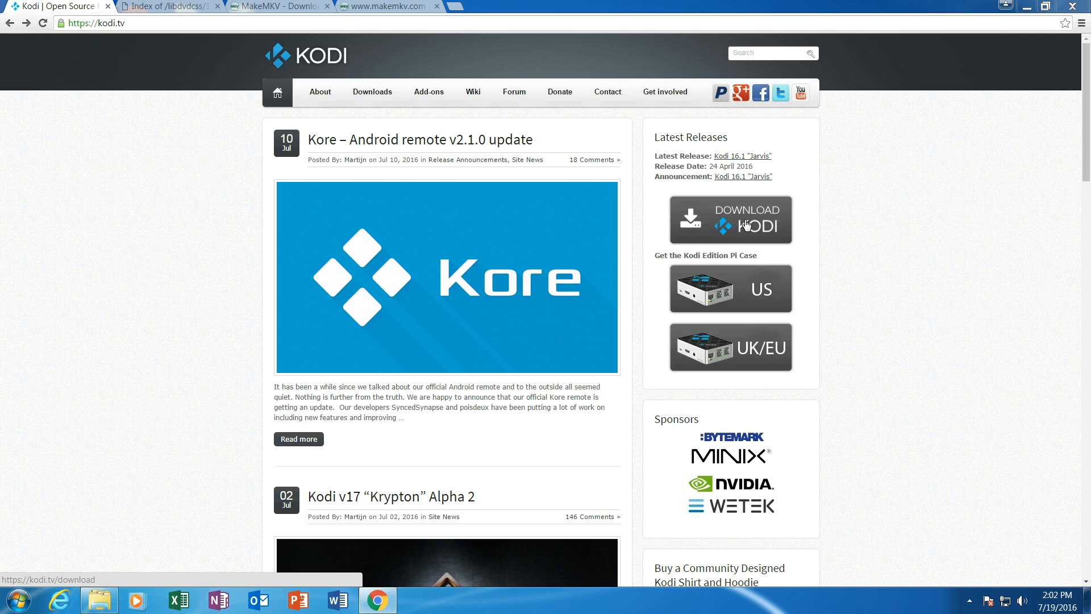
Open Kodi's download page and launch the downloaded installer kodi-16.1-Jarvis (3).exe from the Downloads folder.
left_click(746, 224)
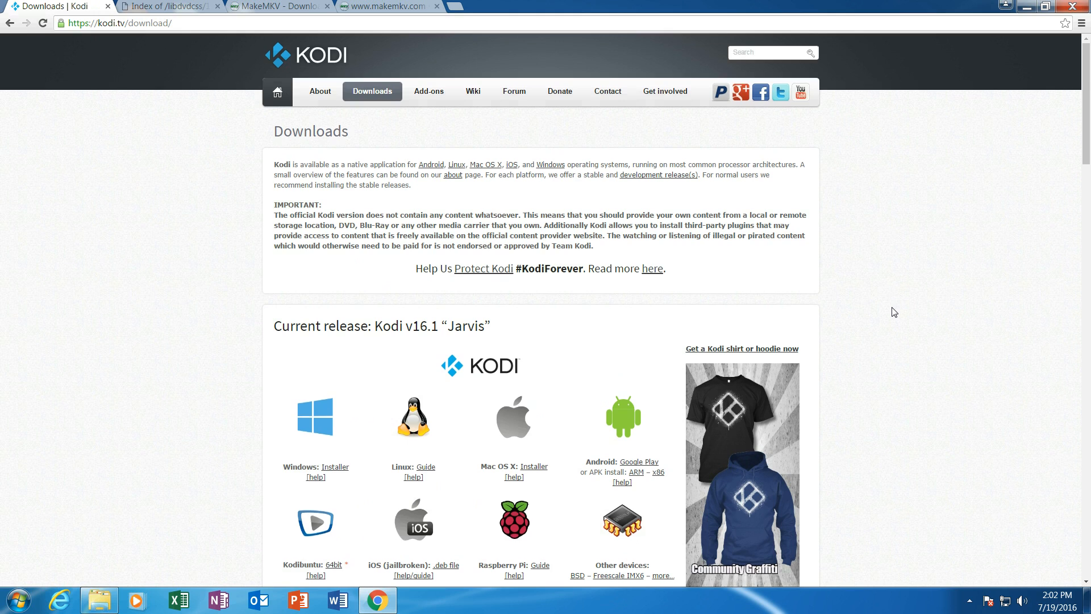
scroll(894, 312, "down", 3)
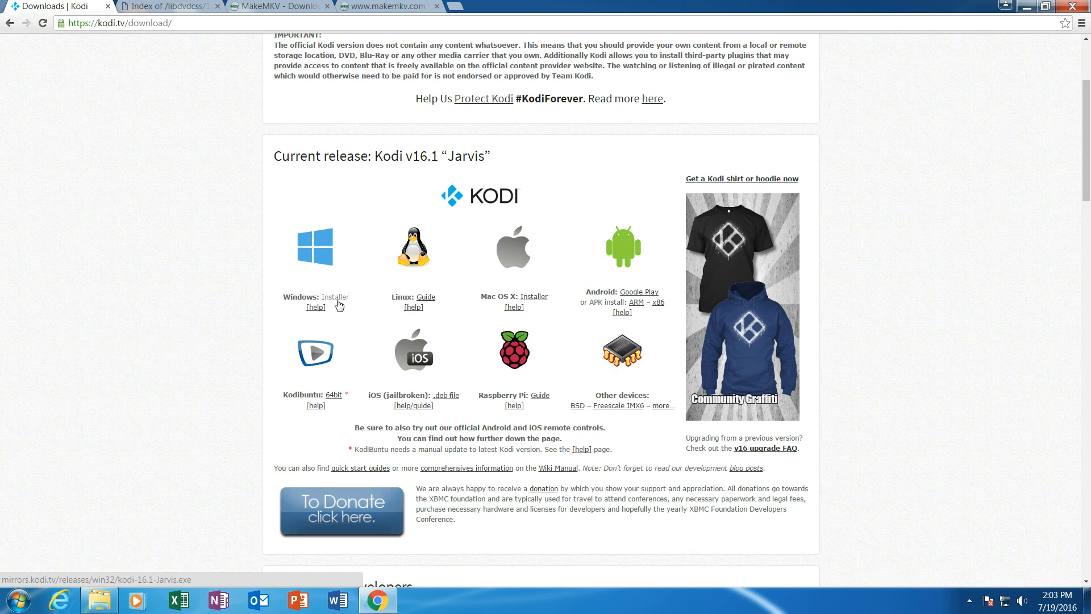
left_click(99, 601)
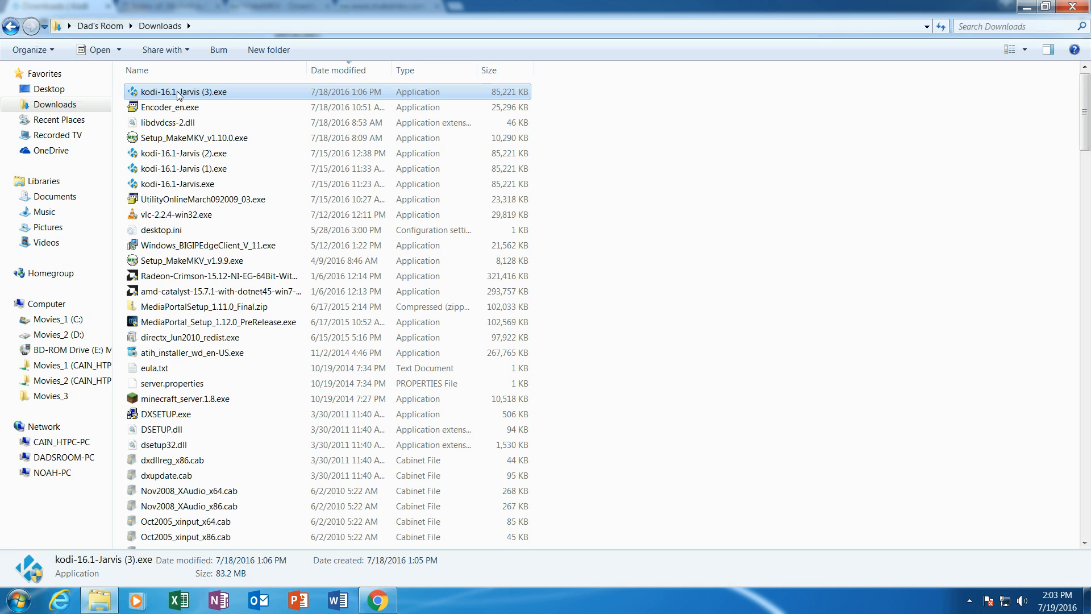
double_click(177, 92)
left_click(1030, 8)
Install Kodi through its setup wizard, accepting the license agreement and choosing to run Kodi on finishing.
left_click(625, 410)
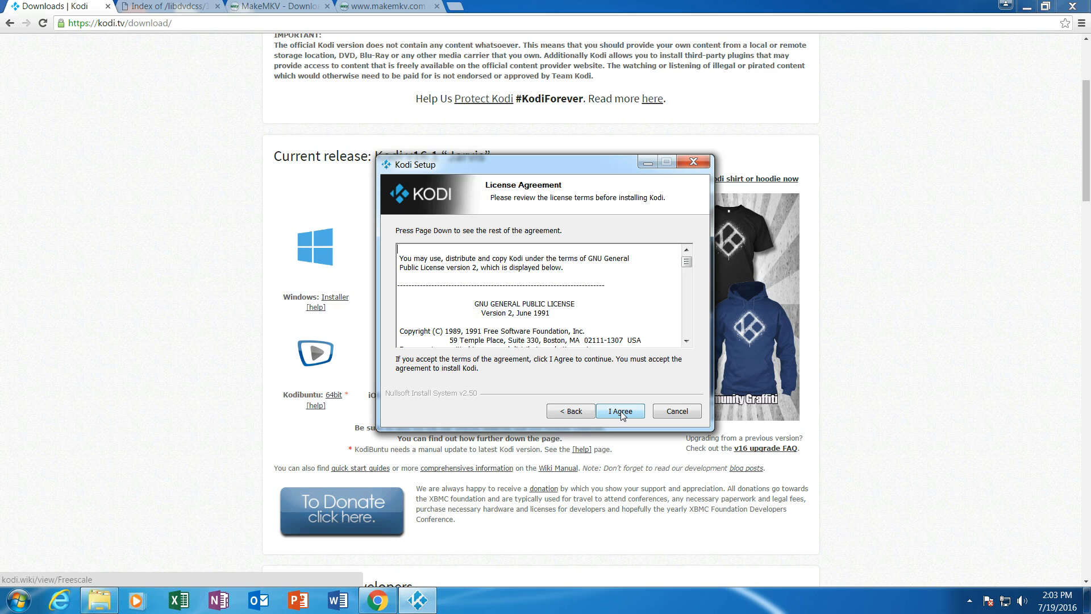
left_click(621, 413)
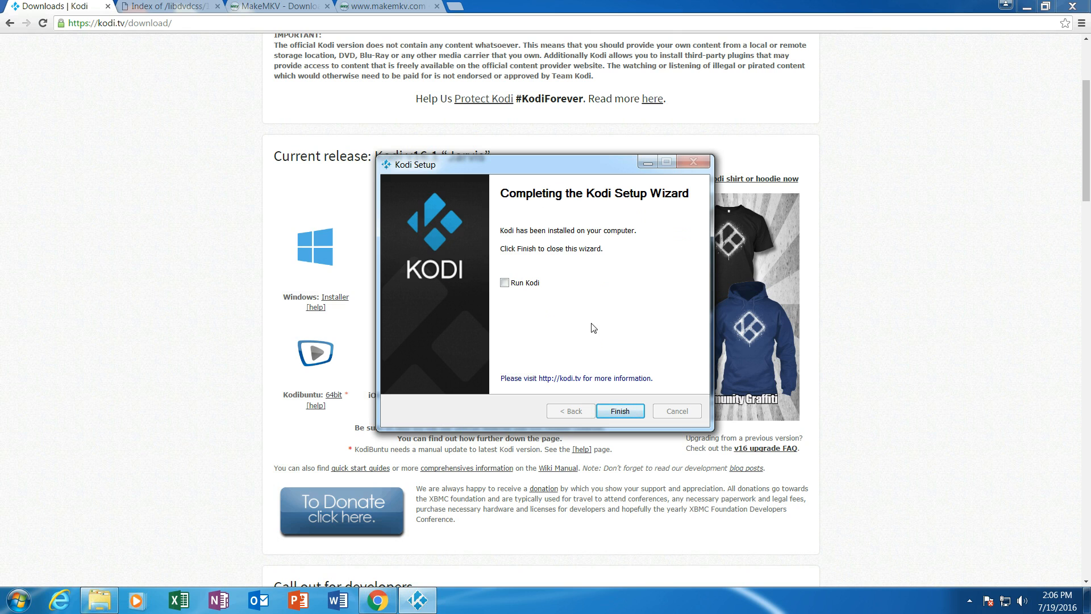
left_click(505, 284)
left_click(620, 411)
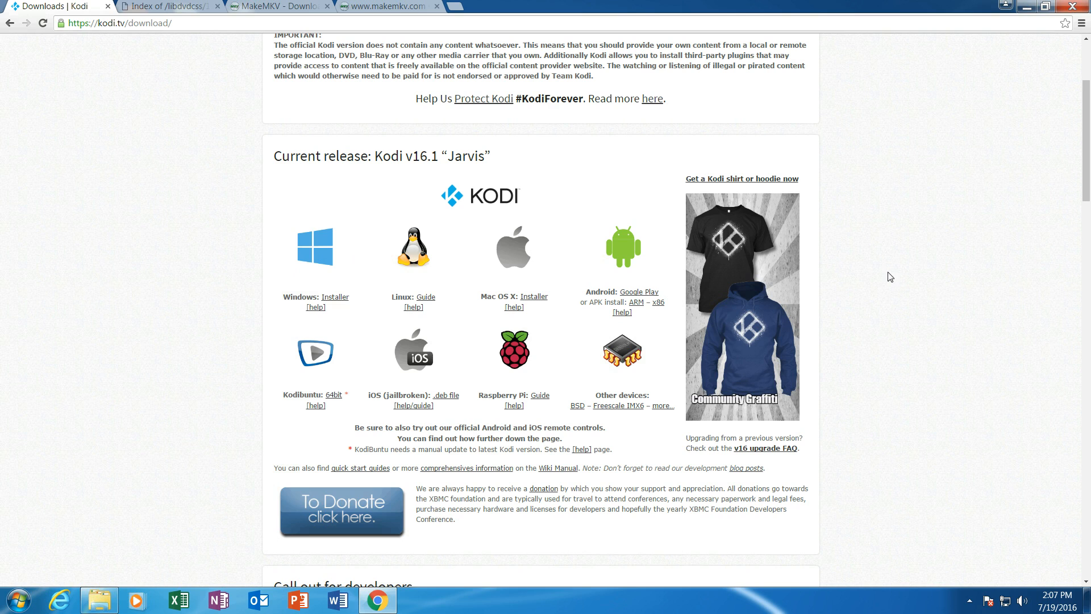
Search Google for "openelec" in a new browser tab.
left_click(454, 6)
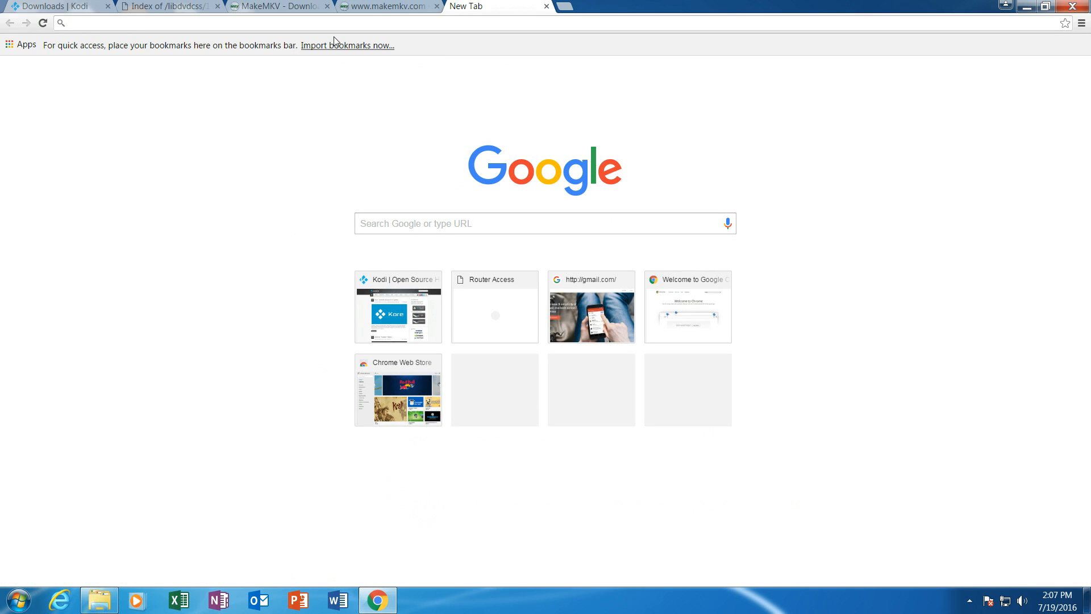
left_click(417, 224)
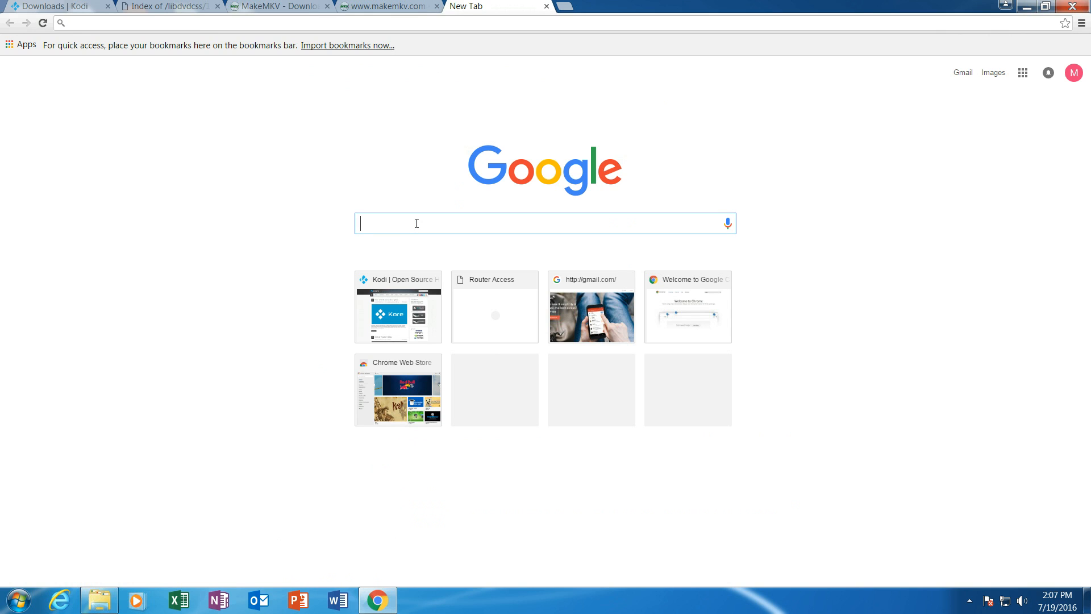
type("open")
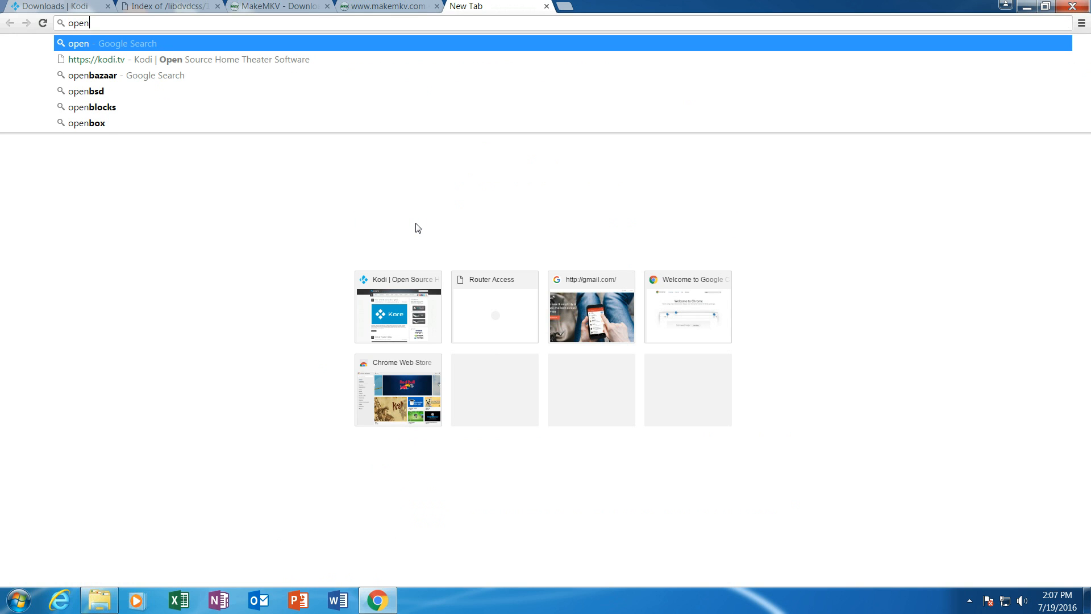
type("elec")
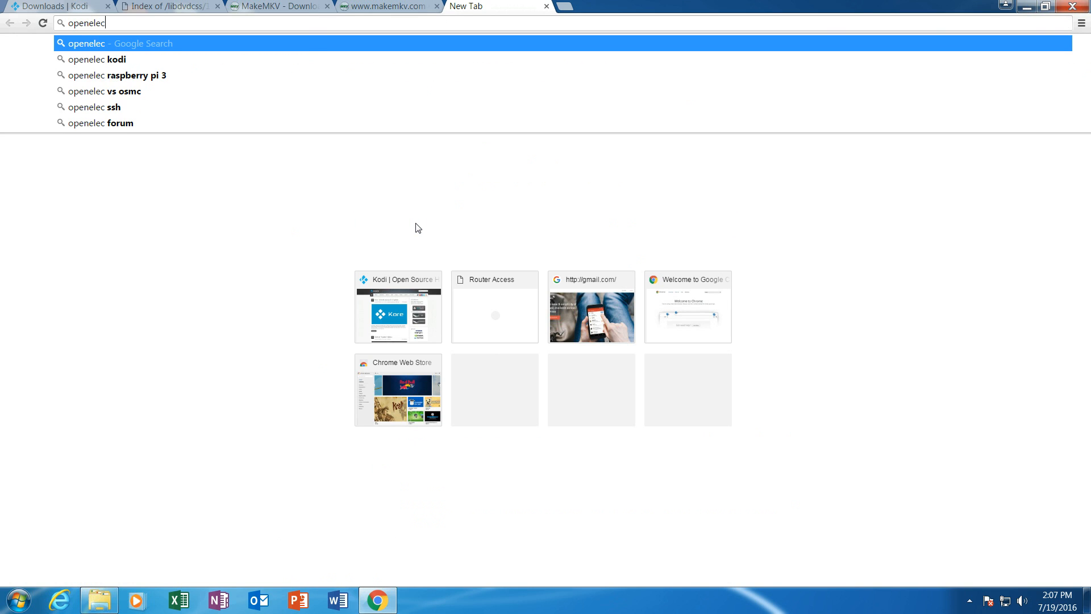
key("Return")
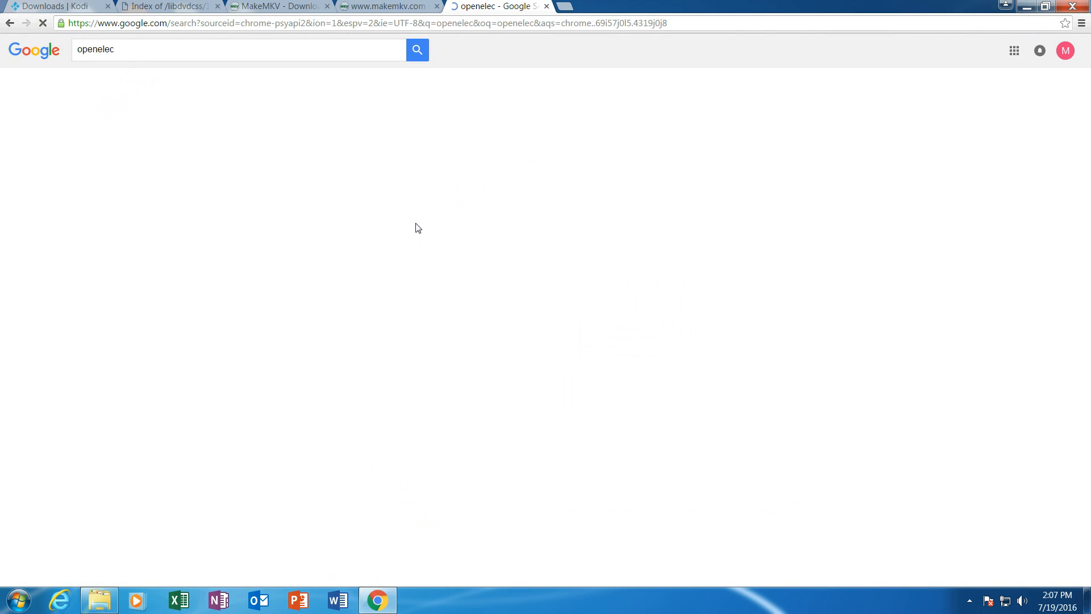
Open the OpenELEC website from the search results and view the builds on its download page.
left_click(147, 138)
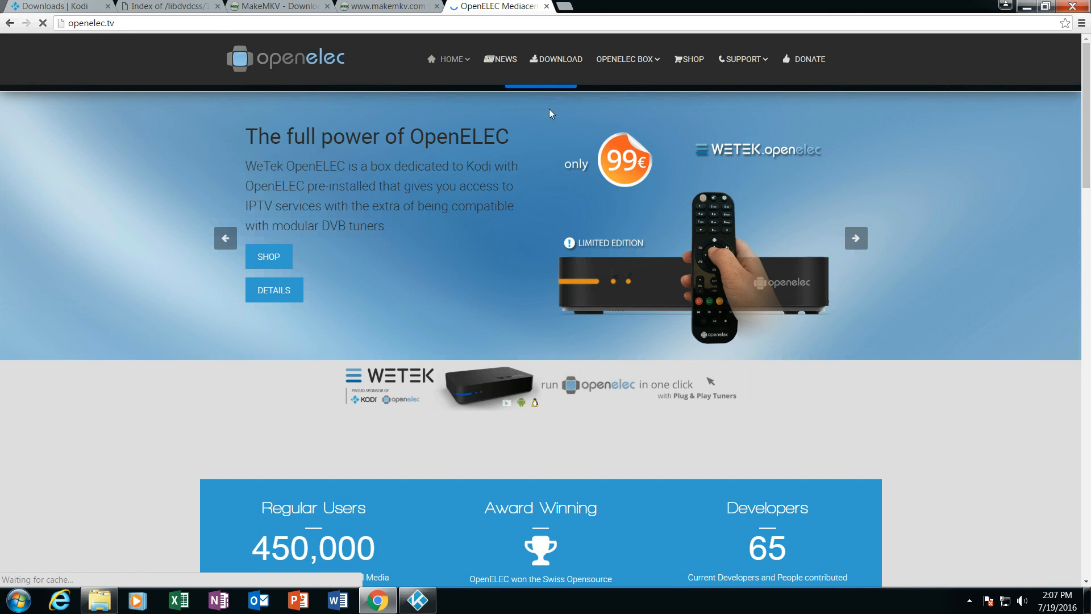
left_click(559, 62)
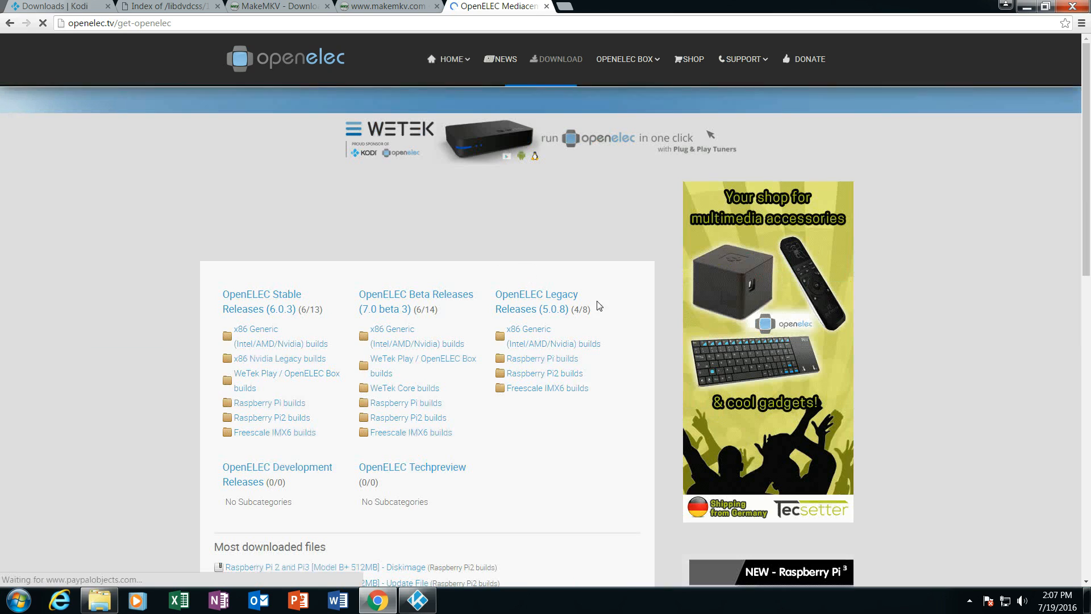
scroll(629, 407, "down", 1)
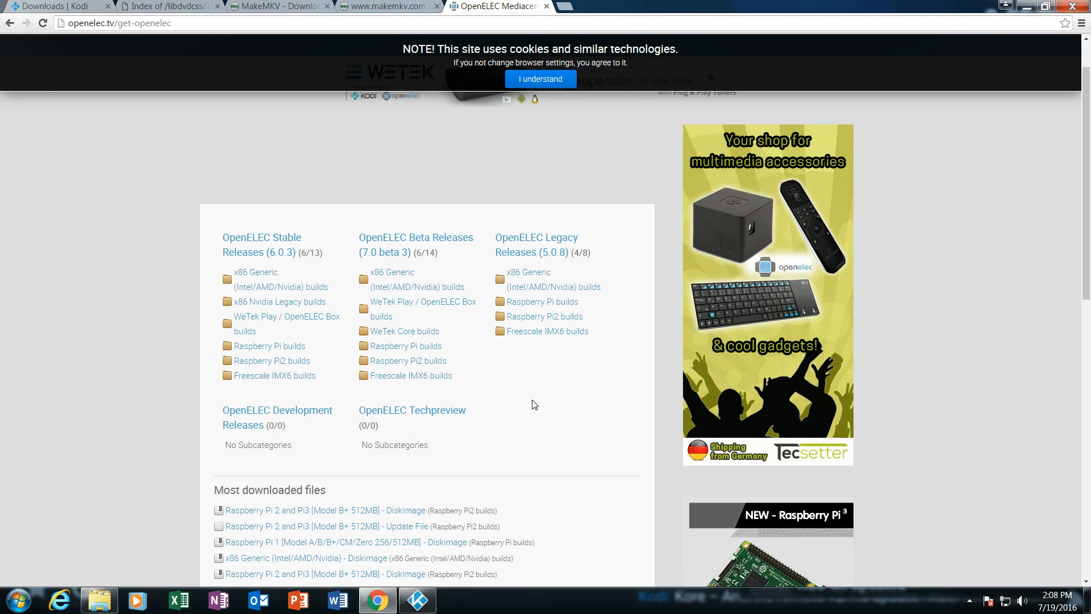
left_click(478, 26)
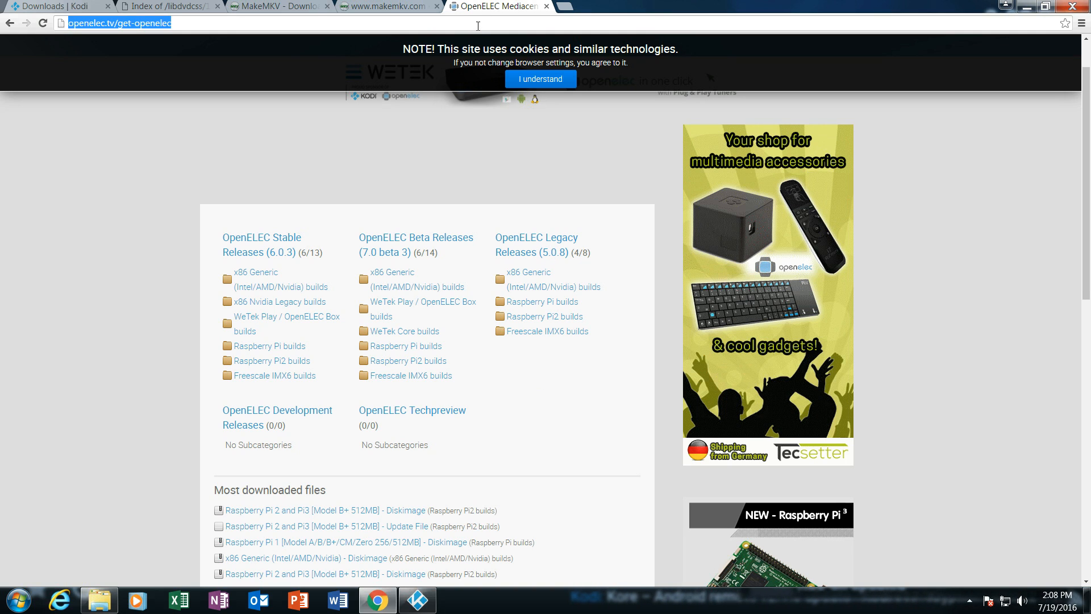
type("www.")
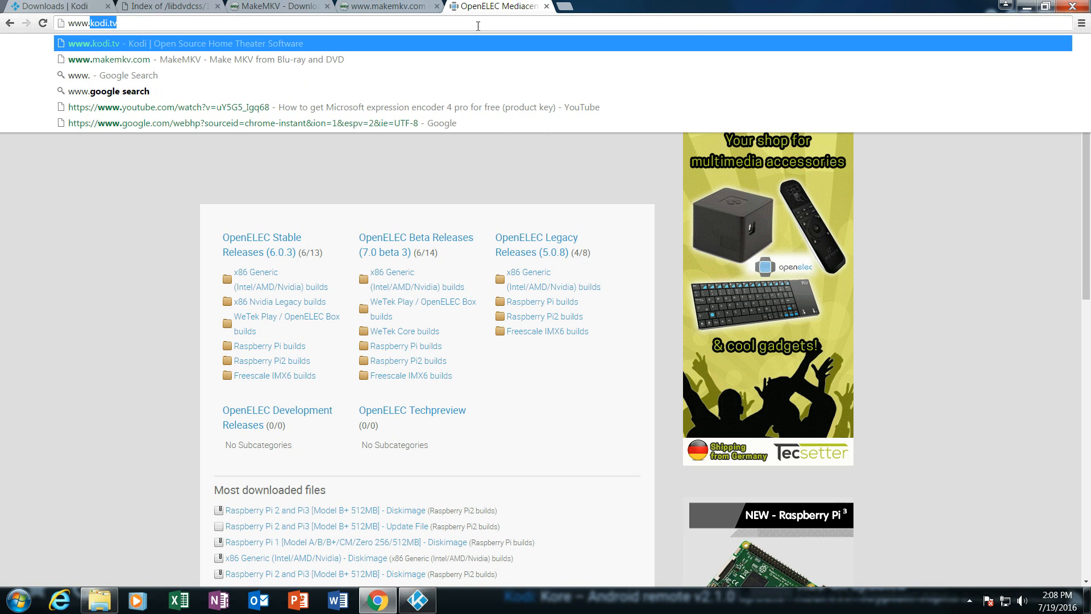
type("google.com")
key("Return")
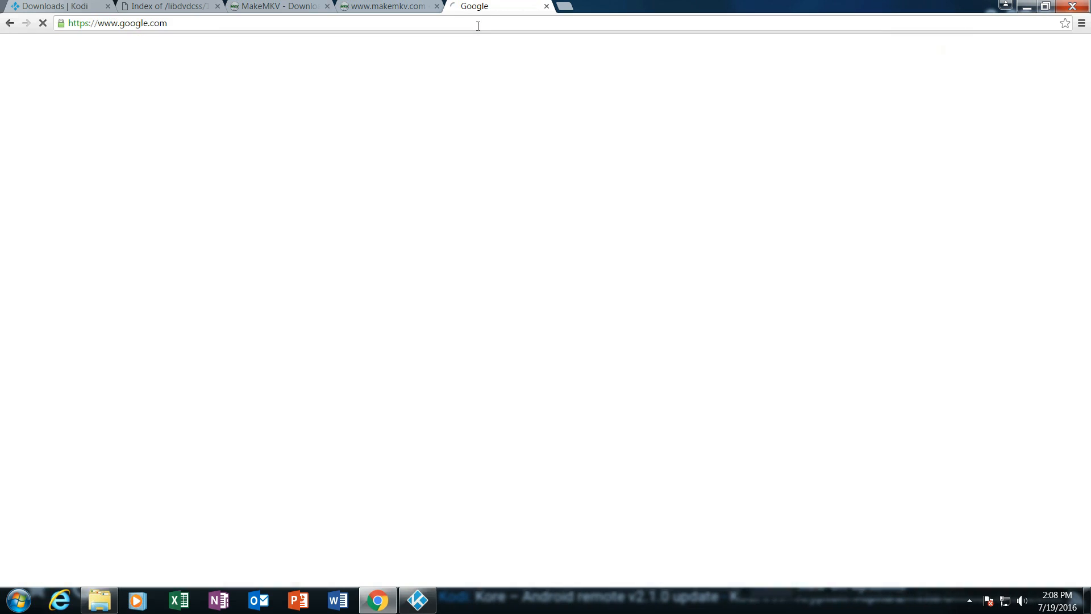
type("lib")
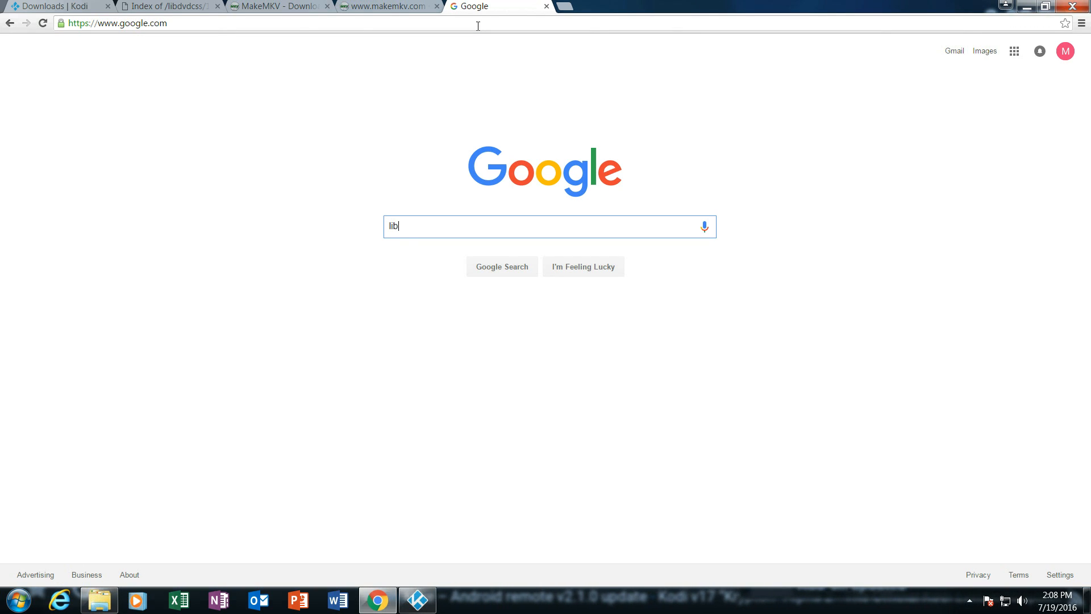
type("reelec")
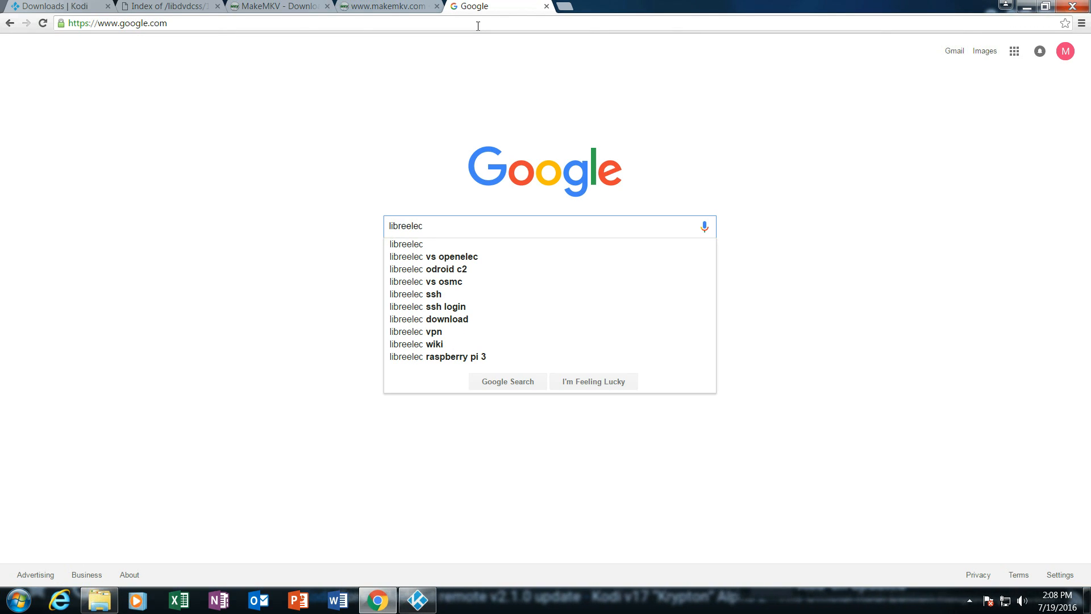
key("Down")
key("Return")
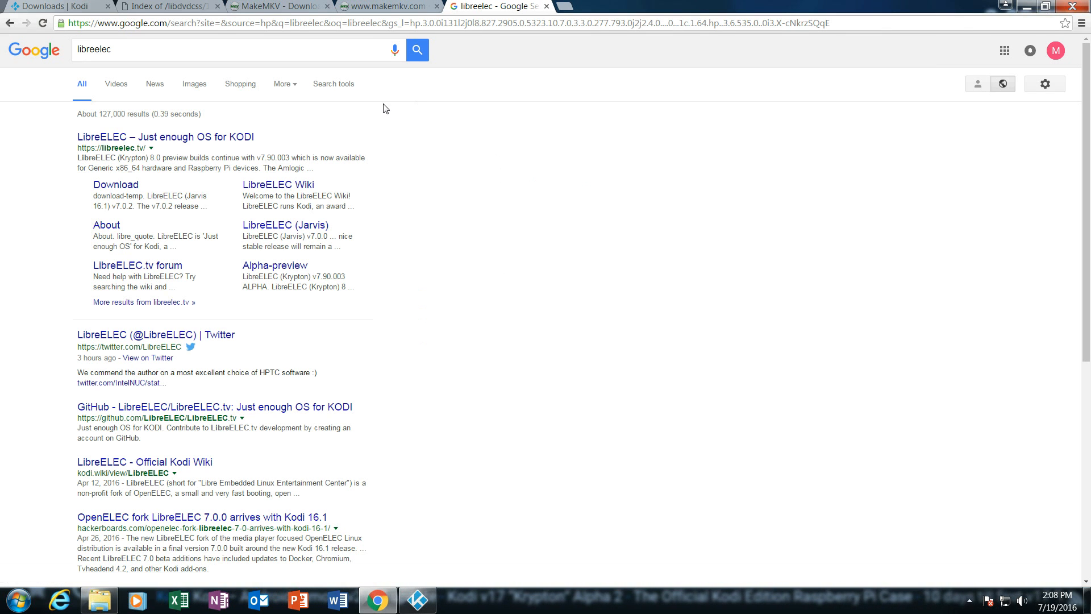
Open the LibreELEC website from the search results and review the release notes and builds on its download page.
left_click(198, 141)
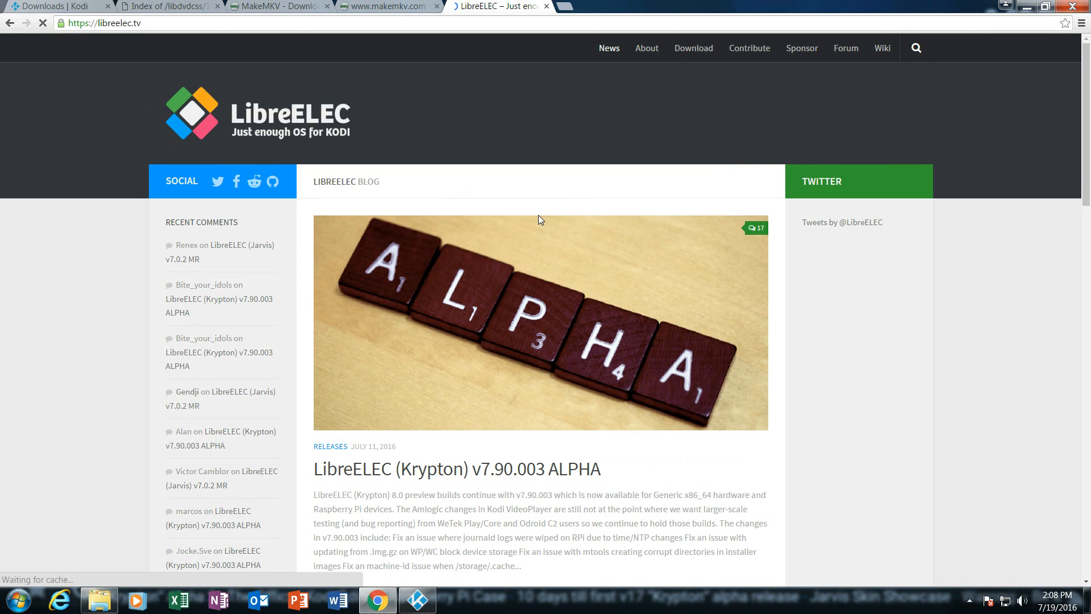
left_click(695, 50)
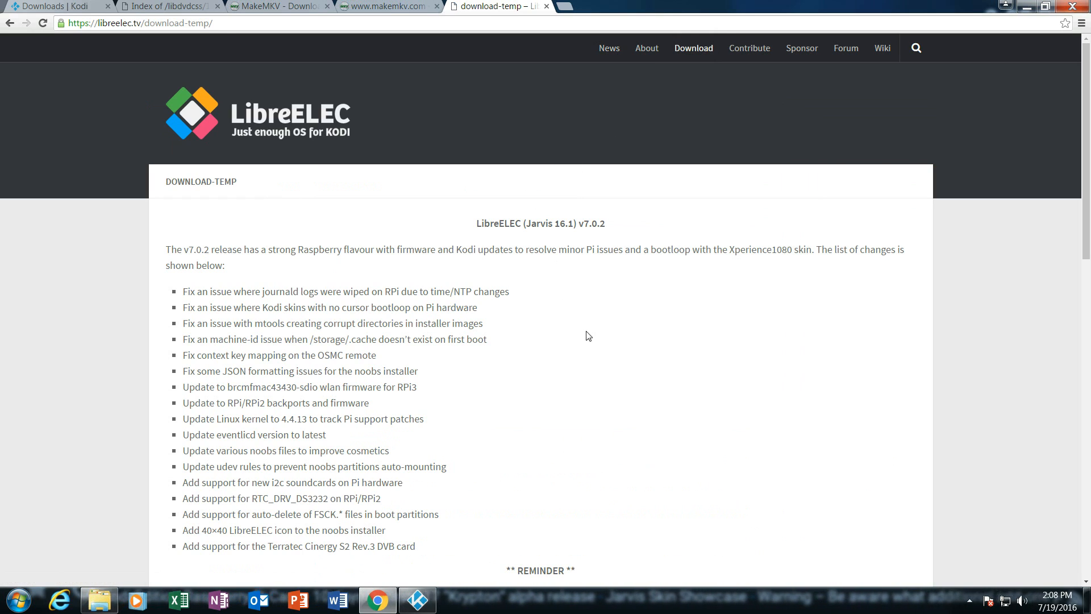
scroll(586, 335, "down", 6)
scroll(587, 336, "down", 1)
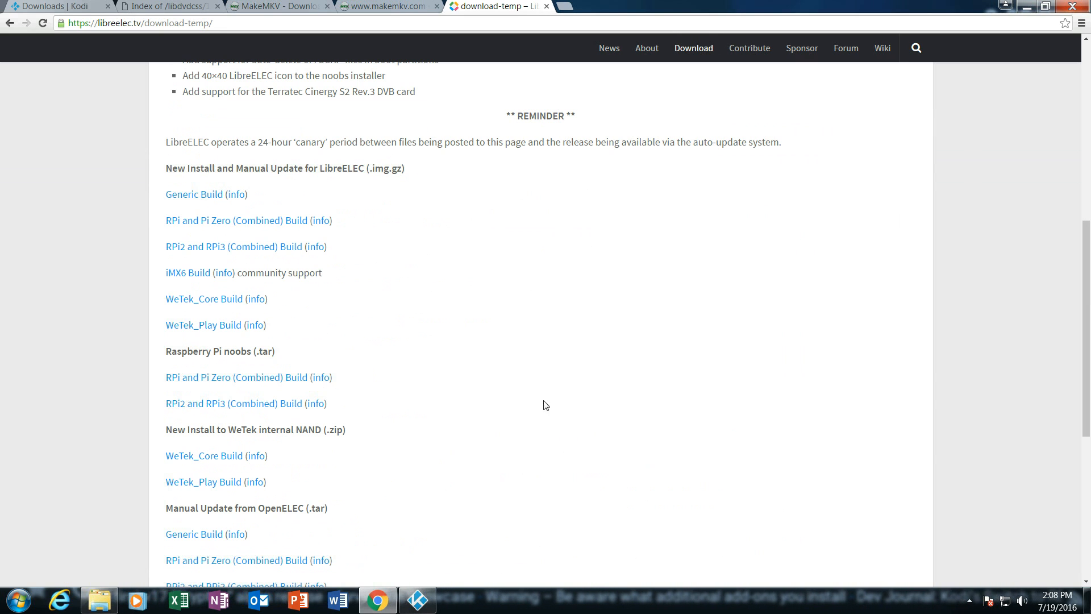
scroll(548, 403, "up", 4)
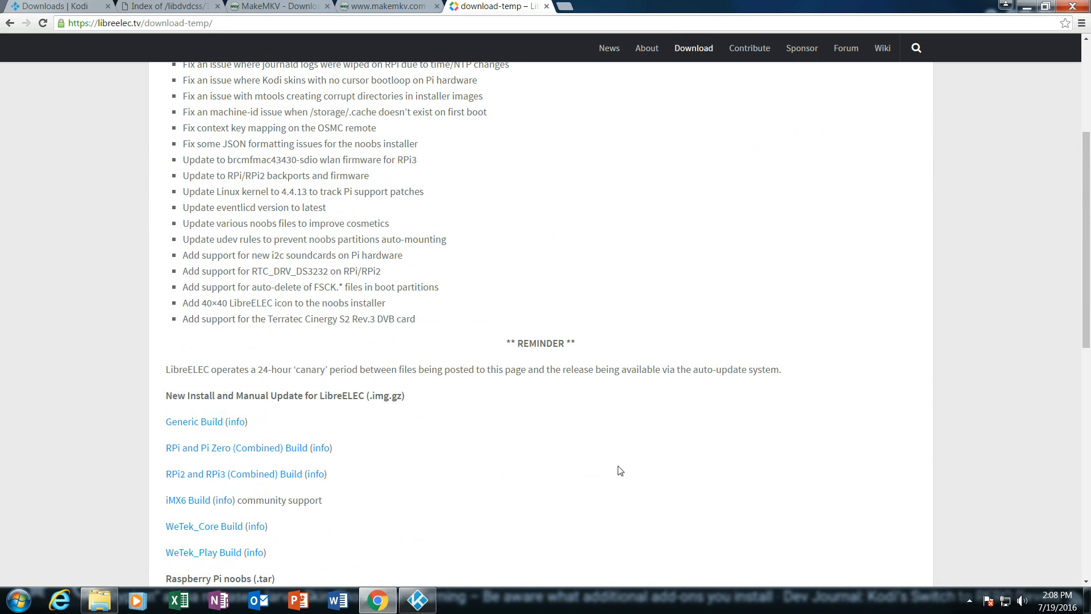
scroll(630, 473, "up", 4)
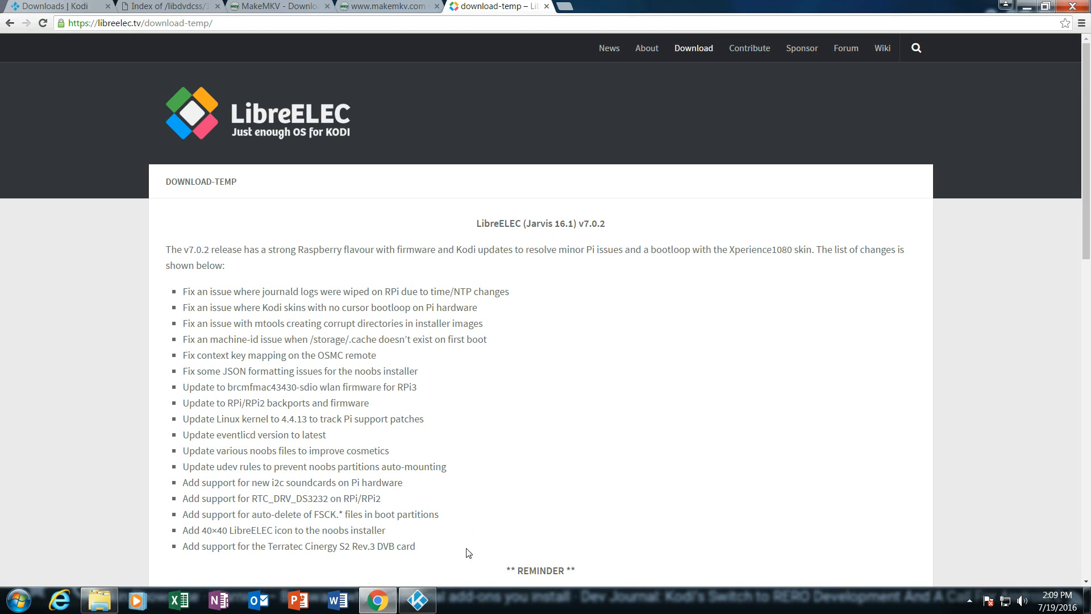
Switch to Kodi, open the Files view of the Videos section and dismiss the first run help.
left_click(419, 603)
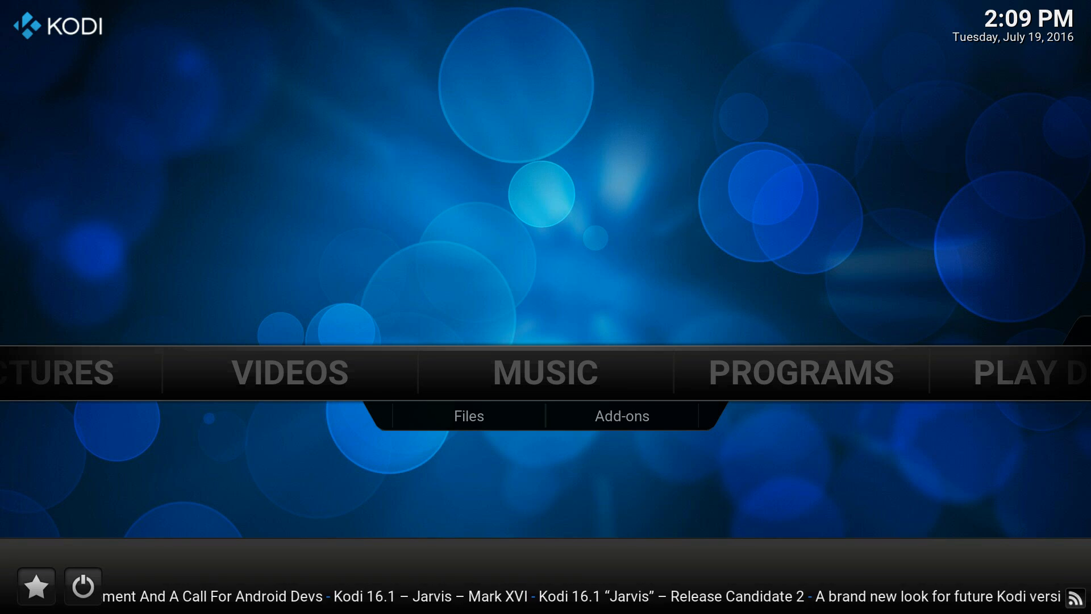
key("Left")
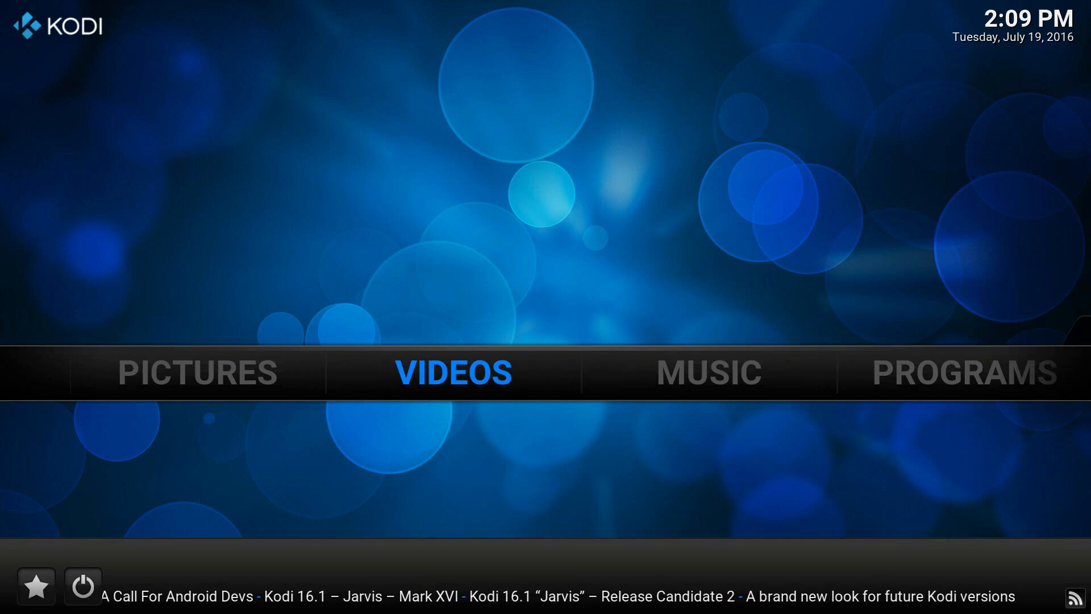
key("Down")
key("Return")
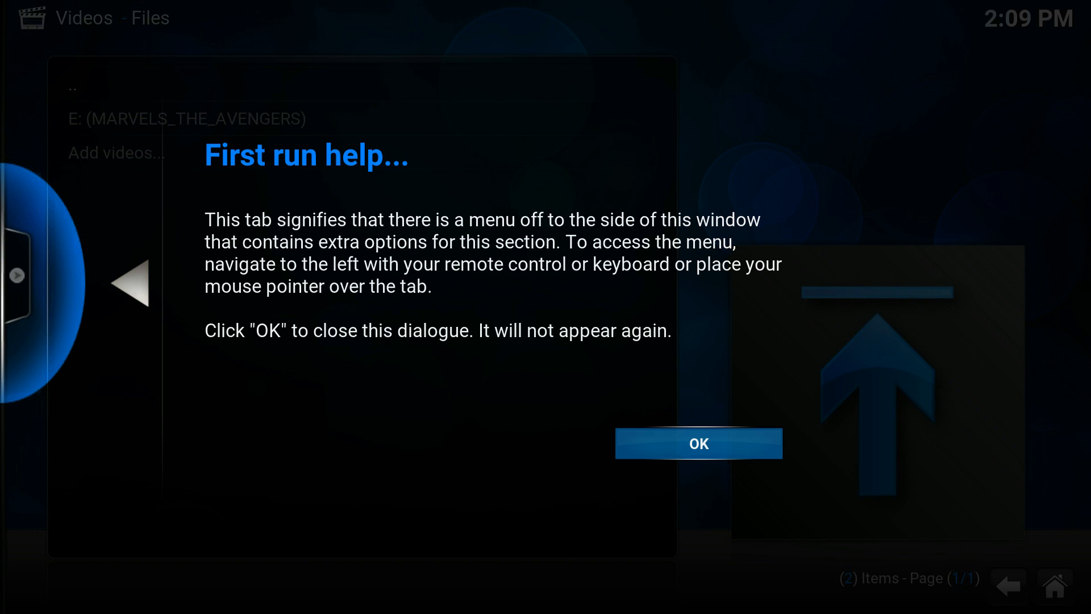
key("Return")
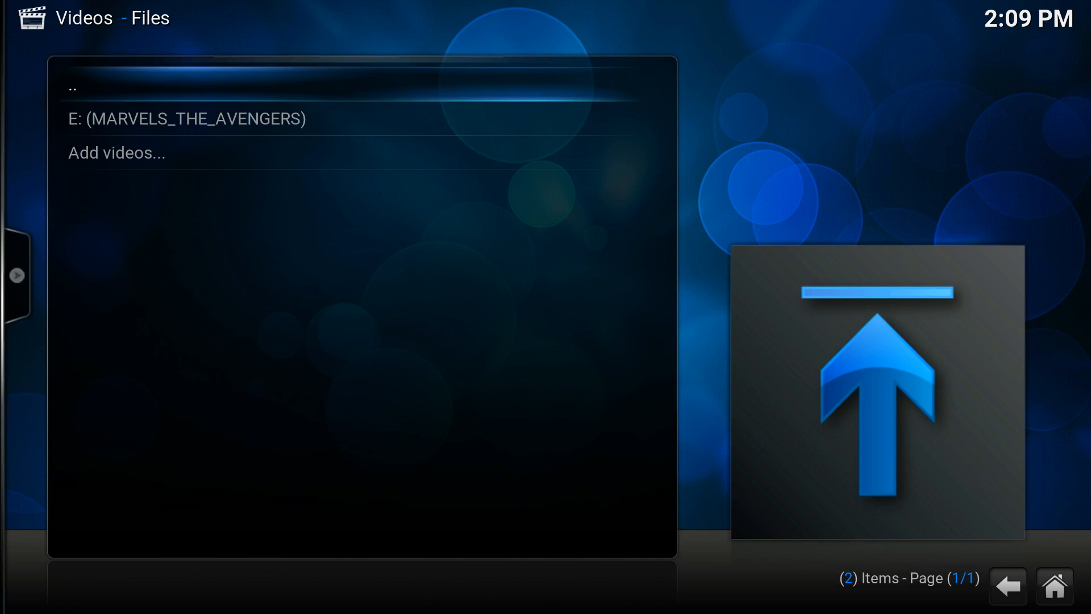
Start adding a new video source and open the list of locations to browse for its path.
key("Down")
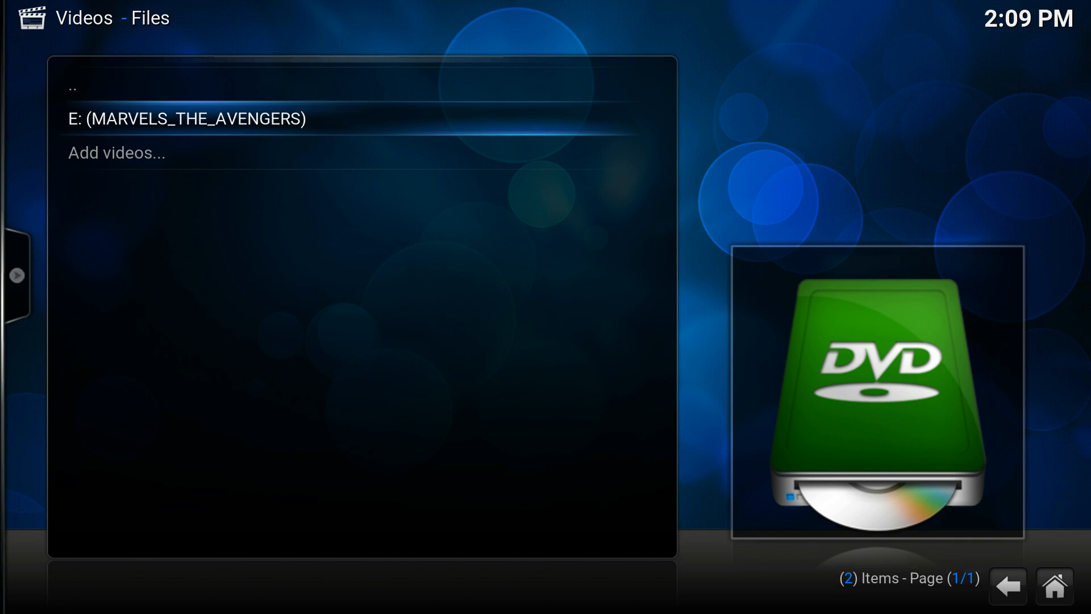
key("Down")
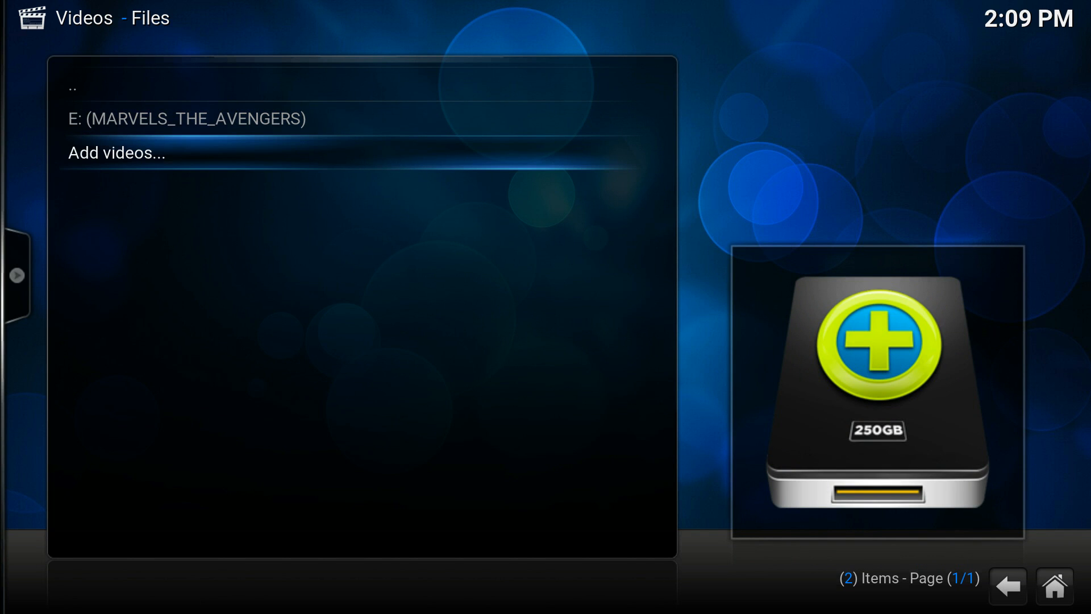
key("Return")
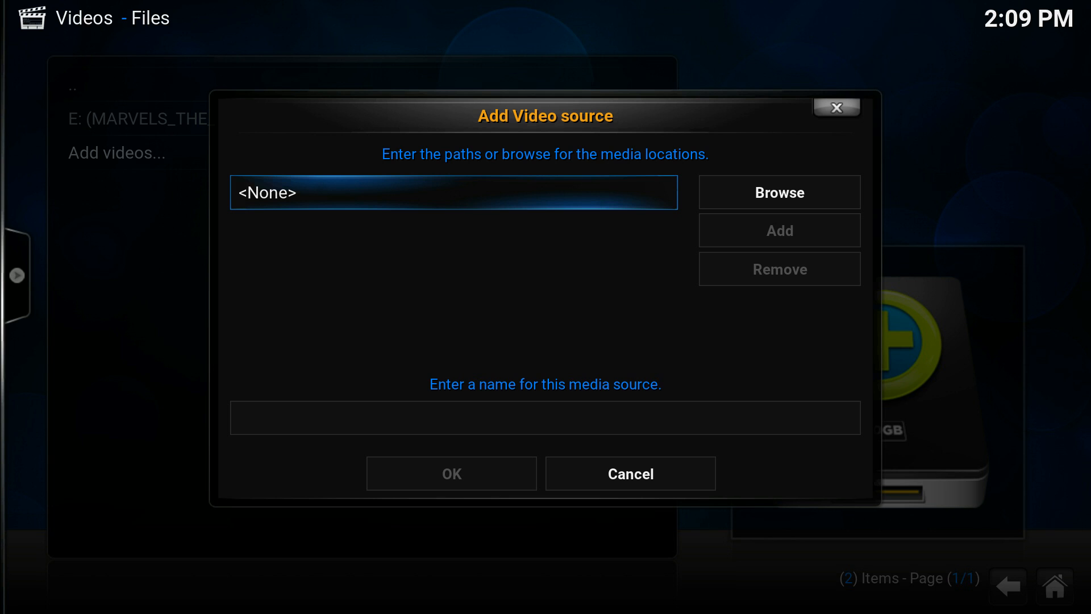
key("Right")
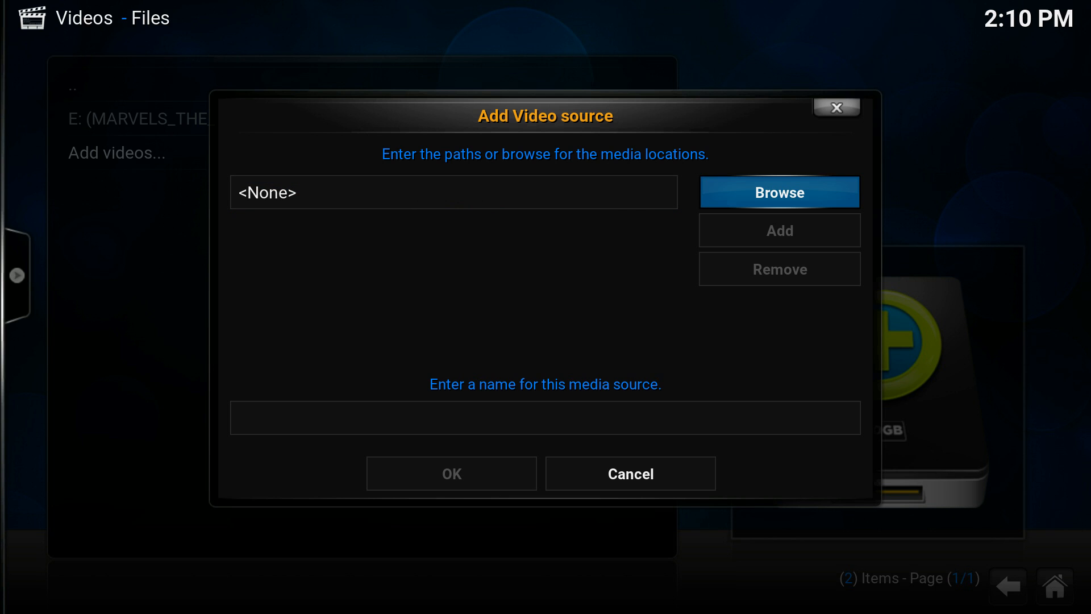
key("Return")
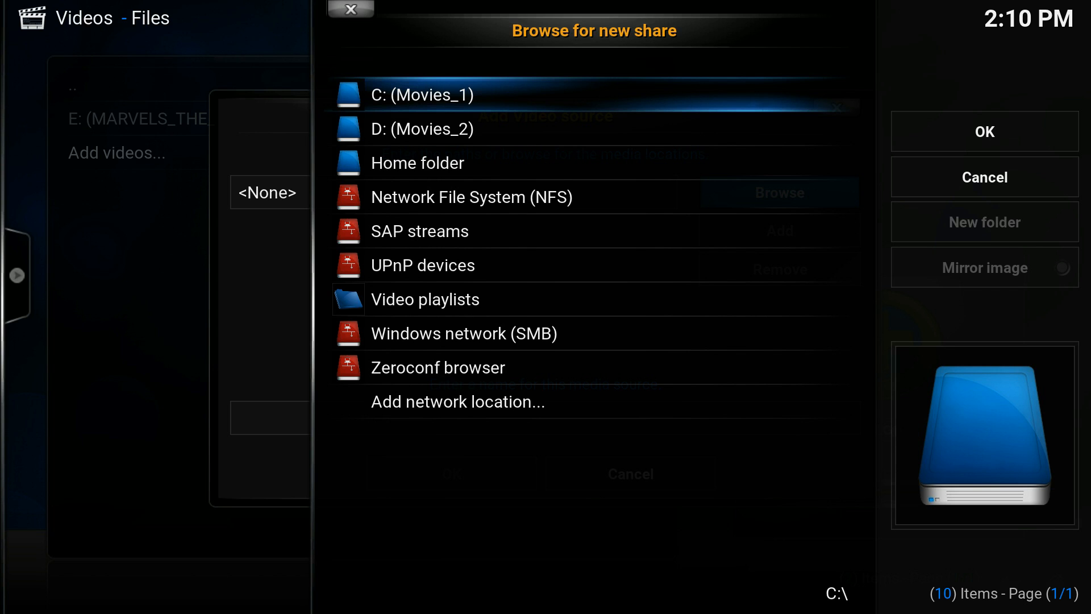
Open the Video folder on the C: (Movies_1) drive in the share browser.
key("Return")
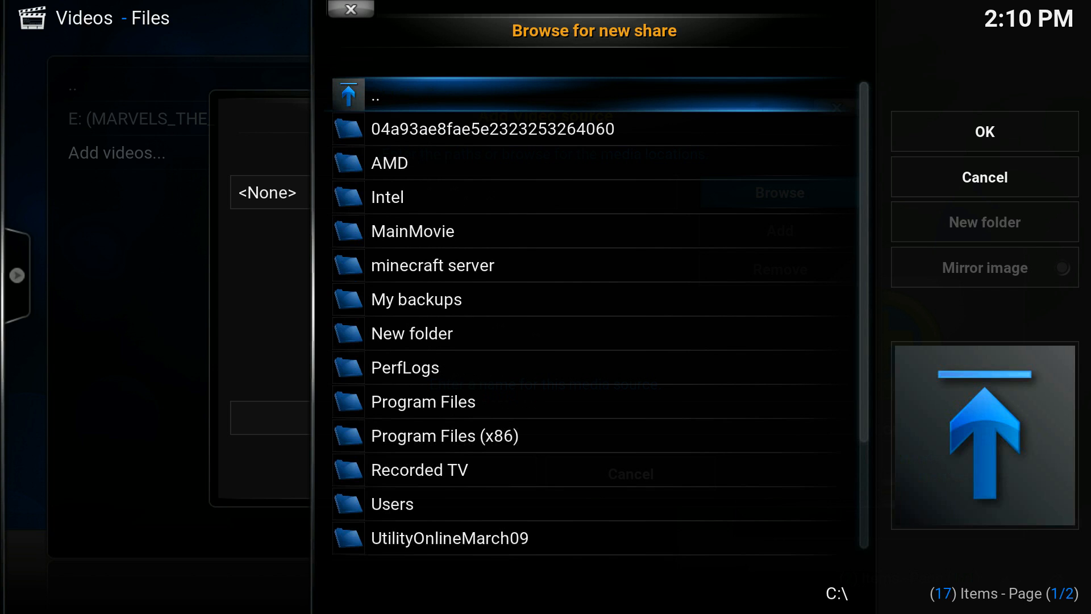
key("Down")
key("Down")
key("Down")
key("Down")
key("Down")
key("Up")
key("Up")
key("Up")
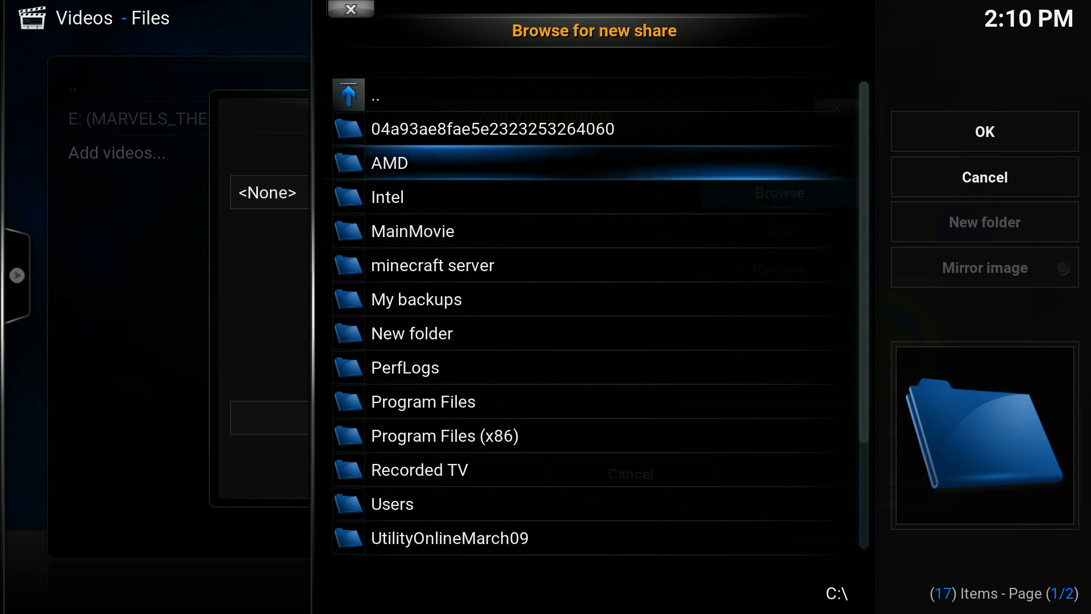
key("Down")
key("Down")
key("Down")
key("Down")
key("Down")
key("Down")
key("Down")
key("Down")
key("Down")
key("Down")
key("Down")
key("Down")
key("Down")
key("Up")
key("Return")
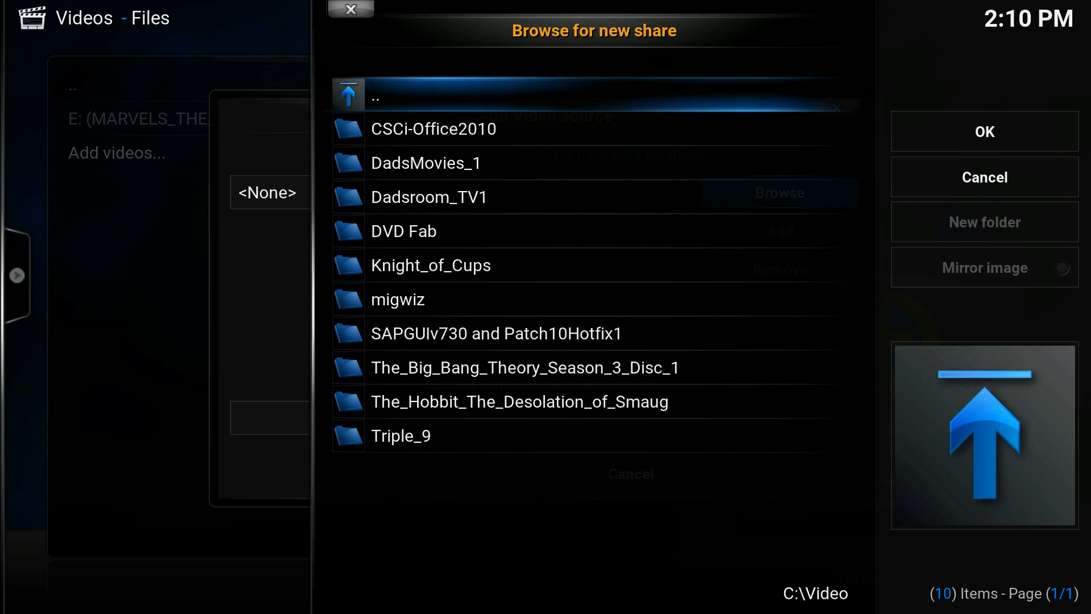
Choose the DadsMovies_1 folder inside C:\Video as the path of the video source.
key("Down")
key("Down")
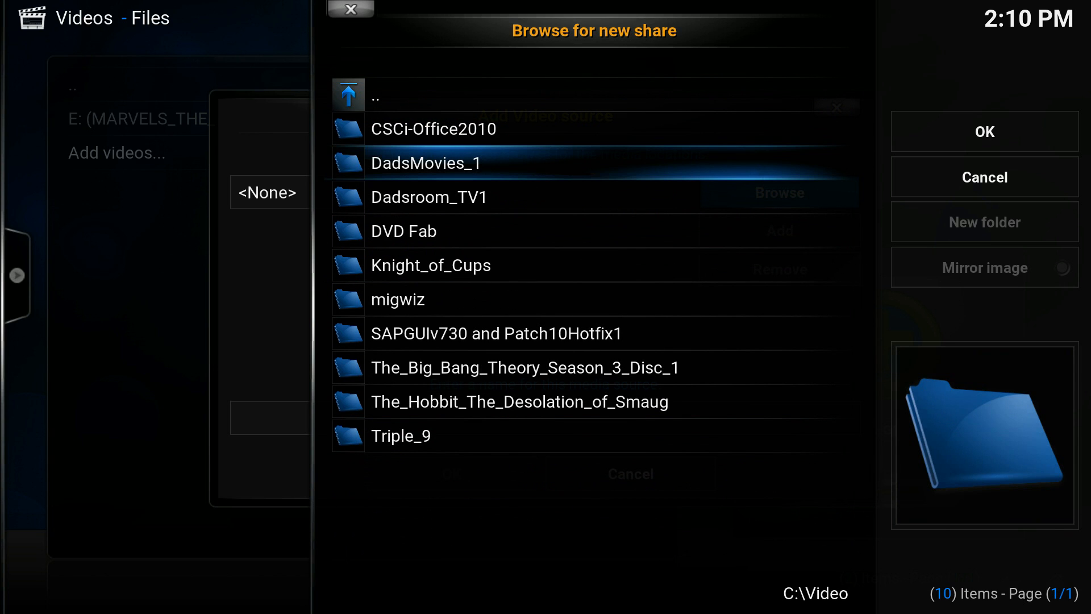
key("Return")
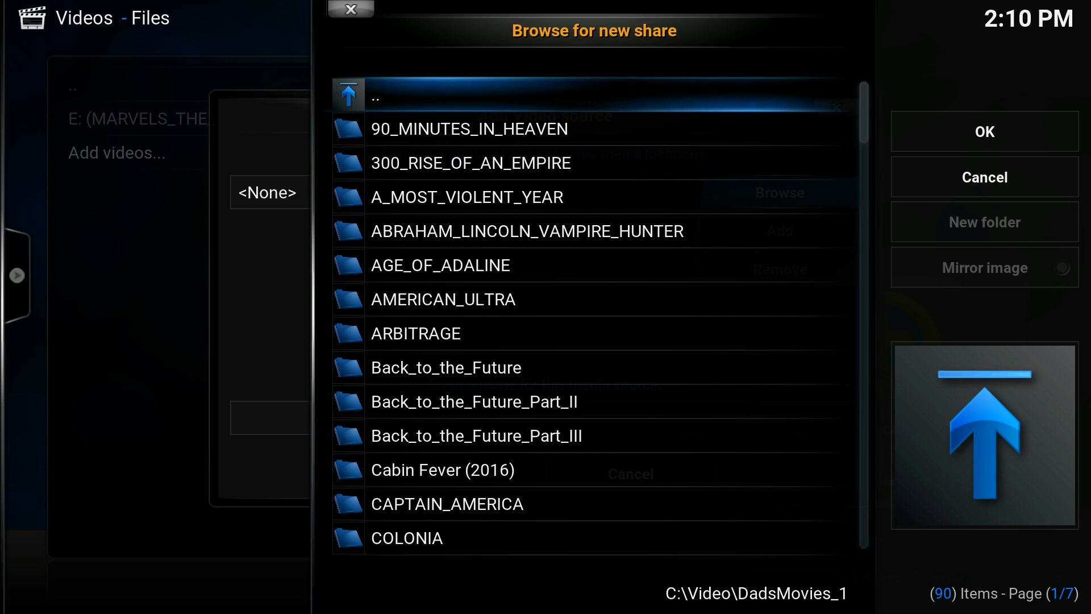
key("Right")
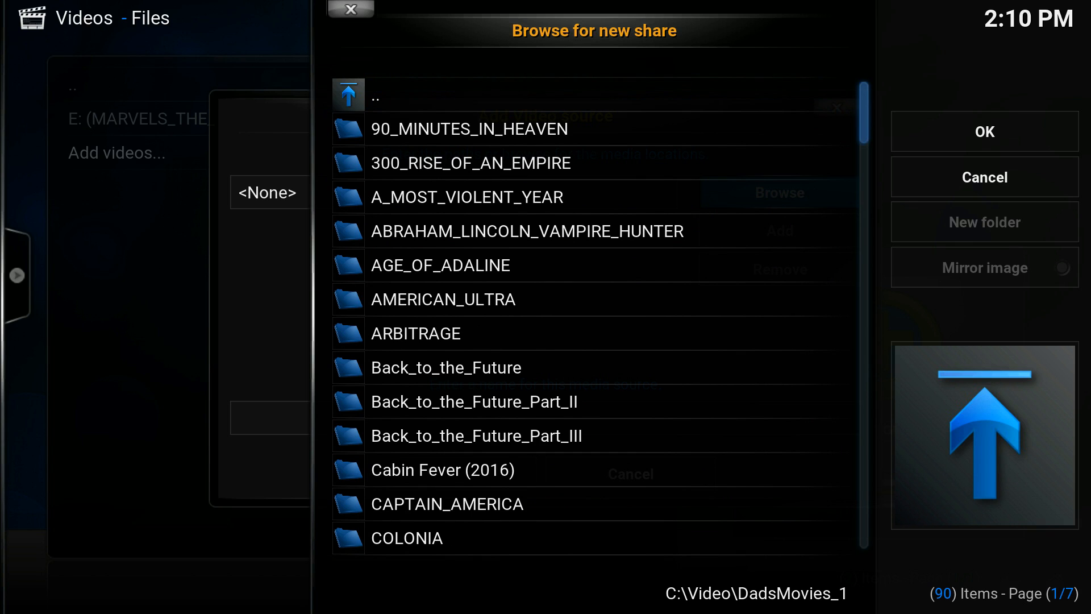
key("Right")
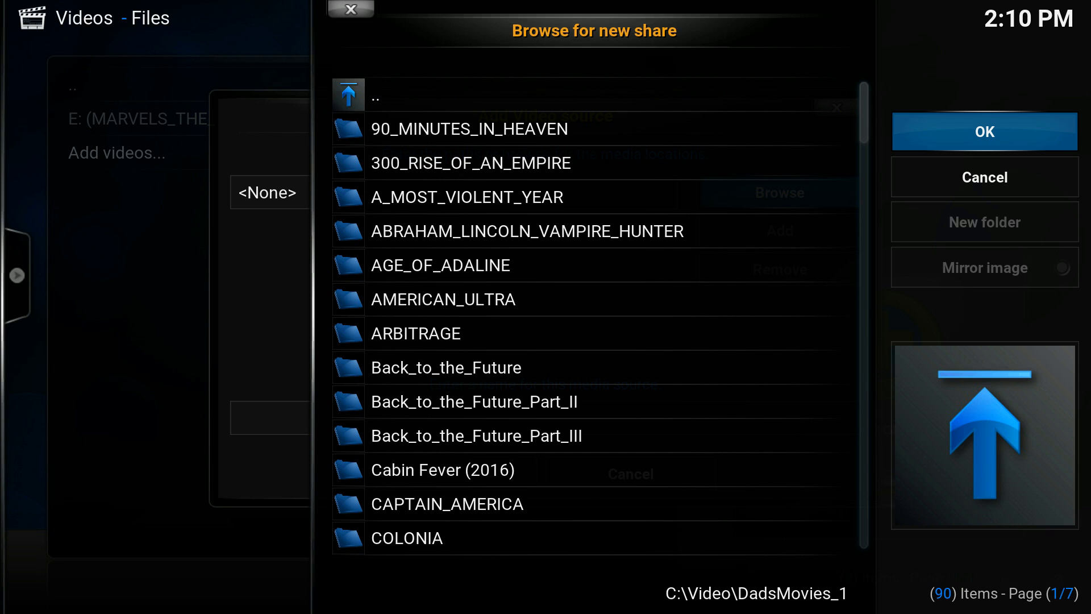
key("Return")
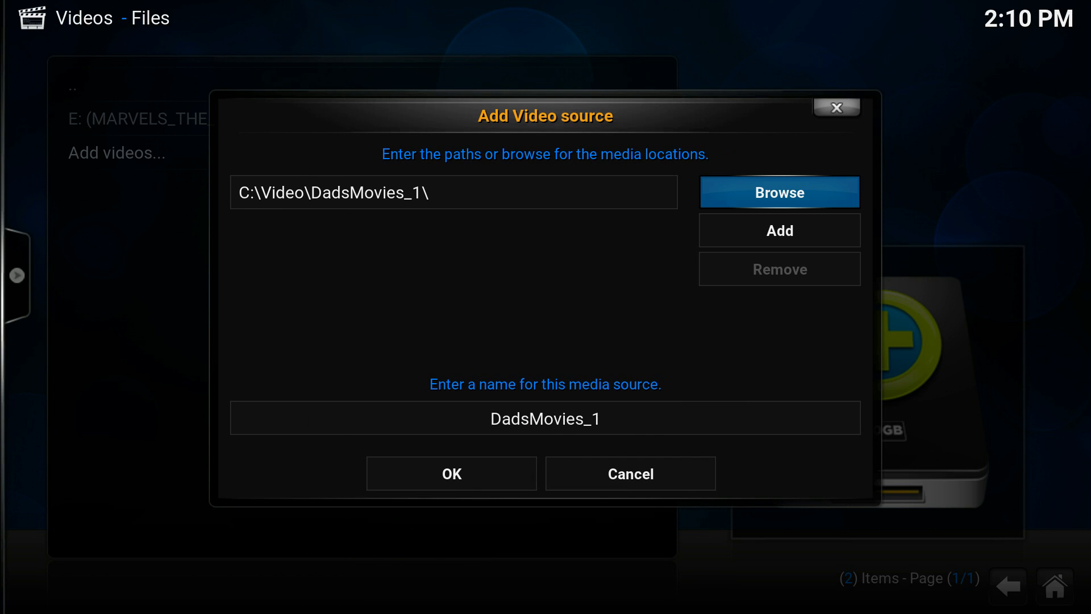
Add a second path entry to the DadsMovies_1 source and browse for its location.
key("Left")
key("Right")
key("Down")
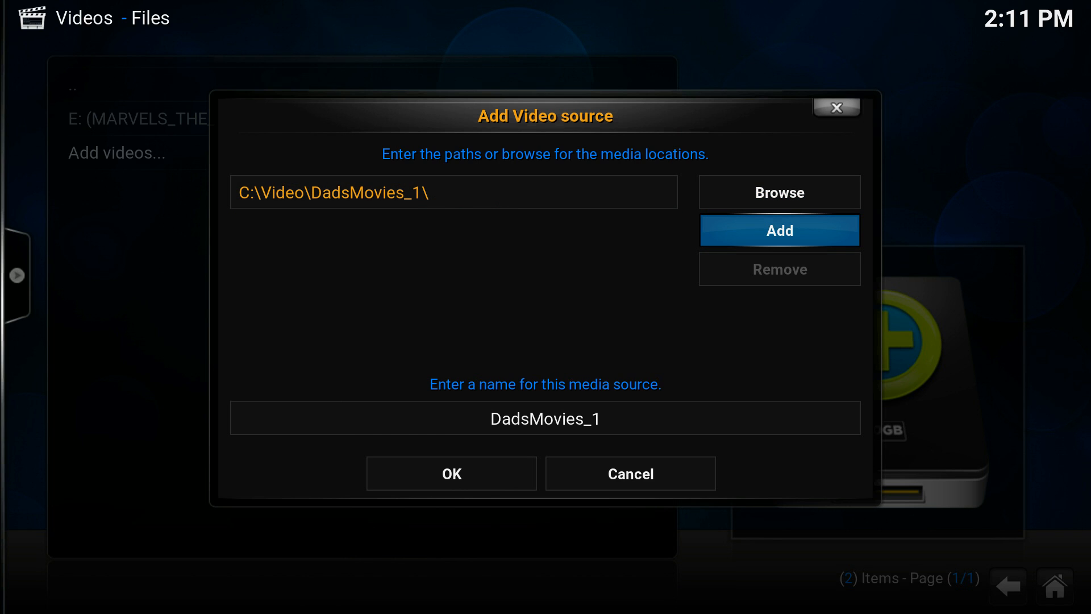
key("Return")
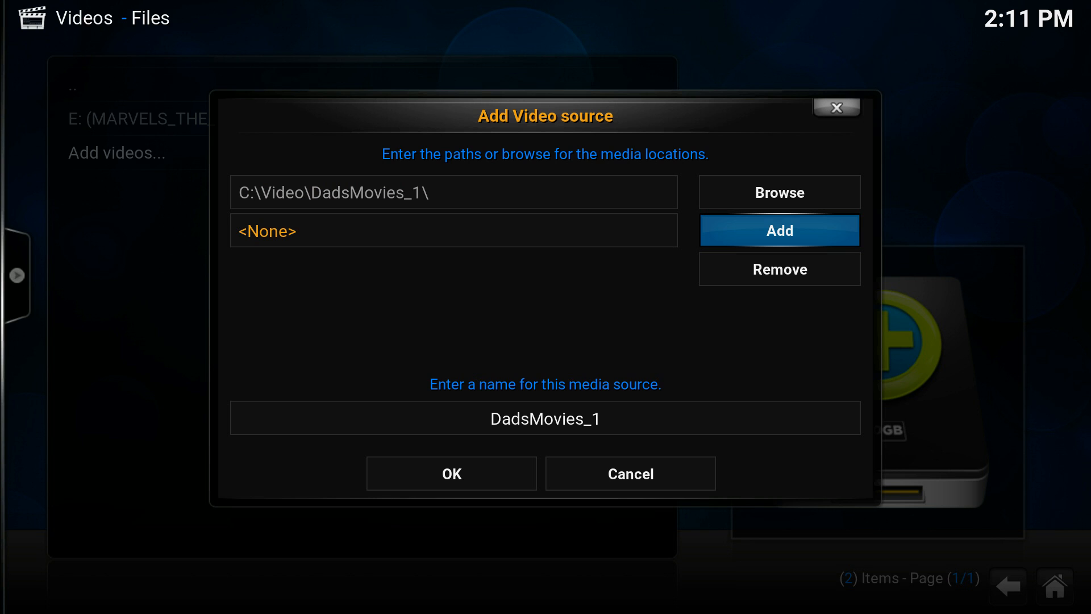
key("Up")
key("Return")
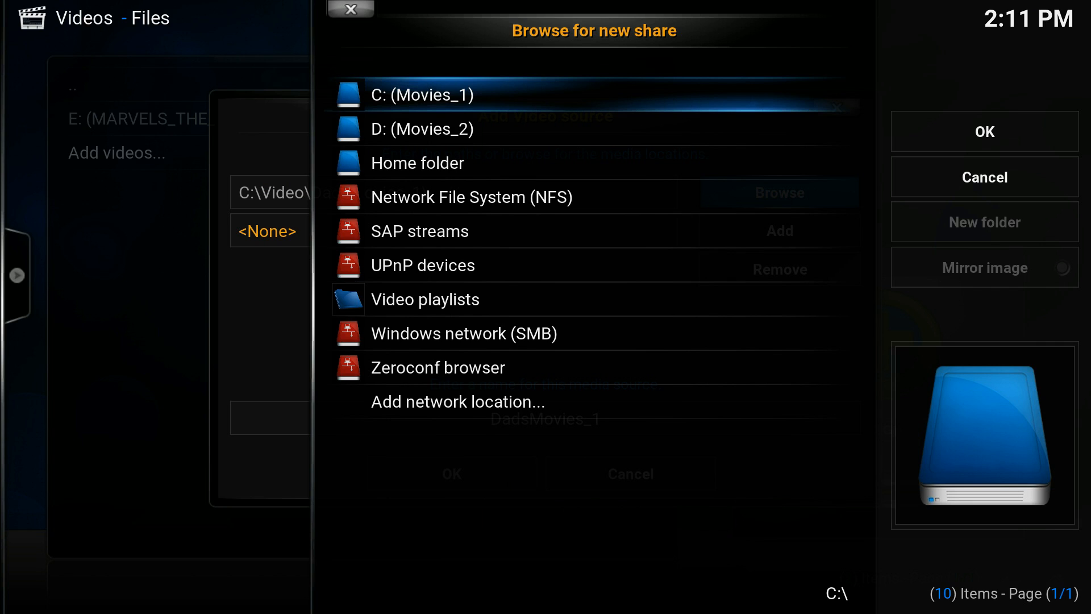
Go through the available share types, including Windows network (SMB), and open the form for adding a network location.
key("Down")
key("Down")
key("Down")
key("Down")
key("Down")
key("Down")
key("Down")
key("Down")
key("Down")
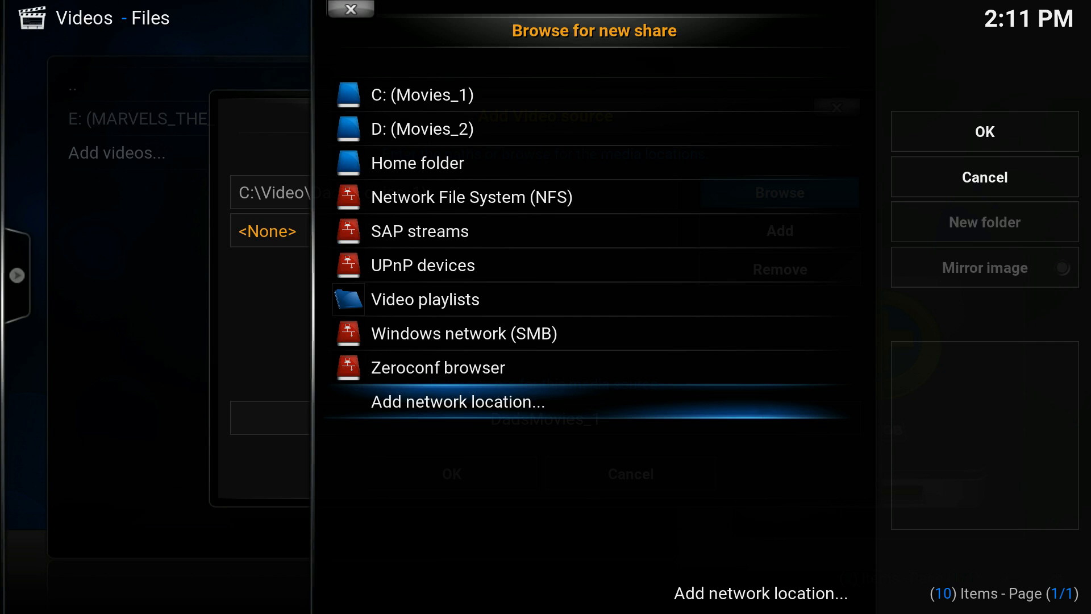
key("Up")
key("Up")
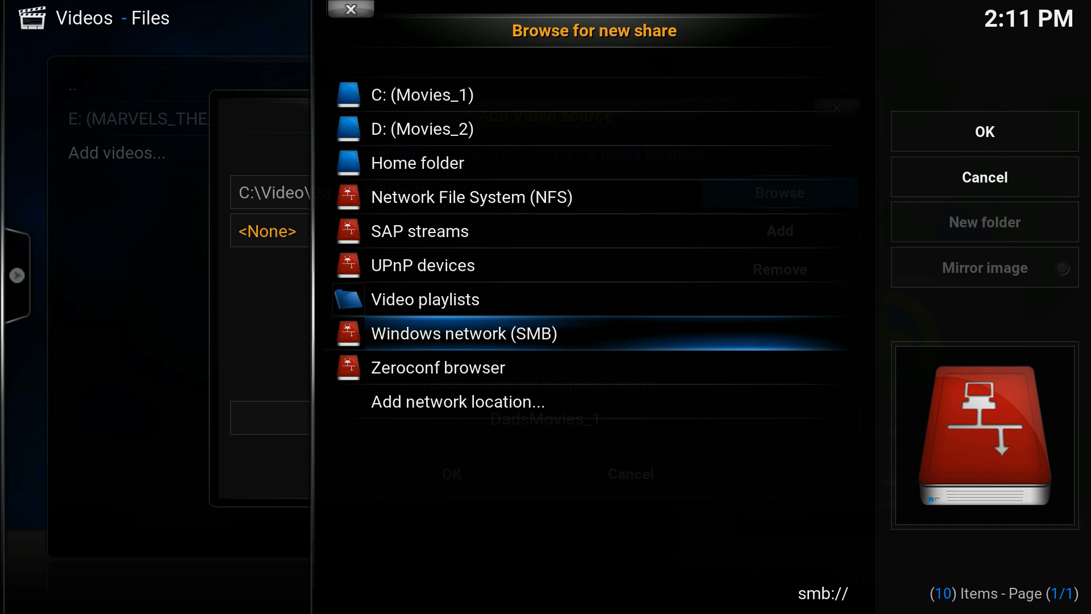
key("Down")
key("Down")
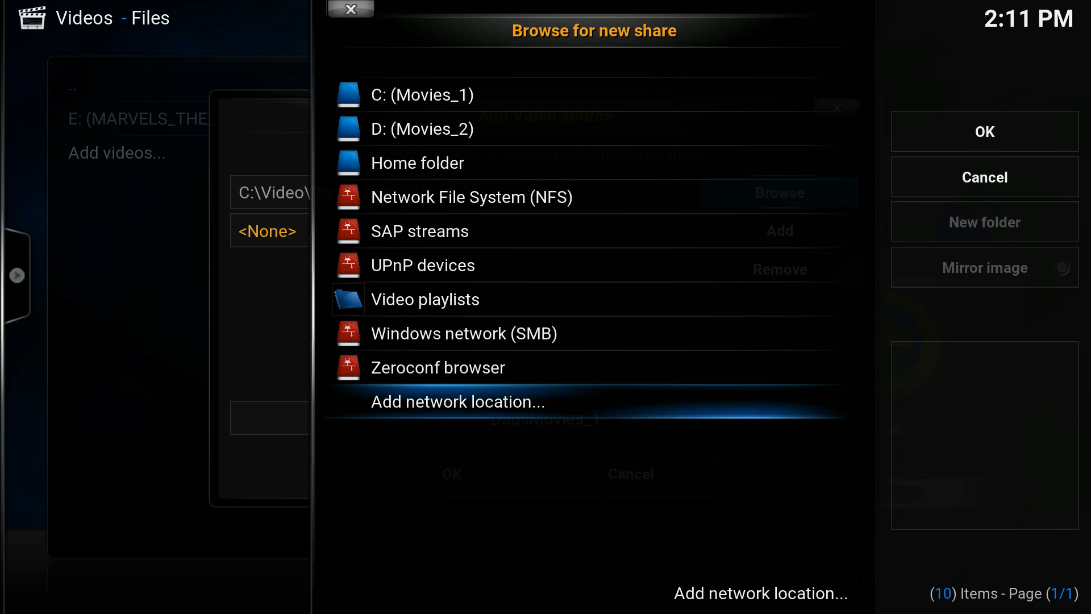
key("Return")
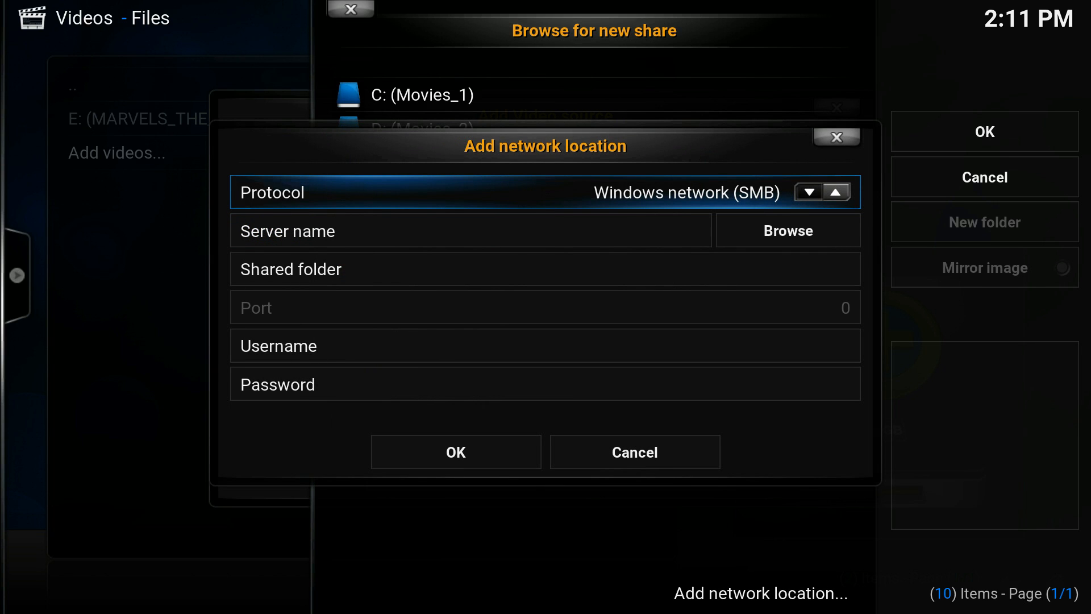
Set the network location's server name to 192.168.1.26 and its shared folder to Movies_1, and select the username field.
key("Down")
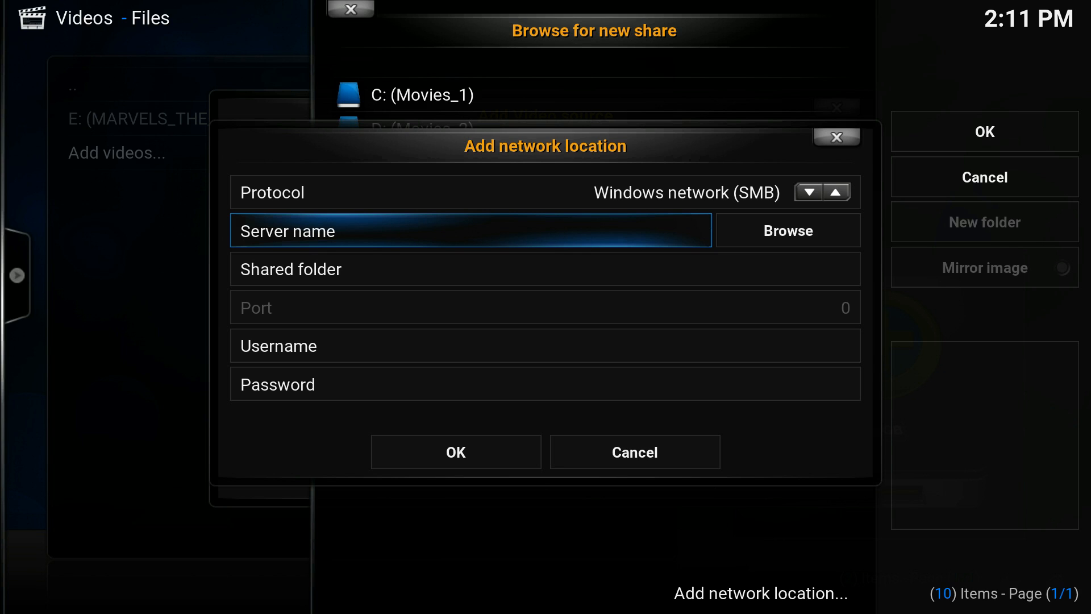
type("192.168.1.26")
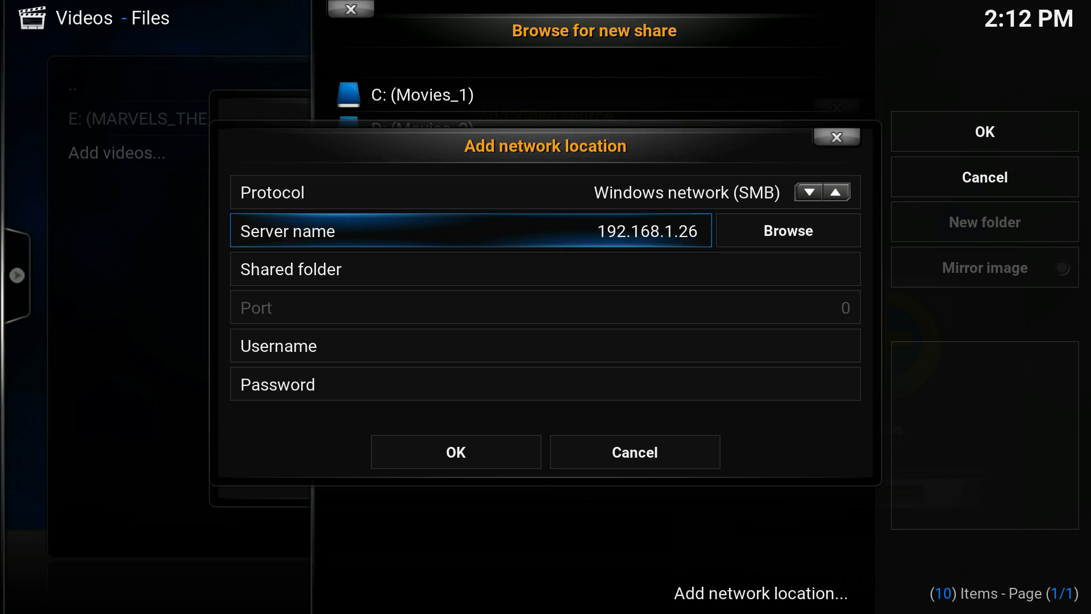
left_click(788, 231)
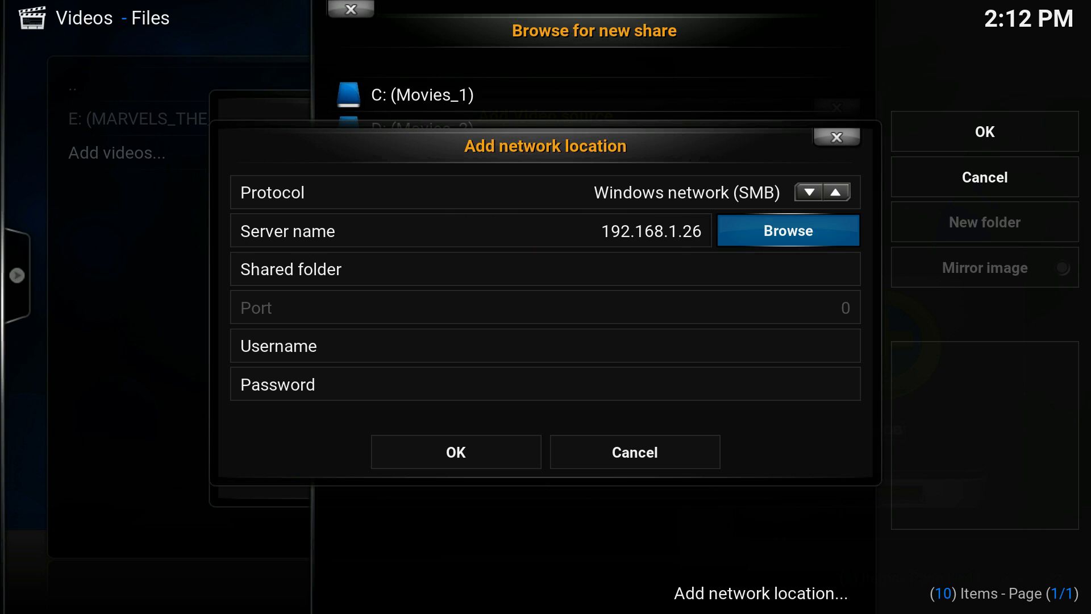
left_click(545, 269)
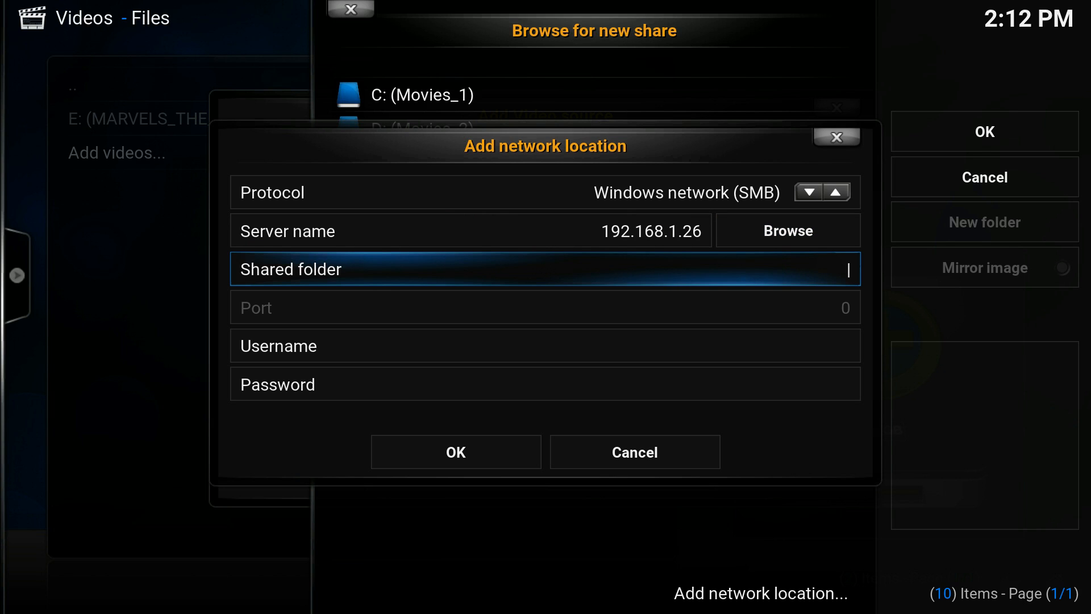
type("Movies_1")
left_click(545, 346)
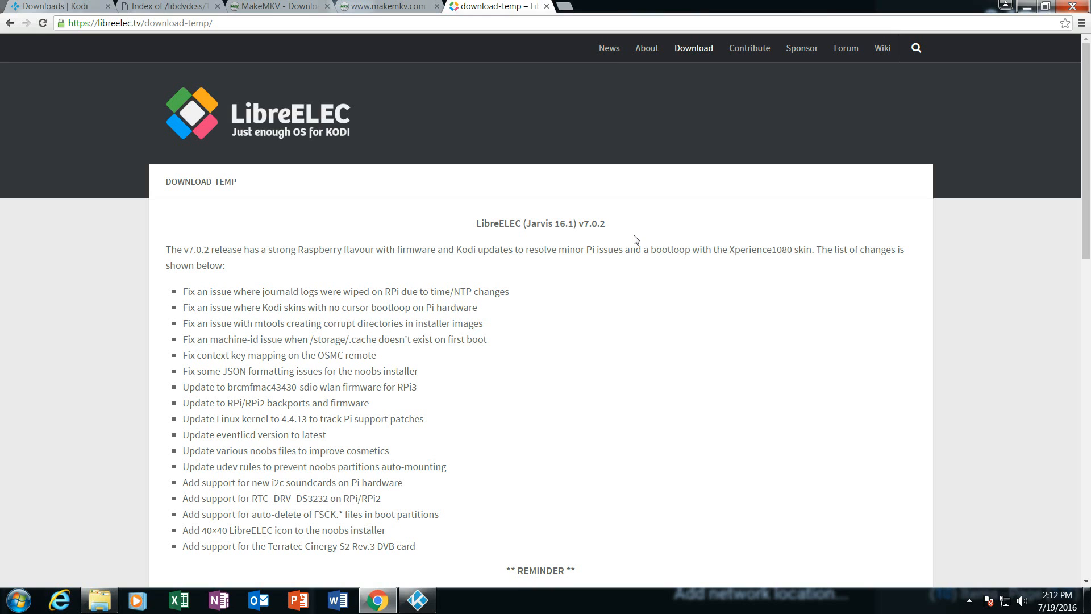
Switch to the Windows Control Panel and view the user accounts in Manage Accounts.
left_click(19, 600)
left_click(217, 427)
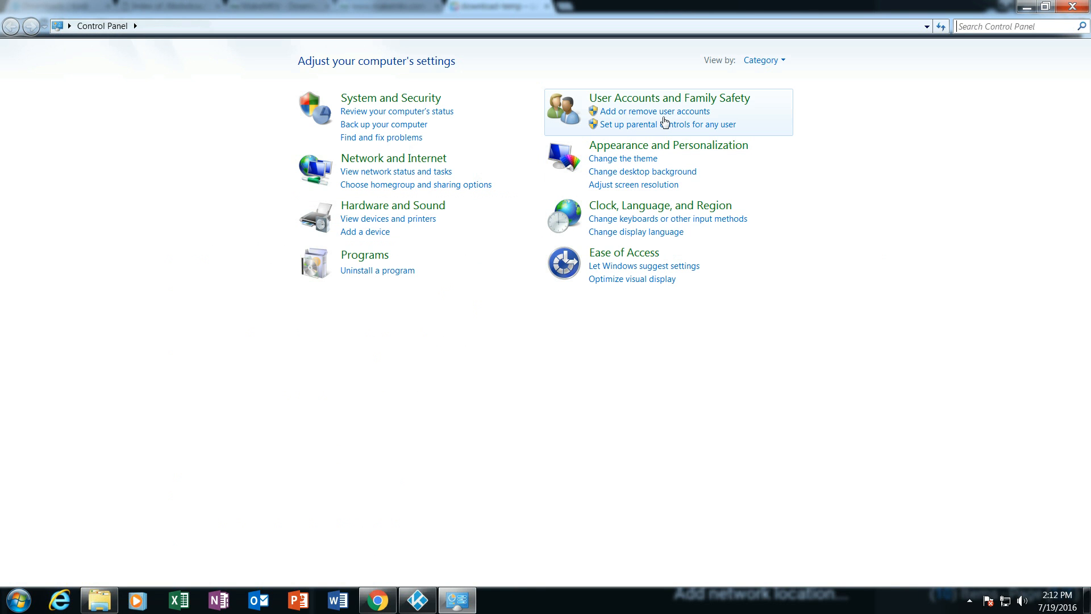
left_click(655, 111)
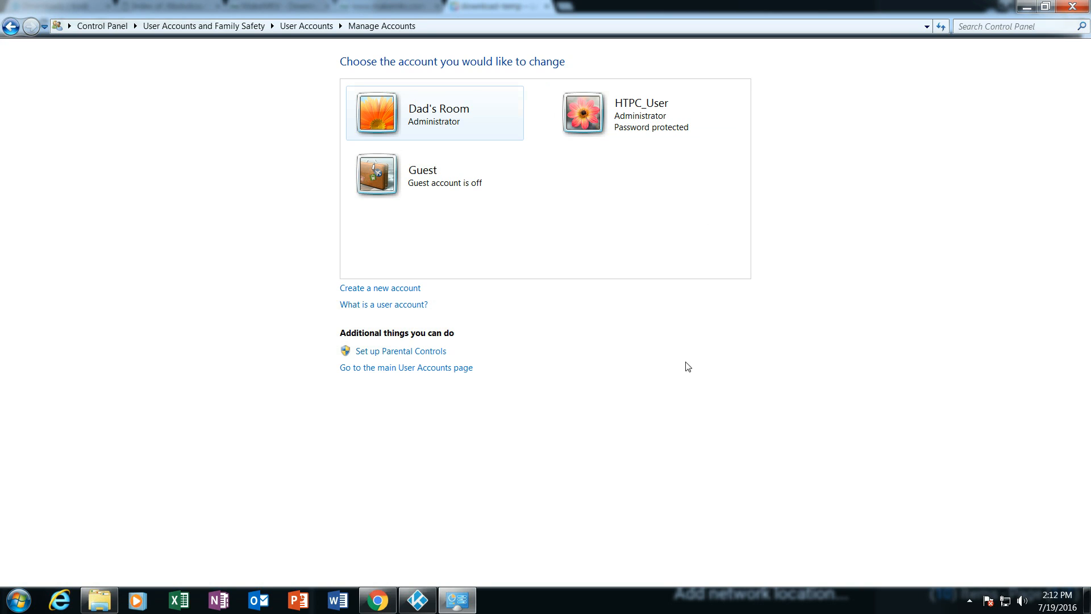
Switch to Windows Explorer and open the Movies_1 (C:) drive from Computer.
left_click(100, 599)
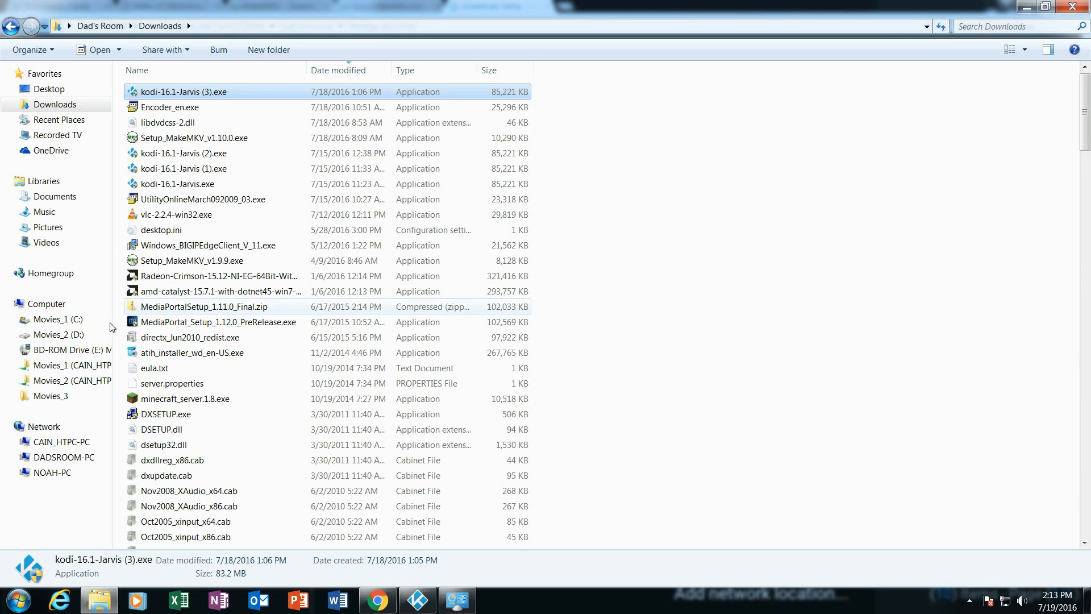
left_click(46, 303)
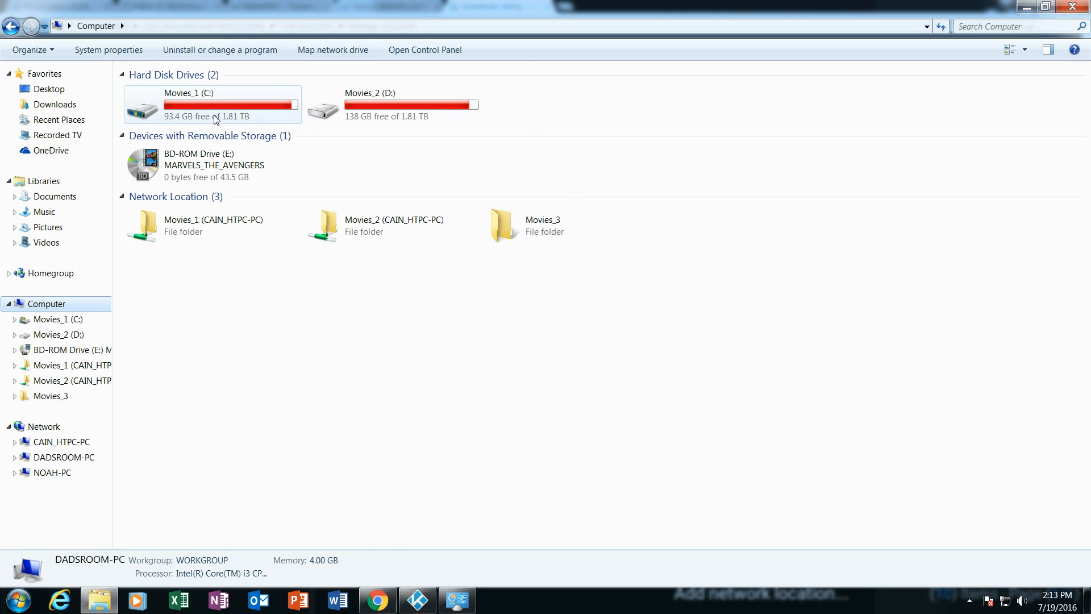
double_click(203, 99)
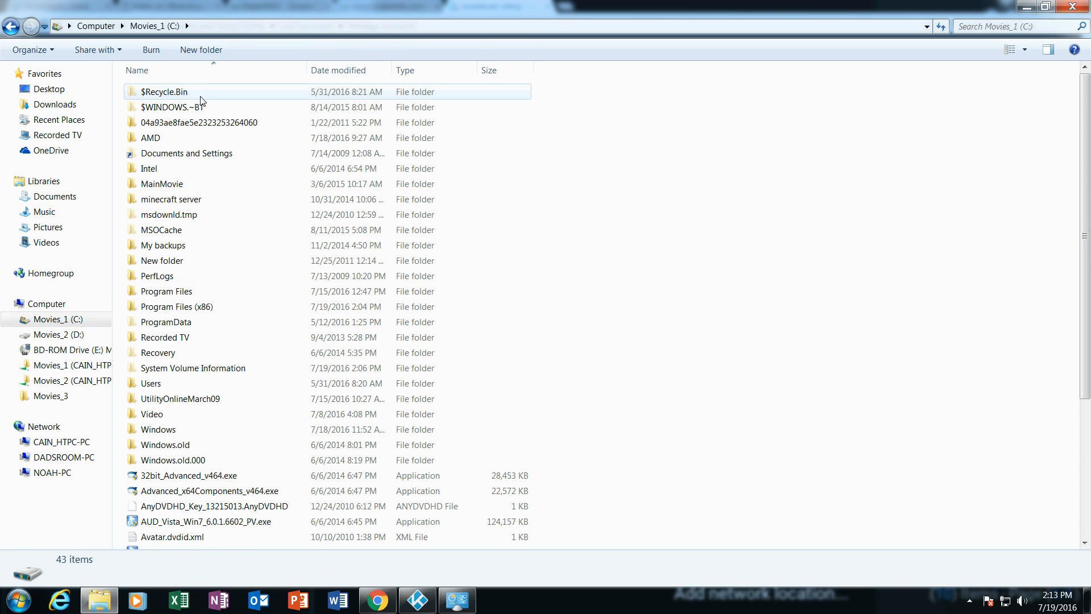
Open the sharing properties of the MainMovie folder on the C: drive and view its Advanced Sharing settings.
left_click(166, 188)
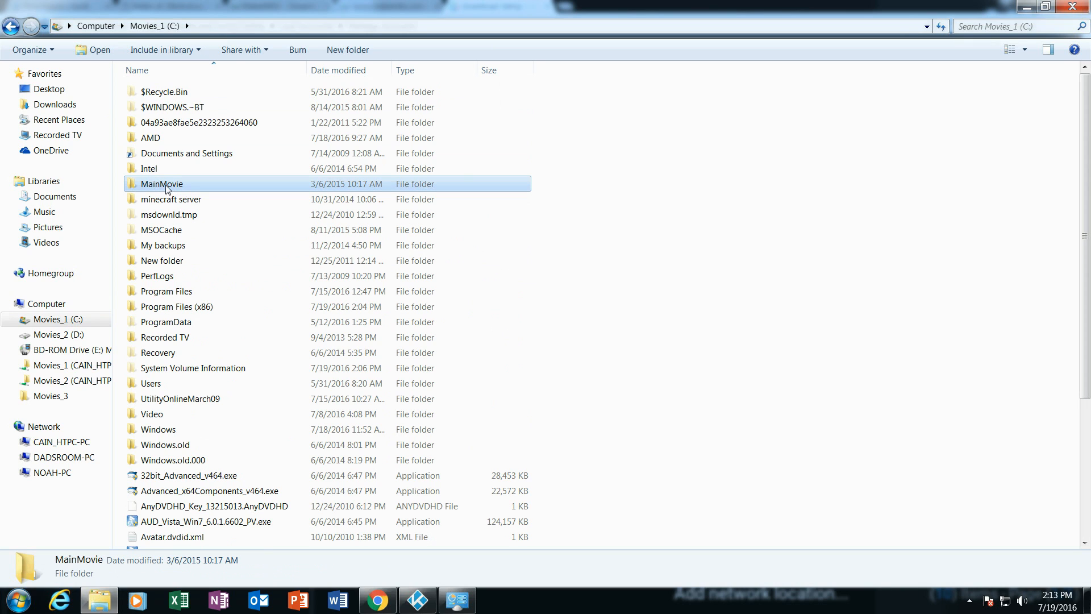
double_click(165, 185)
right_click(164, 185)
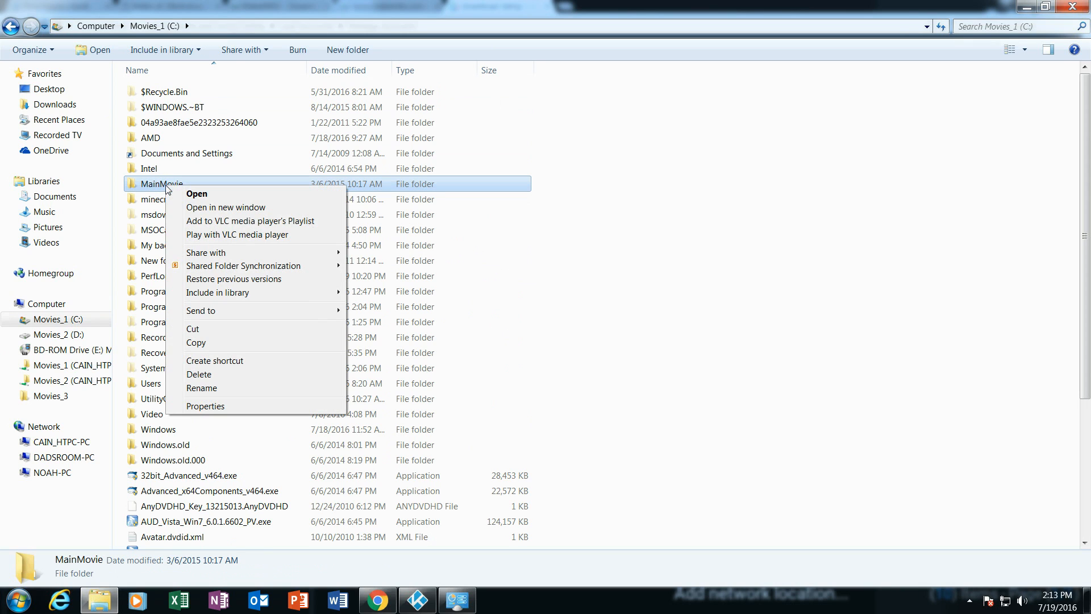
left_click(235, 406)
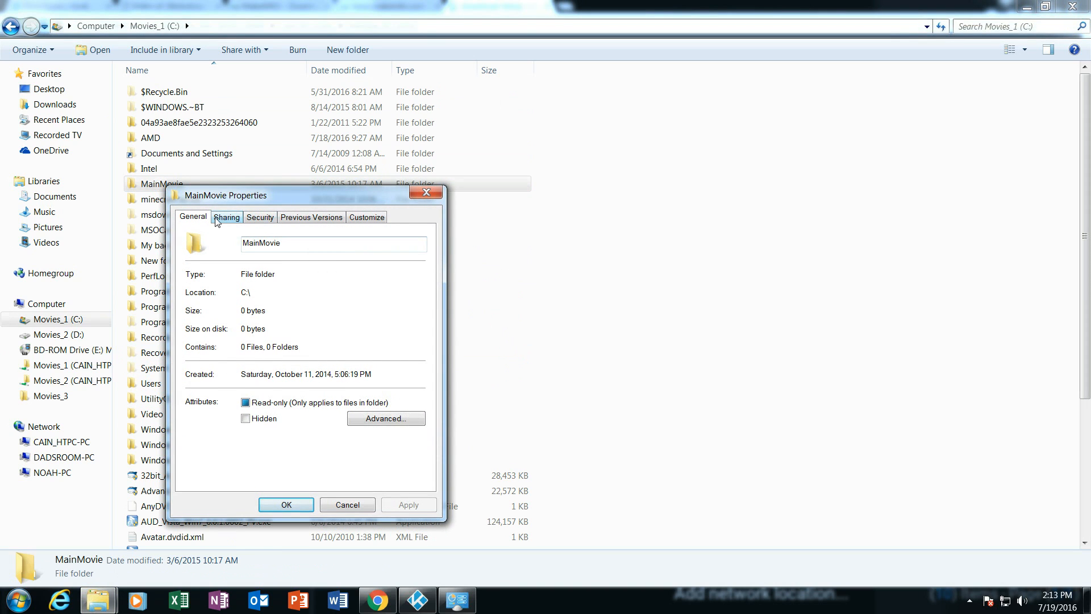
left_click(231, 221)
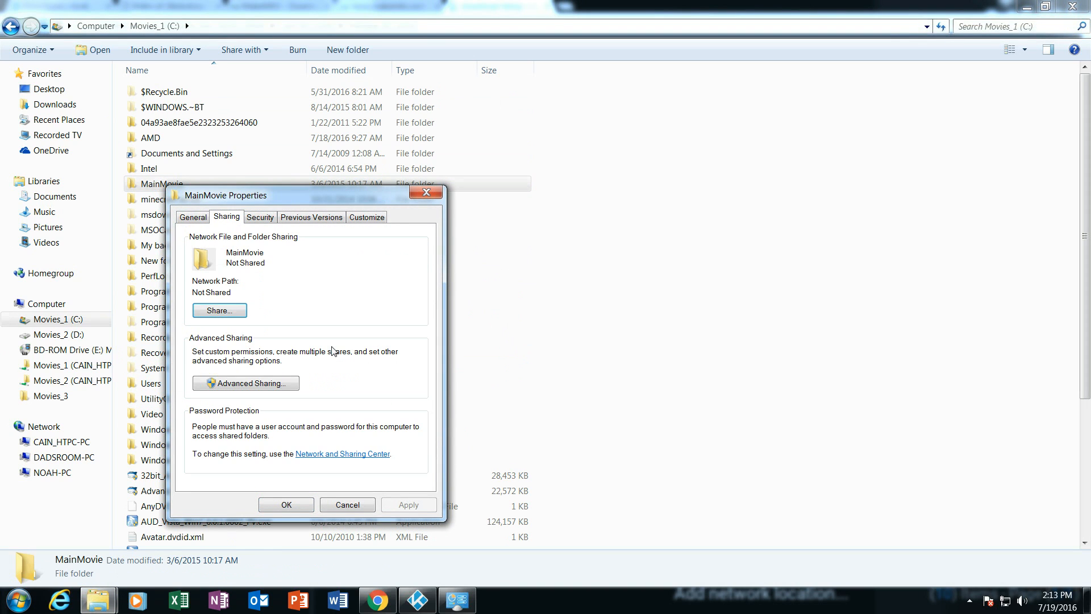
left_click(221, 384)
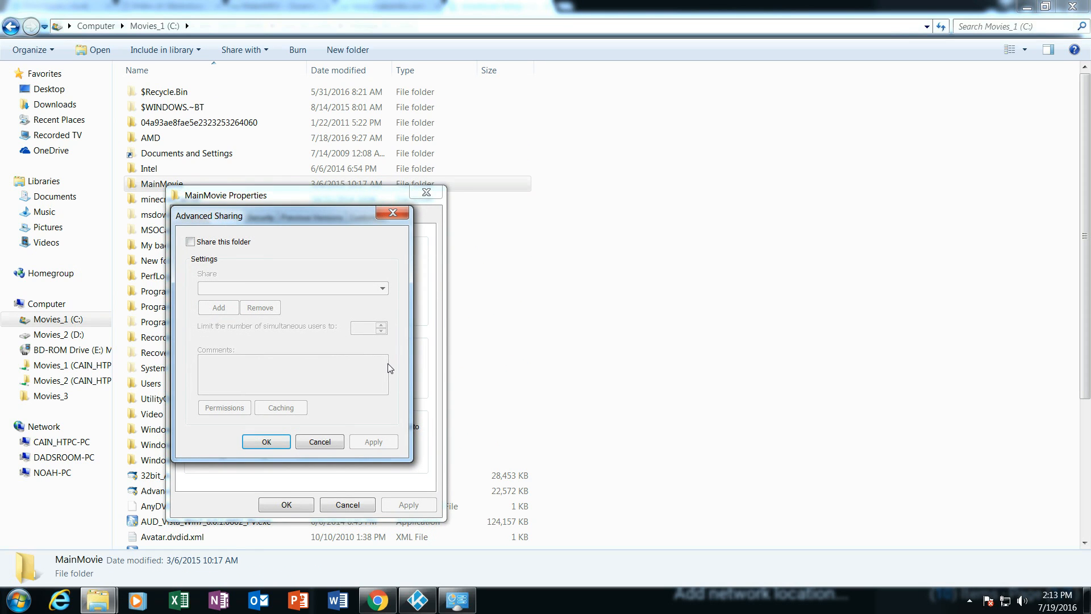
Enable sharing for the MainMovie folder and set its share name to TestMovie.
left_click(190, 242)
double_click(259, 288)
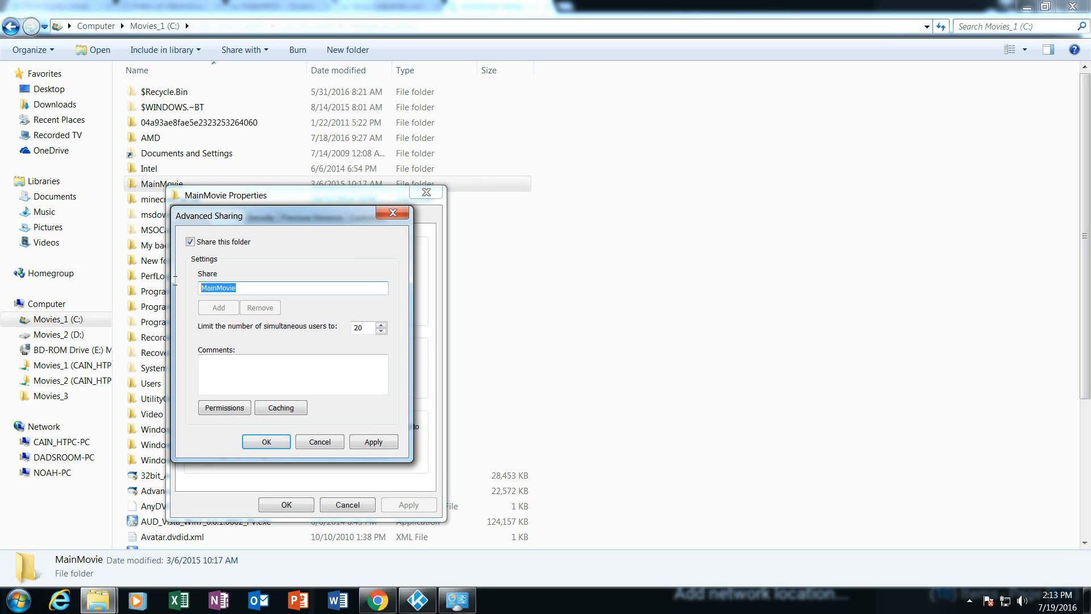
type("Tesdt")
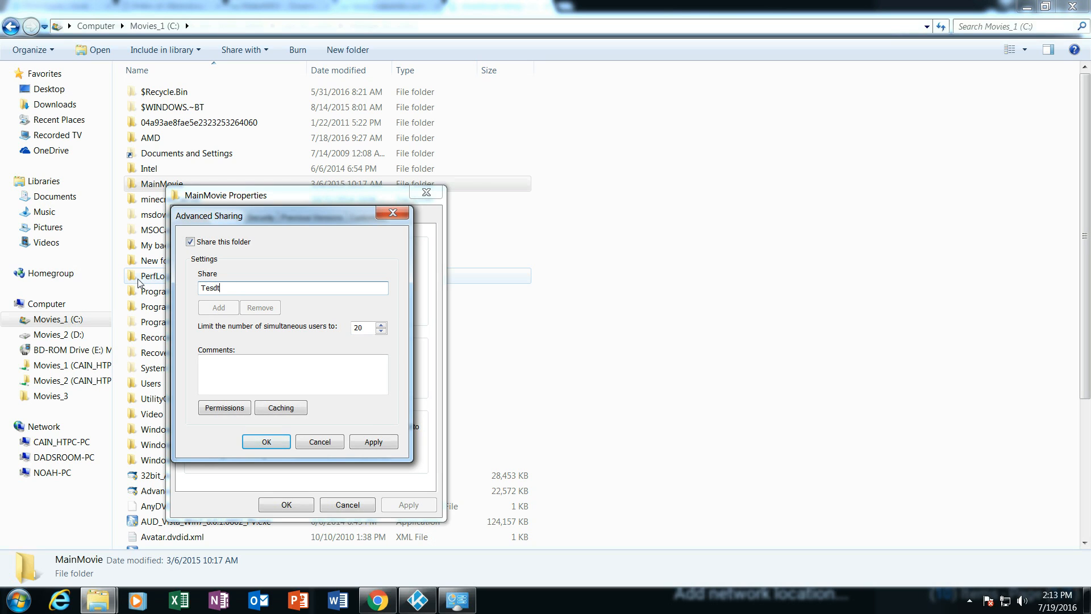
key("BackSpace")
key("BackSpace")
type("tMovie")
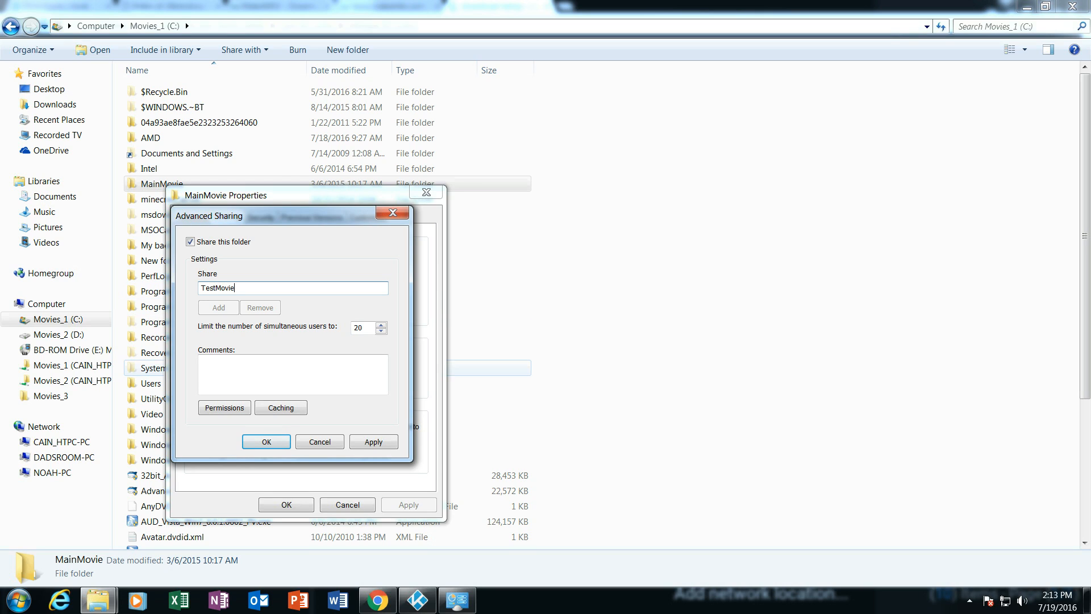
Add the HTPC_User account to the share permissions of TestMovie, checking the name against DADSROOM-PC.
left_click(225, 408)
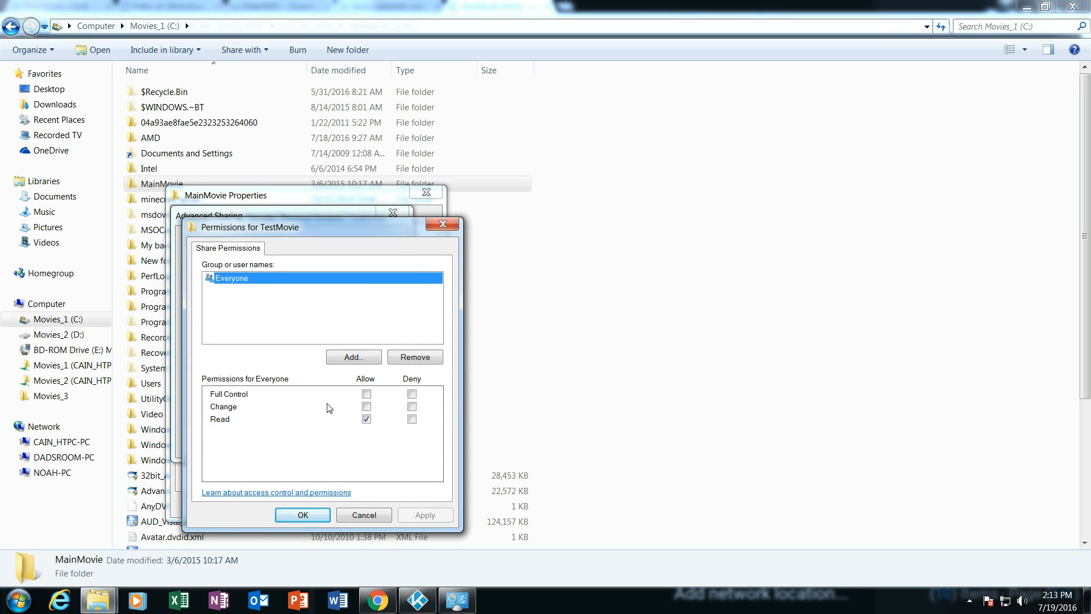
left_click(360, 356)
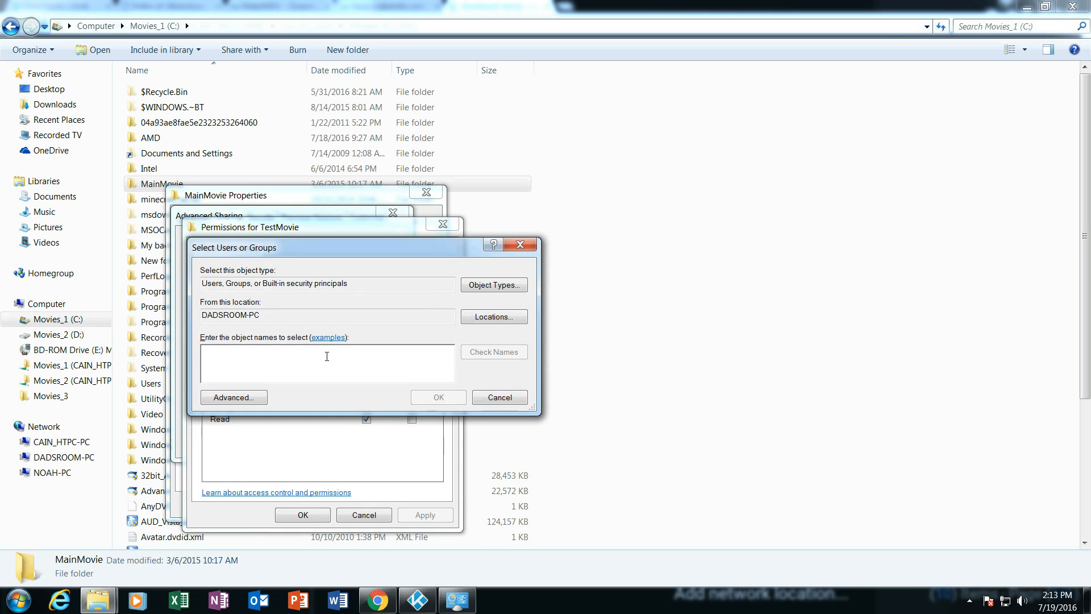
type("HTPC_Use")
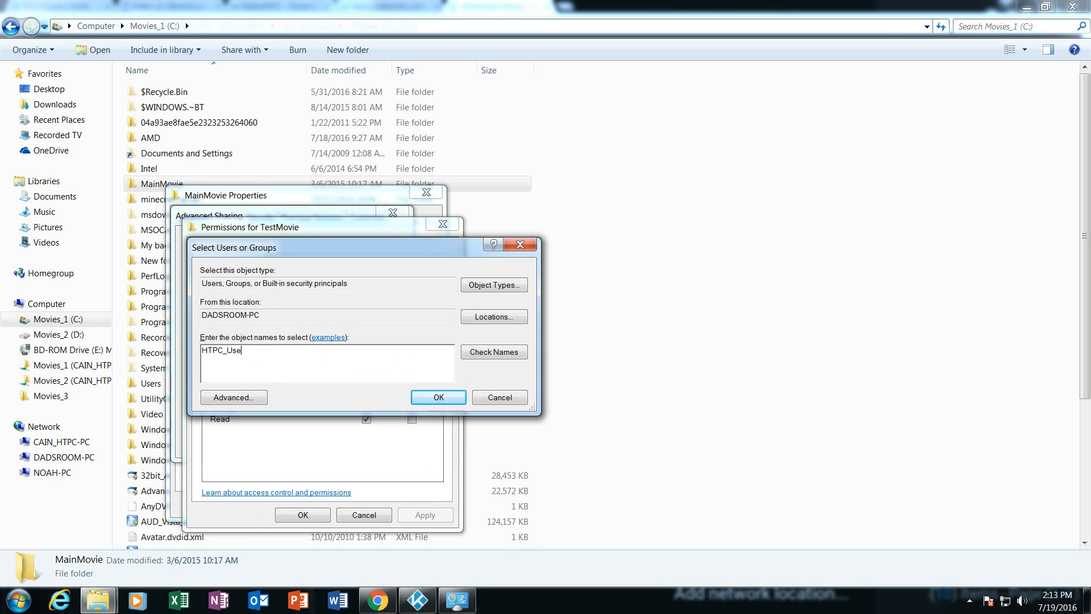
type("r")
left_click(495, 356)
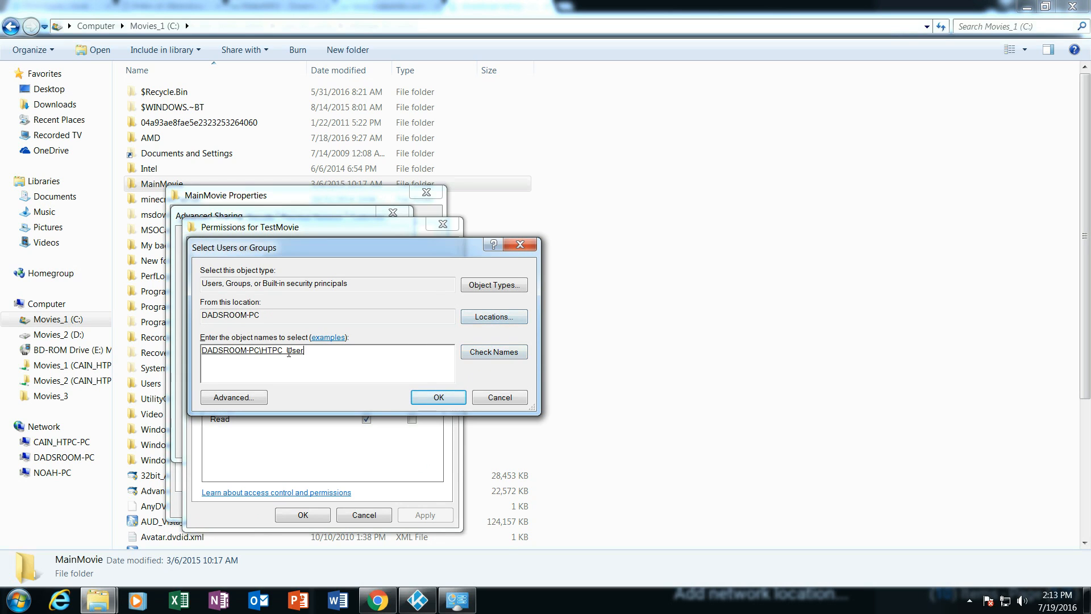
left_click(438, 396)
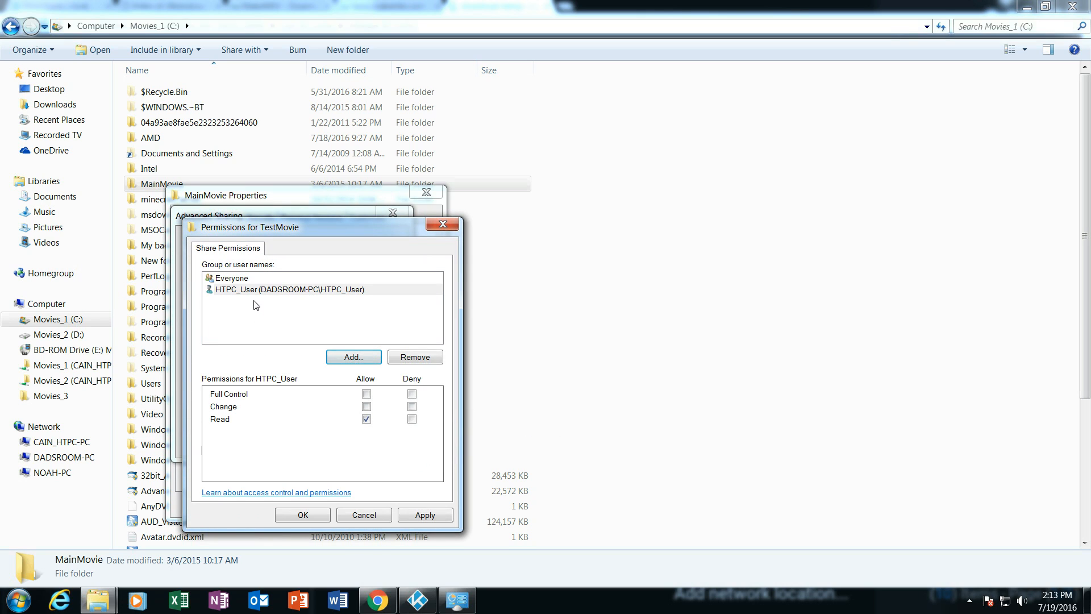
Allow HTPC_User Full Control on the TestMovie share, apply the sharing settings and close the MainMovie properties.
left_click(366, 395)
left_click(428, 516)
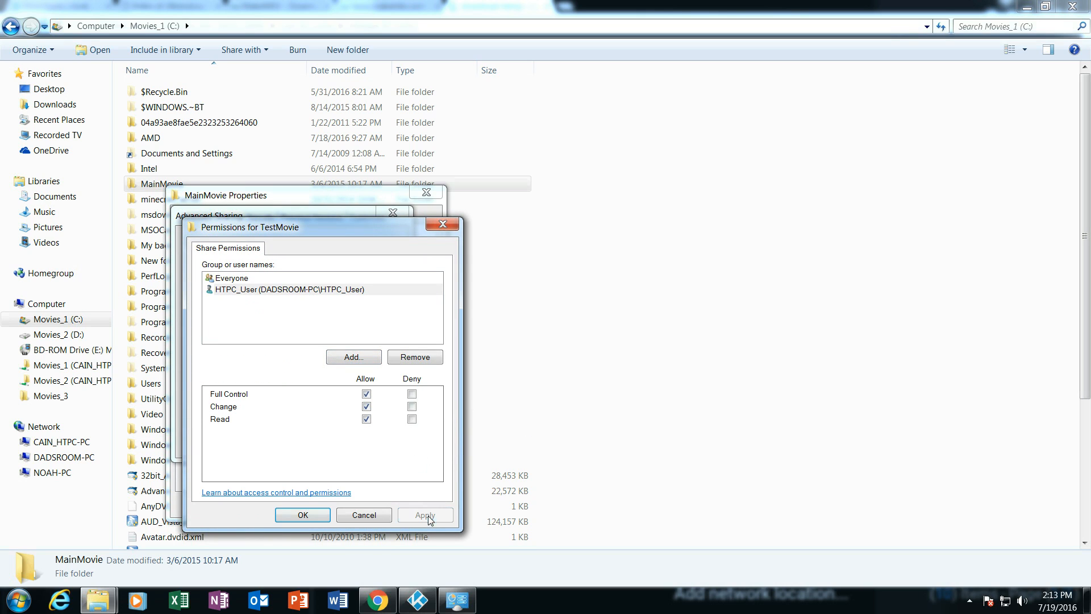
left_click(288, 518)
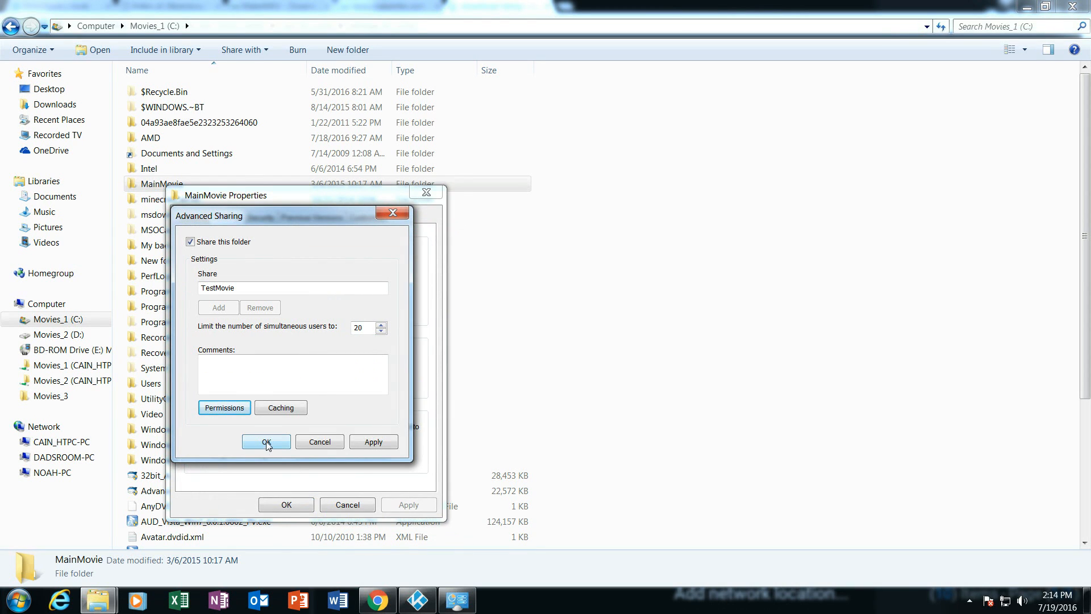
left_click(372, 442)
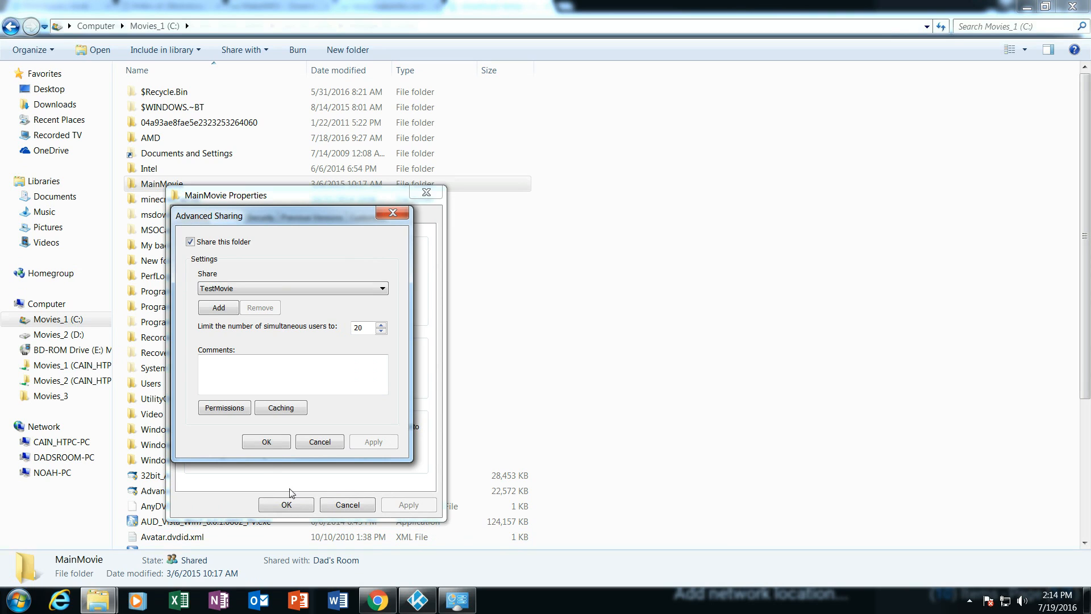
left_click(270, 447)
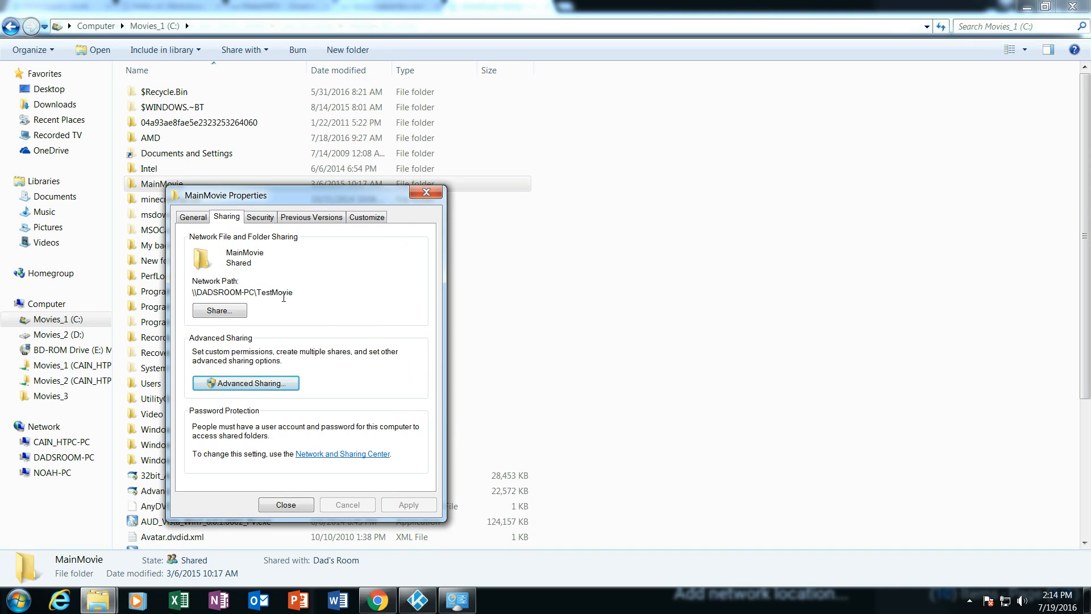
left_click(285, 505)
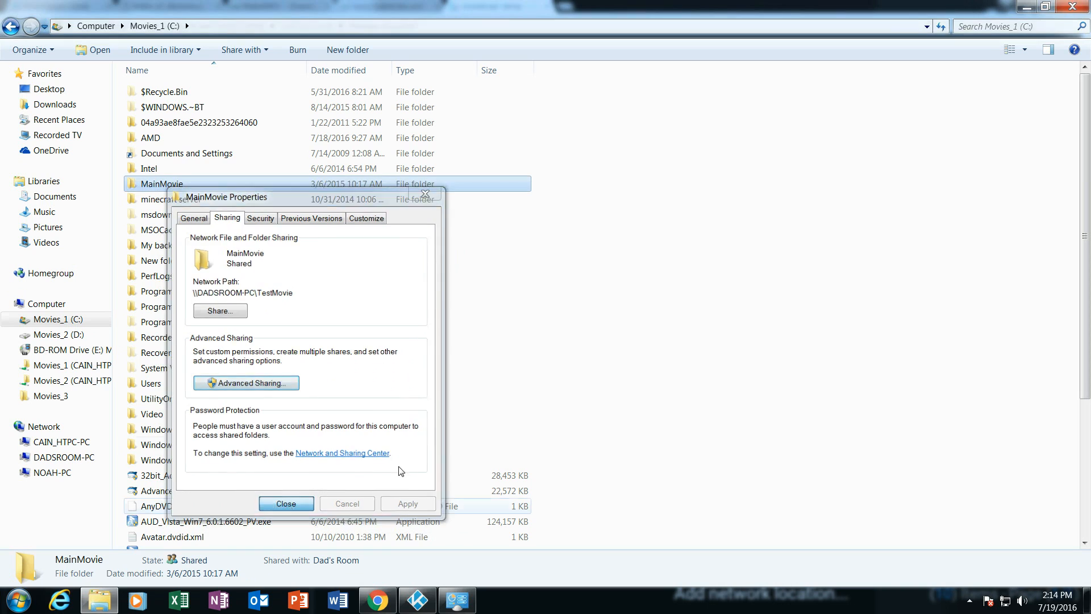
Switch to Kodi and finish adding the Movies_1 network location with username HTPC_User and the account password.
left_click(419, 600)
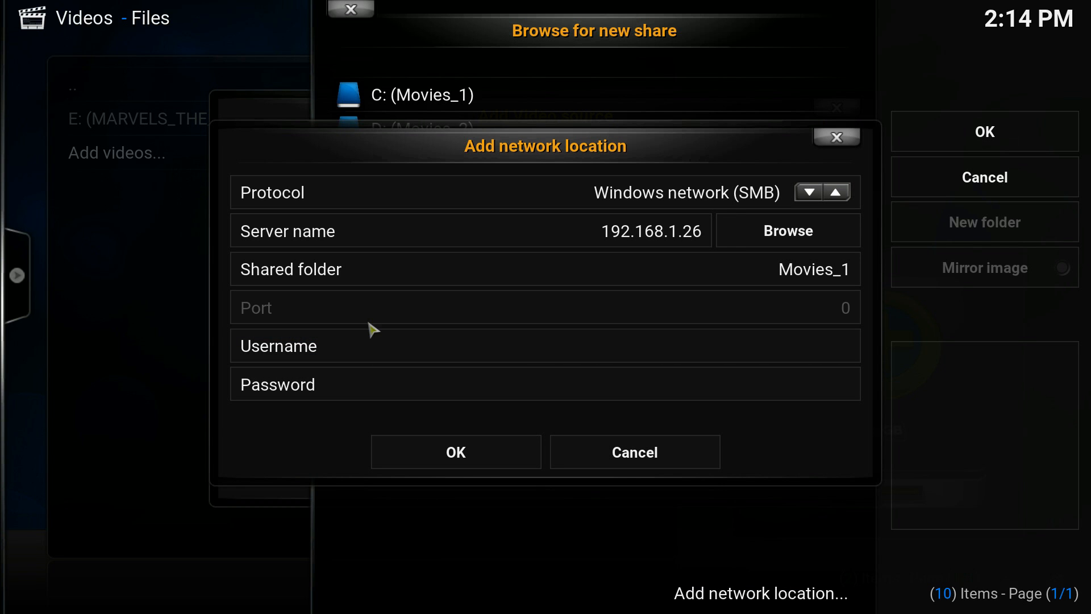
left_click(713, 354)
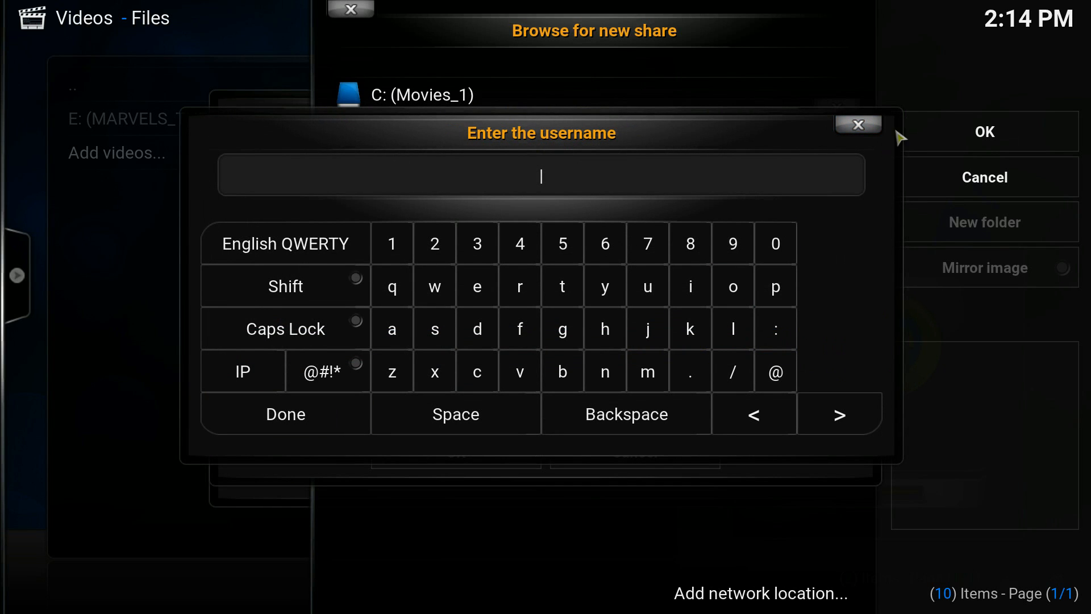
left_click(872, 130)
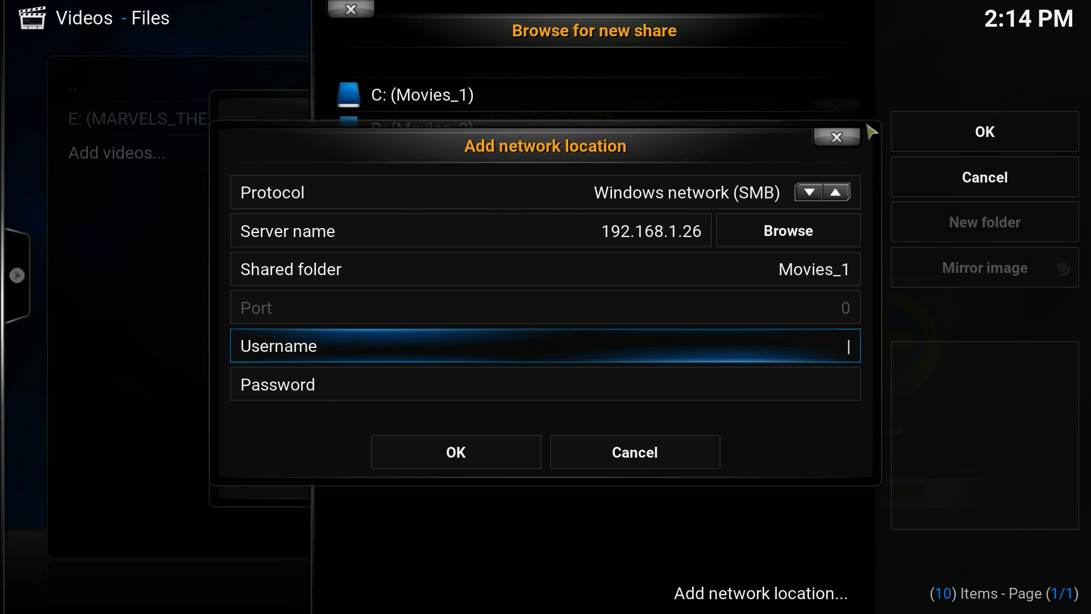
type("PC_User")
key("Down")
type("******")
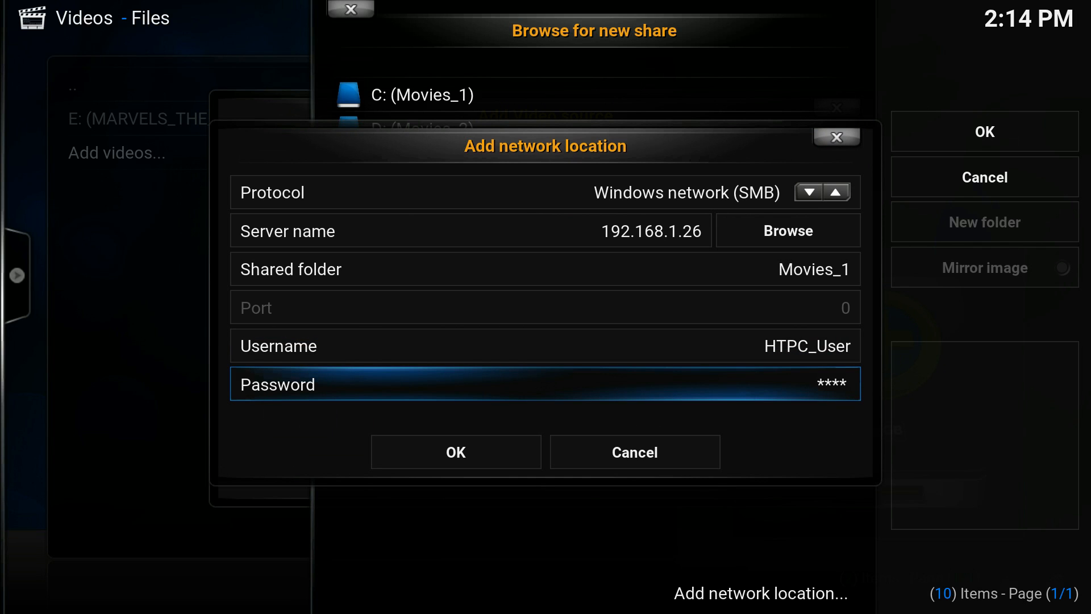
key("Down")
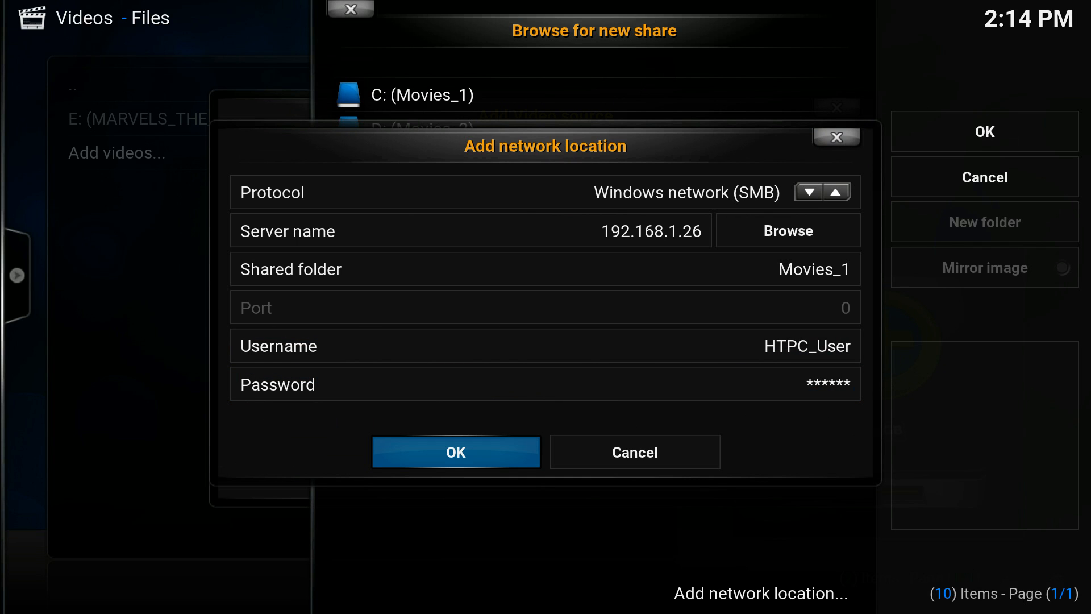
key("Return")
Start another Windows network (SMB) location with server name 192.168.1.26 and shared folder Movies_2.
key("Up")
key("Up")
key("Up")
key("Up")
key("Up")
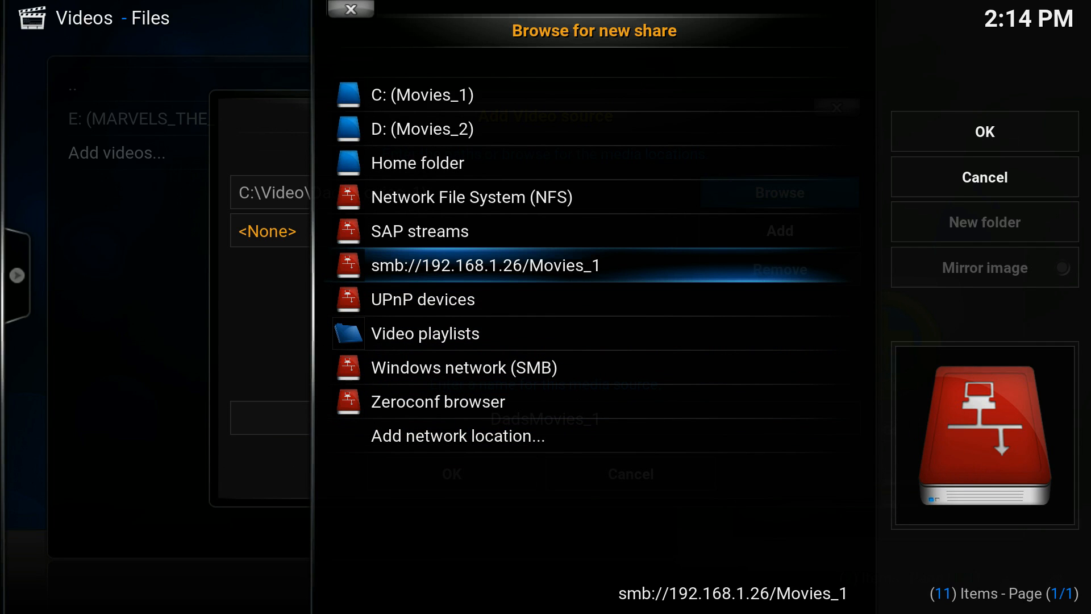
key("Down")
key("Down")
key("Down")
key("Down")
key("Down")
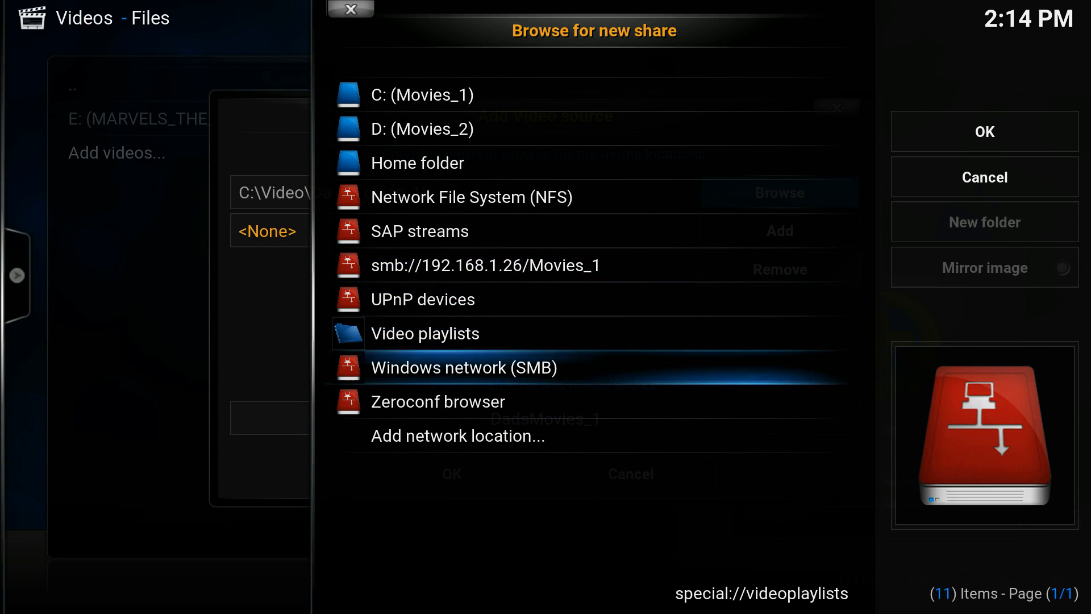
key("Return")
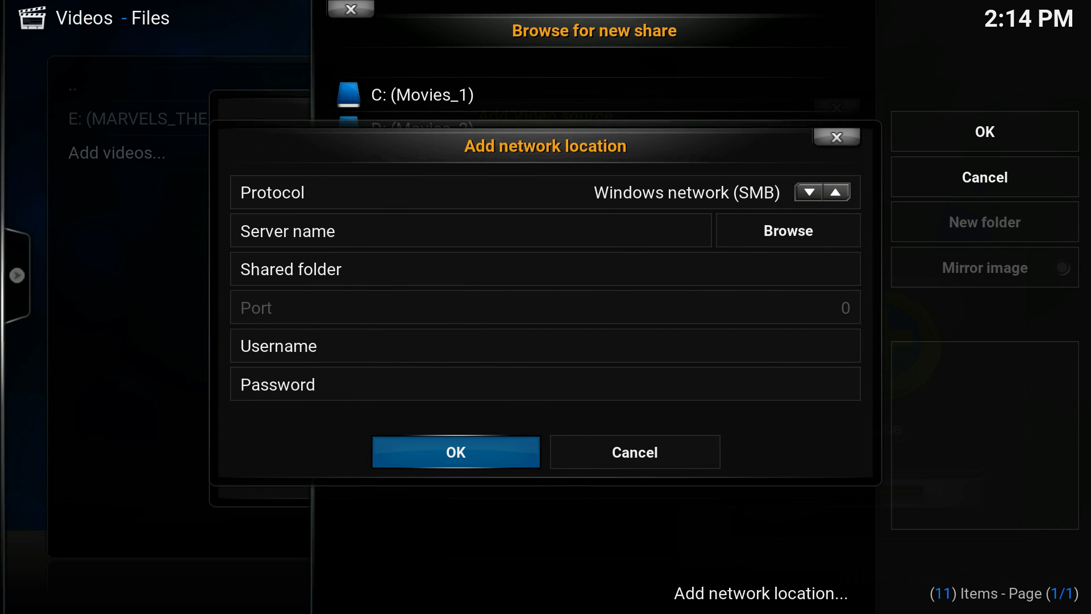
key("Down")
key("Down")
type("192")
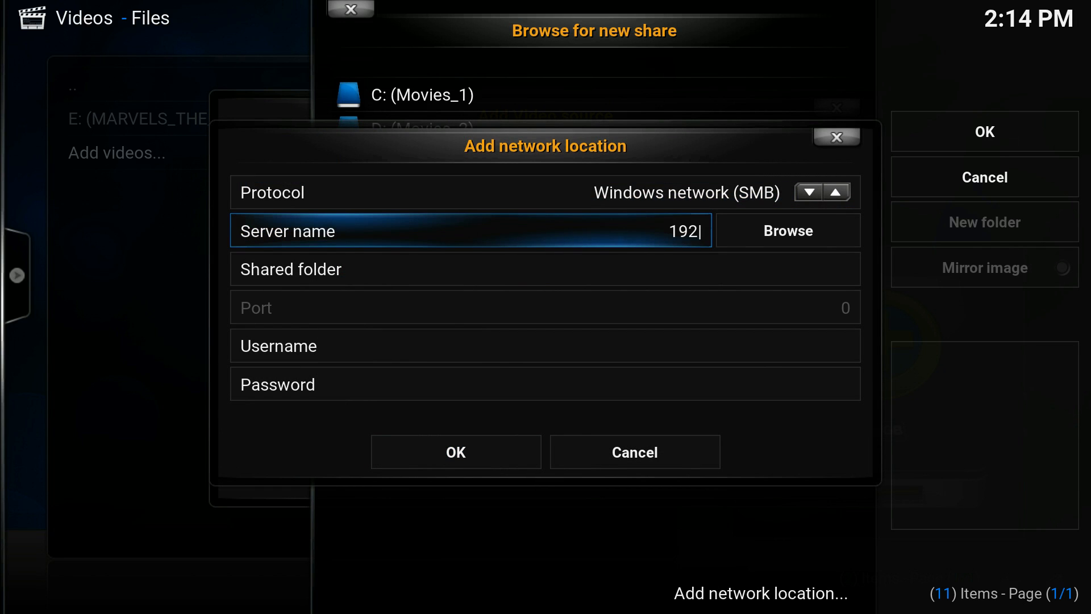
type(".168.1.26")
key("Down")
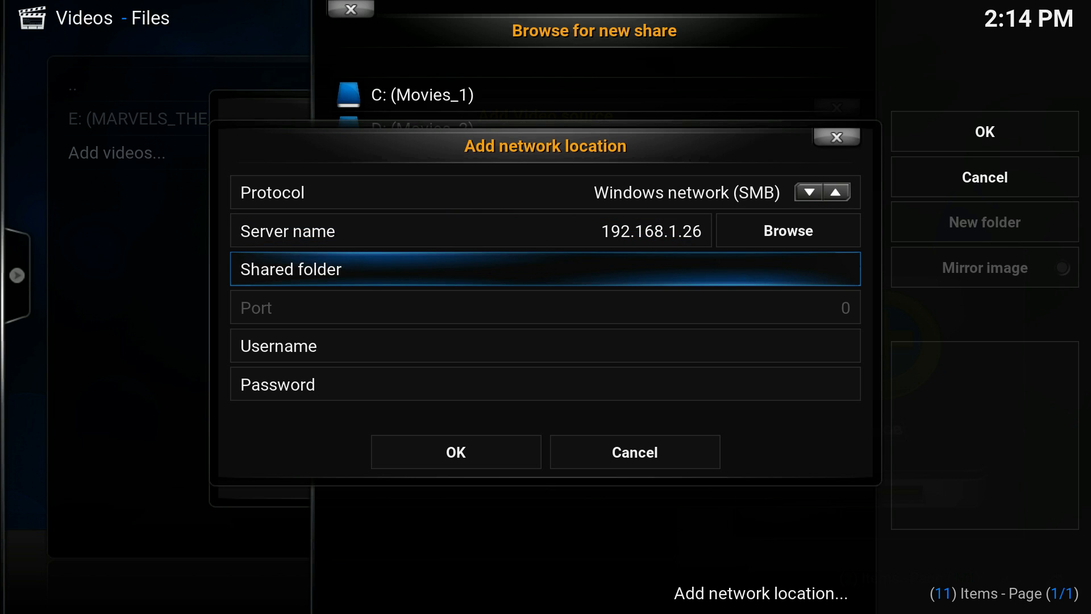
type("Movies_2")
key("Down")
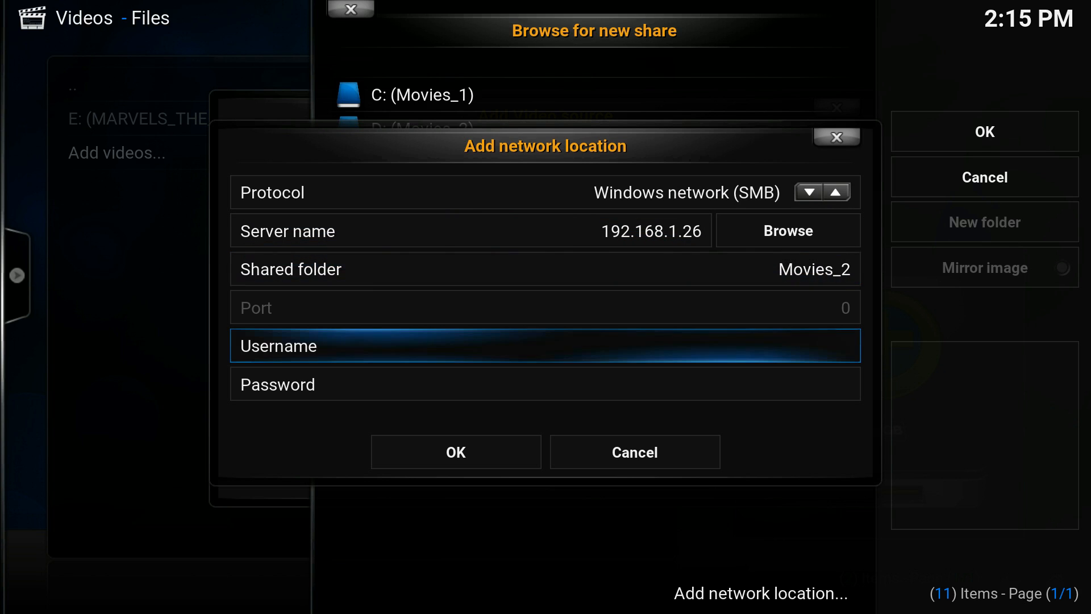
Enter the username HTPC_User and the account password for the Movies_2 network location and save it.
type("HTPC_User")
key("Down")
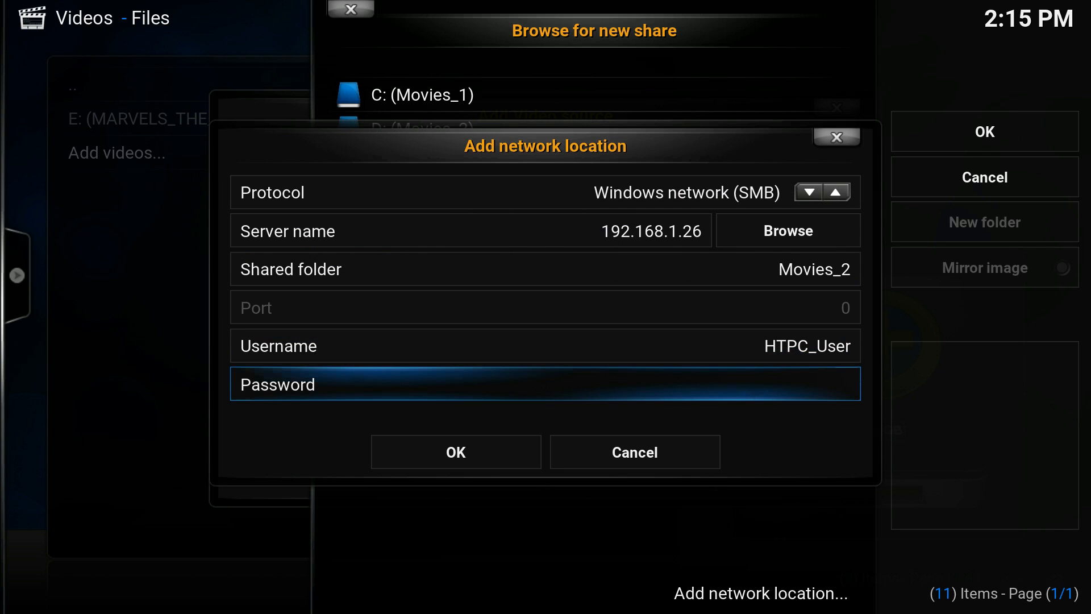
type("******")
key("Down")
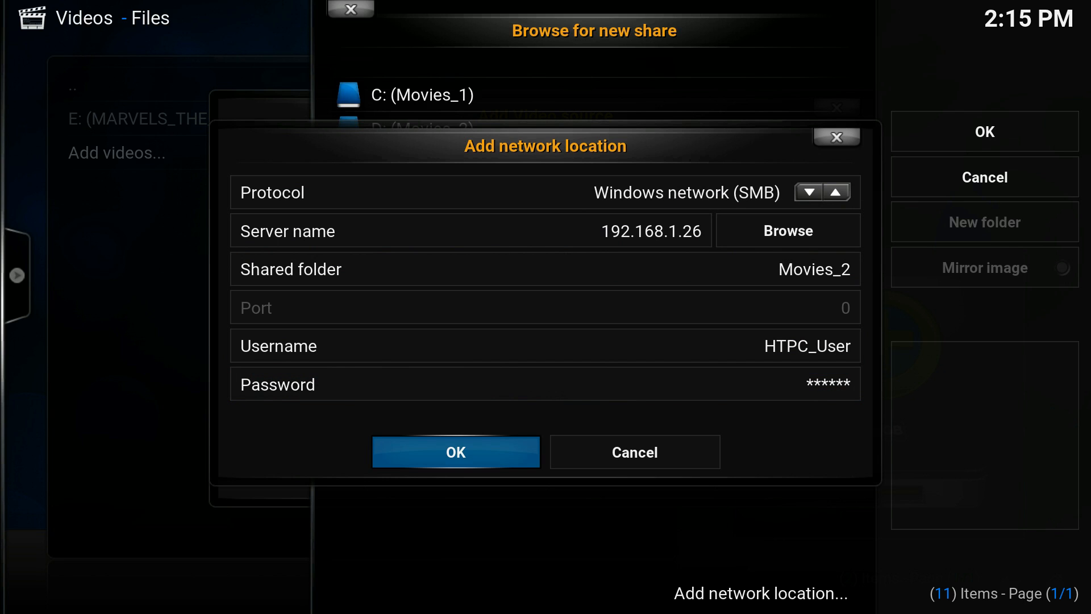
key("Return")
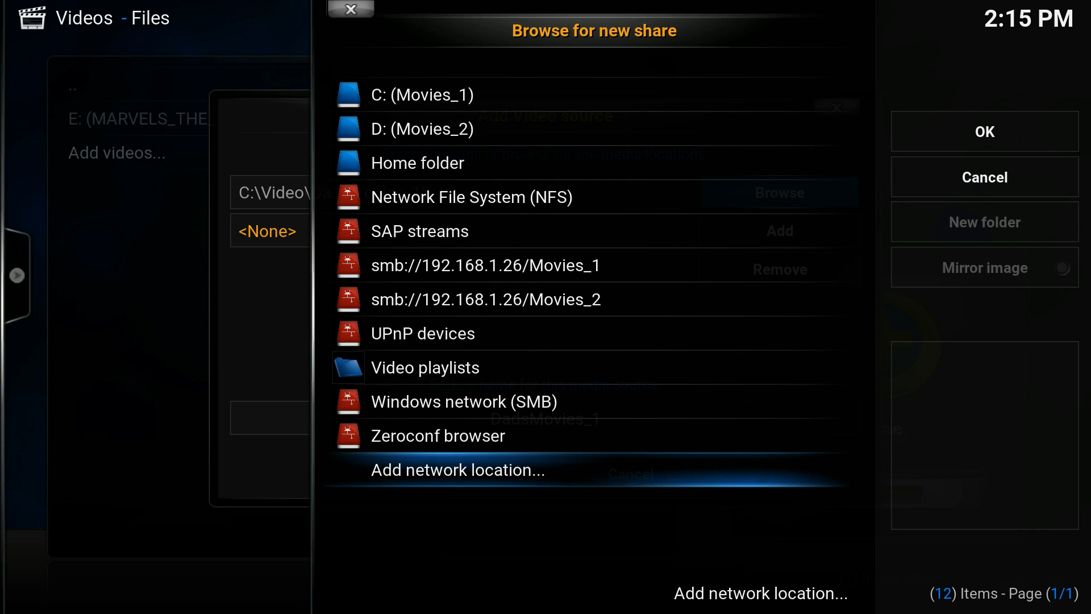
Set the empty path of the video source to the network share smb://192.168.1.26/Movies_1.
key("Up")
key("Up")
key("Up")
key("Up")
key("Up")
key("Up")
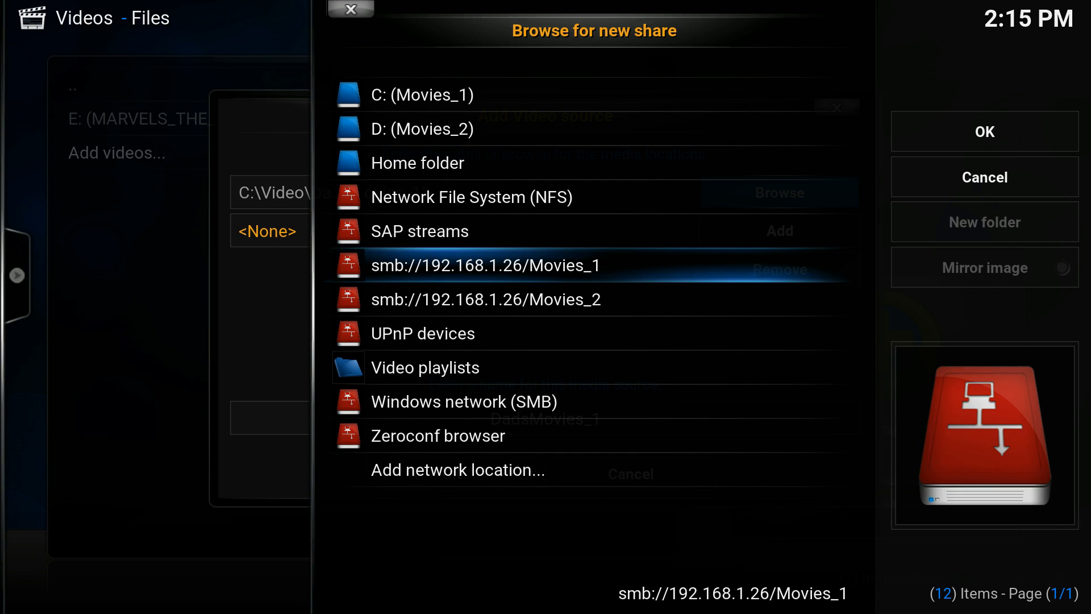
key("Return")
key("Right")
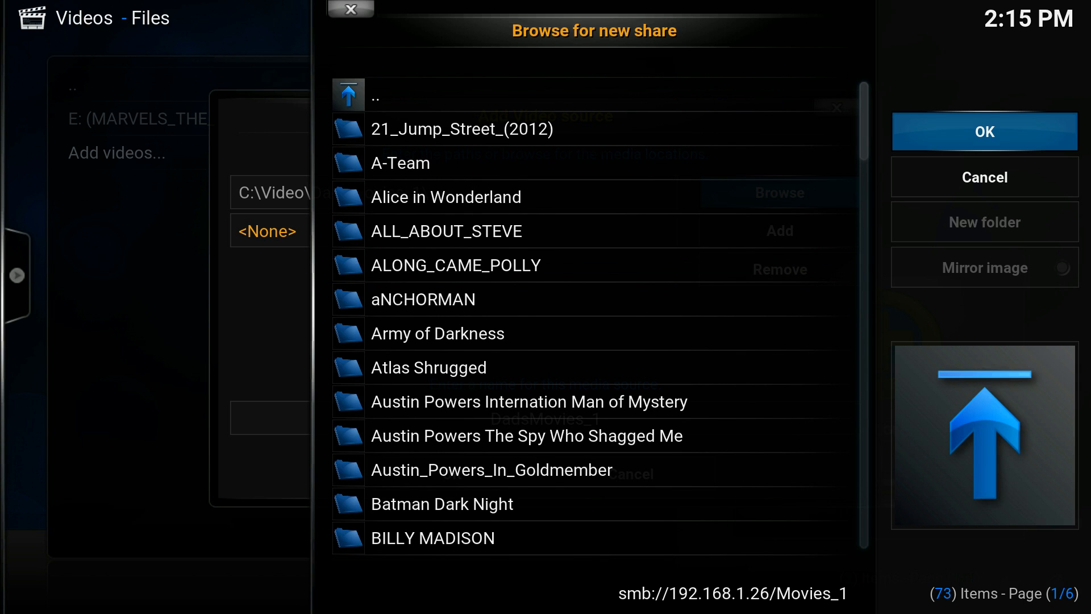
key("Return")
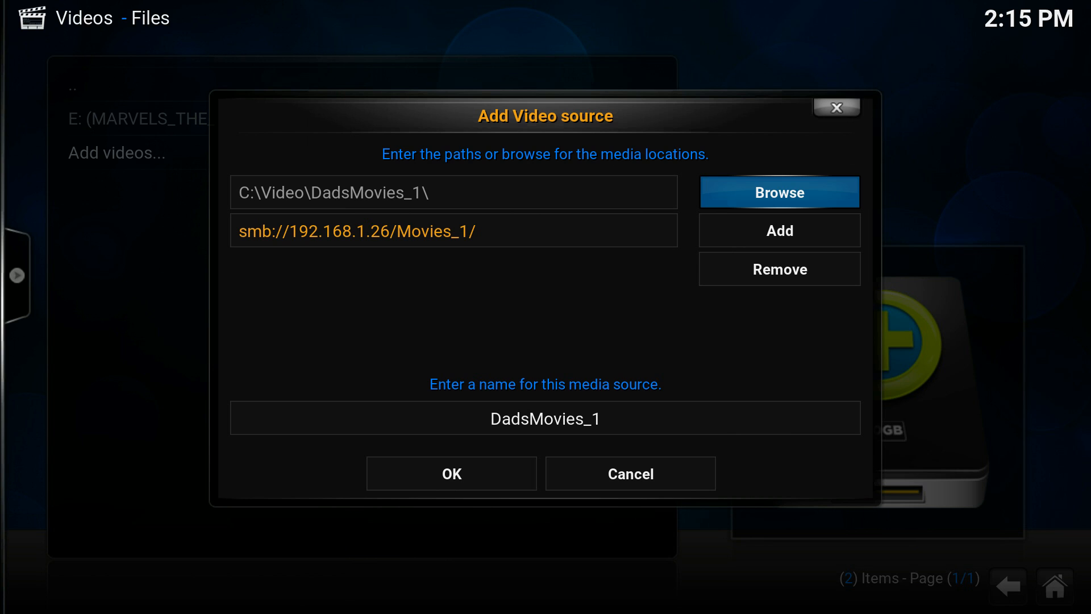
Add a third path to the video source and set it to the network share smb://192.168.1.26/Movies_2.
key("Down")
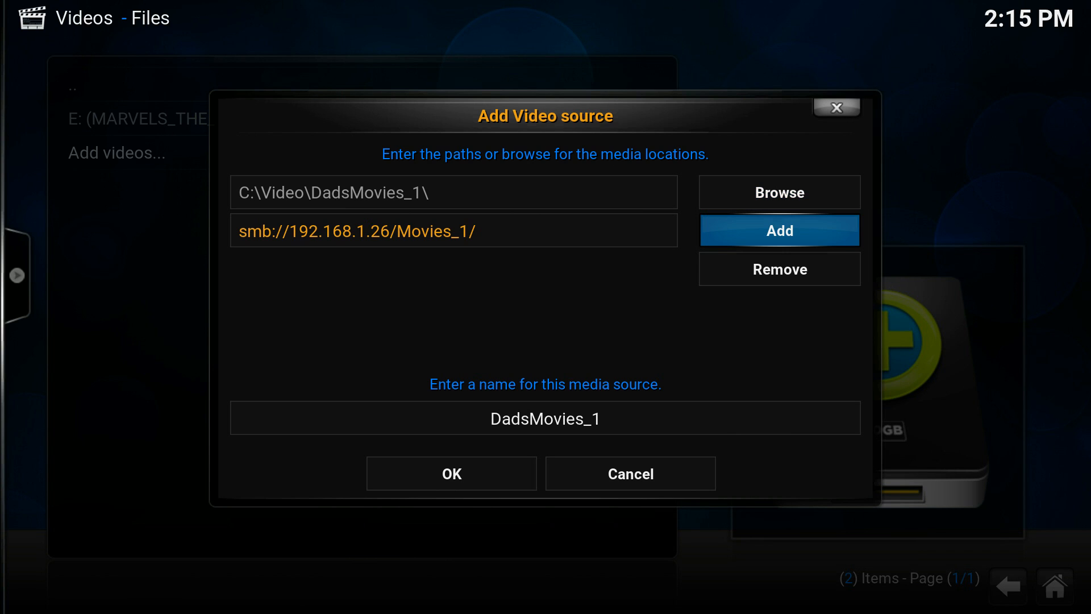
key("Return")
key("Up")
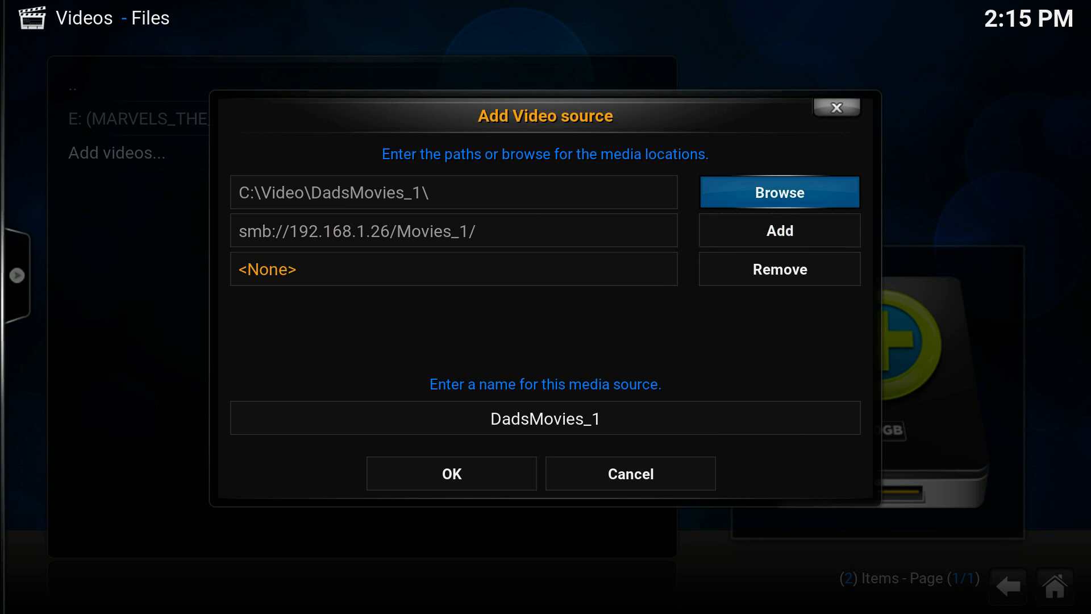
key("Return")
key("Down")
key("Down")
key("Down")
key("Down")
key("Down")
key("Down")
key("Down")
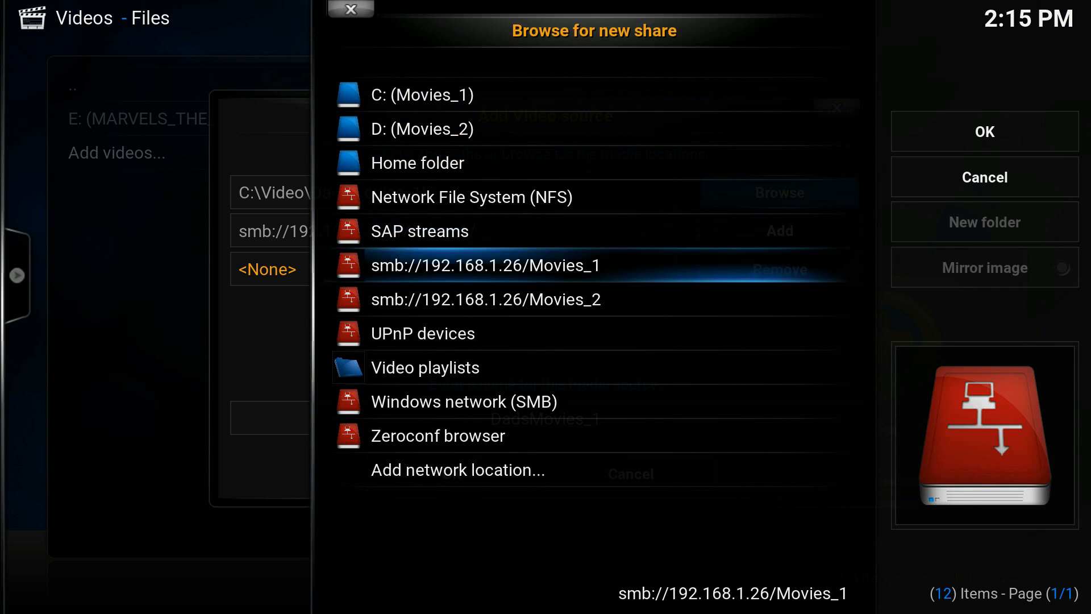
key("Up")
key("Return")
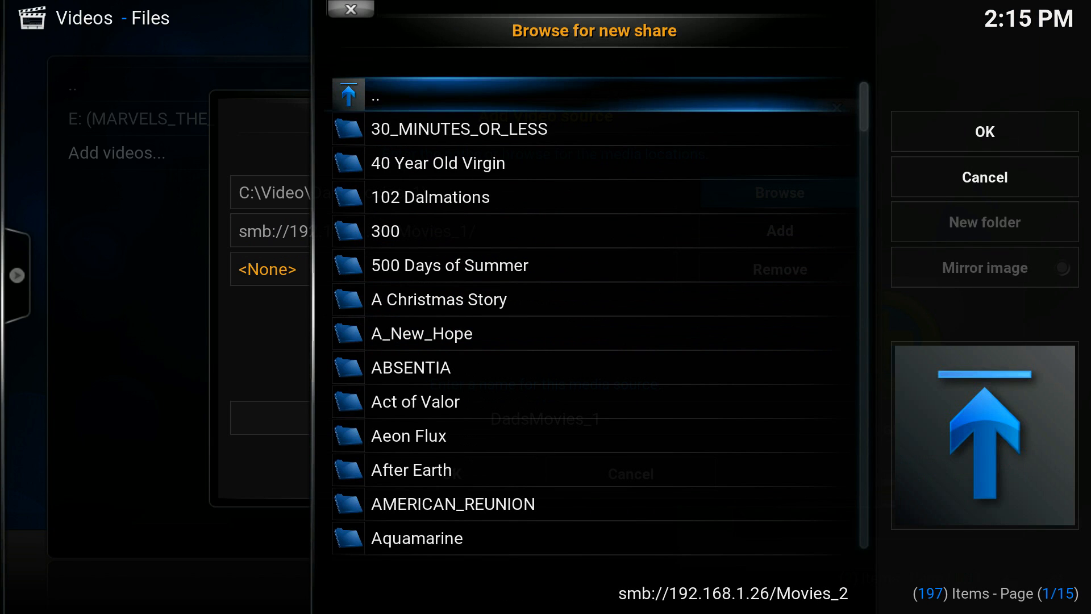
key("Right")
key("Right")
key("Return")
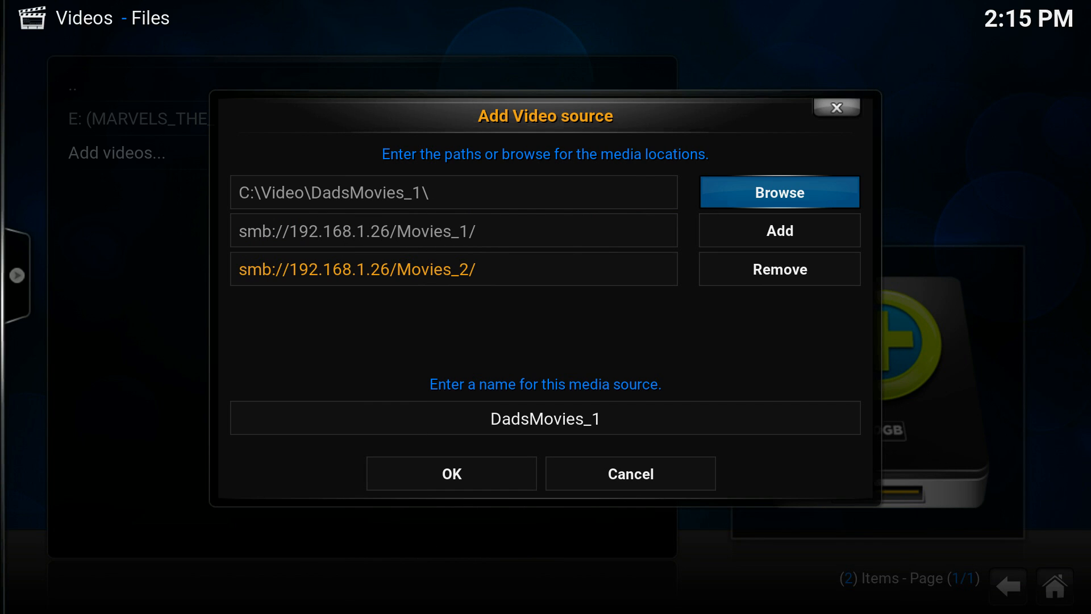
Name the new video source My Movies and save it with its three paths.
key("Down")
key("Down")
key("Down")
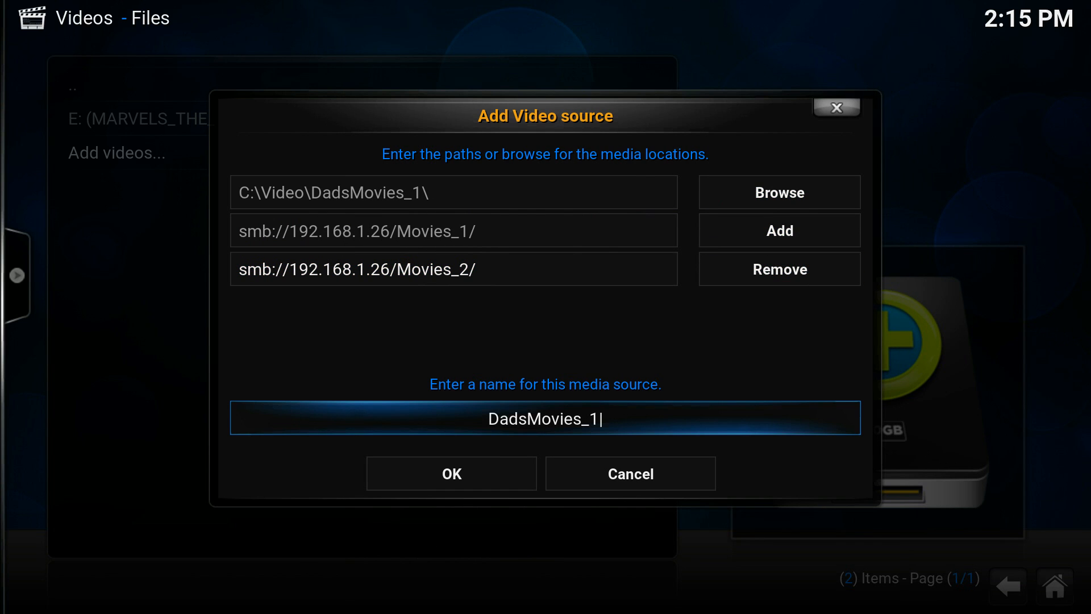
key("BackSpace")
key("BackSpace")
key("BackSpace")
key("BackSpace")
key("BackSpace")
key("BackSpace")
key("BackSpace")
key("BackSpace")
key("BackSpace")
key("BackSpace")
key("BackSpace")
key("BackSpace")
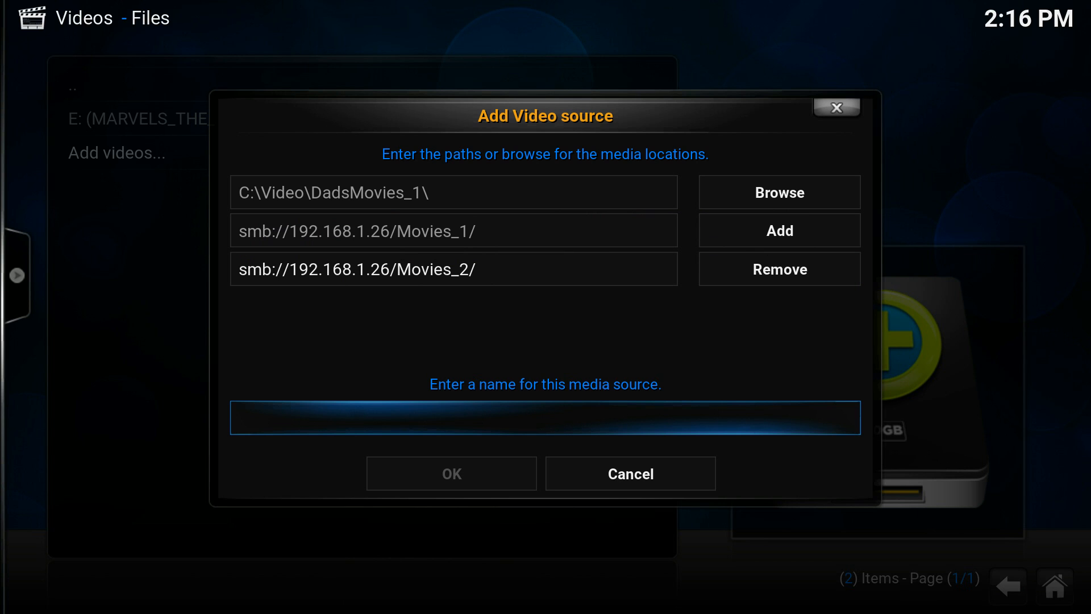
type("My Movies")
key("Down")
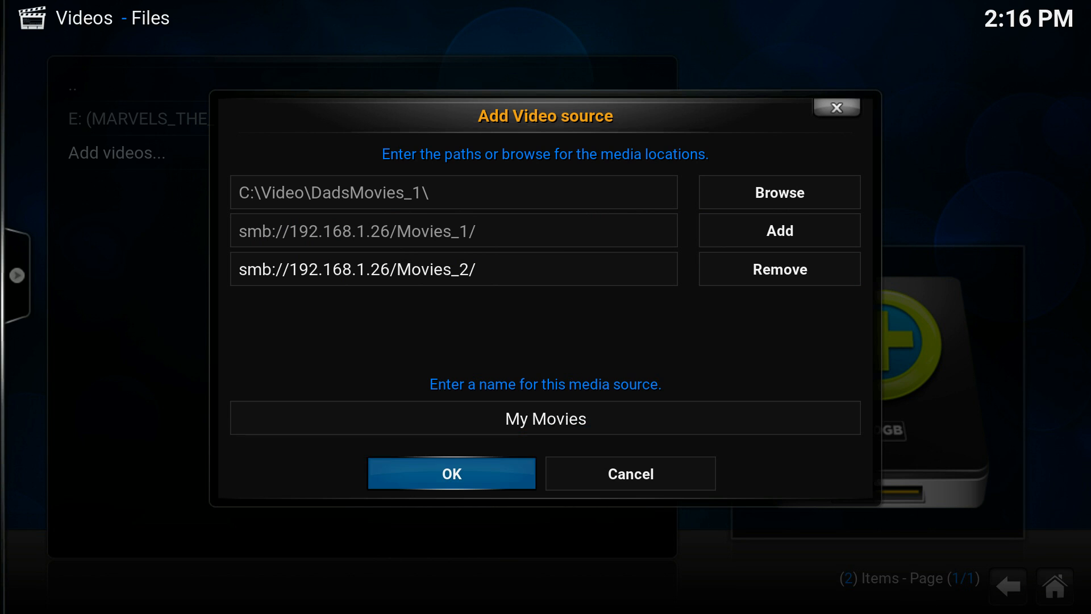
key("Return")
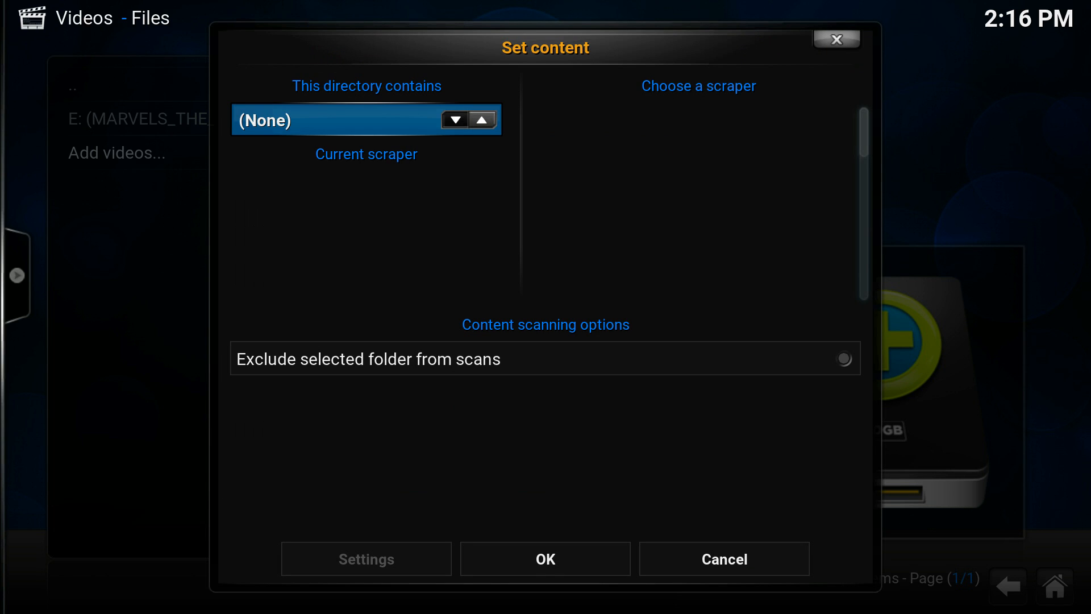
Set the content type of the My Movies source to Movies, using The Movie Database as scraper.
key("Left")
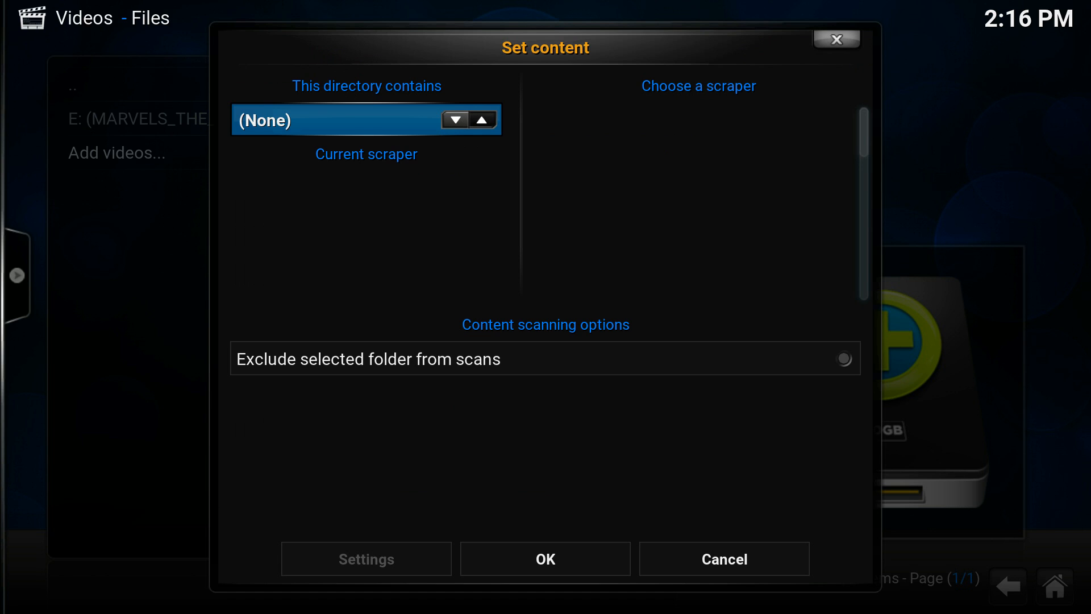
key("Return")
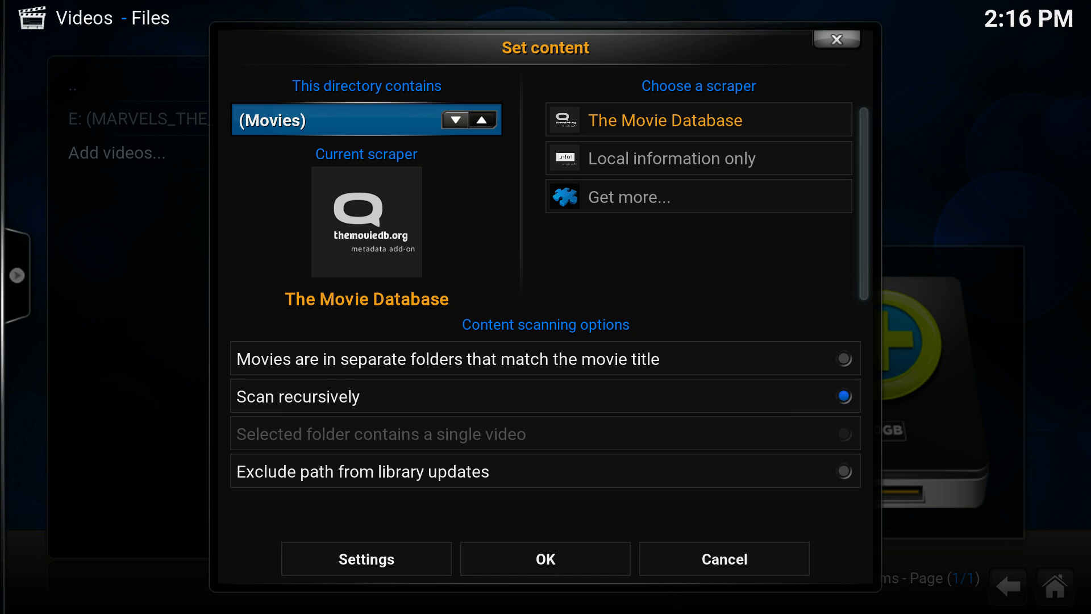
key("Return")
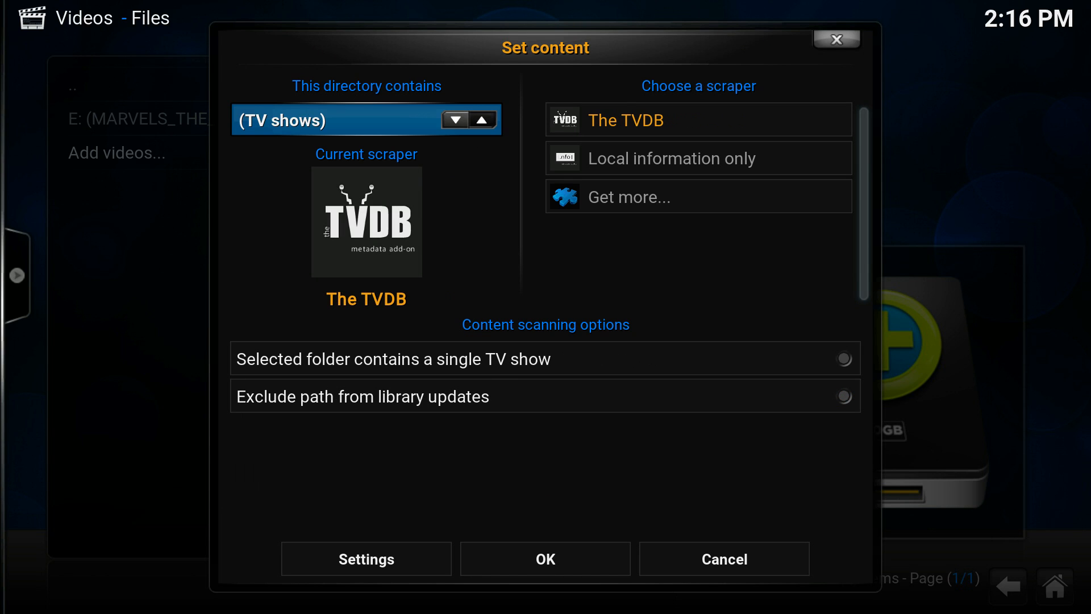
key("Return")
key("Return")
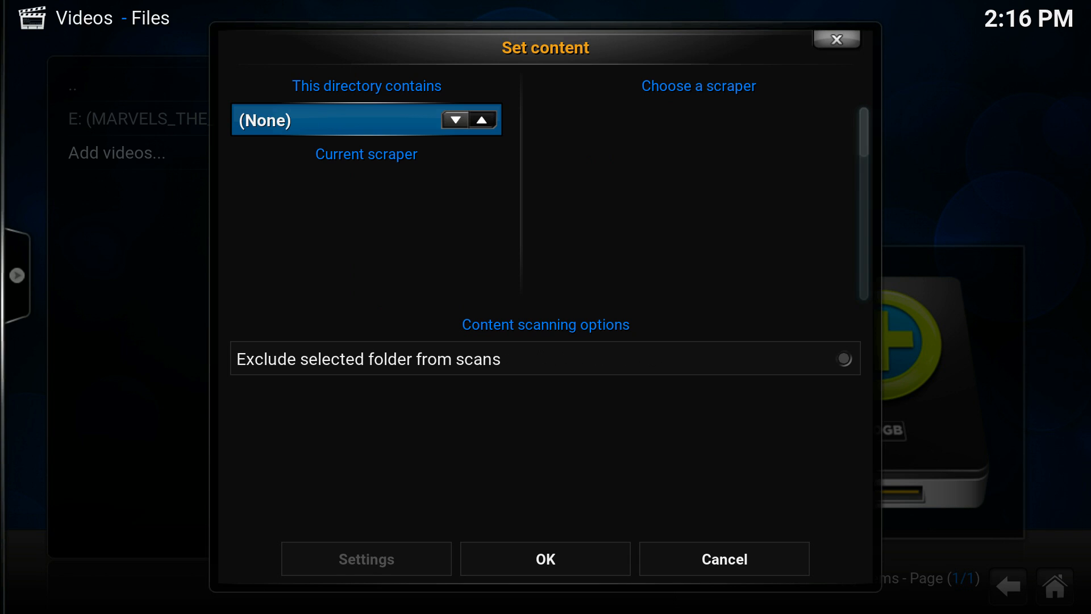
key("Return")
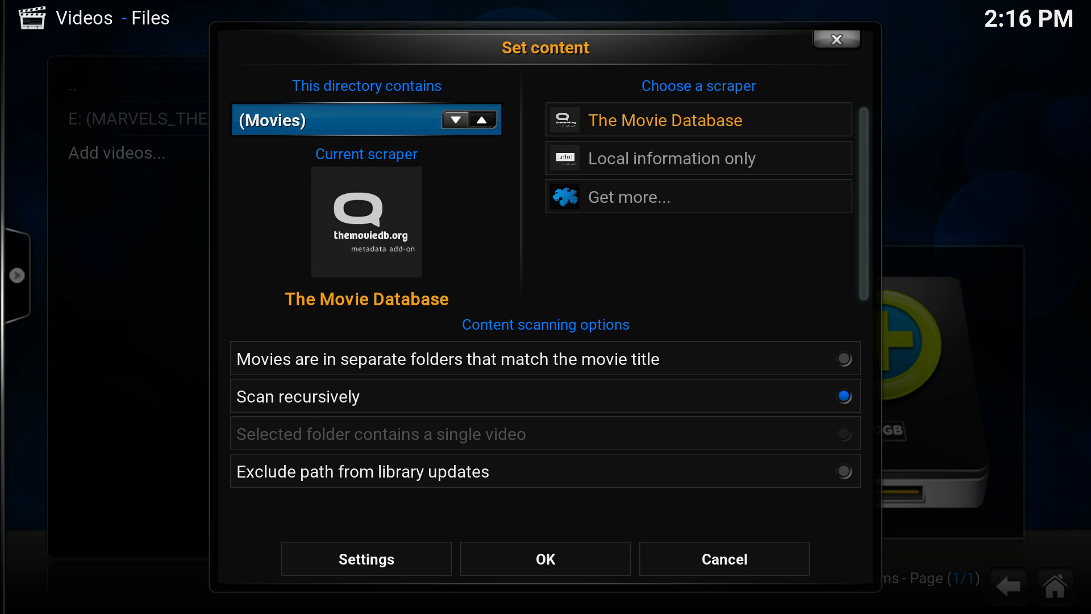
Accept the movie content settings with the default scanning options and agree to refresh information for all items within the path.
key("Down")
key("Down")
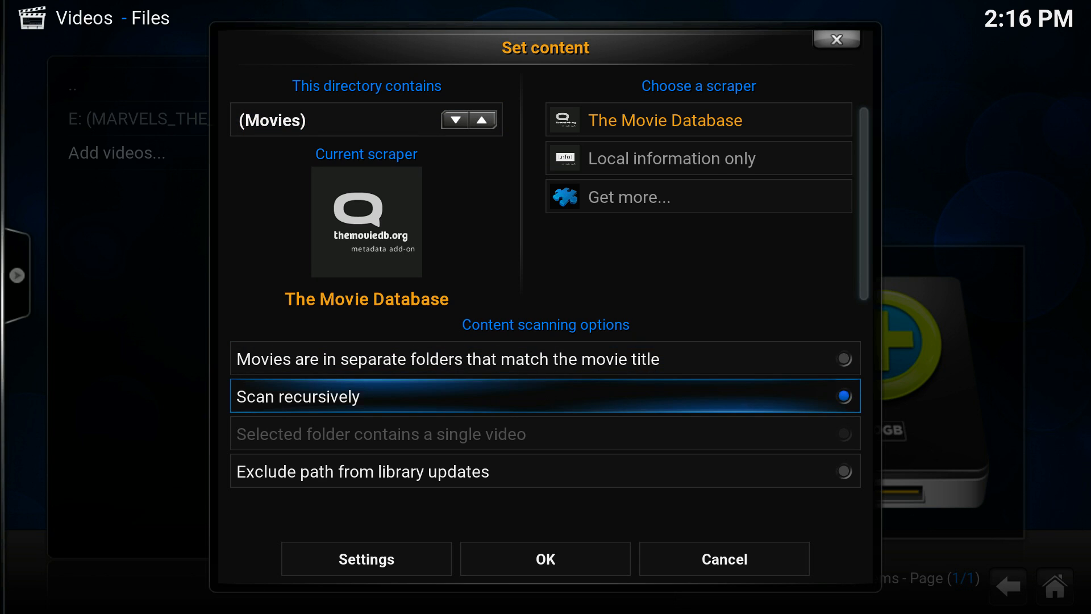
key("Up")
key("Down")
key("Down")
key("Down")
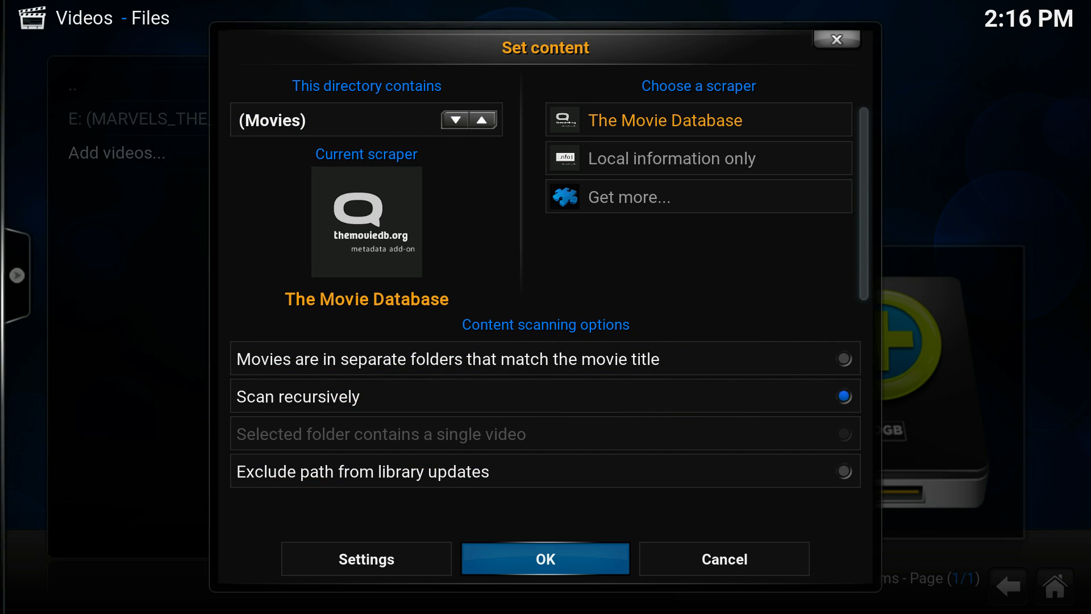
key("Return")
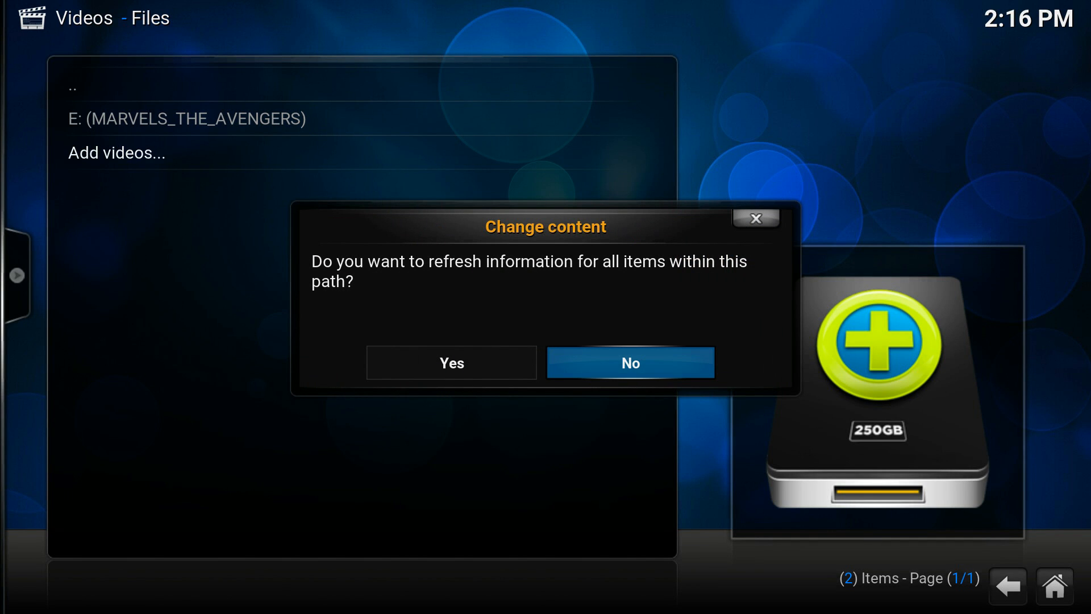
key("Left")
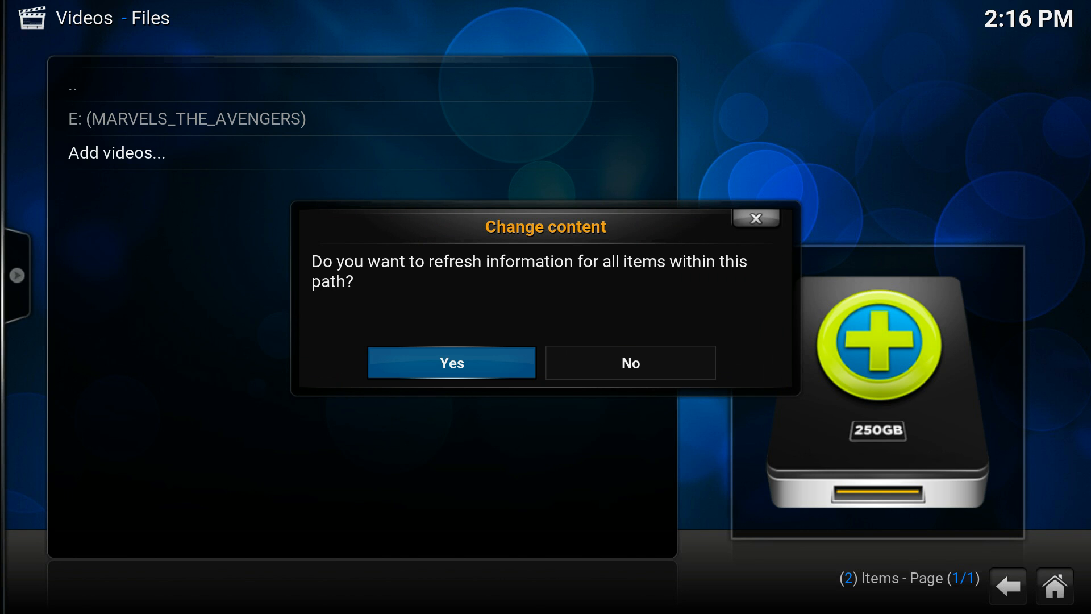
key("Return")
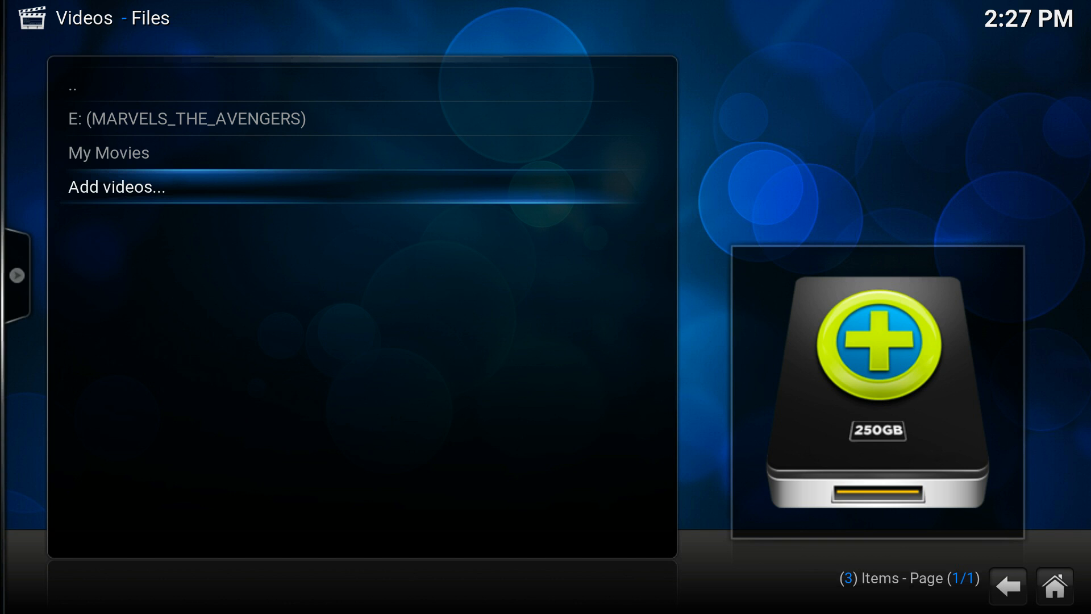
Start adding another video source and browse for its location to the Video folder on drive C.
key("Up")
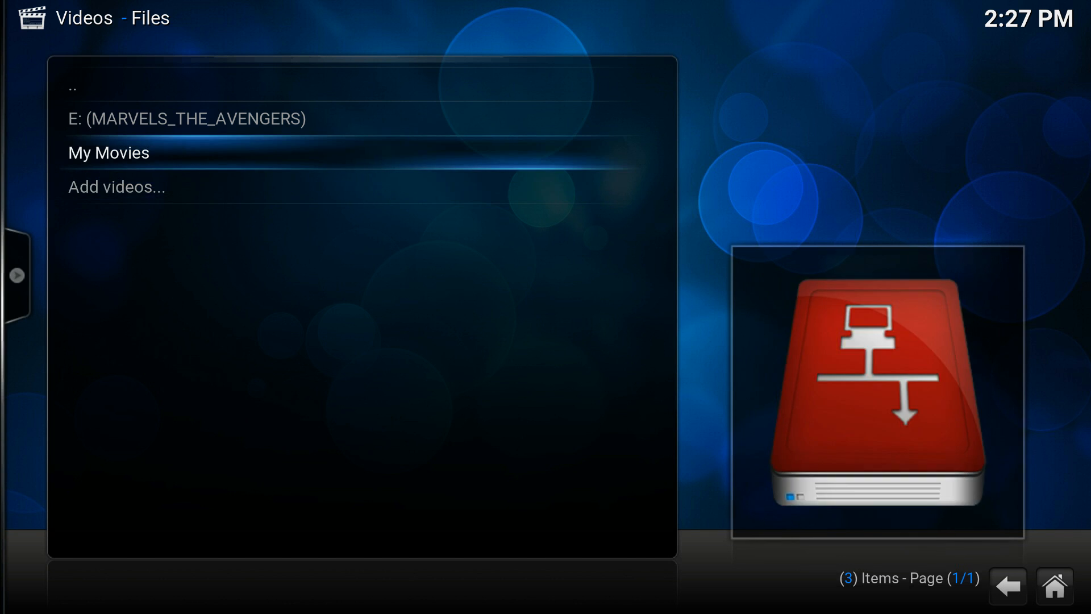
key("Down")
key("Return")
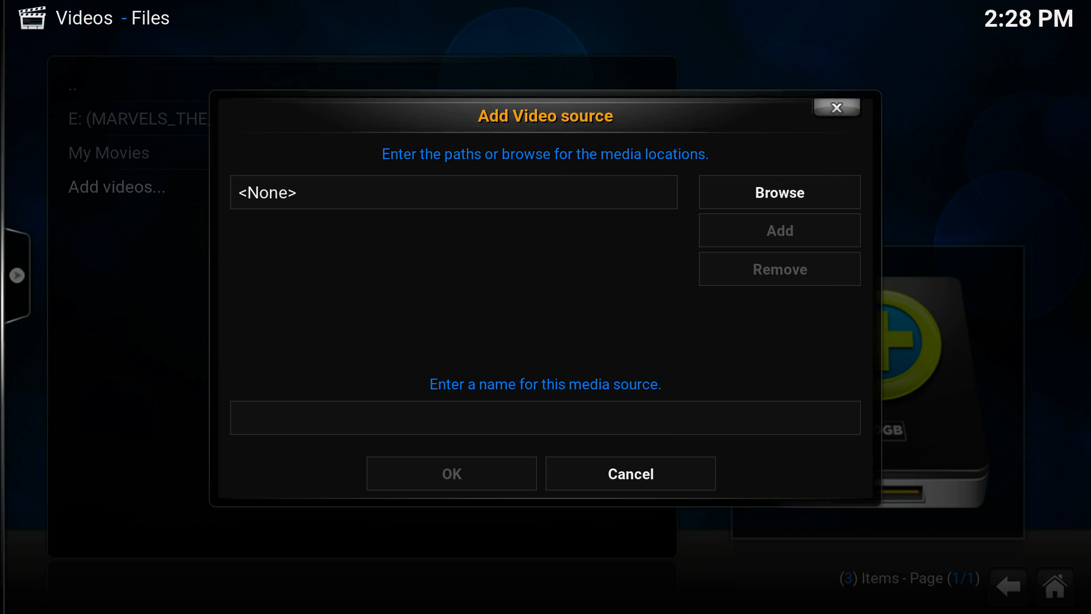
key("Down")
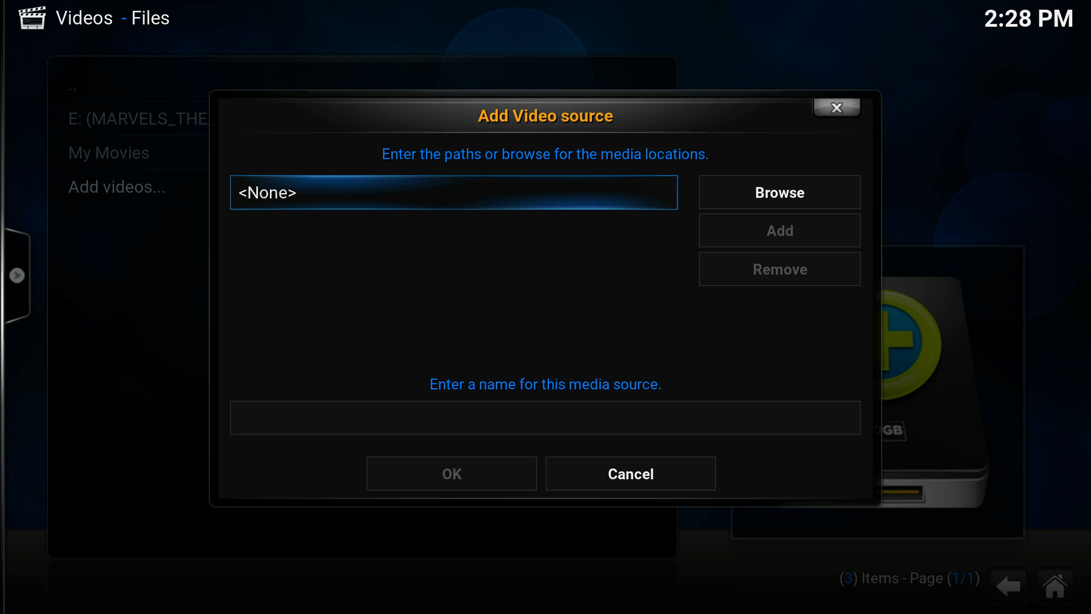
key("Right")
key("Return")
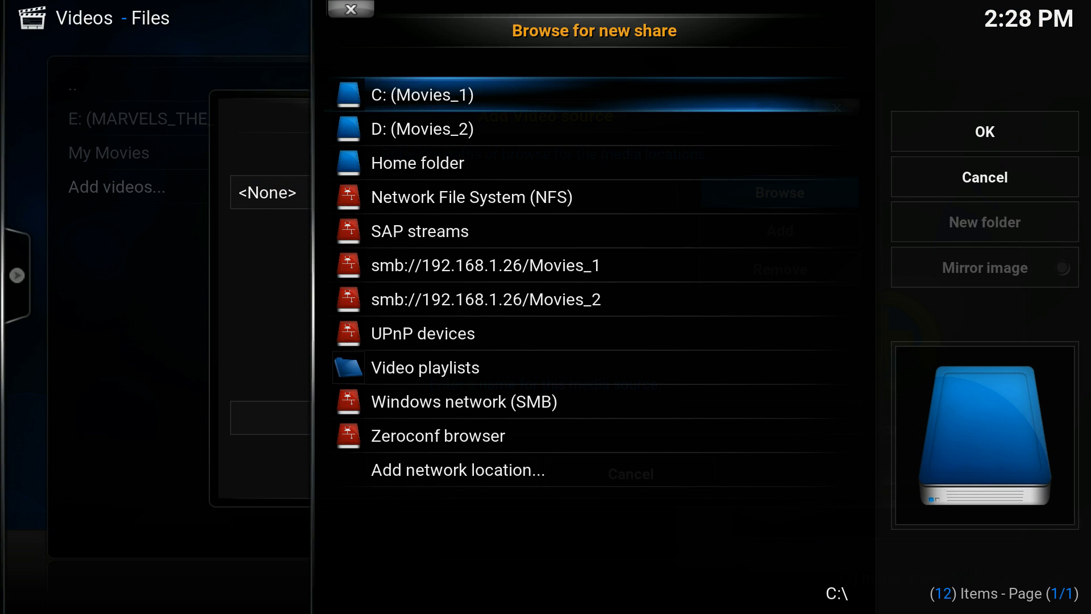
key("Return")
key("Up")
key("Up")
key("Up")
key("Up")
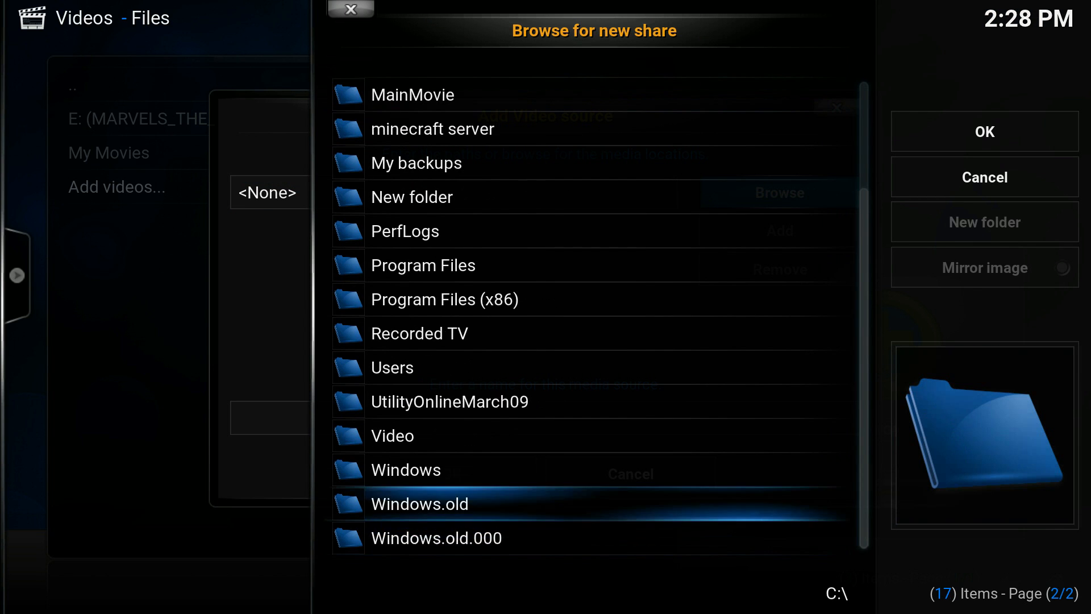
key("Return")
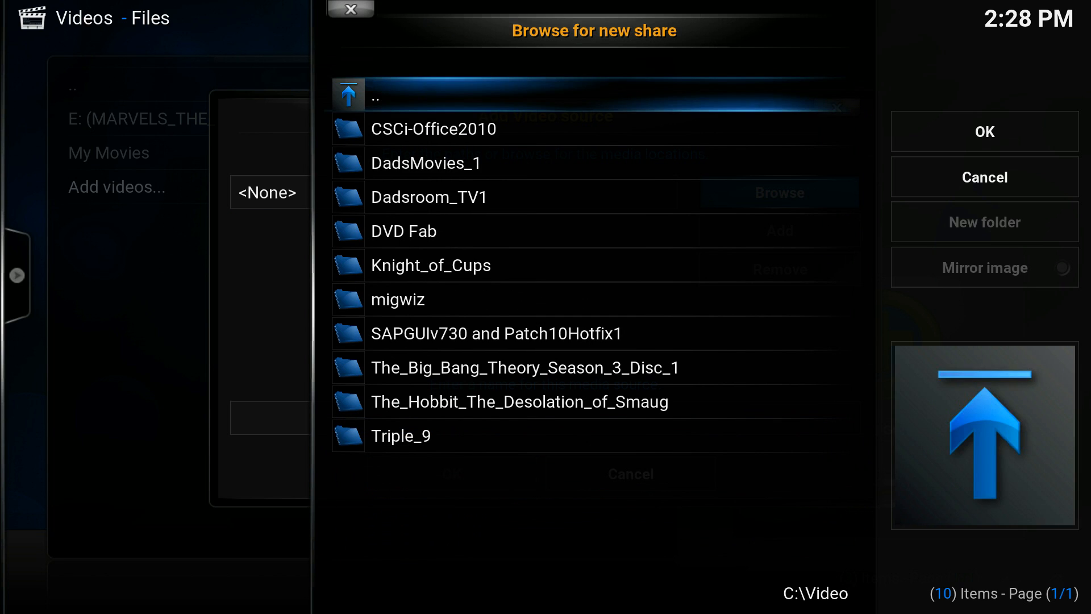
Select the Dadsroom_TV1 folder inside C:\Video as the path of the new video source.
key("Down")
key("Down")
key("Down")
key("Return")
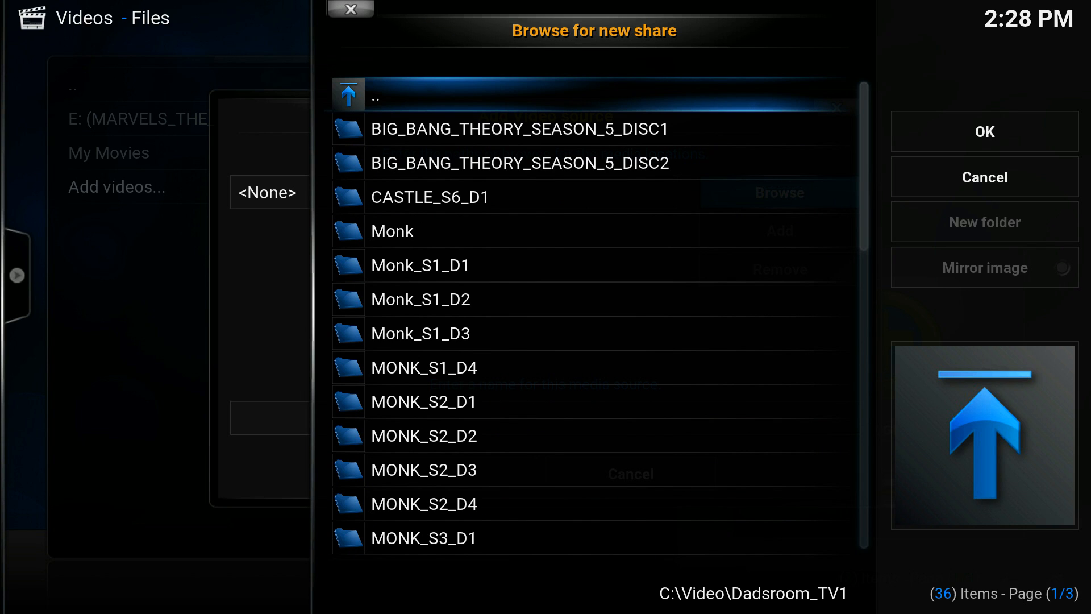
key("Right")
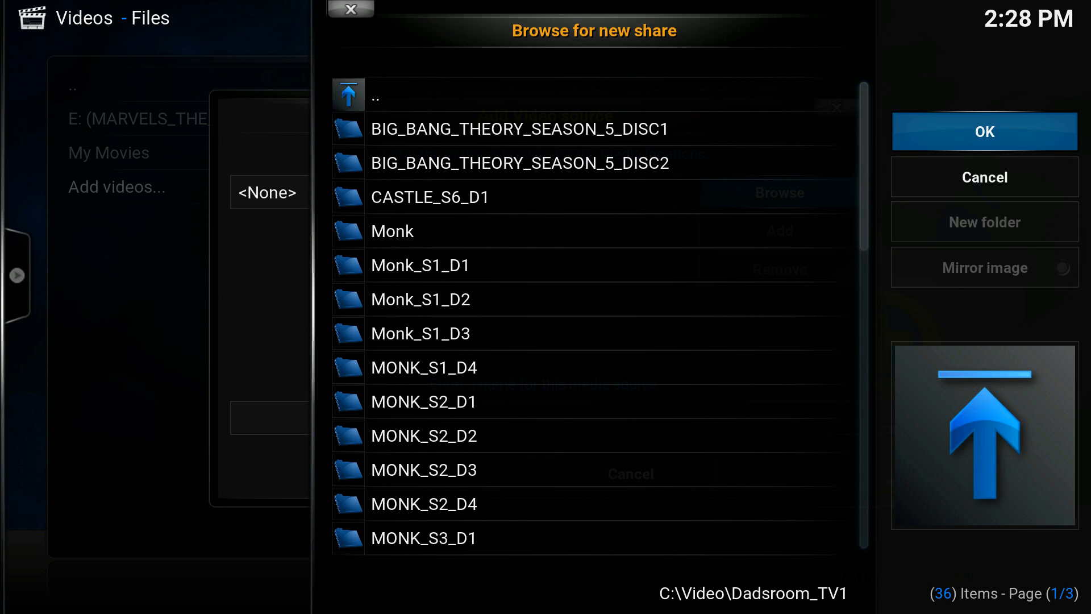
key("Return")
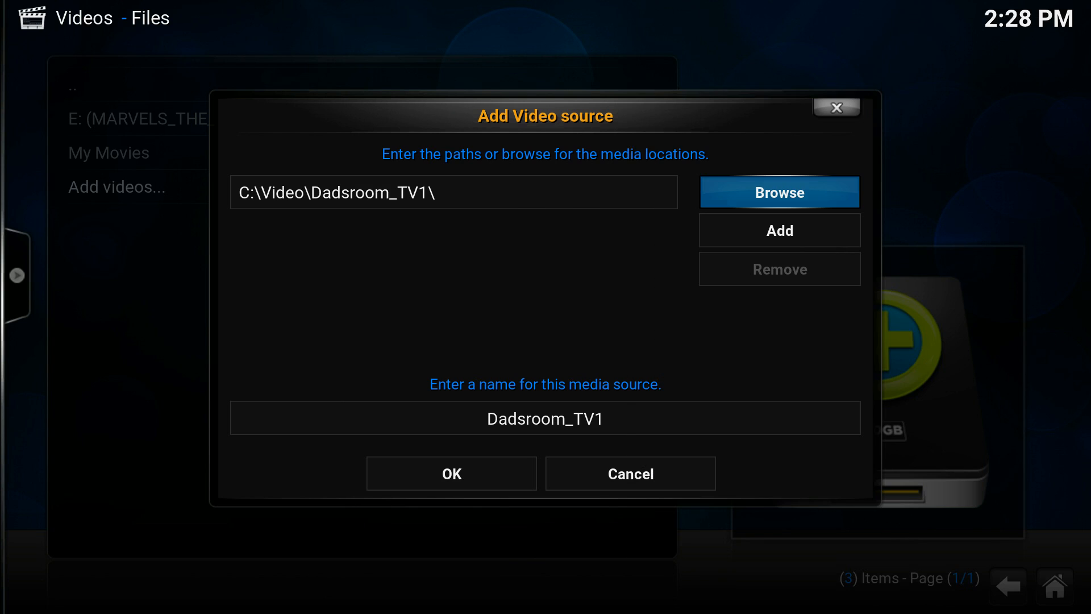
Name the new video source My TV DVD's and save it.
key("Down")
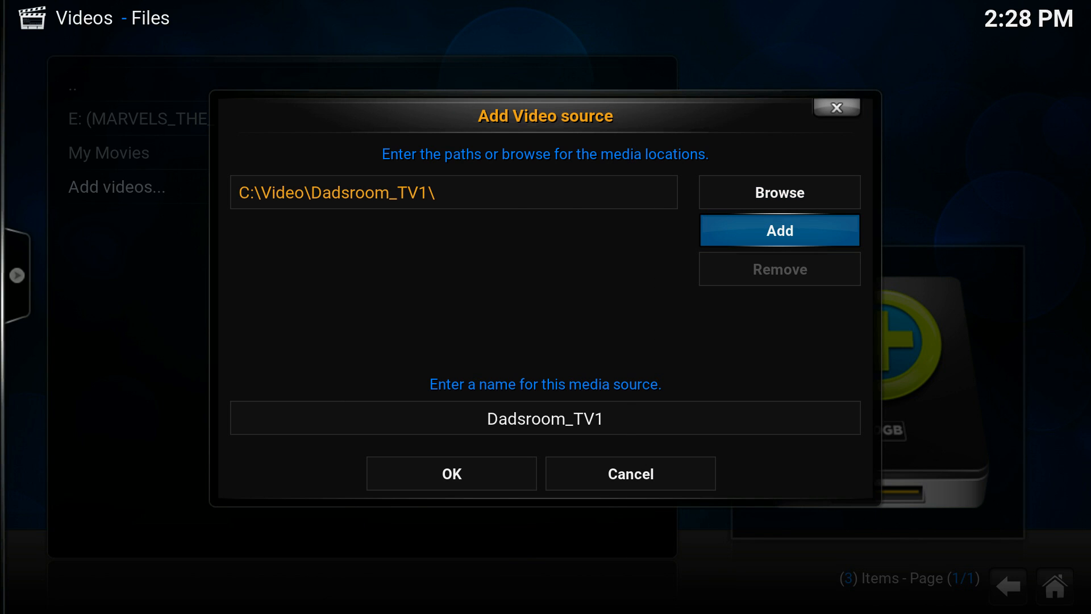
key("Down")
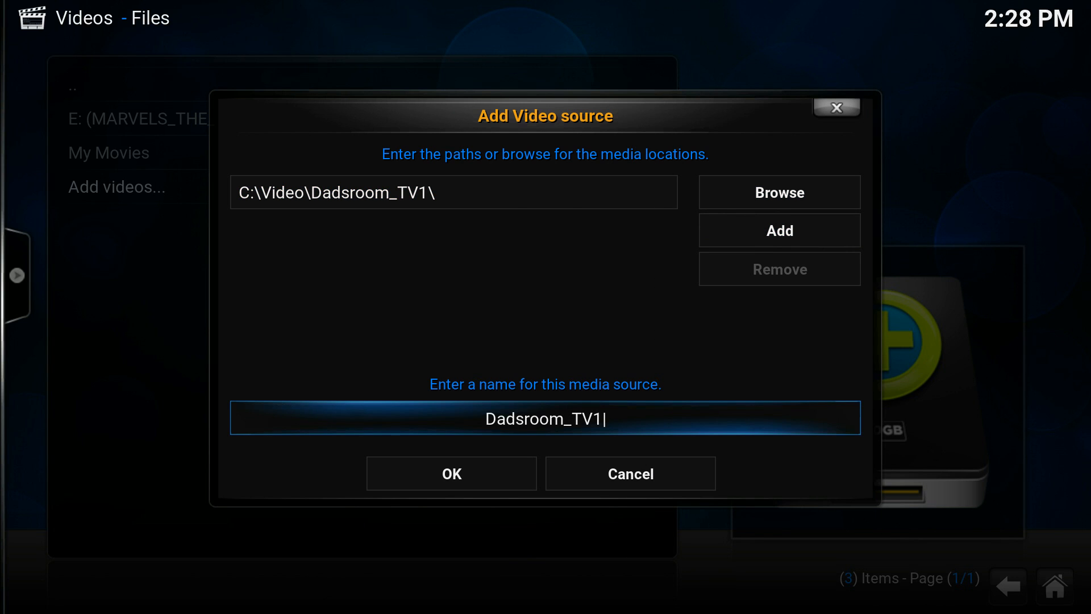
key("BackSpace")
key("BackSpace")
key("BackSpace")
key("BackSpace")
key("BackSpace")
key("BackSpace")
key("BackSpace")
key("BackSpace")
key("BackSpace")
key("BackSpace")
key("BackSpace")
key("BackSpace")
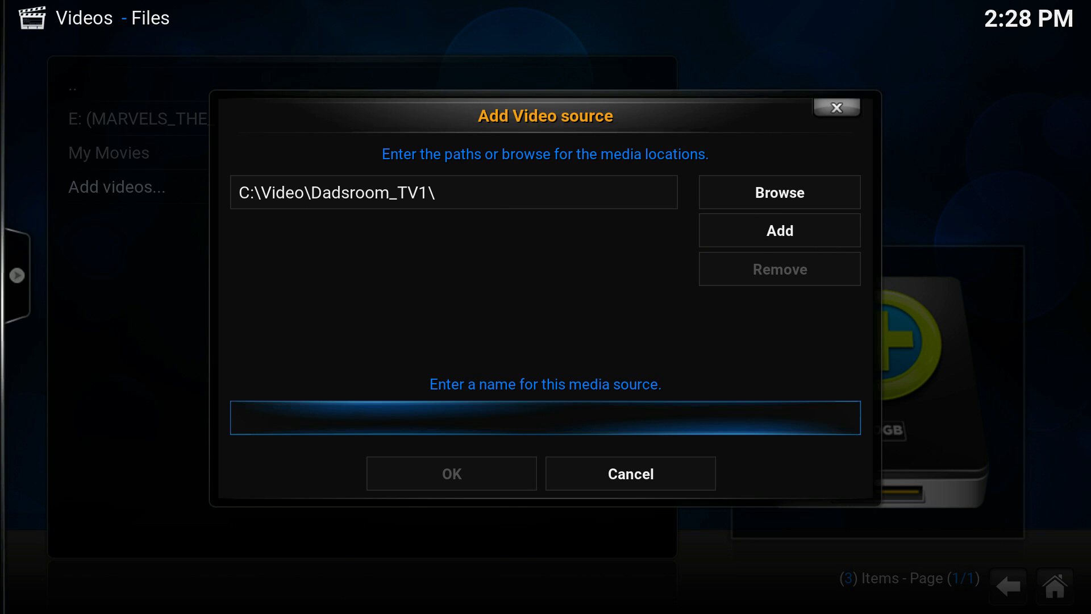
type("My TV DVD")
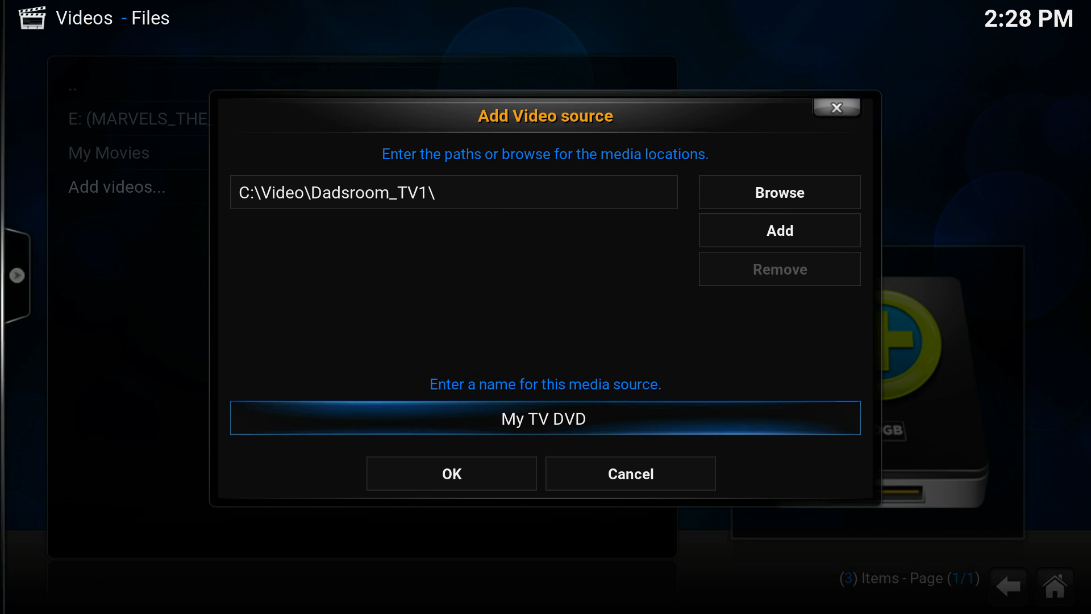
type("'s")
key("Down")
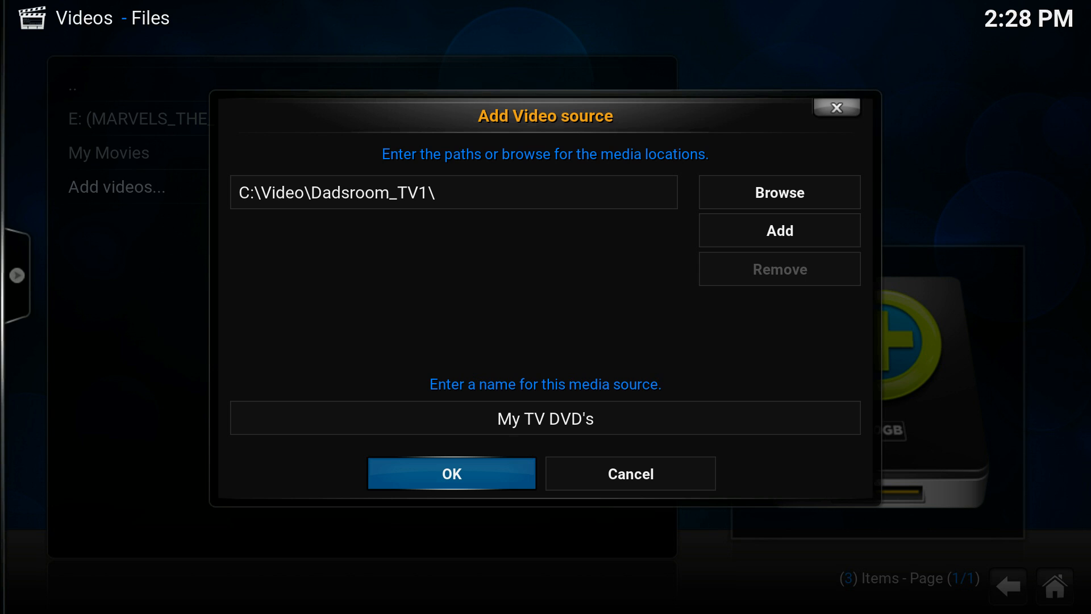
key("Return")
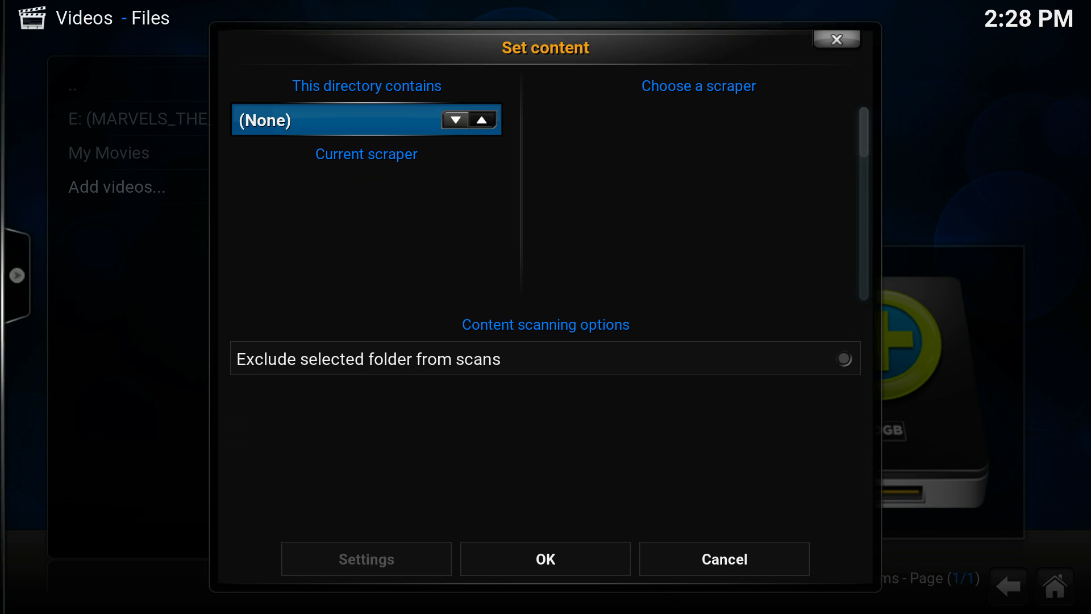
Set the source's content type to TV shows with The TVDB as scraper, and accept refreshing information for all items.
key("Return")
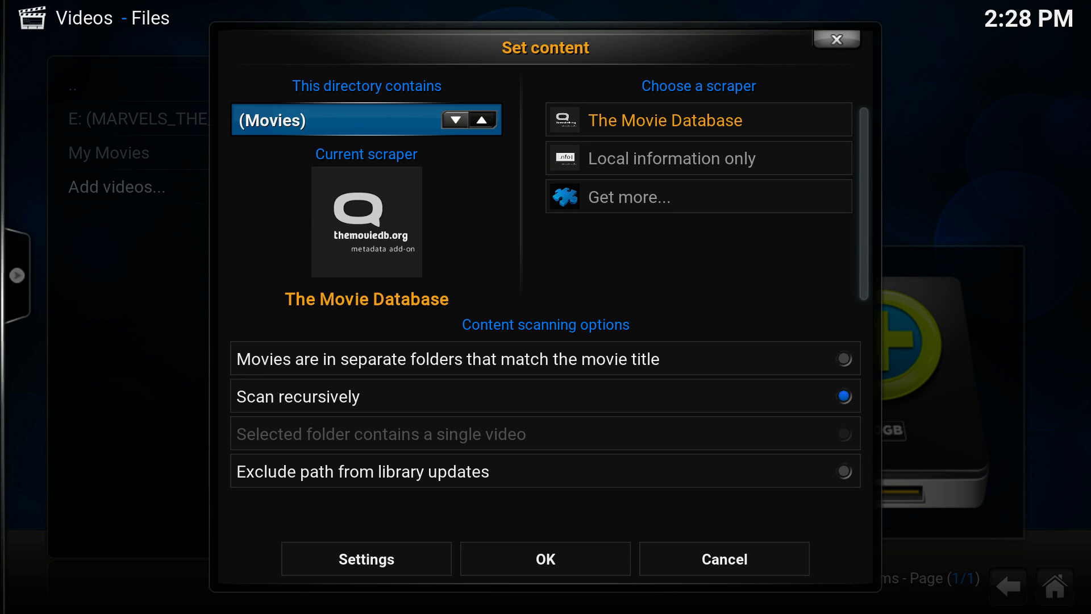
key("Return")
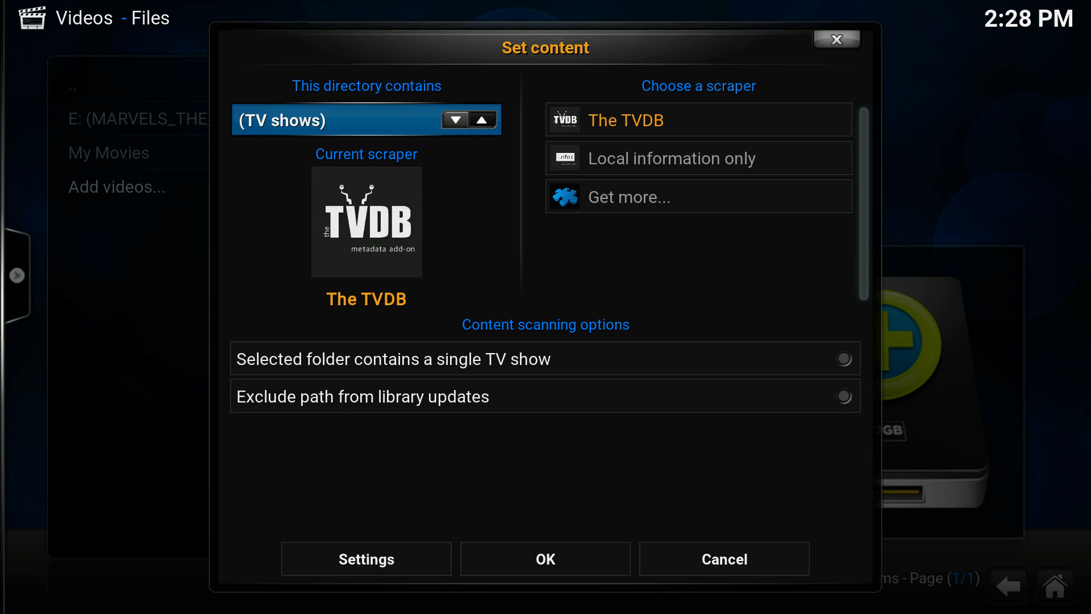
key("Down")
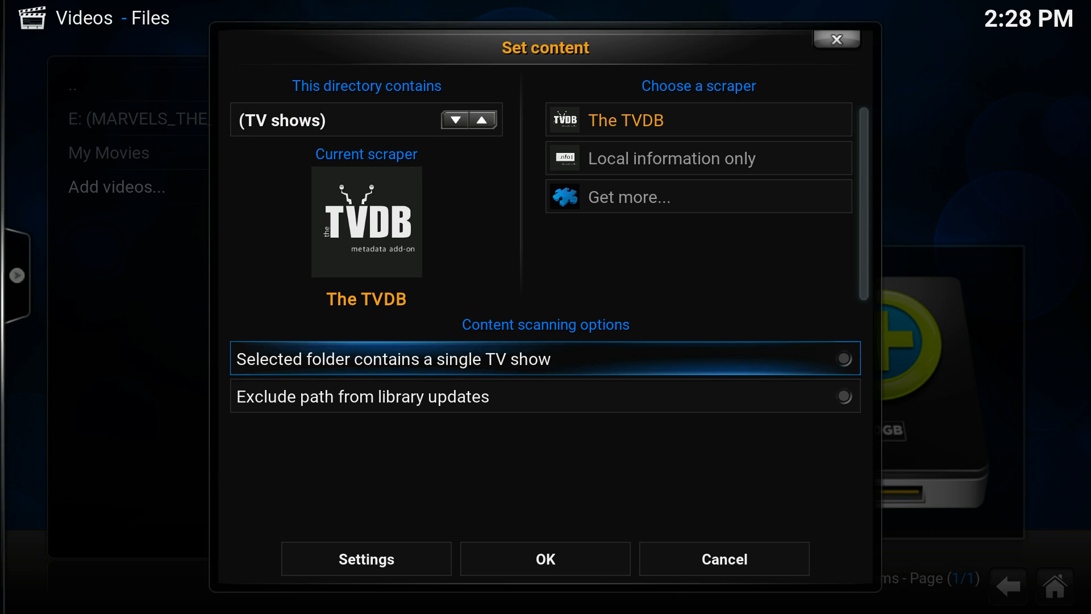
key("Down")
key("Down")
key("Return")
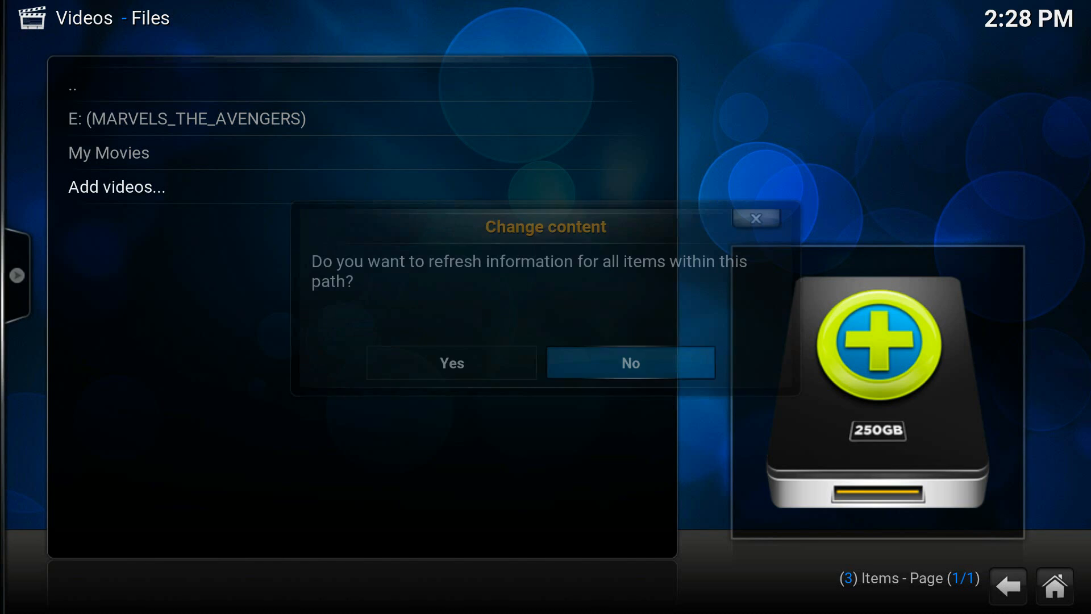
key("Left")
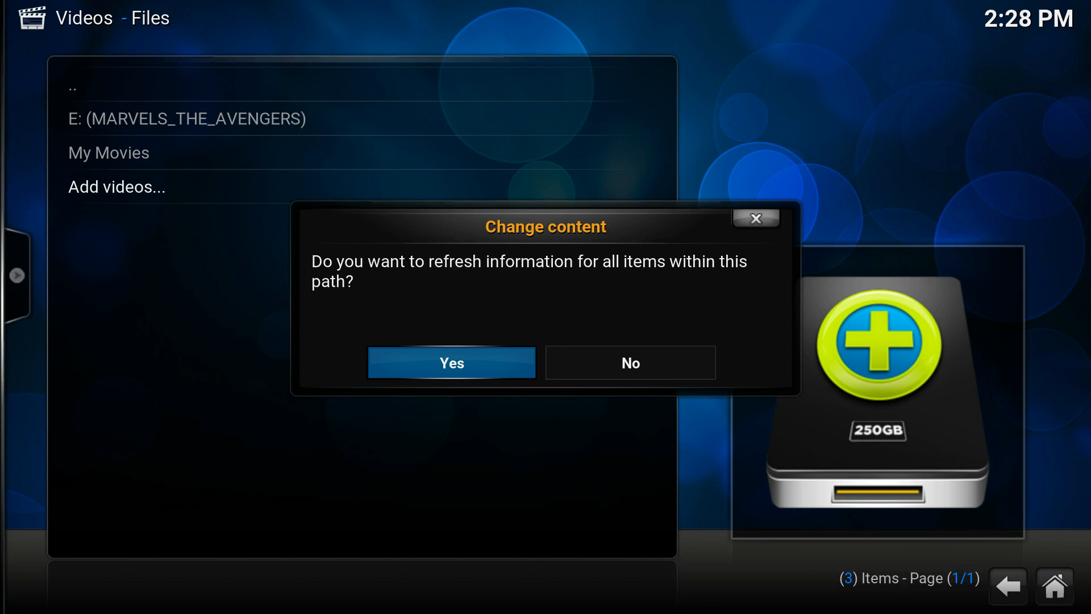
key("Return")
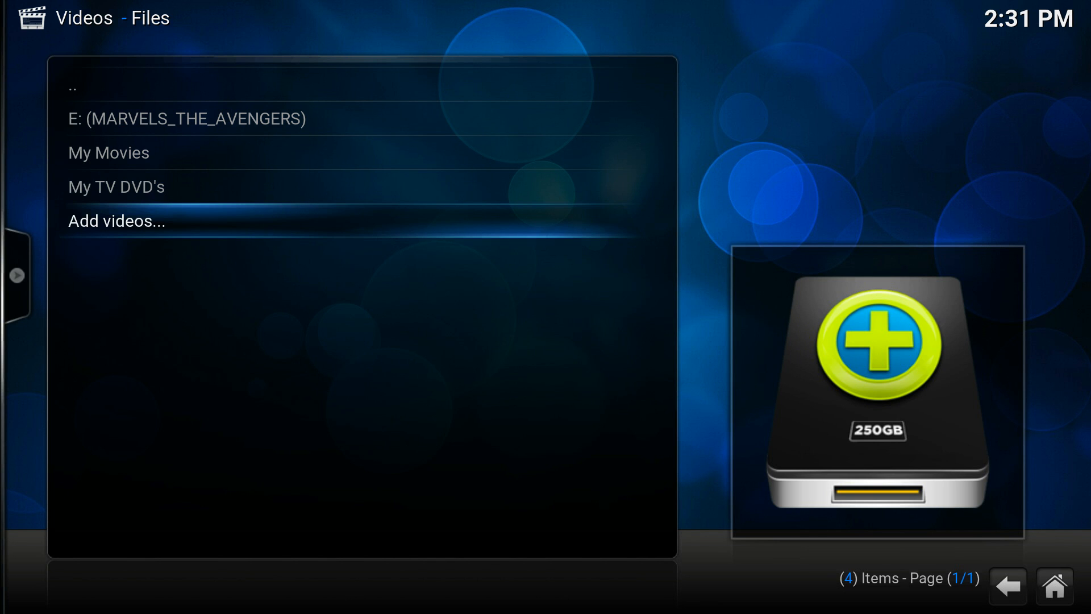
Open the My TV DVD's source to look at its folders, and return to the list of video sources.
key("Up")
key("Up")
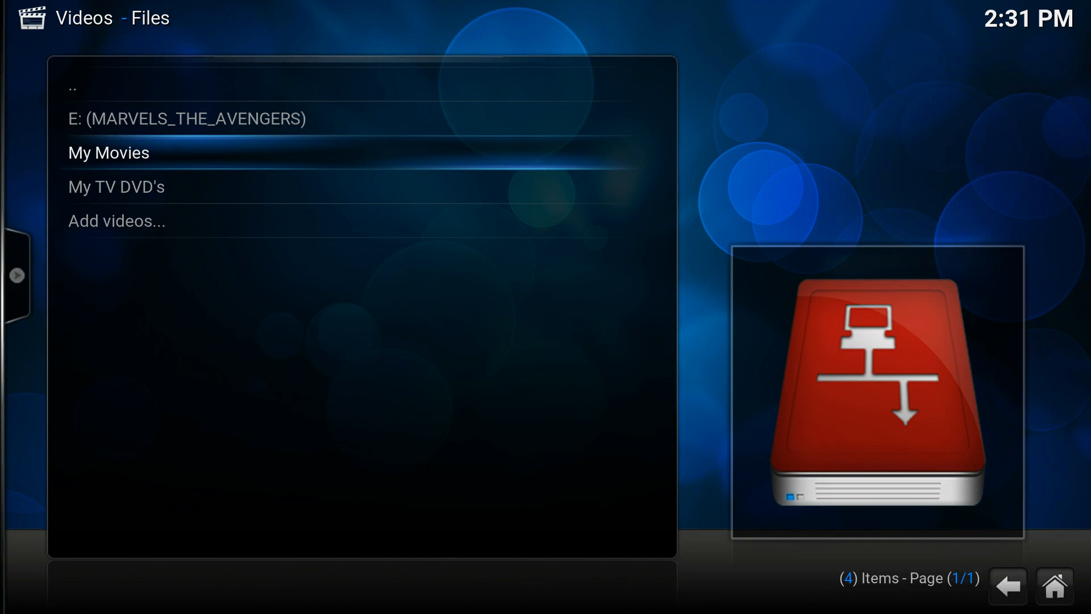
key("Down")
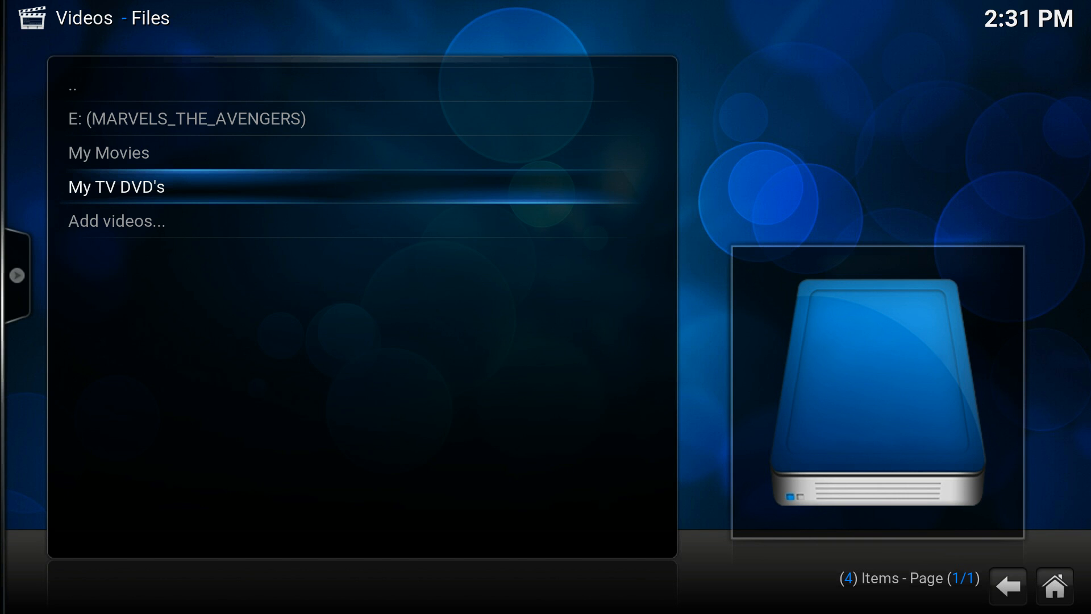
key("Down")
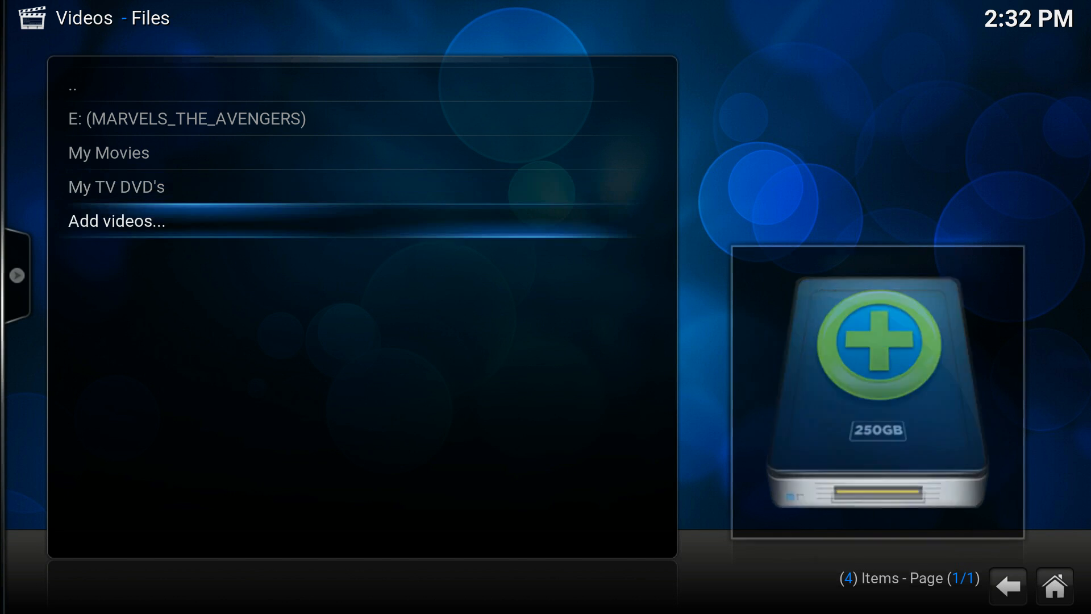
key("Up")
key("Return")
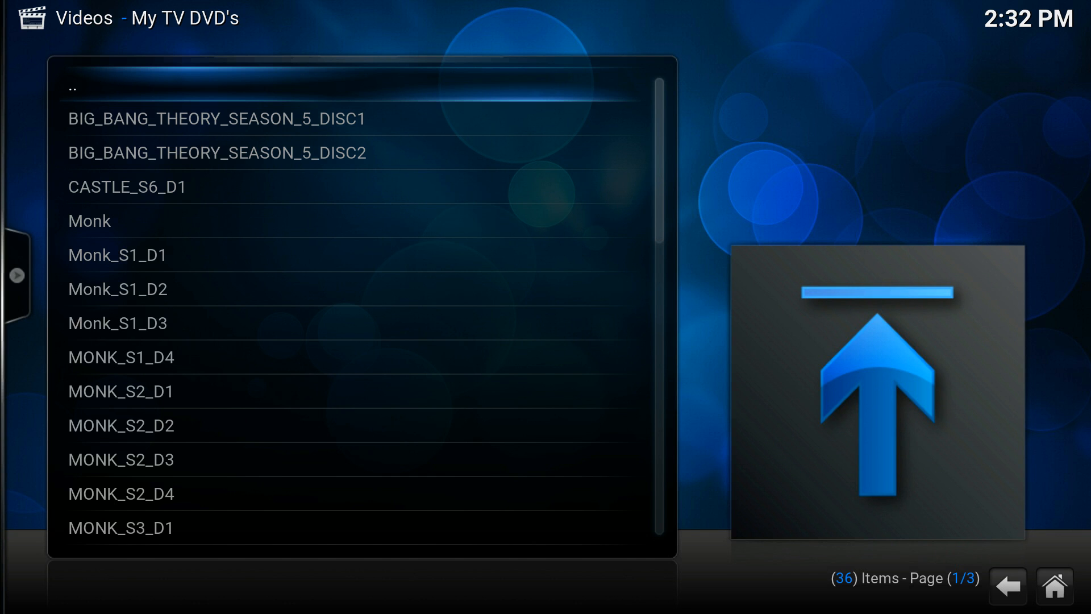
key("BackSpace")
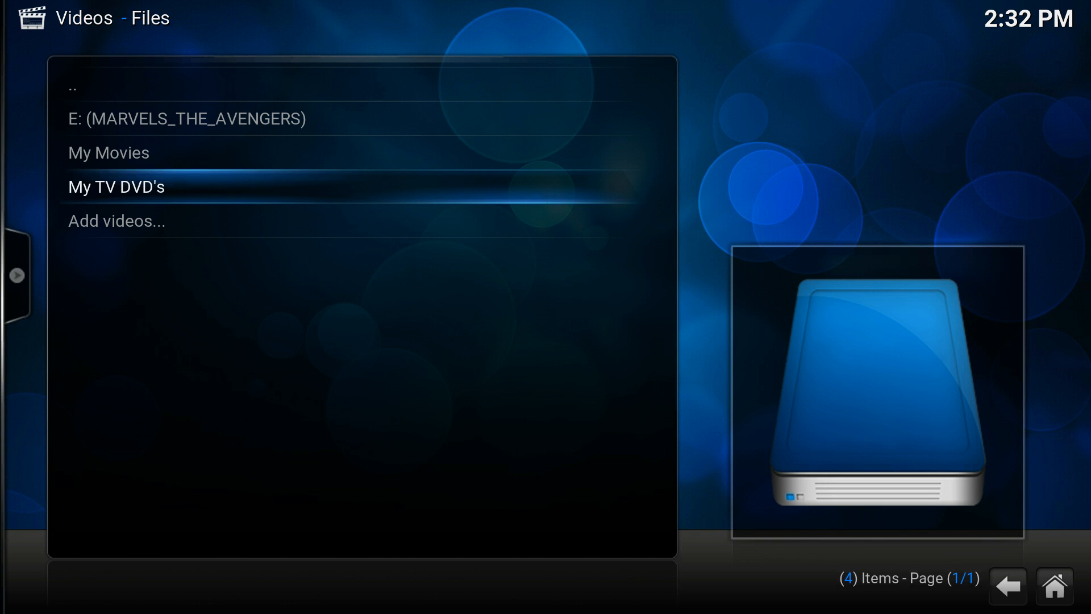
Open the My TV DVD's source for editing to review its path and the option to add further paths, and close it without changes.
key("Up")
key("Down")
key("c")
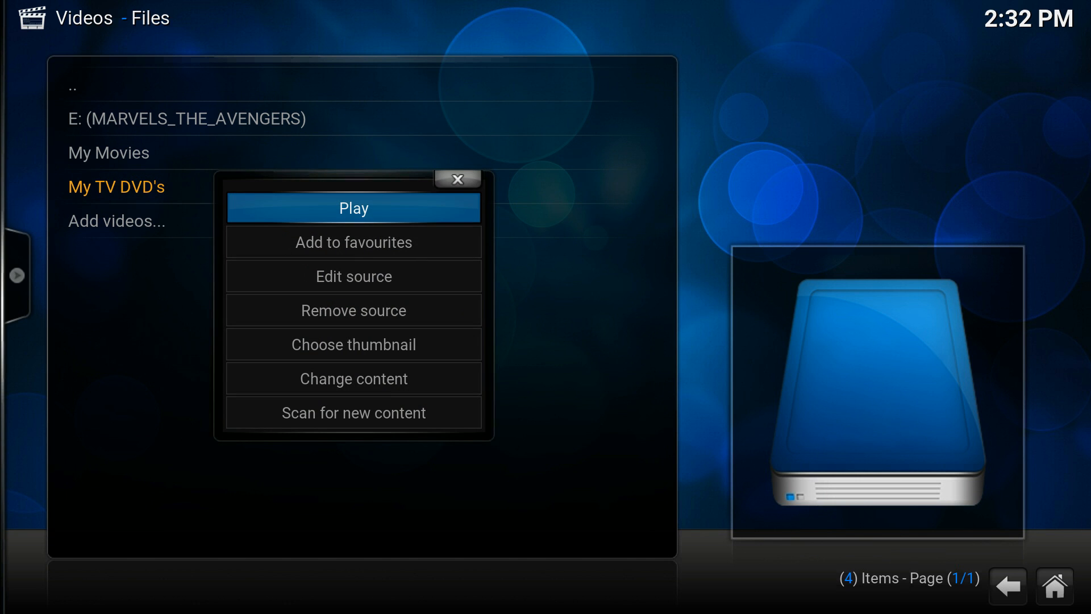
key("Down")
key("Down")
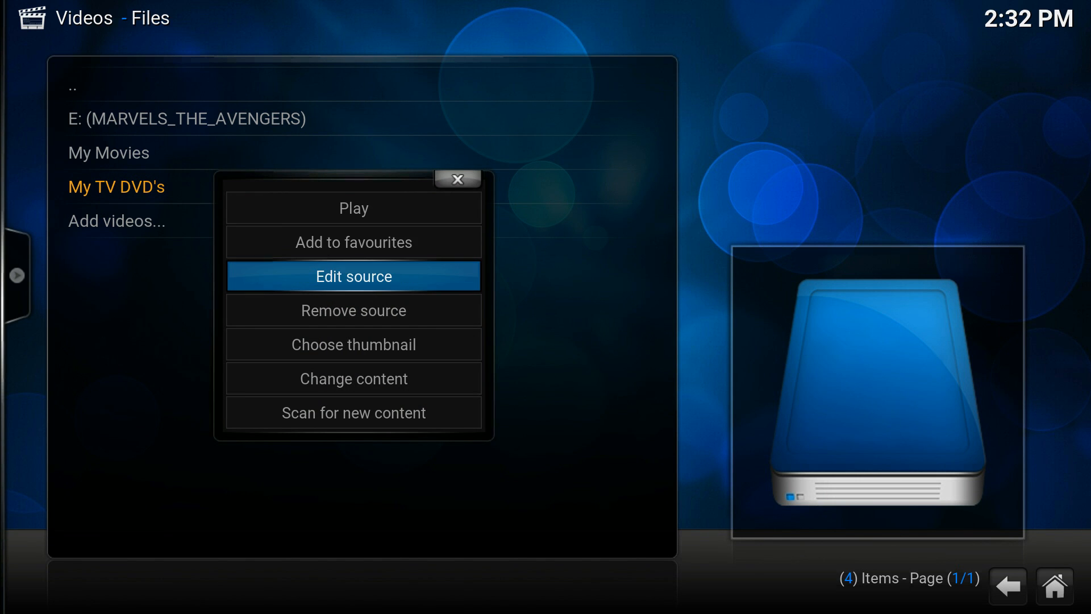
key("Return")
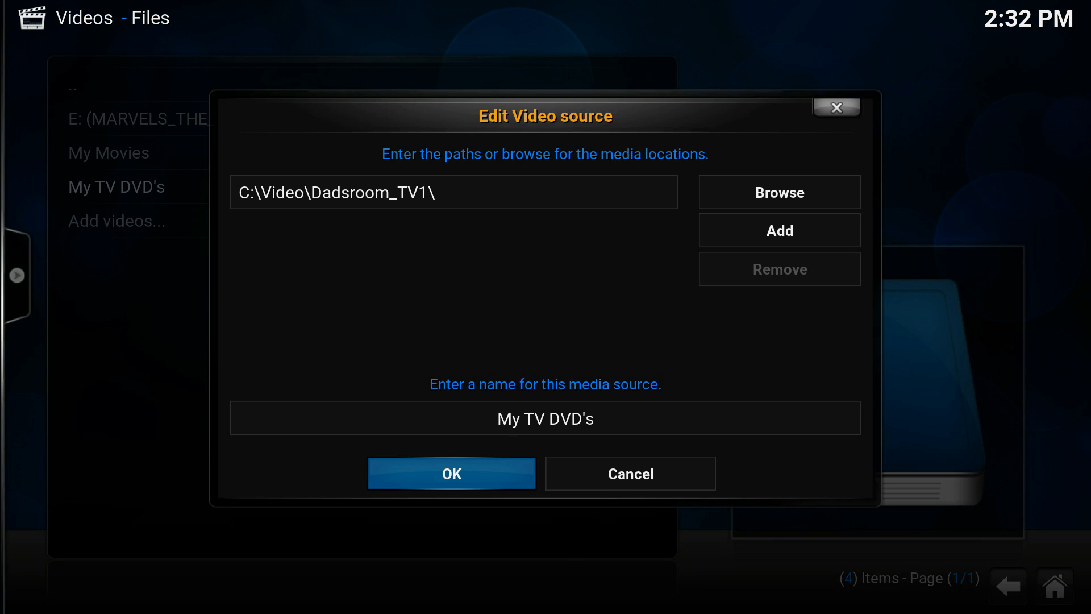
key("Right")
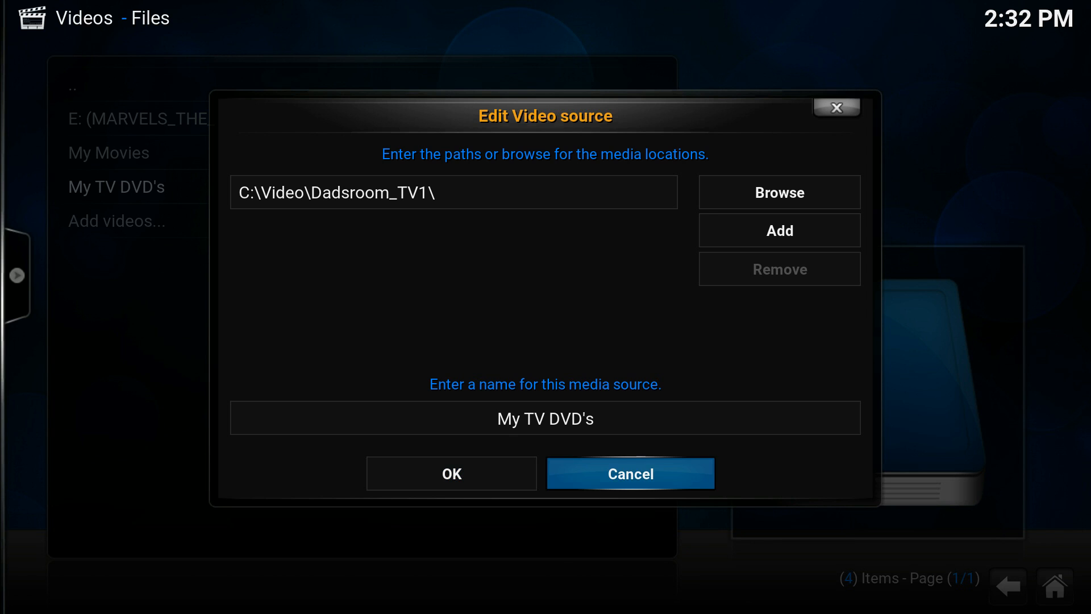
key("Left")
key("Up")
key("Up")
key("Up")
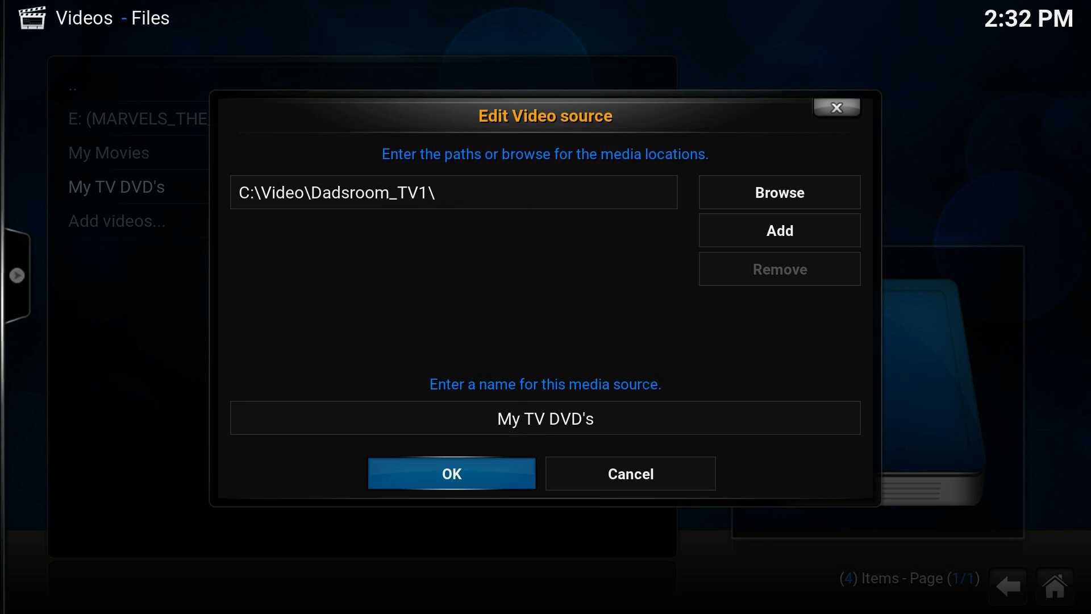
key("Up")
key("Up")
key("Right")
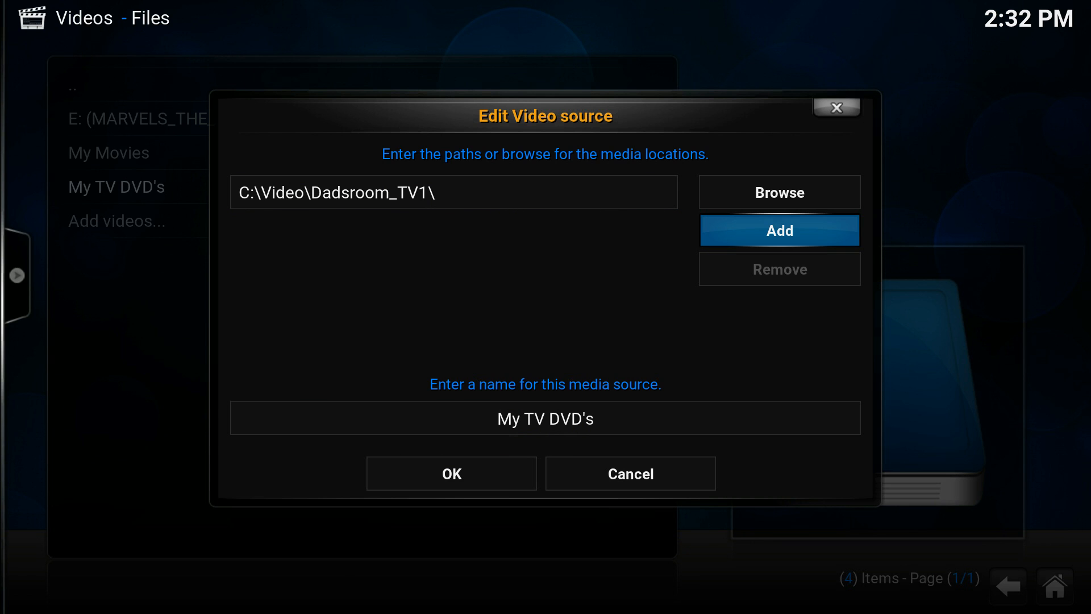
key("Escape")
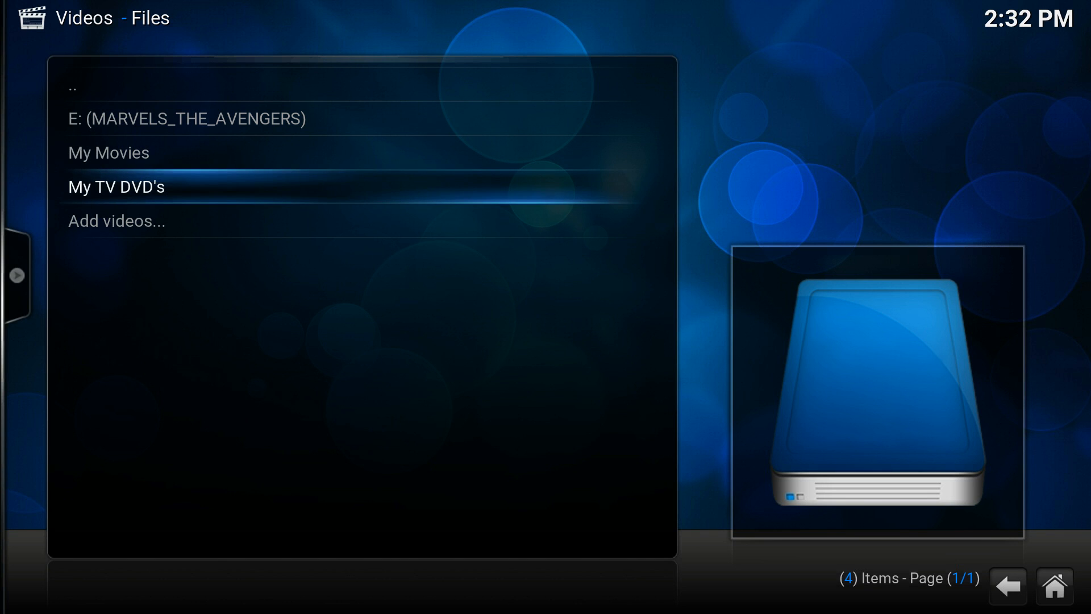
key("Left")
key("Right")
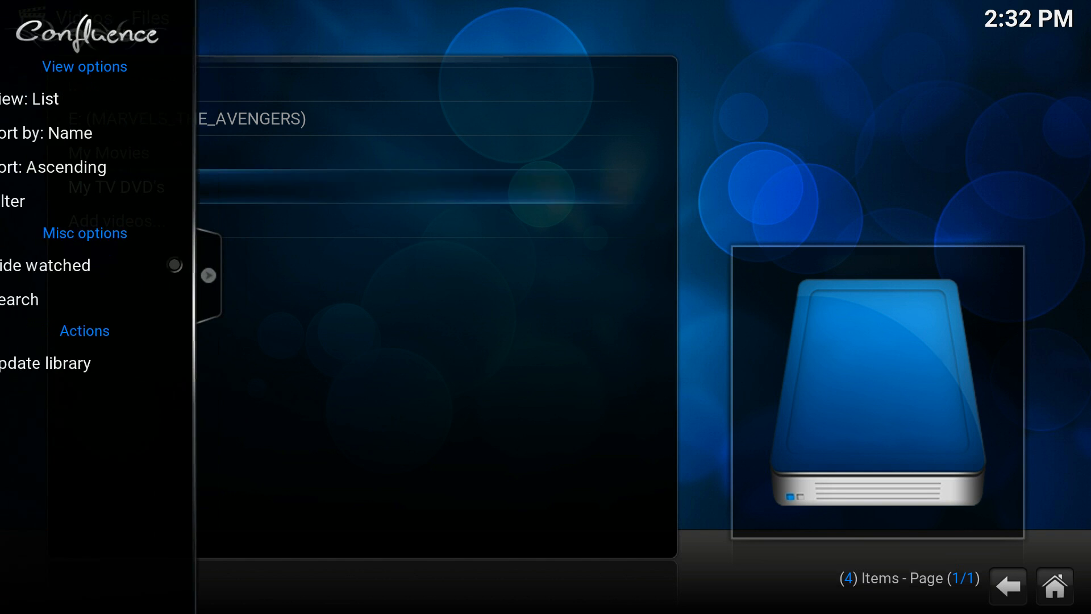
key("Up")
key("Down")
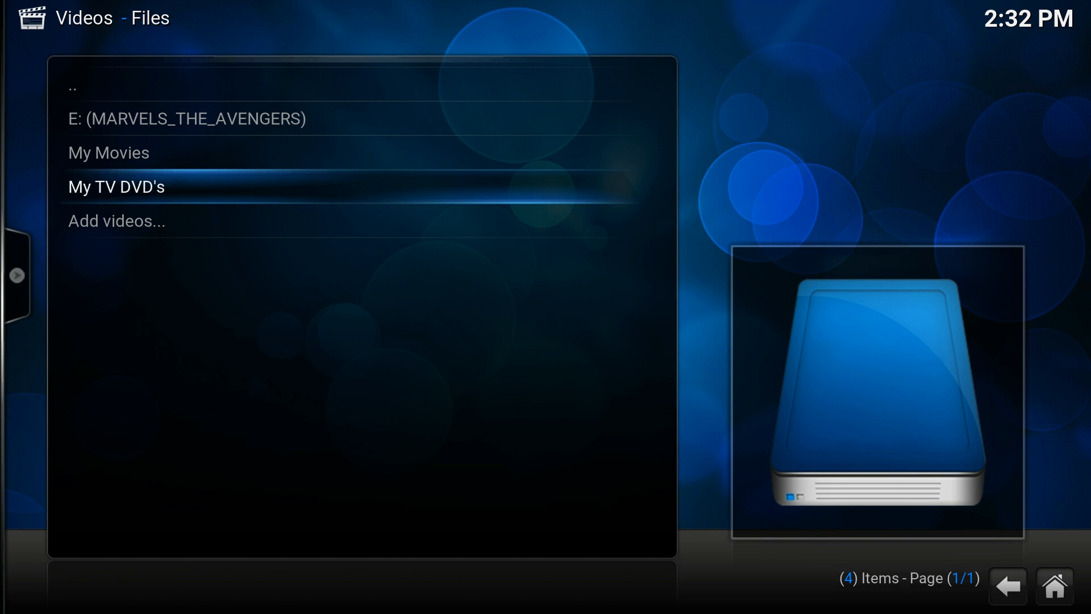
Return to the home screen and look at the recently added movies and TV episodes.
key("Escape")
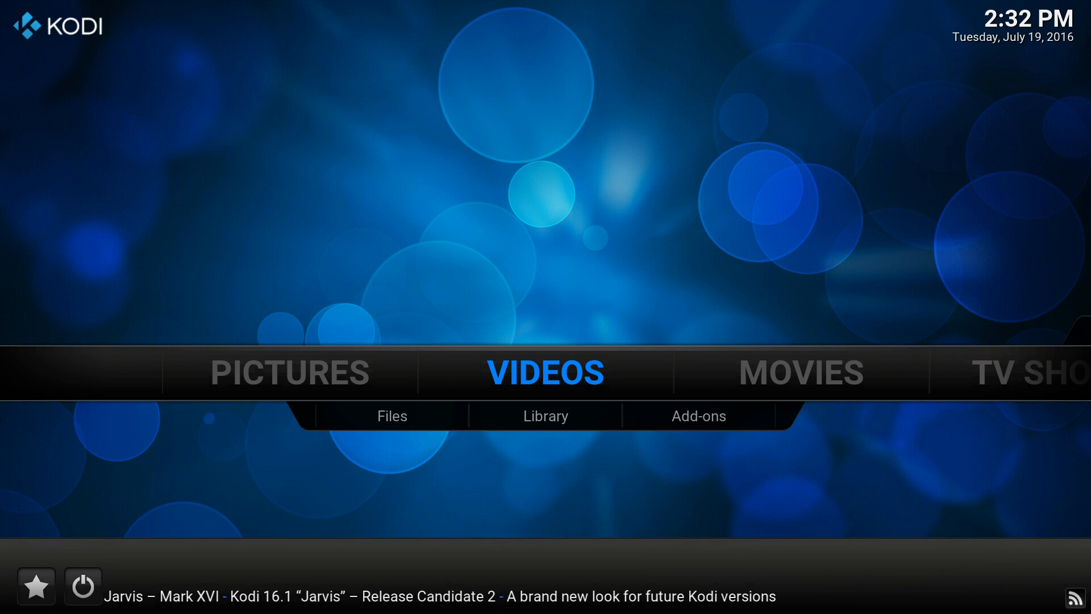
key("Right")
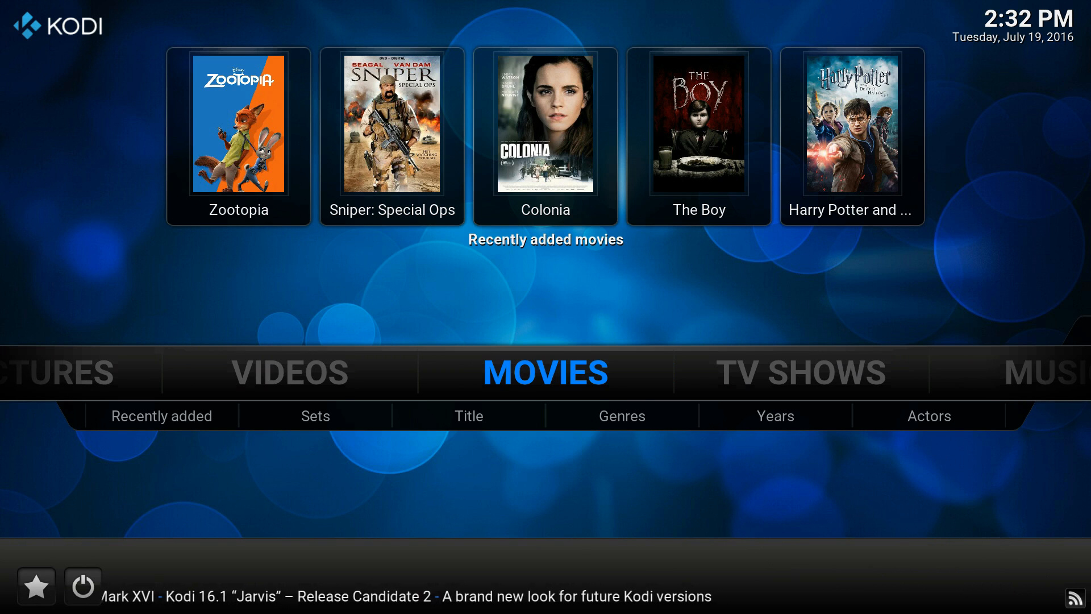
key("Right")
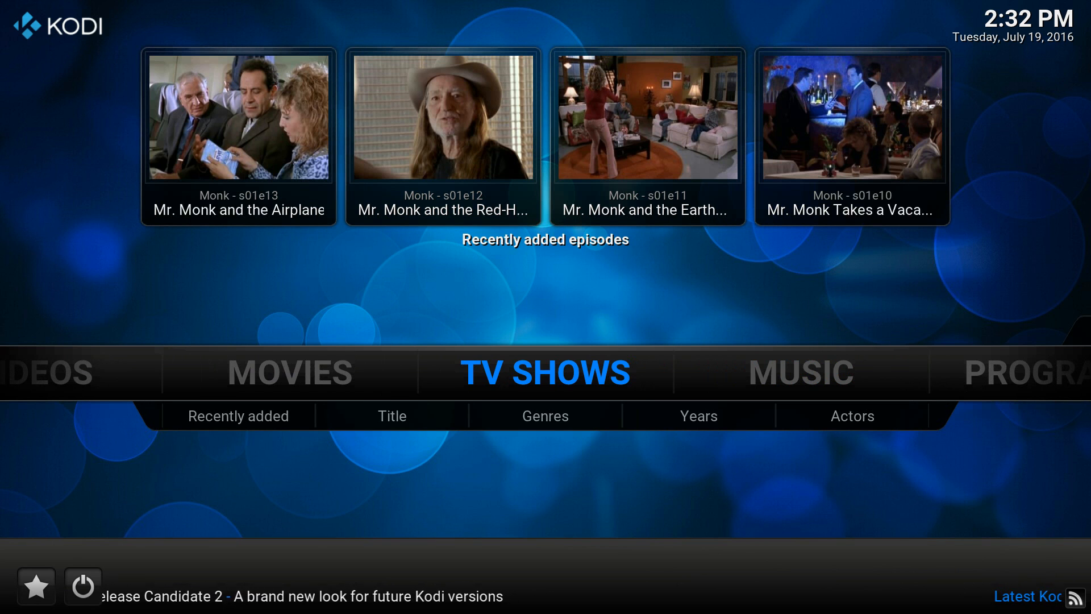
Open the Appearance section of the system settings.
key("Right")
key("Right")
key("Right")
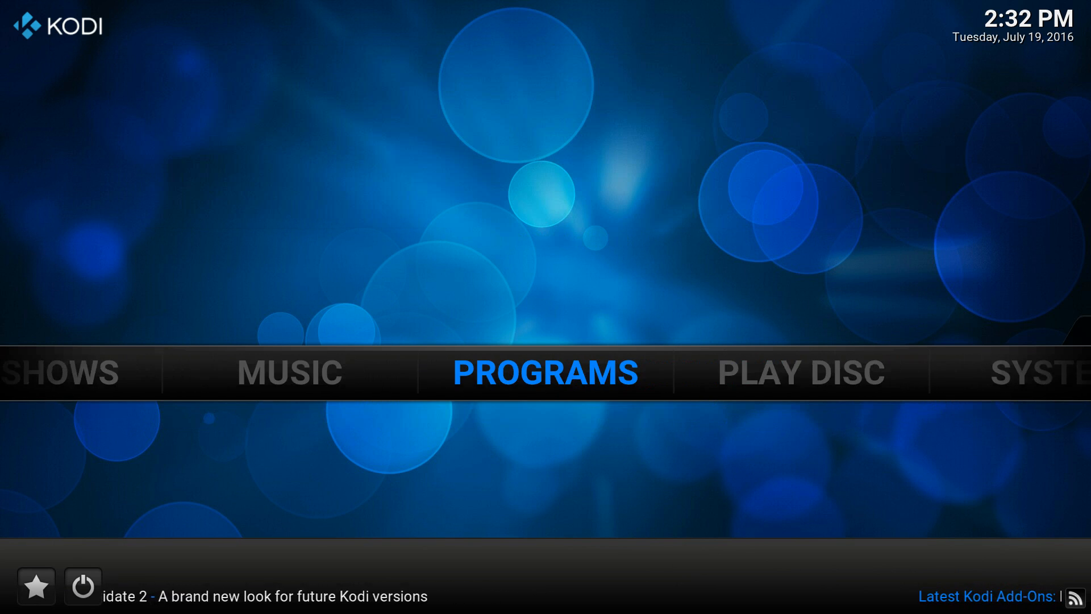
key("Right")
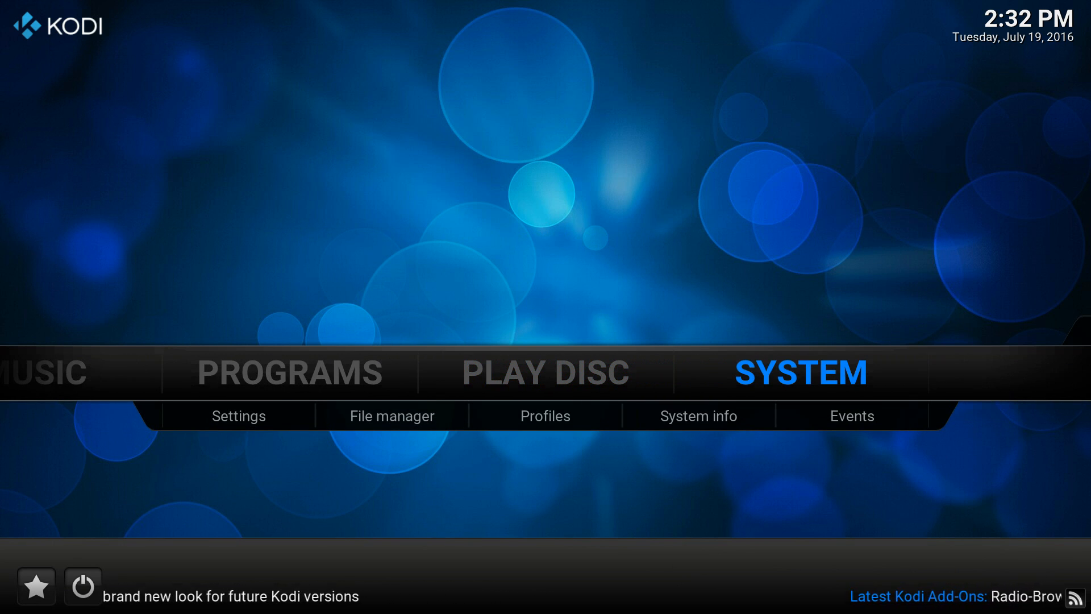
key("Down")
key("Return")
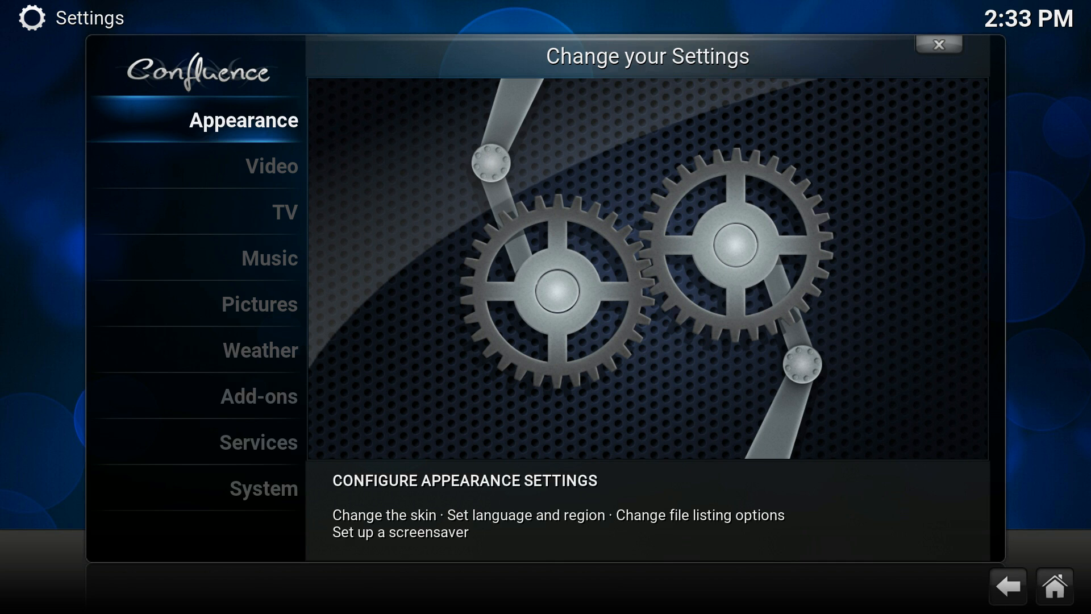
key("Return")
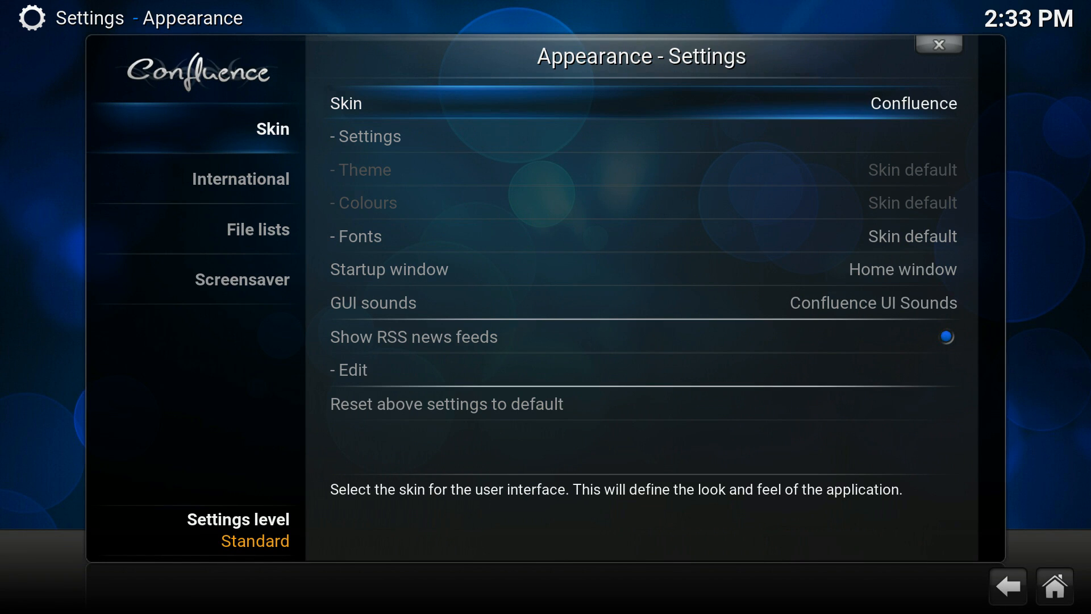
Open the skin selection and bring up the list of additional skins available for download.
key("Return")
key("Down")
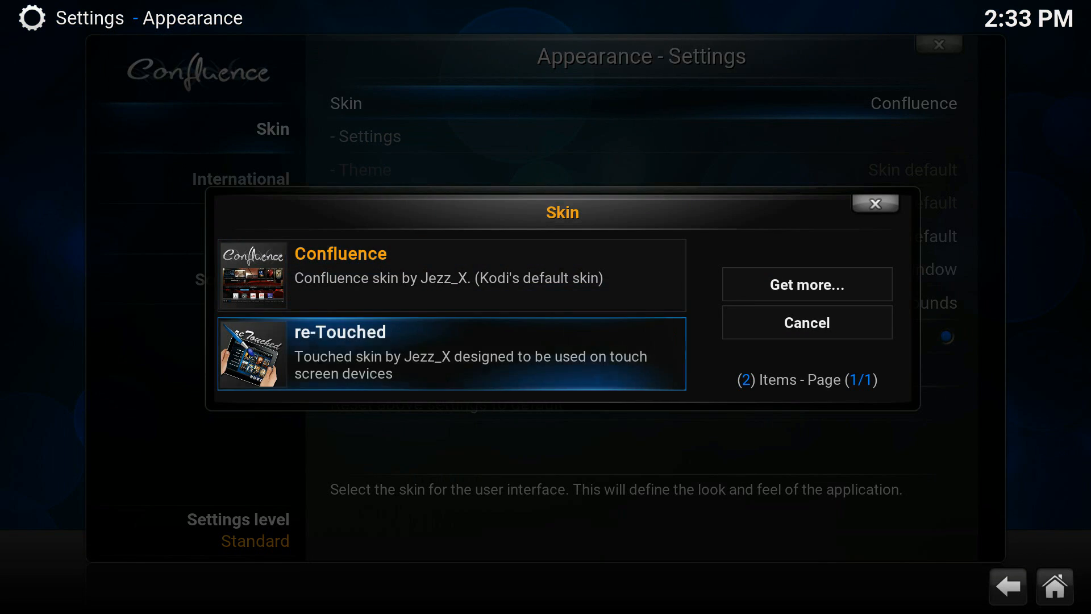
key("Up")
key("Down")
key("Up")
key("Down")
key("Up")
key("Down")
key("Right")
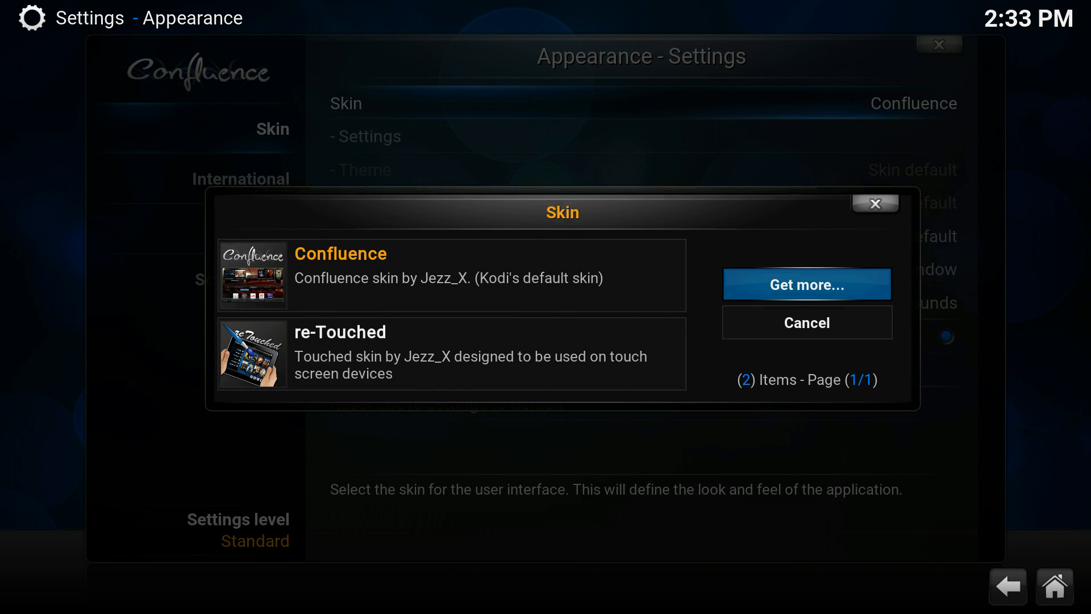
key("Return")
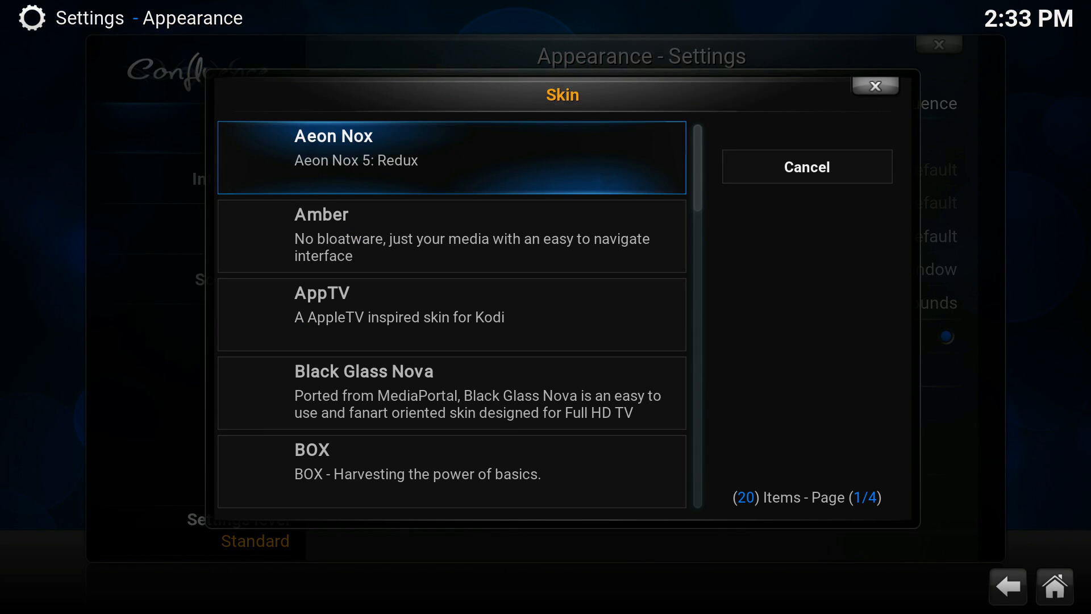
Install the Titan skin from the list of additional skins and keep it as the active skin.
key("Down")
key("Down")
key("Down")
key("Down")
key("Down")
key("Down")
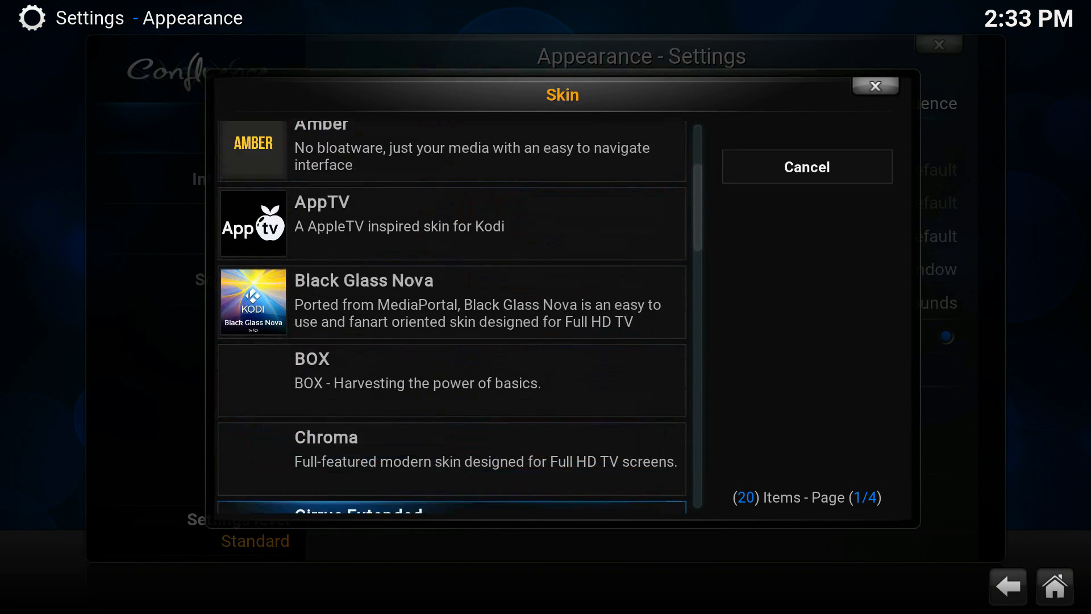
key("Down")
key("Down")
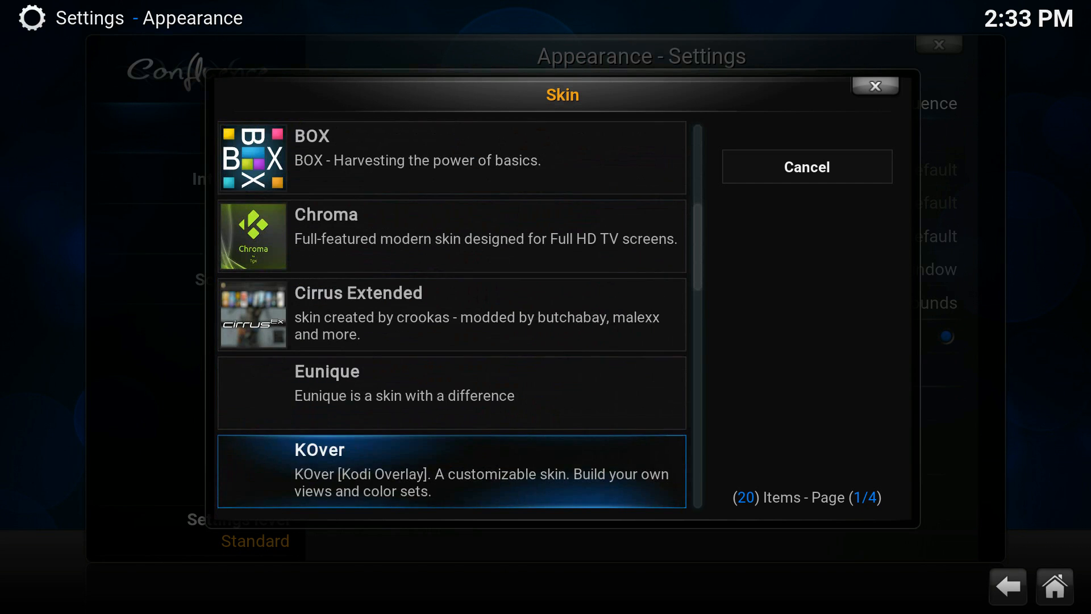
key("Down")
key("Down")
key("Down")
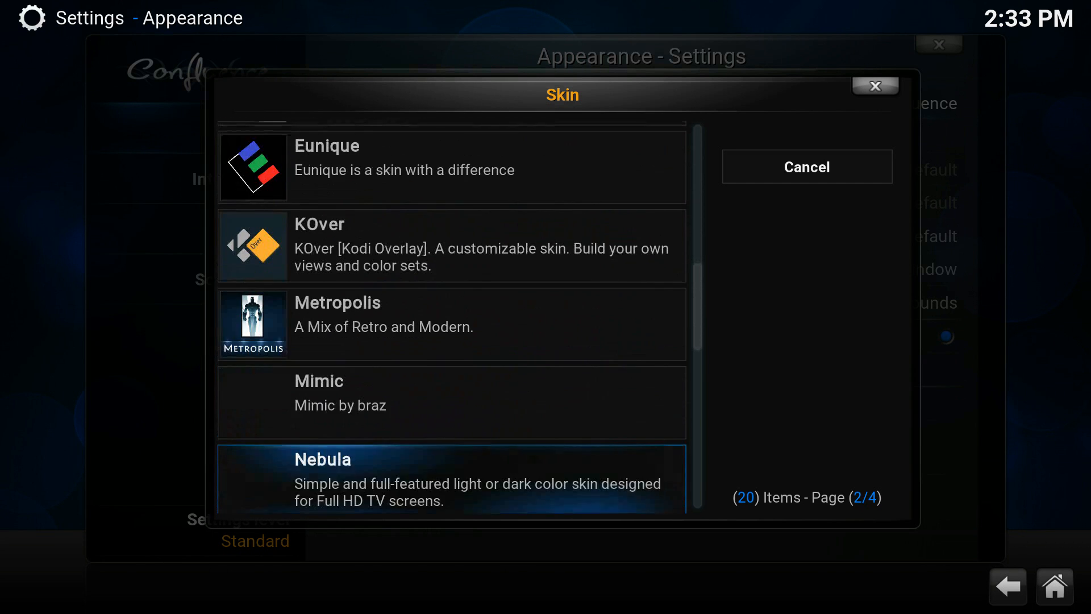
key("Down")
key("Down")
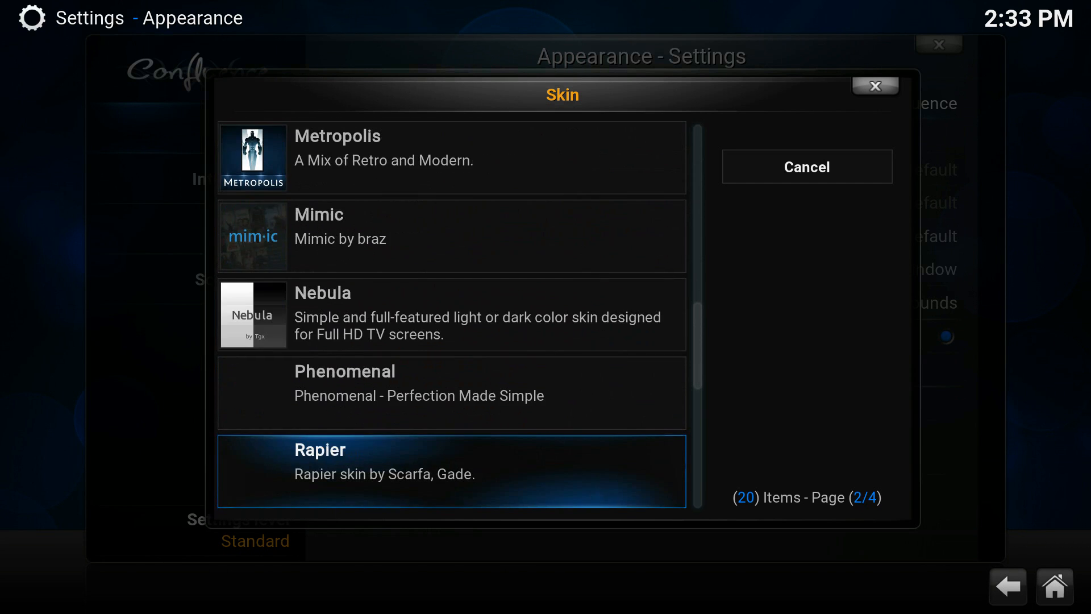
key("Down")
key("Down")
key("Down")
key("Down")
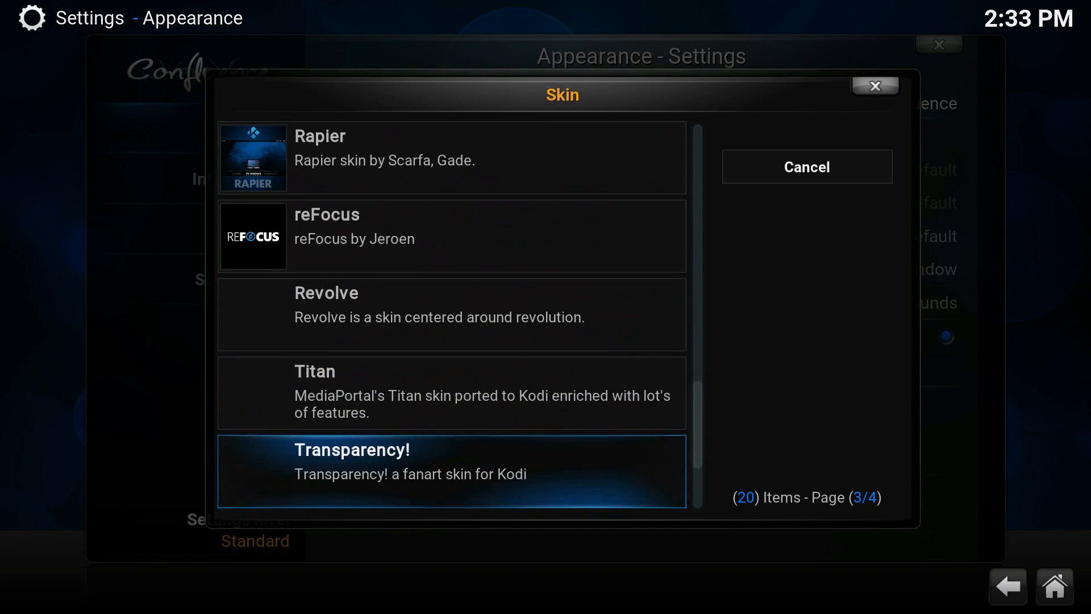
key("Up")
key("Return")
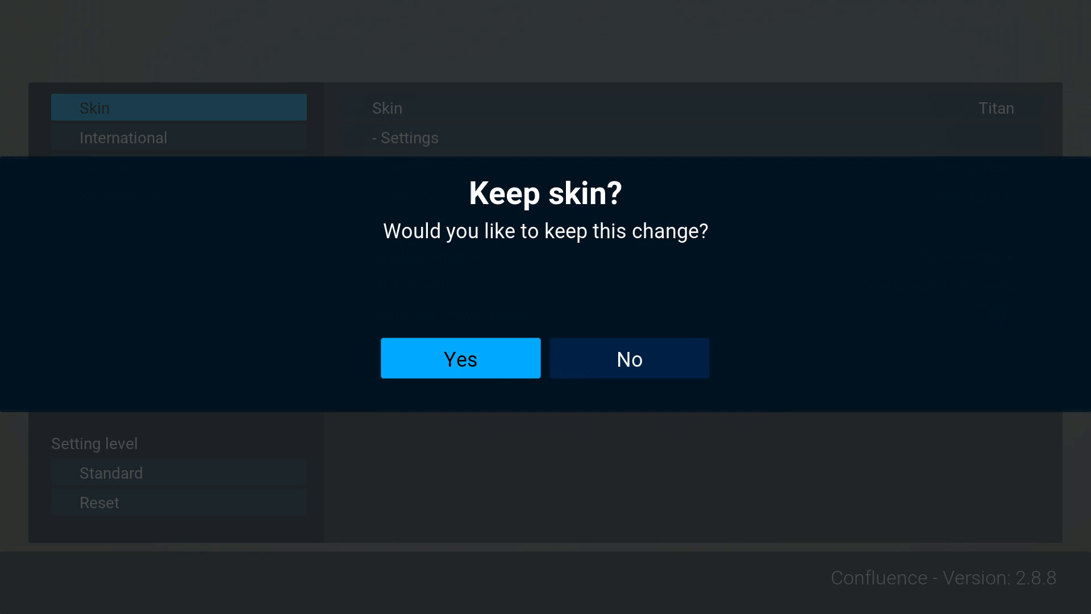
key("Right")
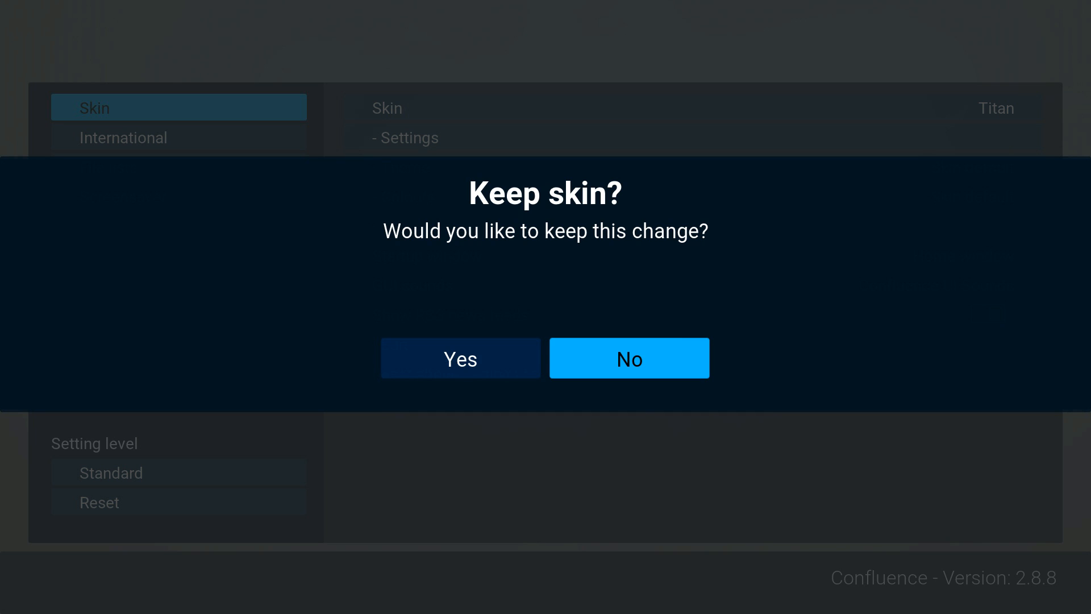
key("Left")
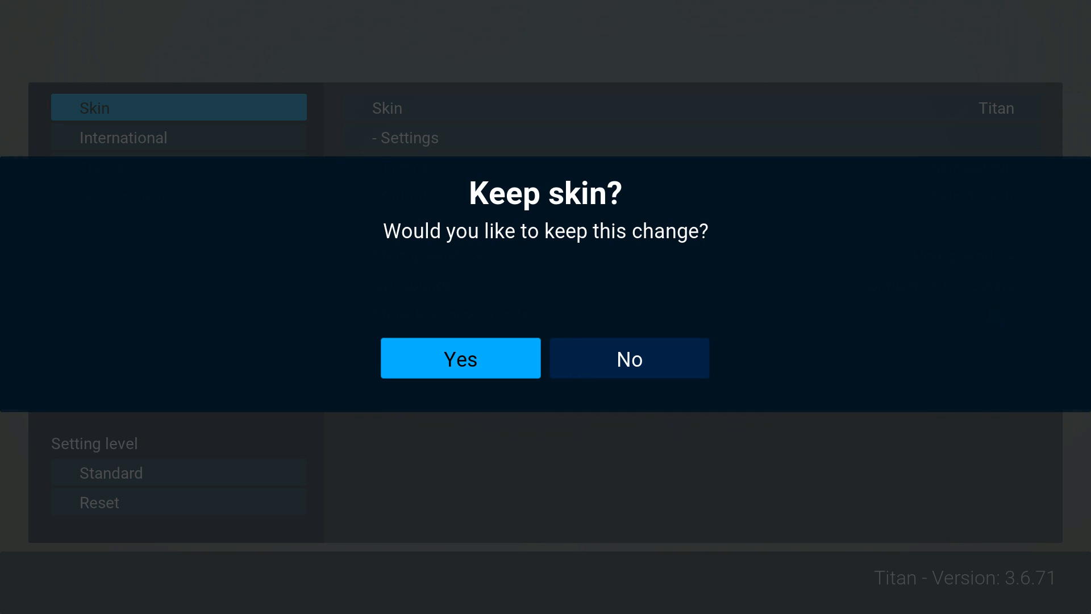
key("Return")
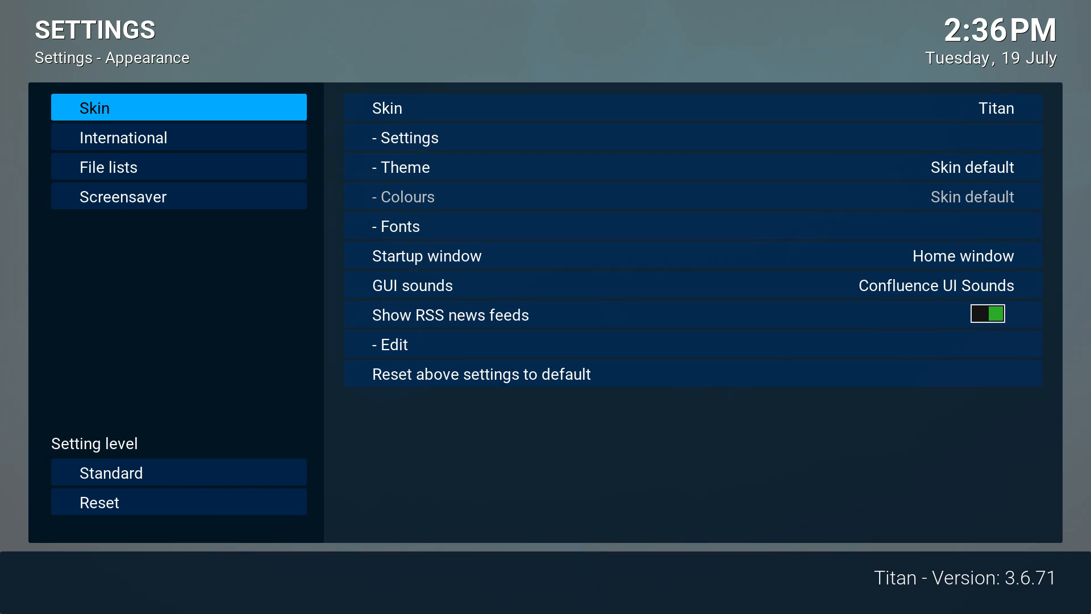
Set the Titan skin's theme to modern_rounded.
key("Right")
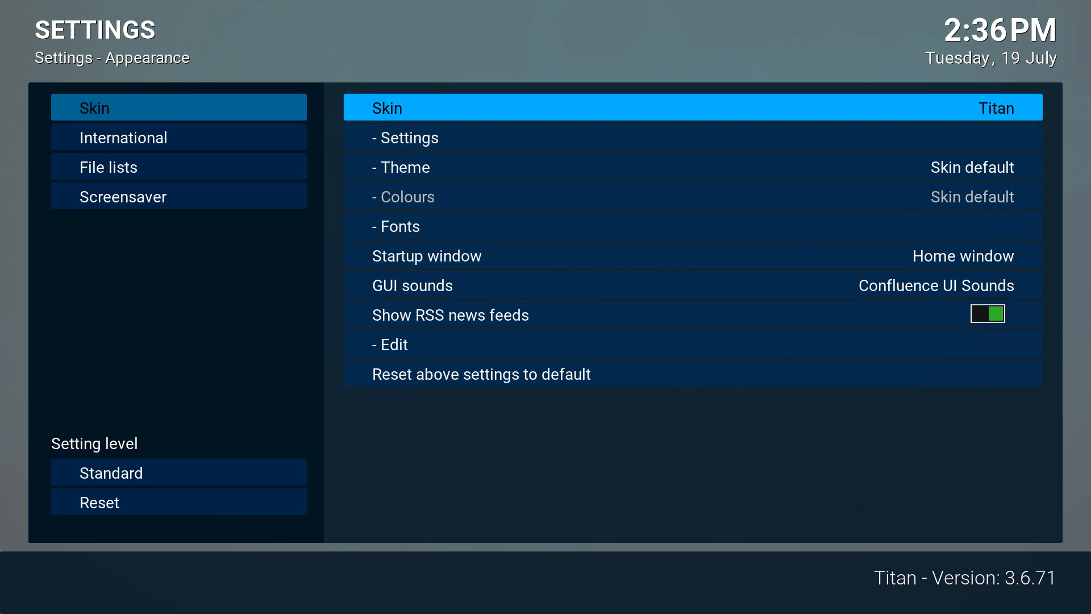
key("Down")
key("Down")
key("Return")
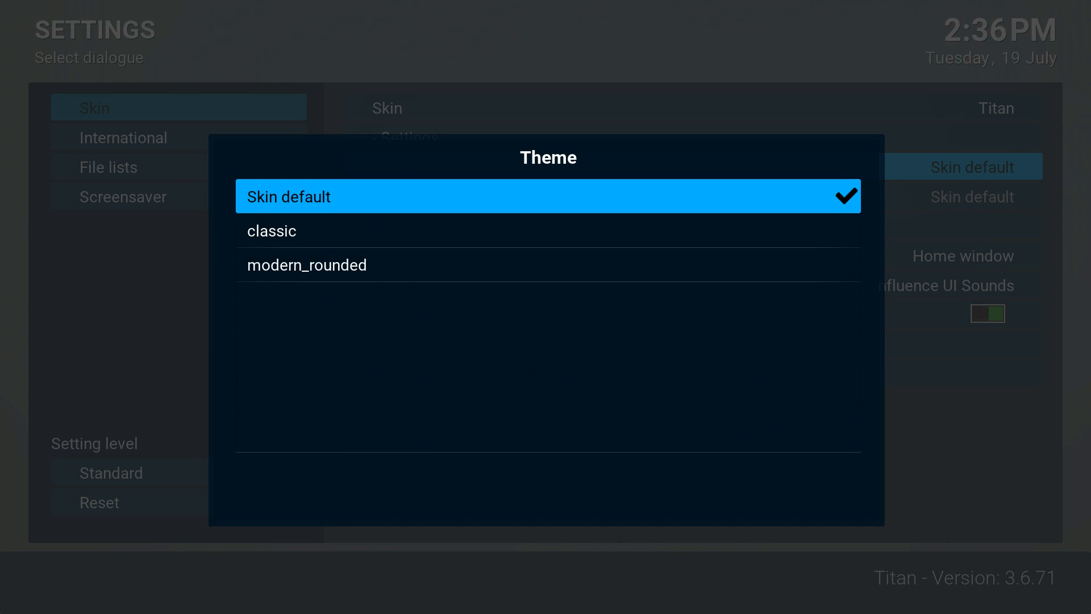
key("Down")
key("Down")
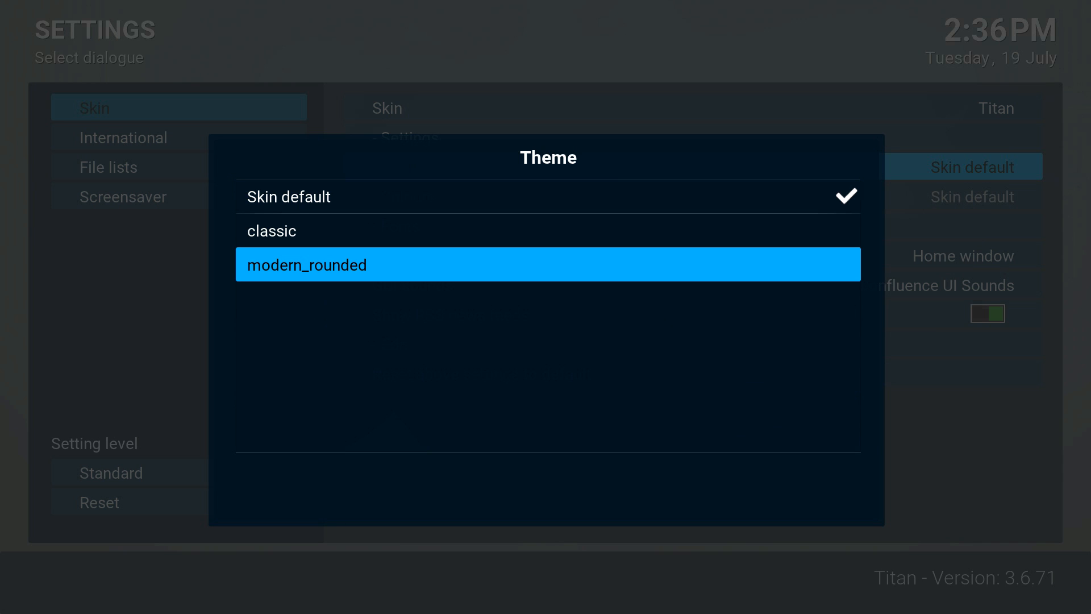
key("Return")
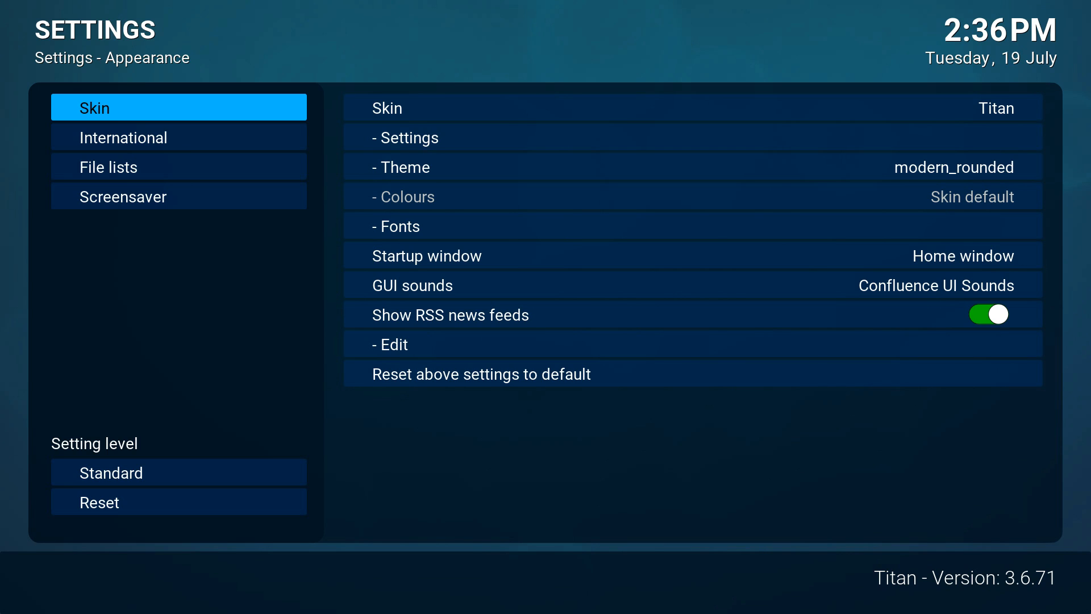
Return to the home screen and look through the Titan skin's menu tiles.
key("Right")
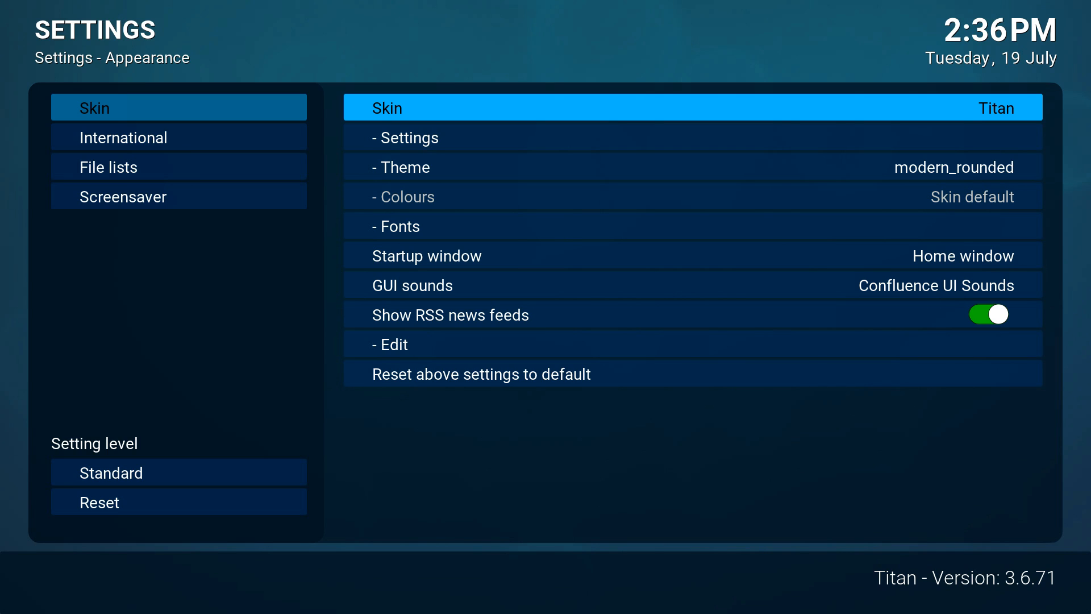
key("Escape")
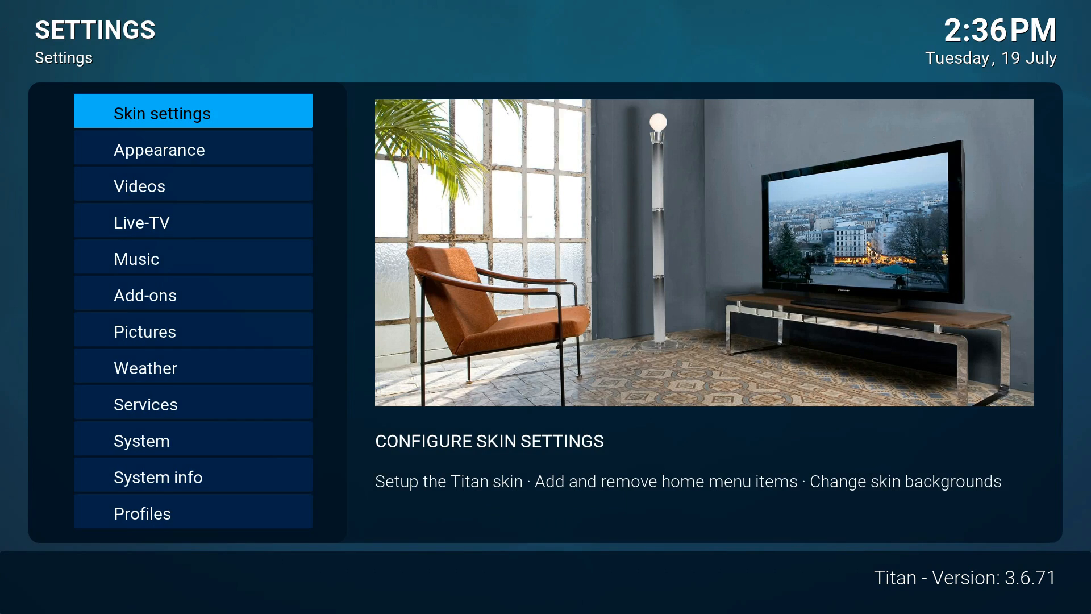
key("Escape")
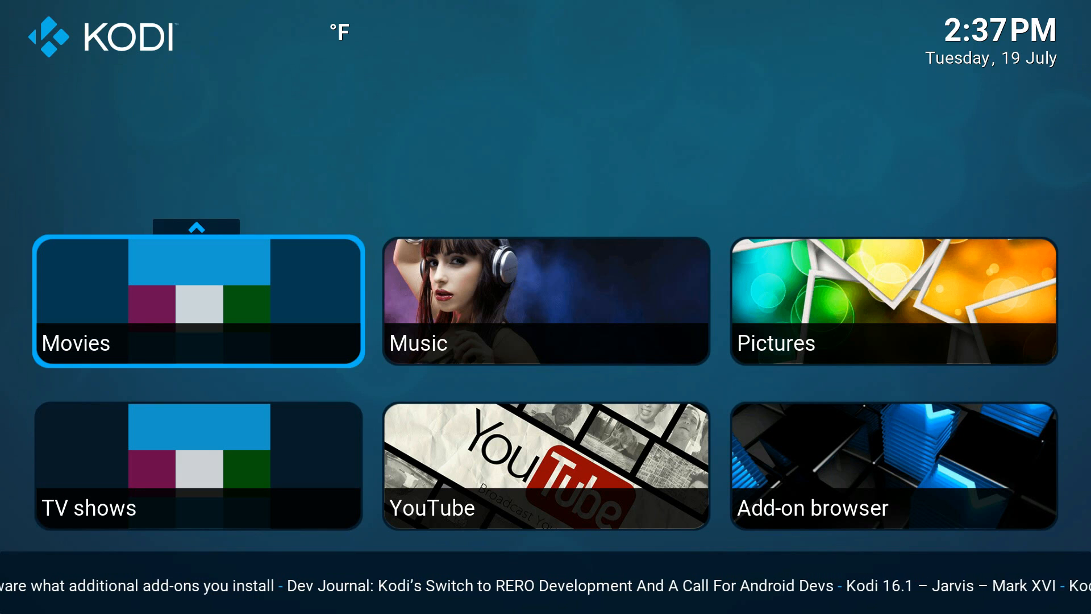
key("Down")
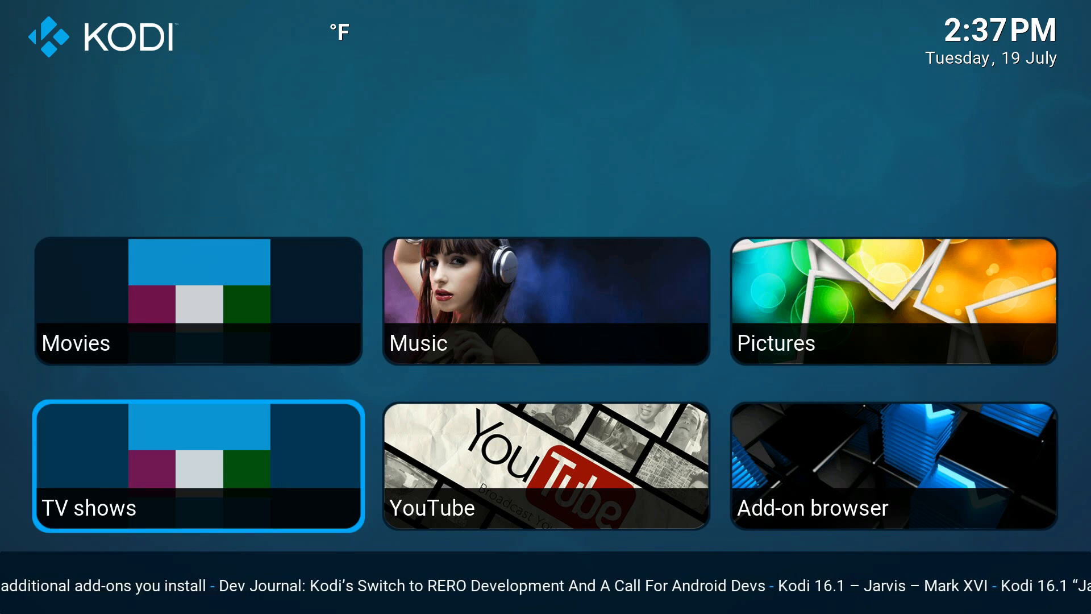
key("Up")
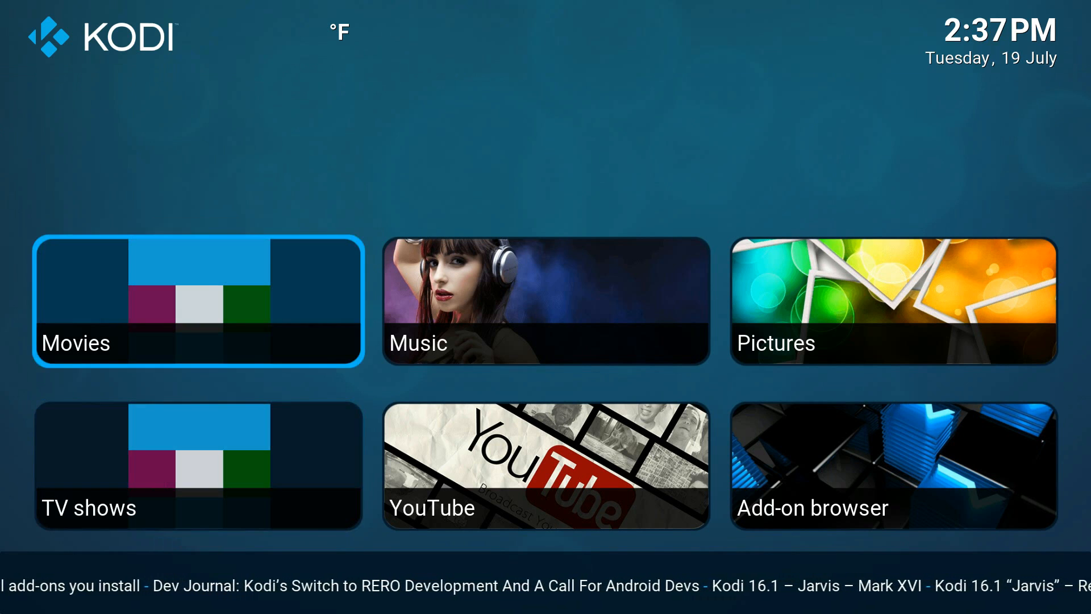
key("Right")
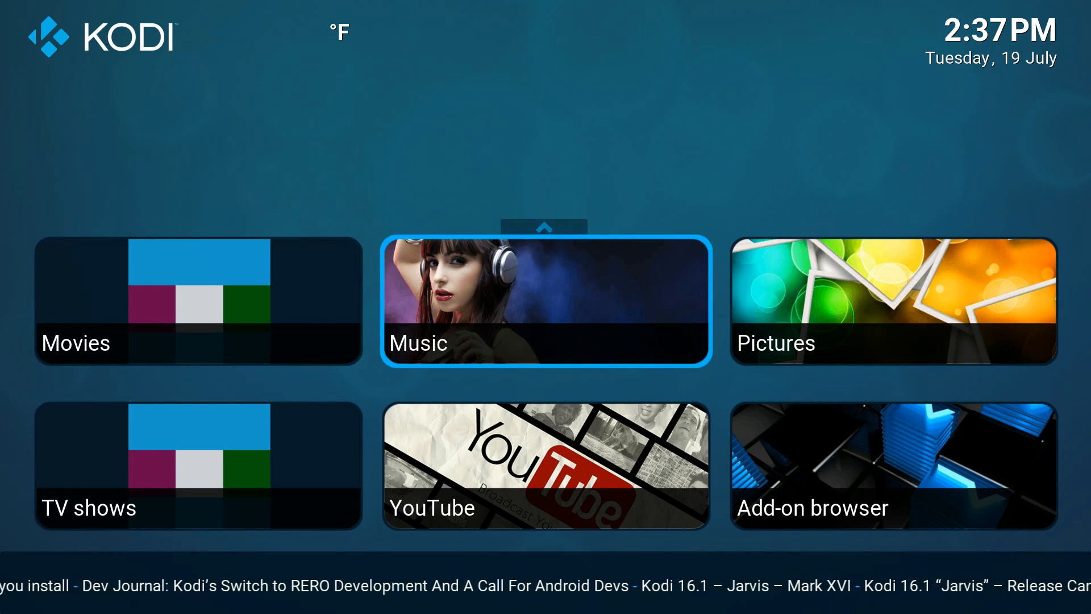
key("Right")
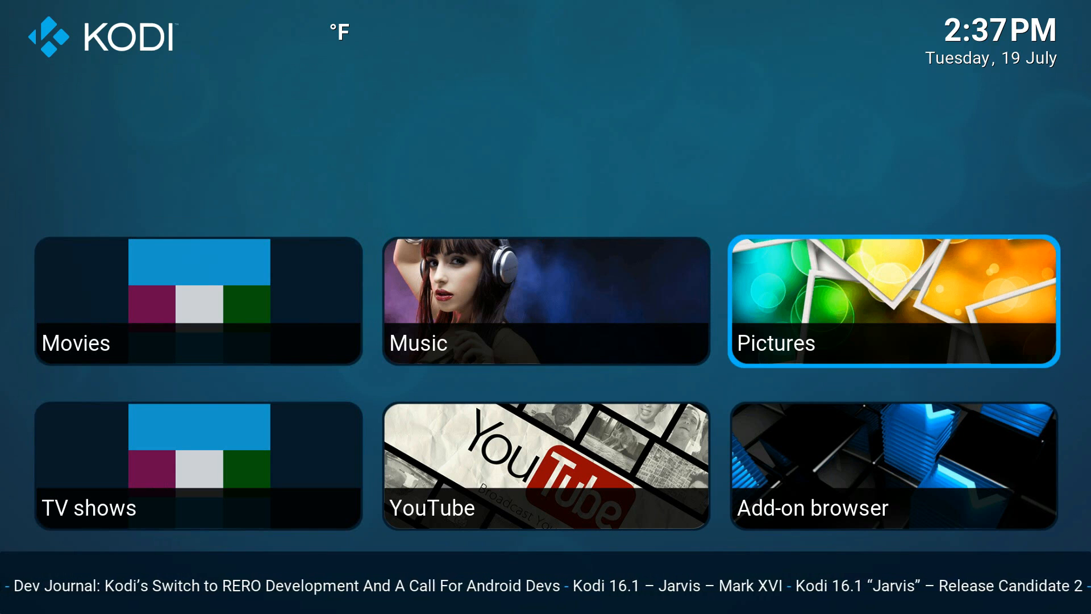
key("Right")
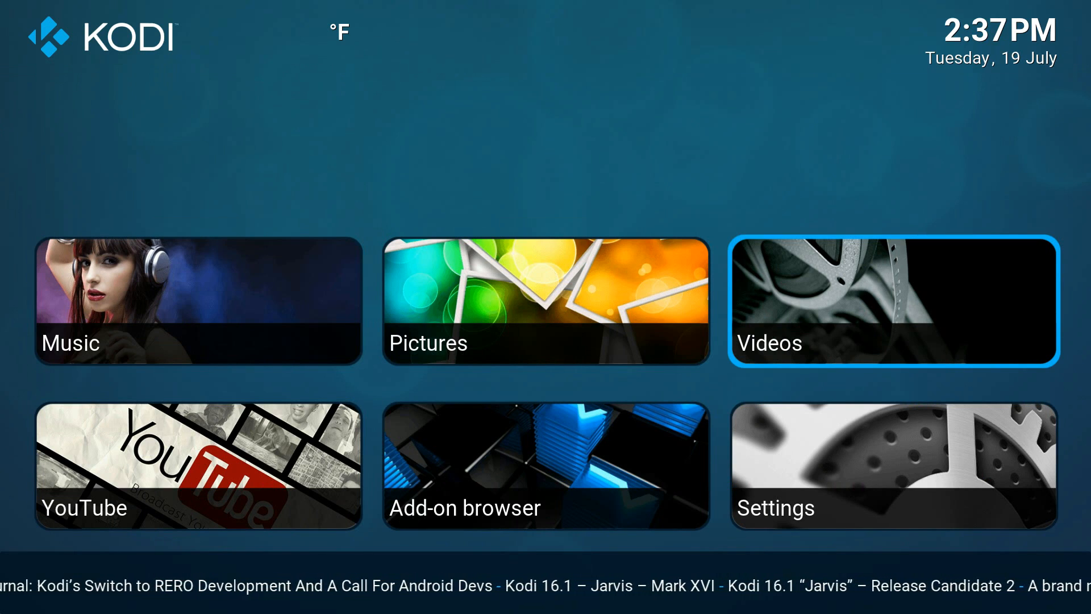
key("Right")
key("Left")
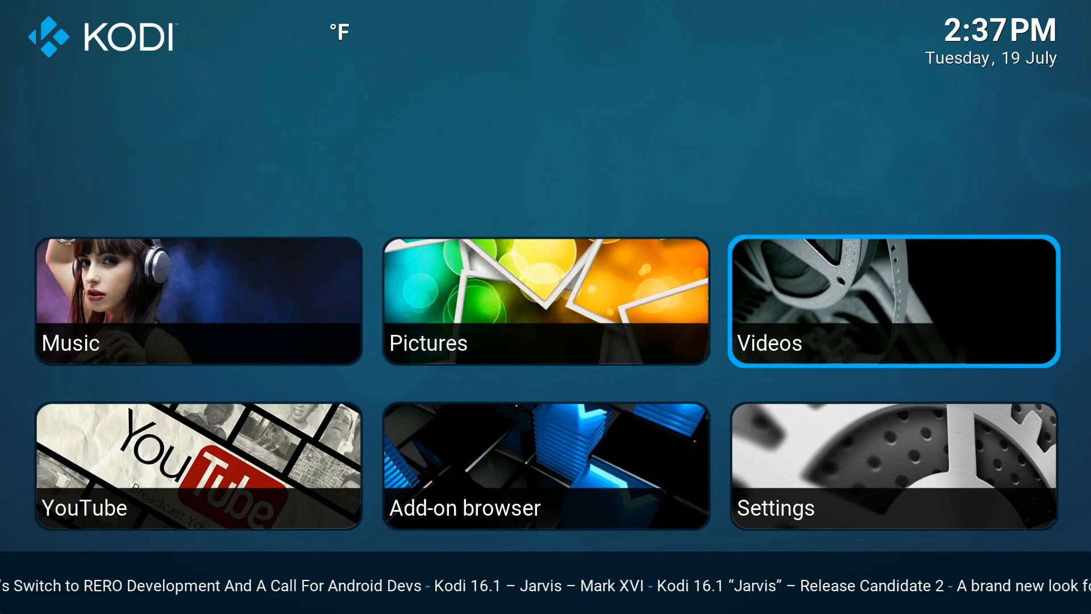
key("Right")
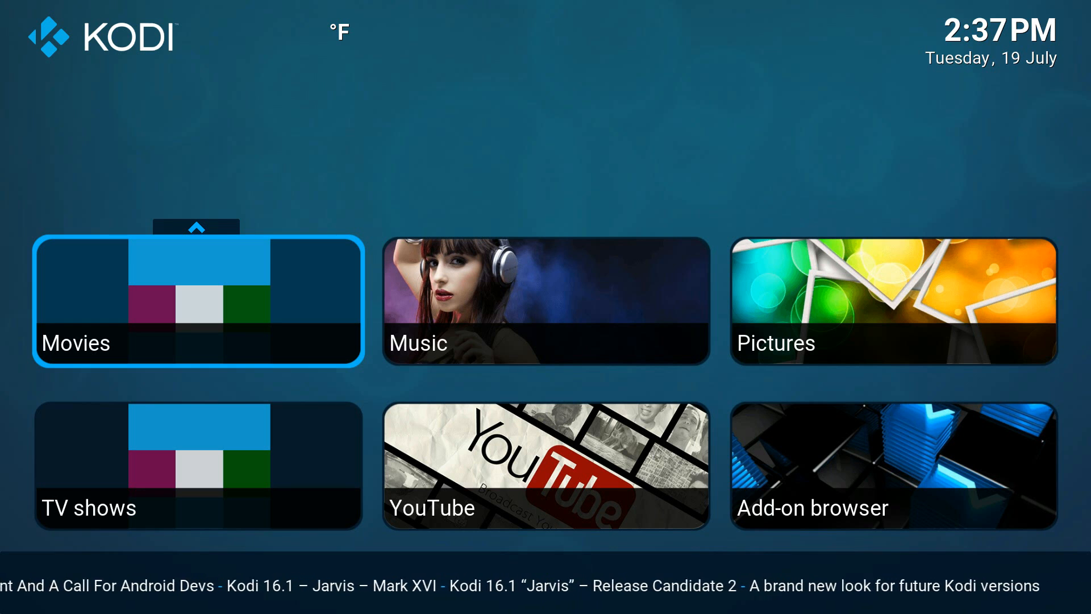
key("Left")
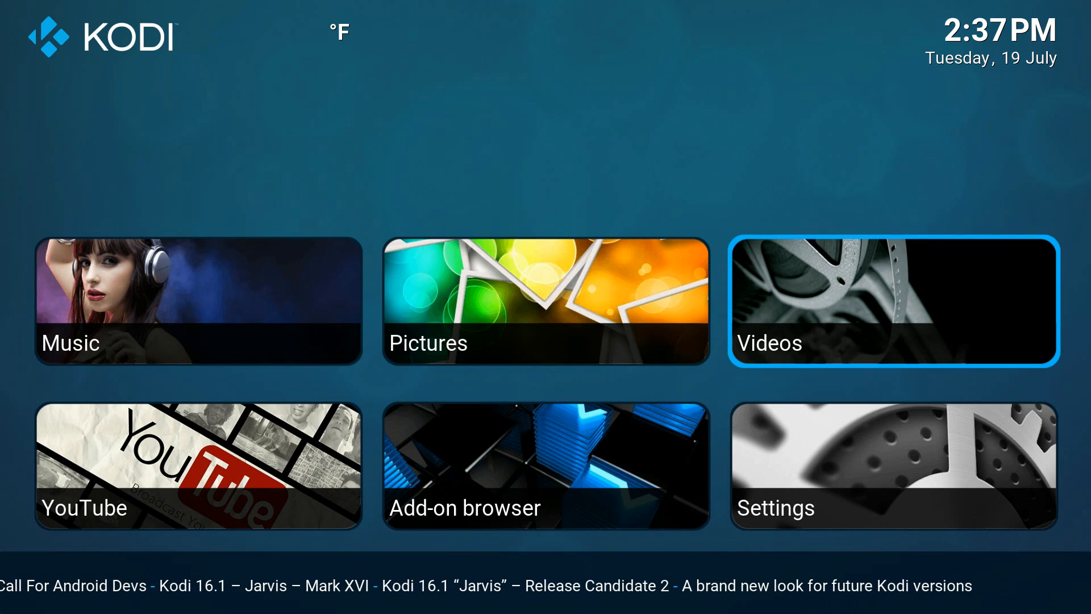
Open the Weather section of the system settings.
key("Down")
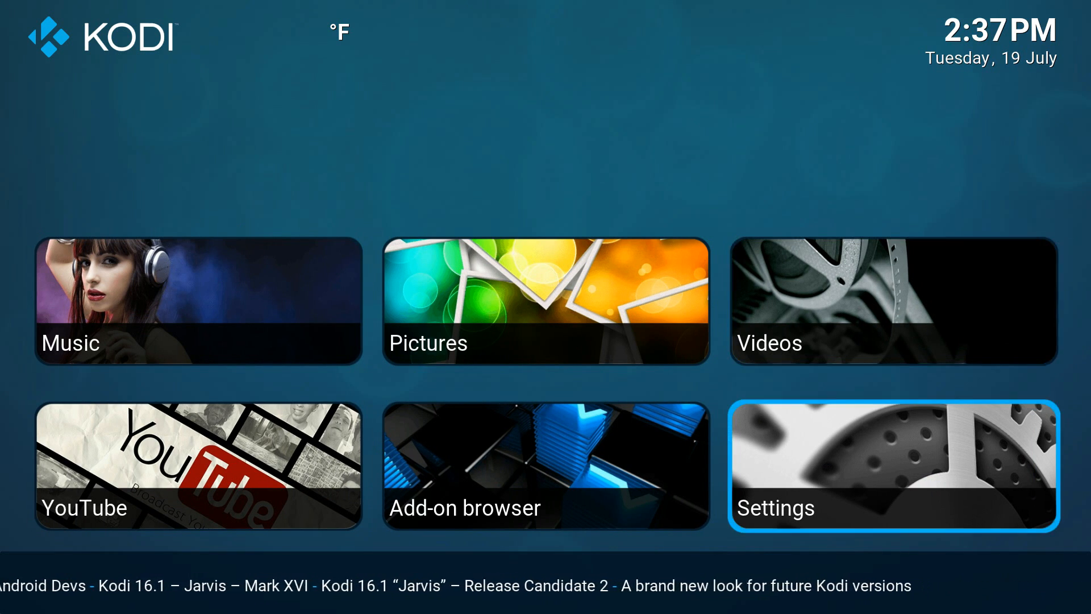
key("Down")
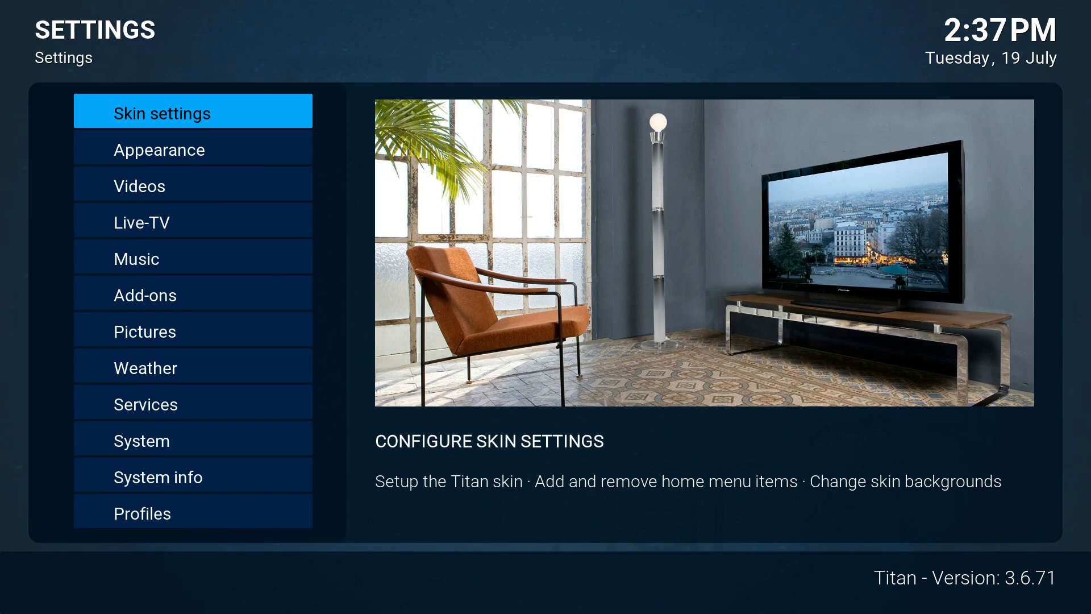
key("Down")
key("Down")
key("Down")
key("Down")
key("Down")
key("Down")
key("Down")
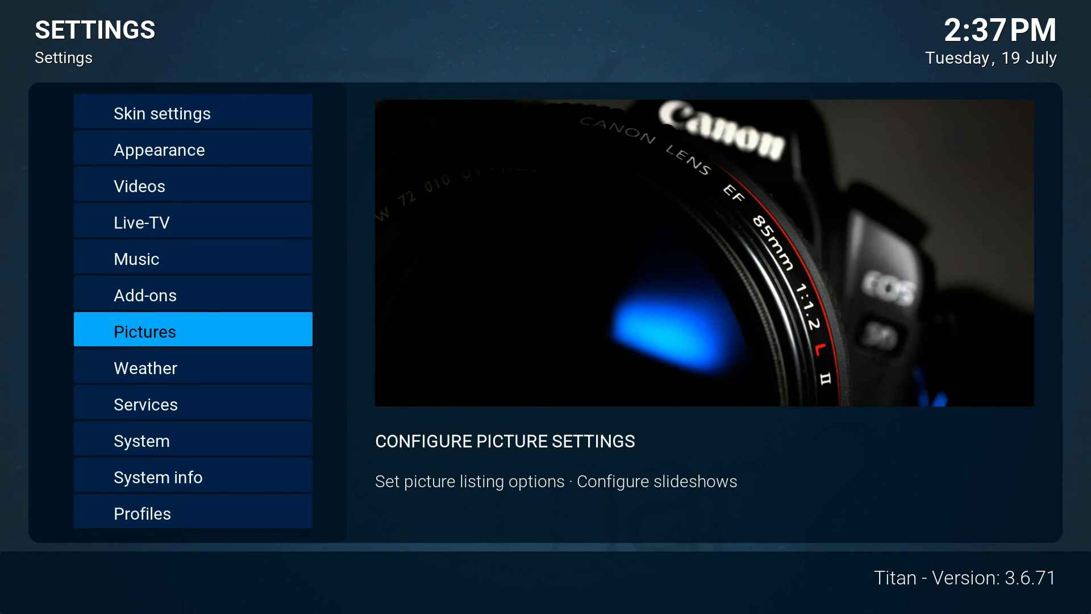
key("Return")
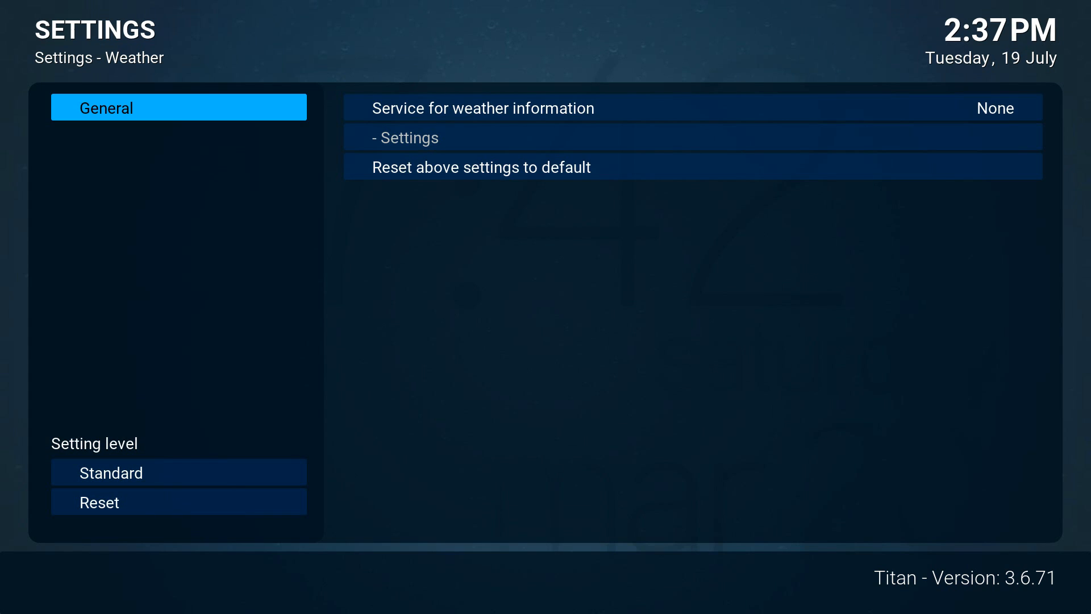
Get Yahoo! Weather from the additional weather add-ons and make it the service for weather information.
key("Right")
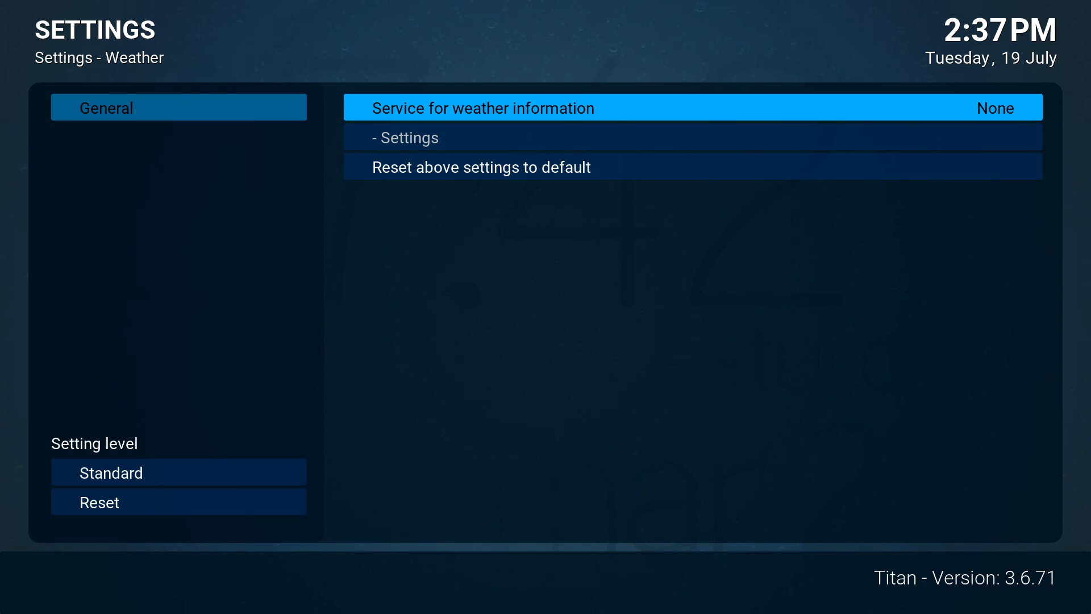
key("Return")
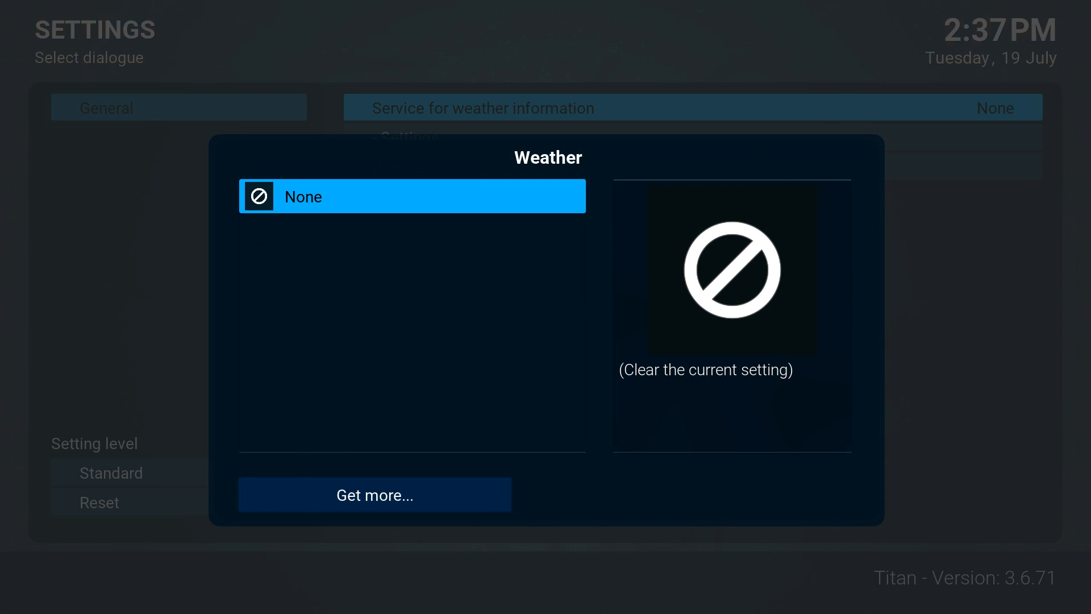
key("Down")
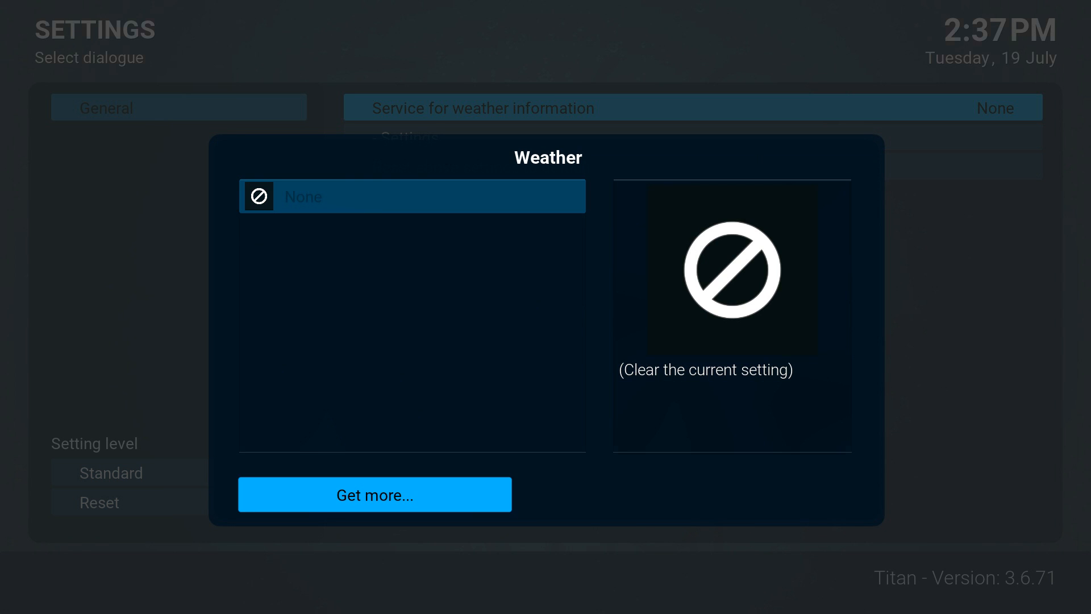
key("Return")
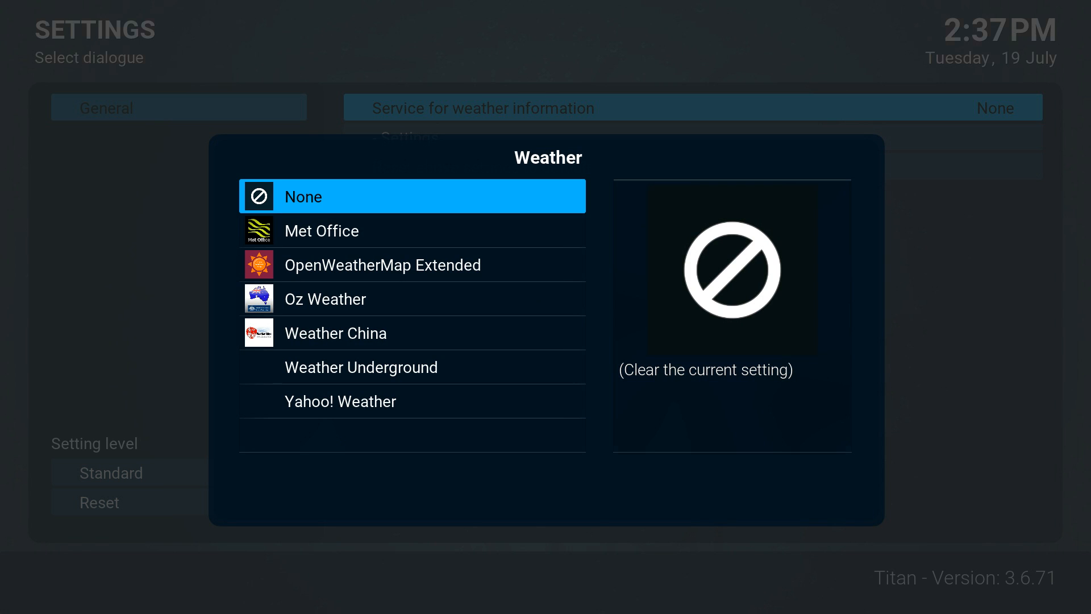
key("Down")
key("Down")
key("Down")
key("Down")
key("Down")
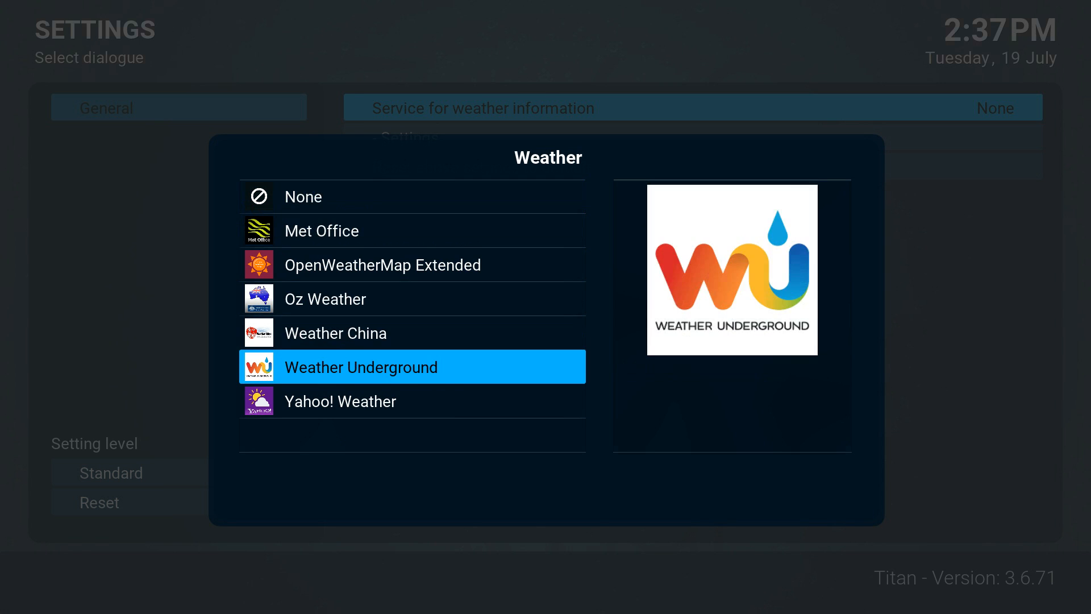
key("Down")
key("Return")
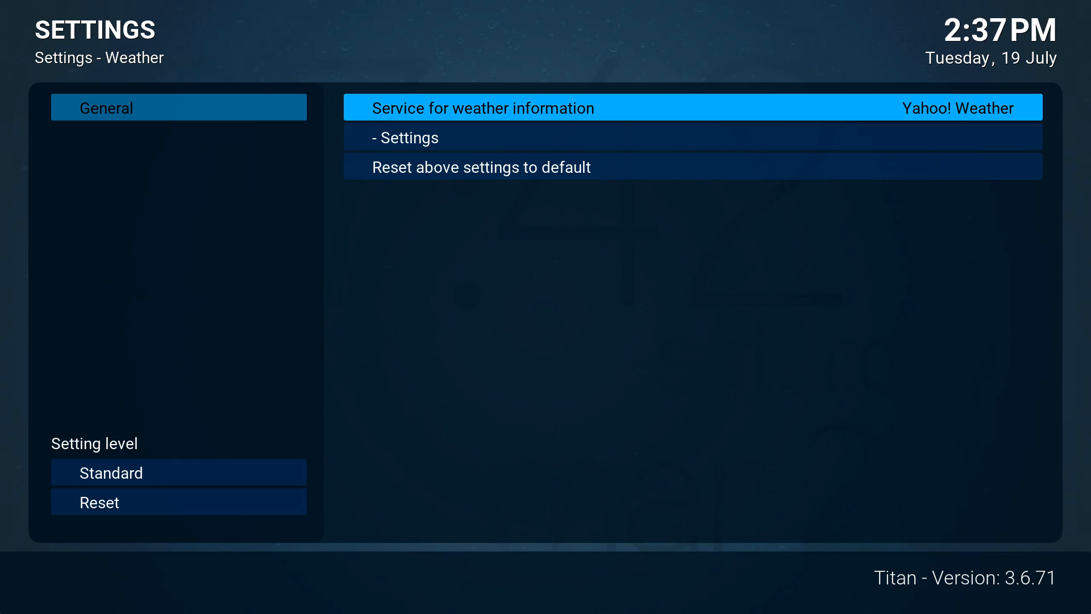
Set Location 1 of Yahoo! Weather by searching for "St. Louis, MO" and choosing the first St. Louis (Missouri - US) match.
key("Down")
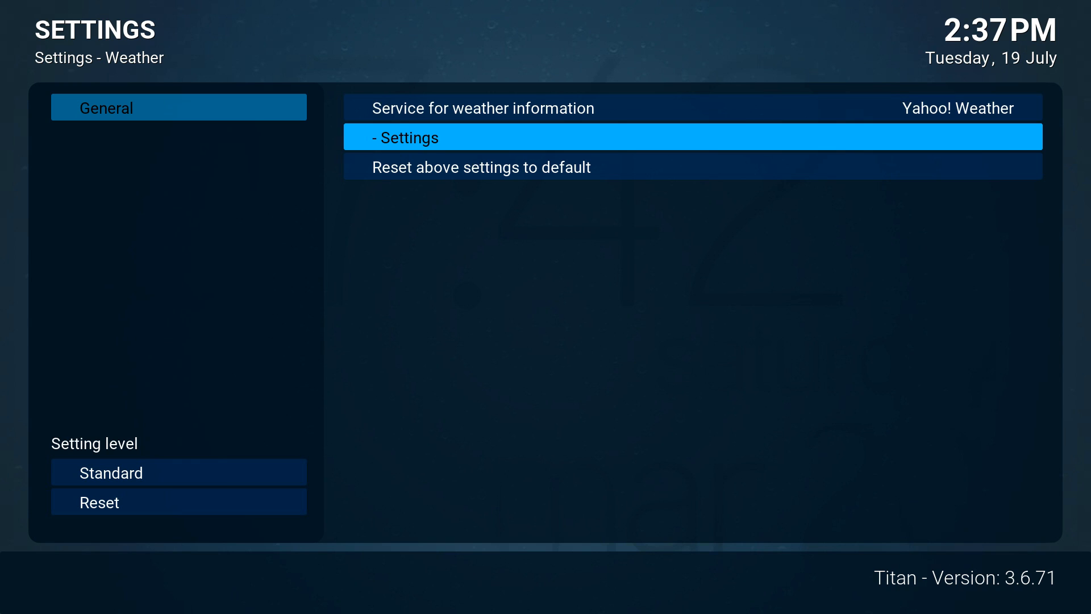
key("Return")
key("Right")
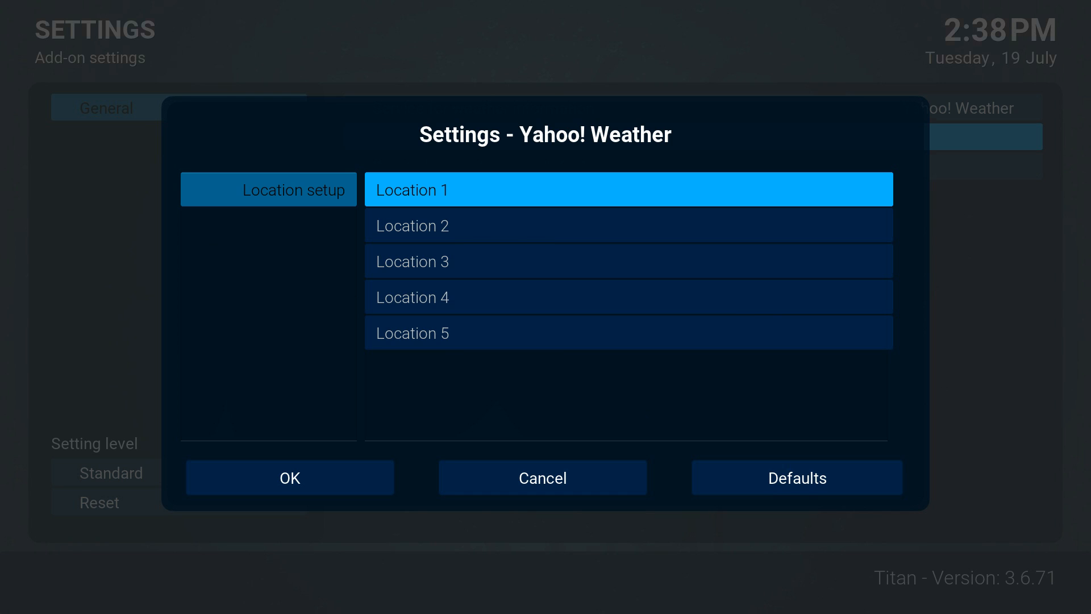
key("Return")
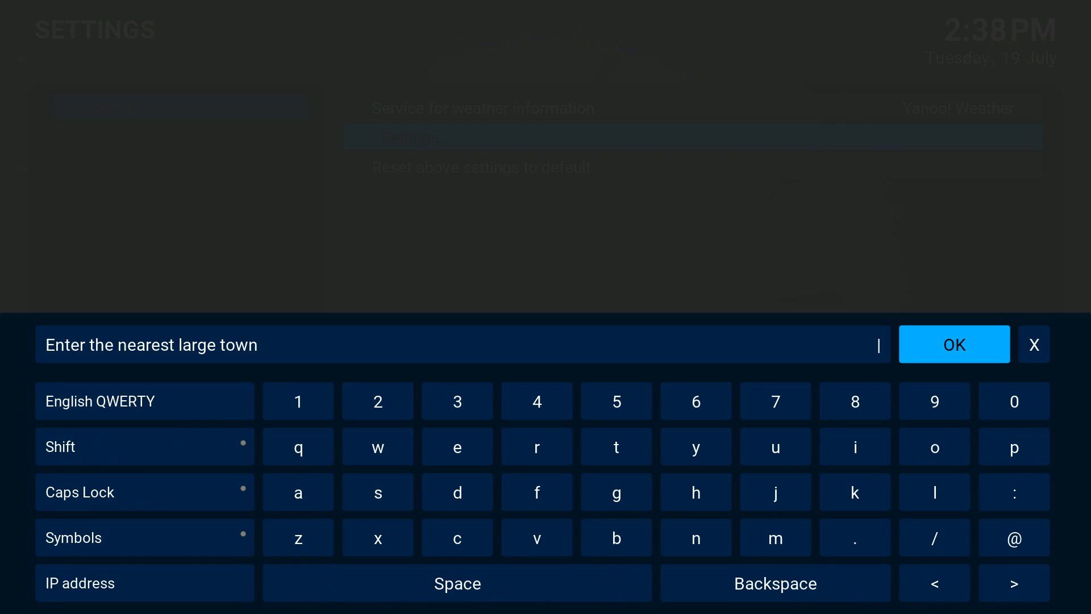
type("St. Louis, MO")
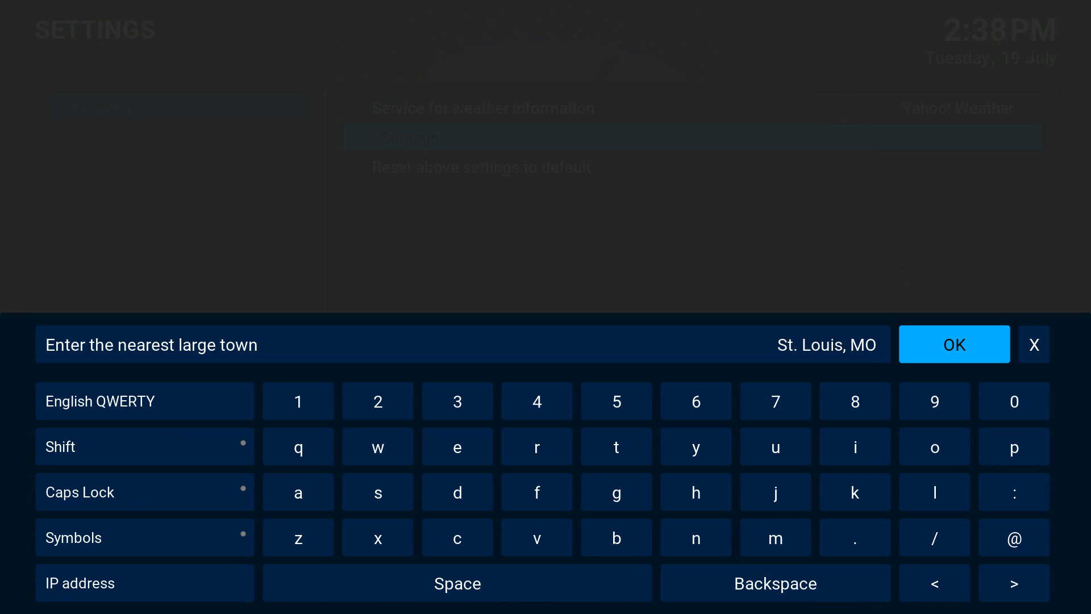
key("Return")
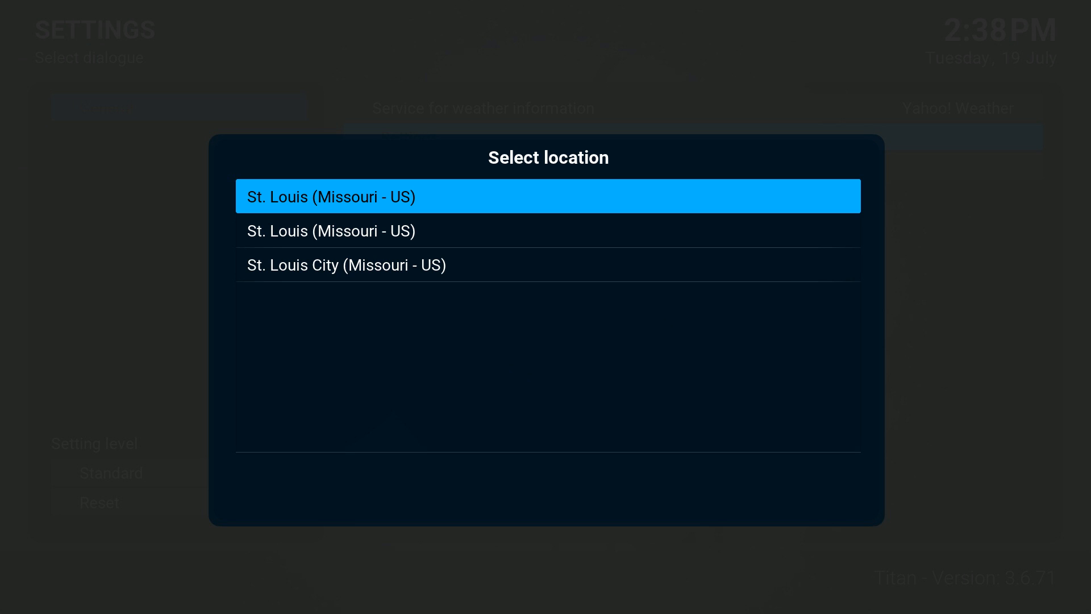
key("Return")
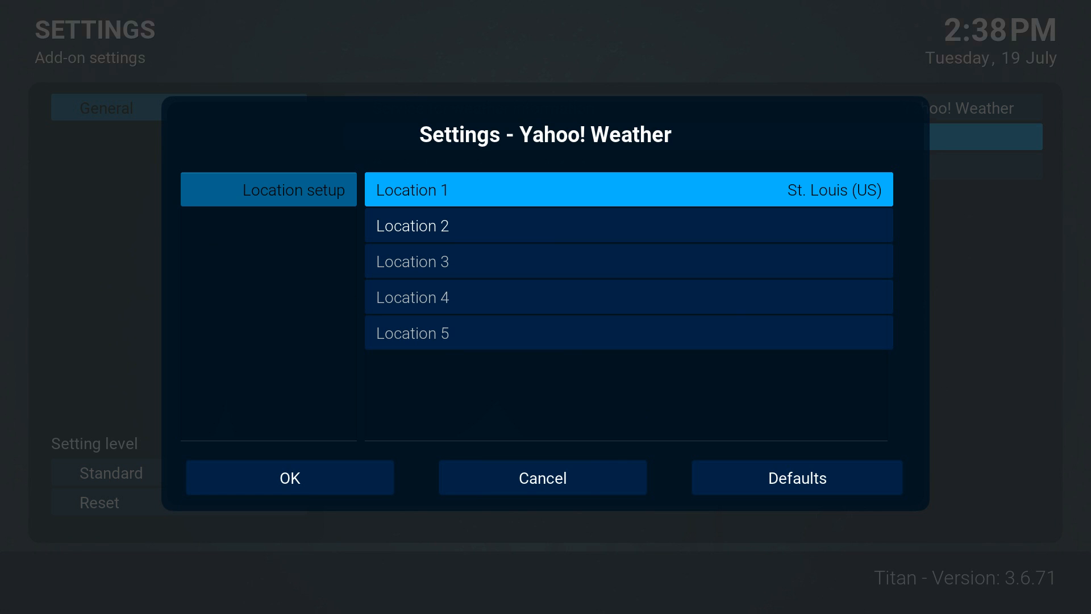
Save the Yahoo! Weather location settings and go back to the home screen.
key("Left")
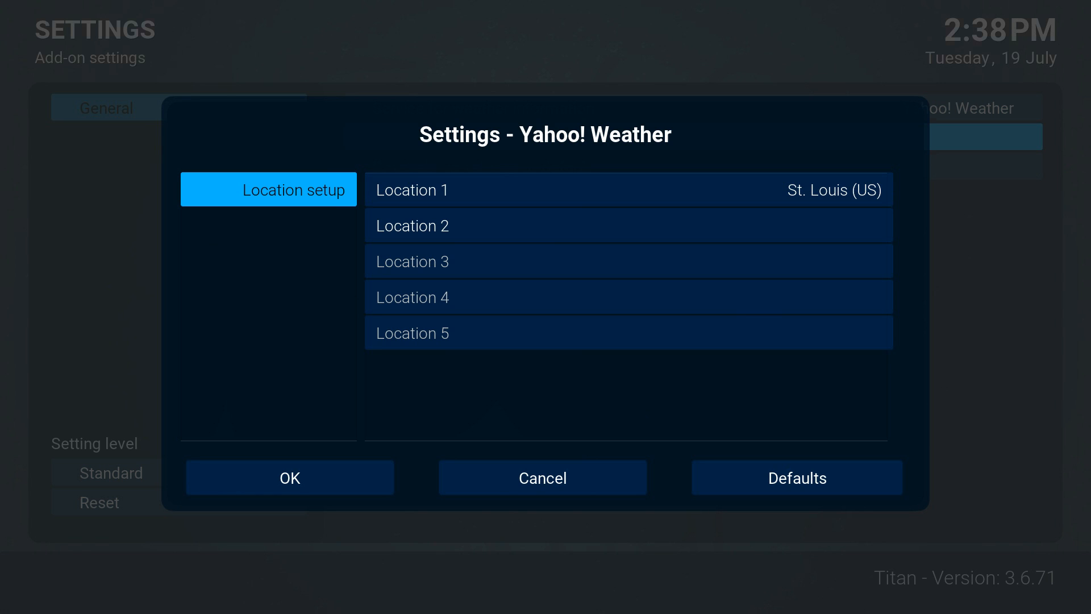
key("Down")
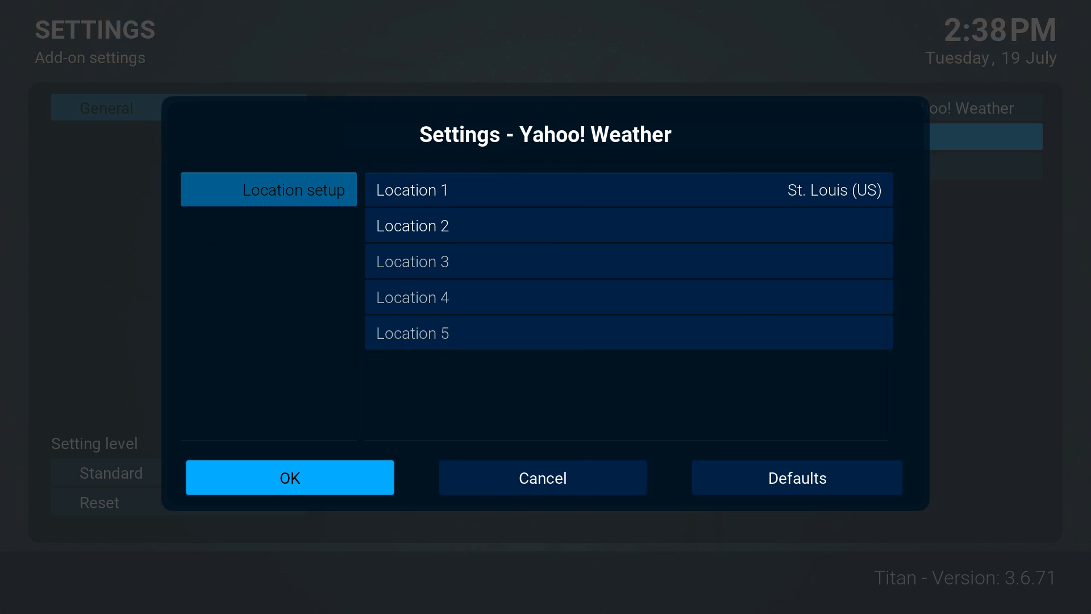
key("Return")
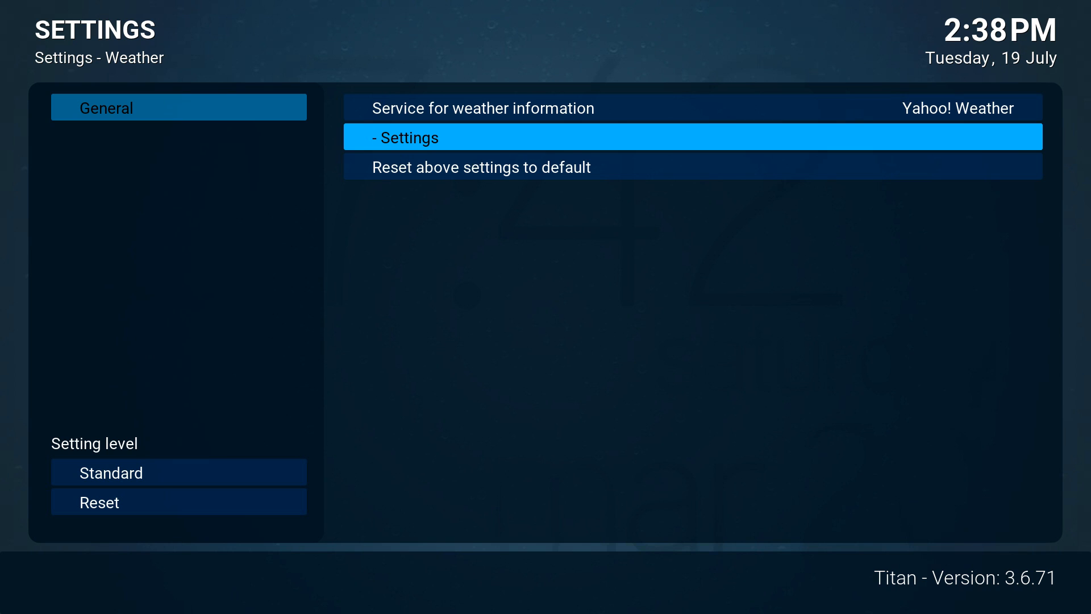
key("Escape")
key("Escape")
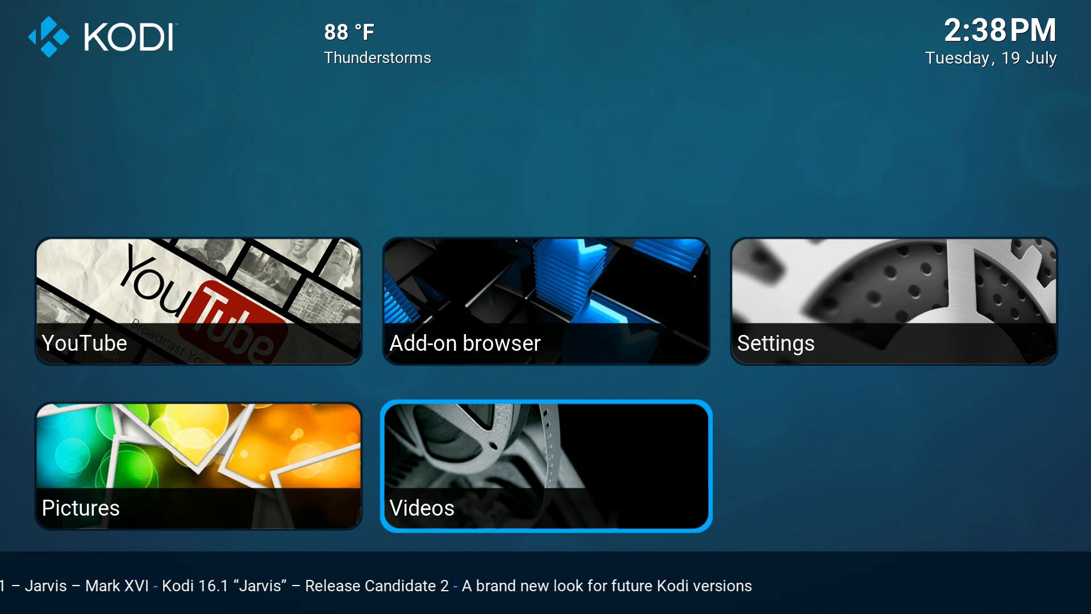
Open the Weather page from the home screen.
key("Right")
key("Right")
key("Right")
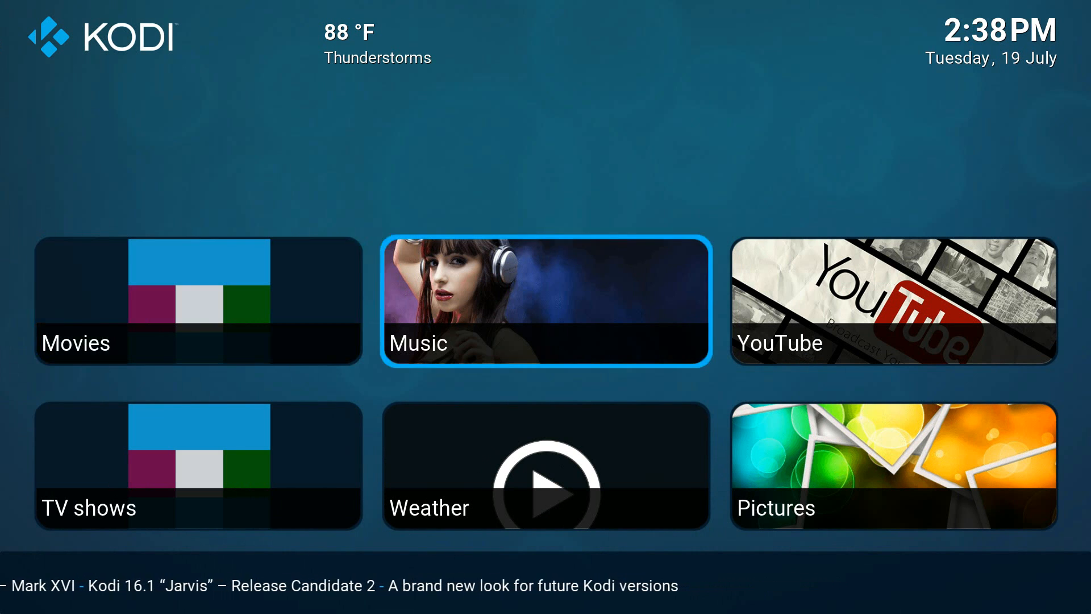
key("Down")
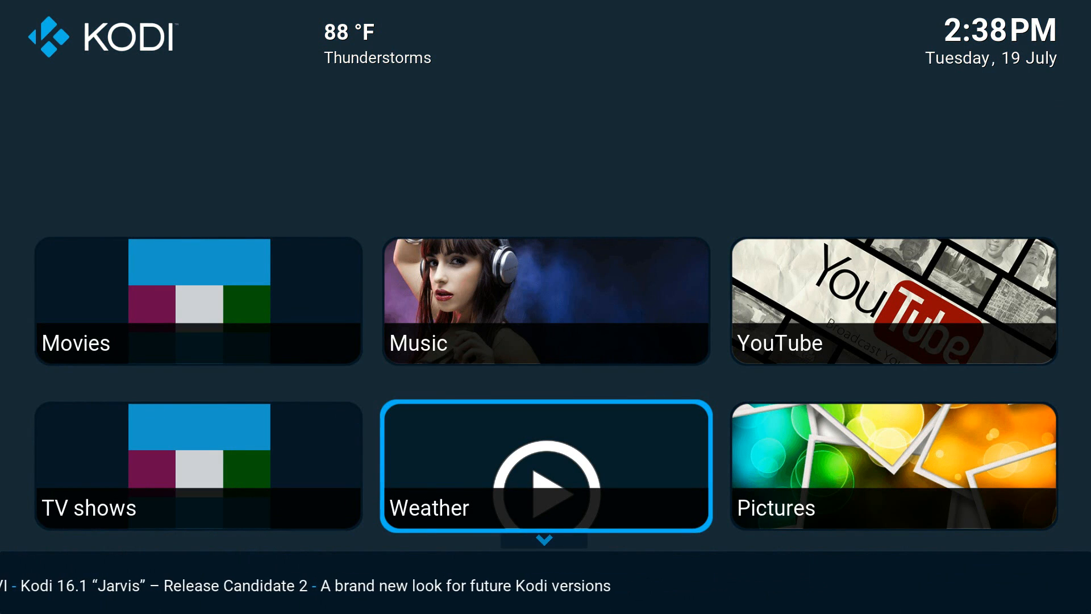
key("Return")
Look through the daily forecasts for St. Louis and return to the home screen.
key("Right")
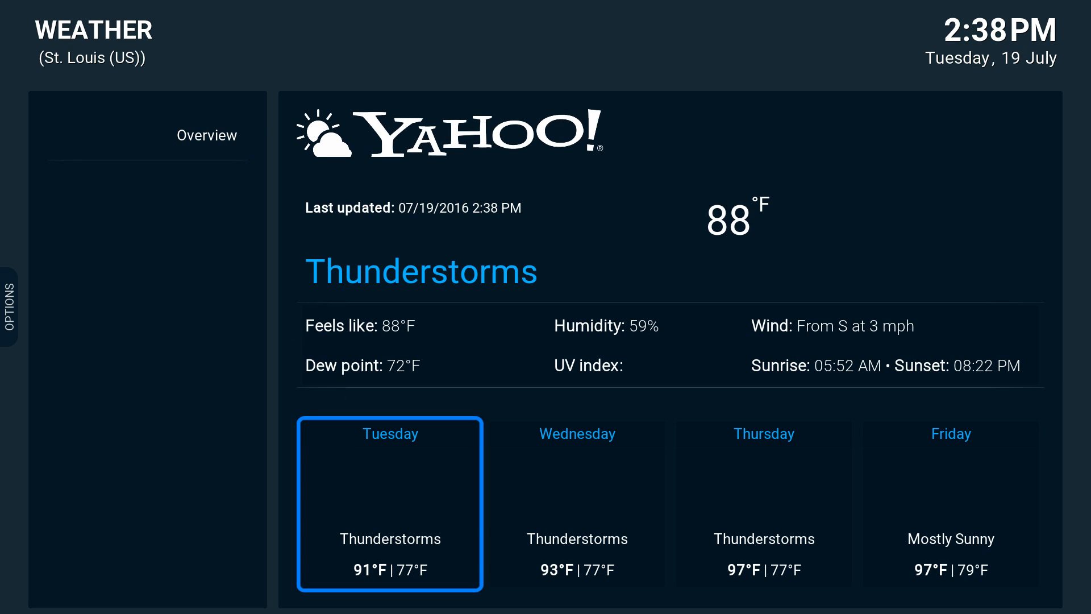
key("Right")
key("Right")
key("Right")
key("Right")
key("Right")
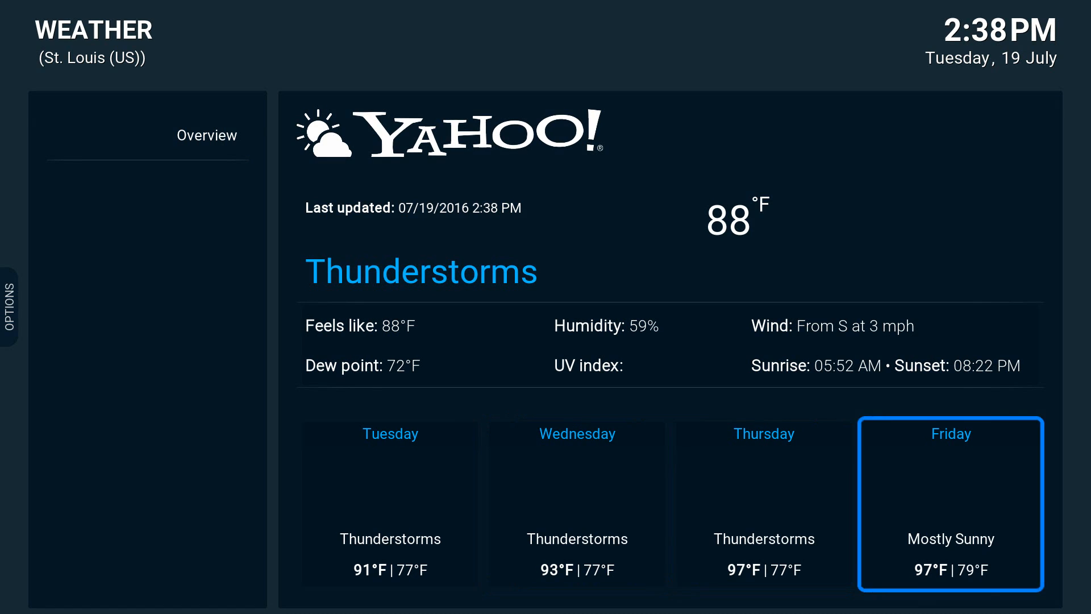
key("Right")
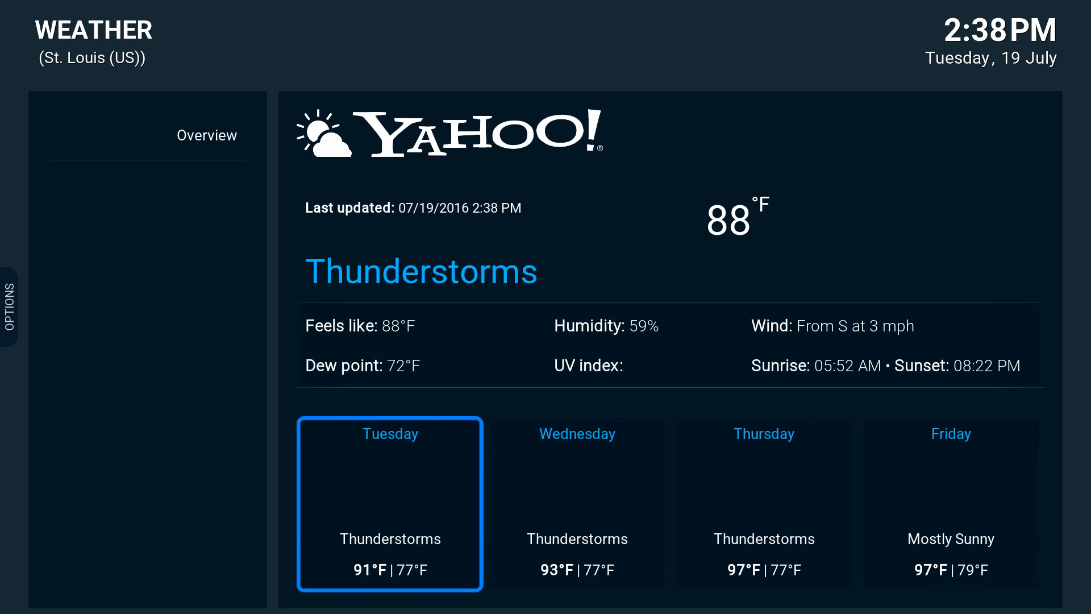
key("Left")
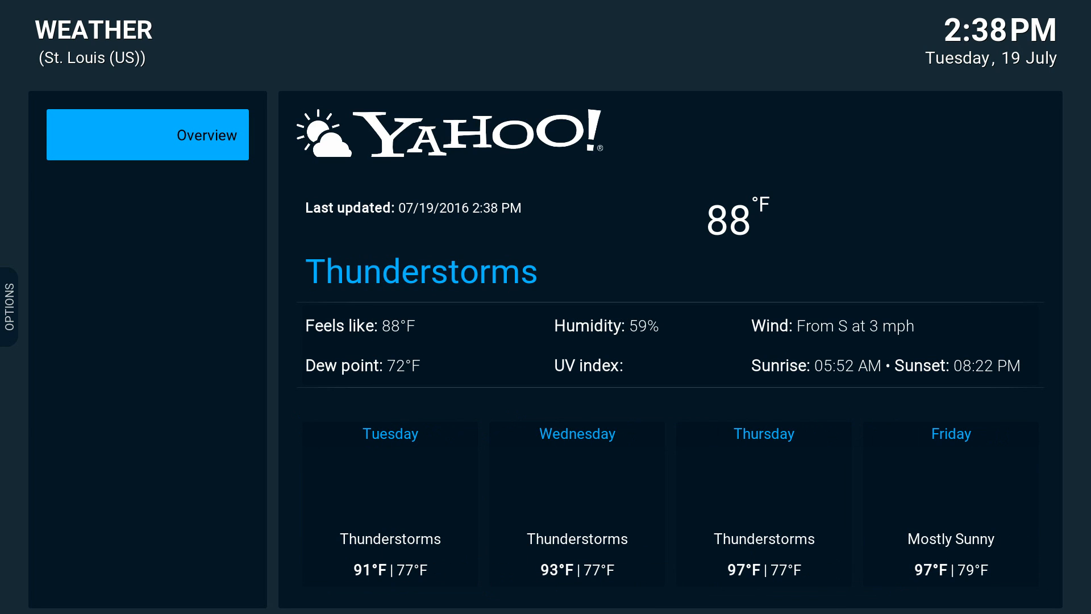
key("Escape")
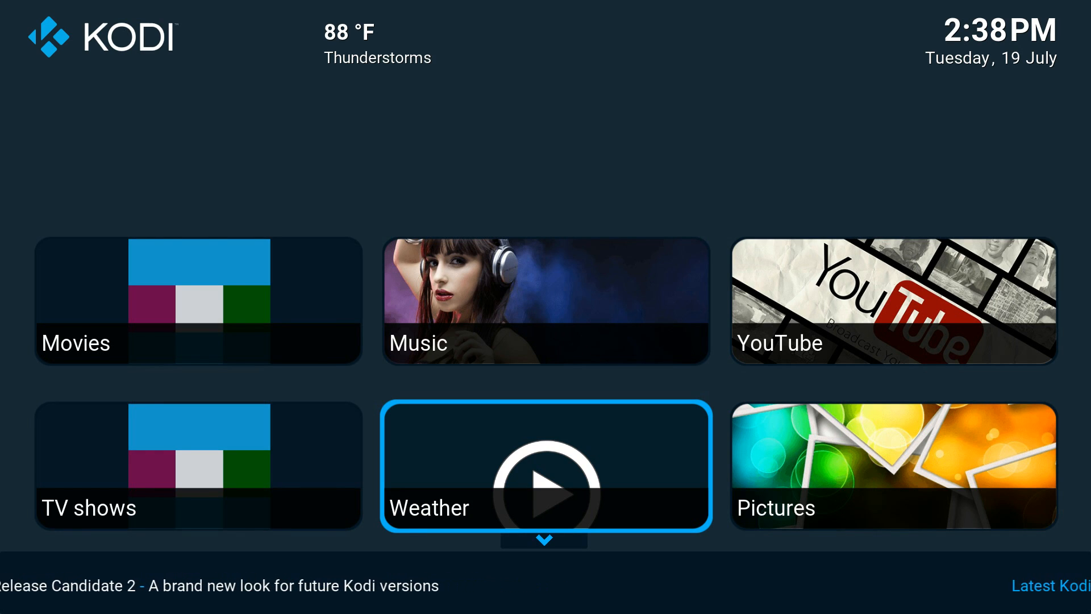
Open the system settings from the home screen and go to the add-on browser.
key("Right")
key("Right")
key("Right")
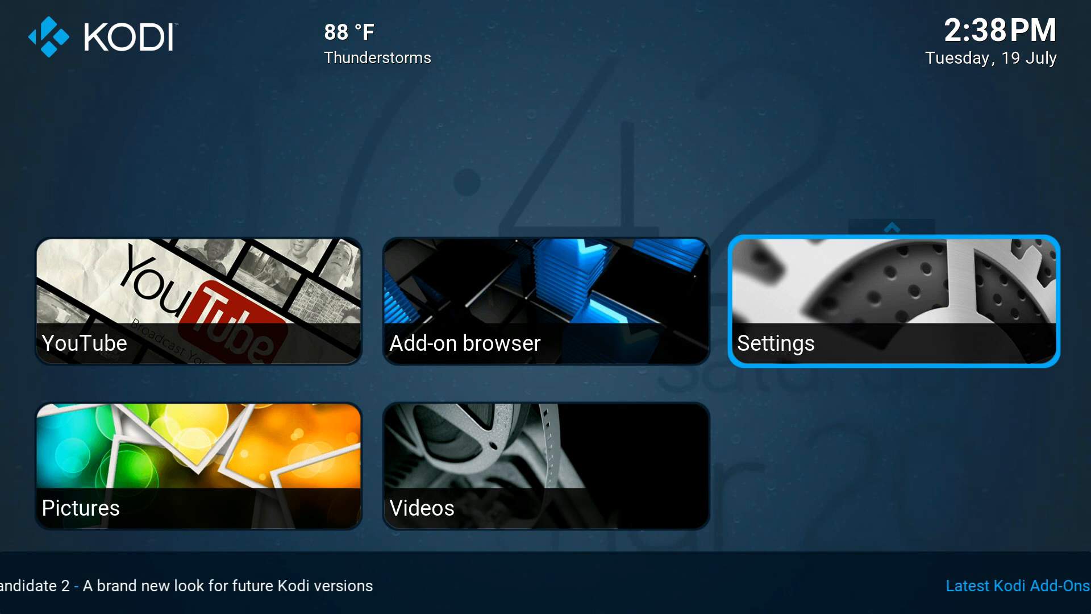
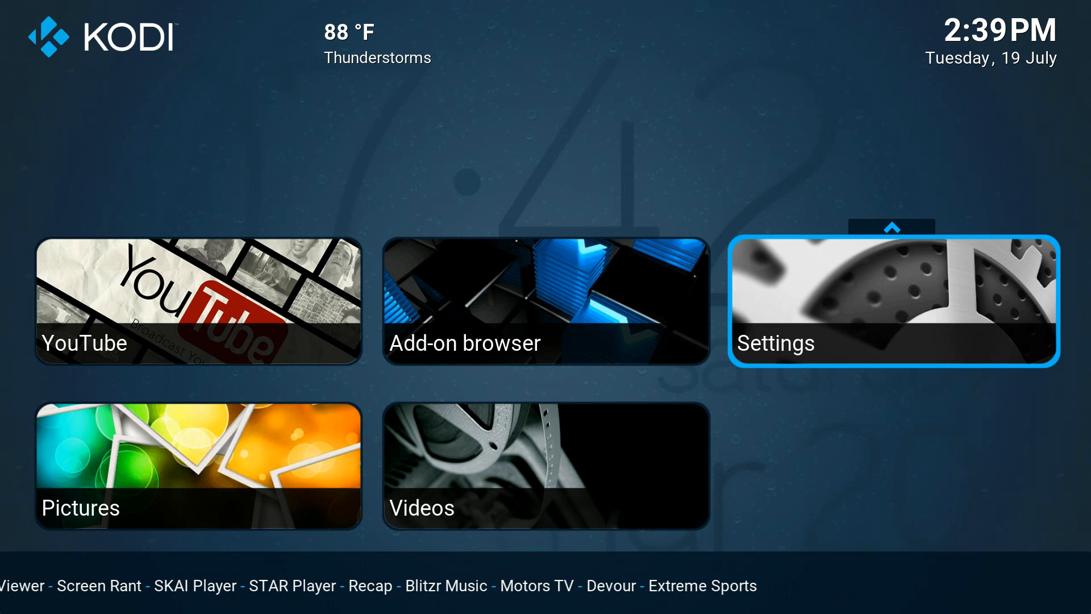
key("Down")
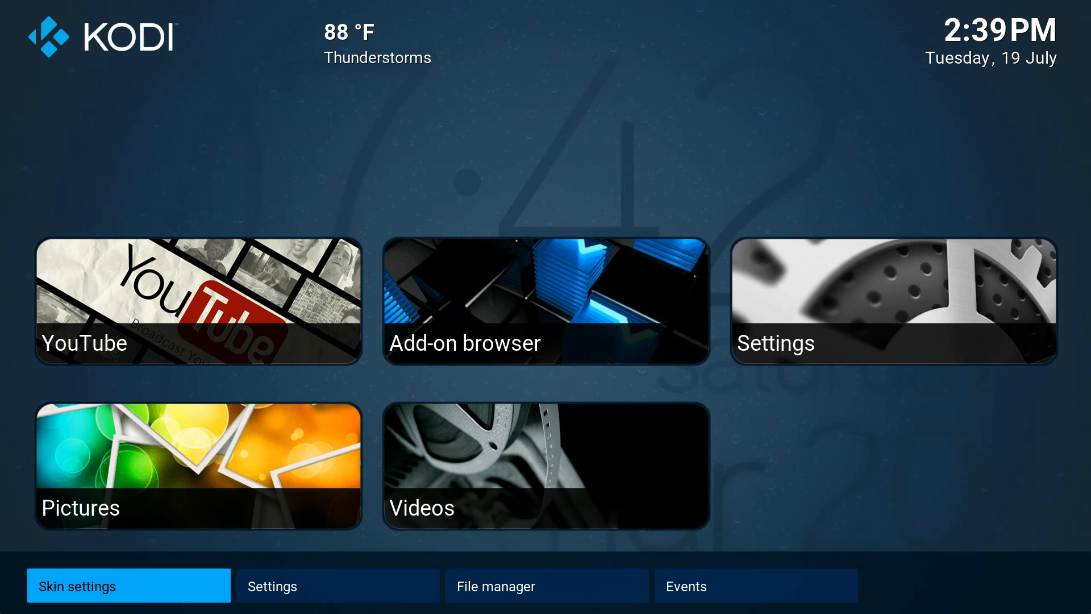
key("Right")
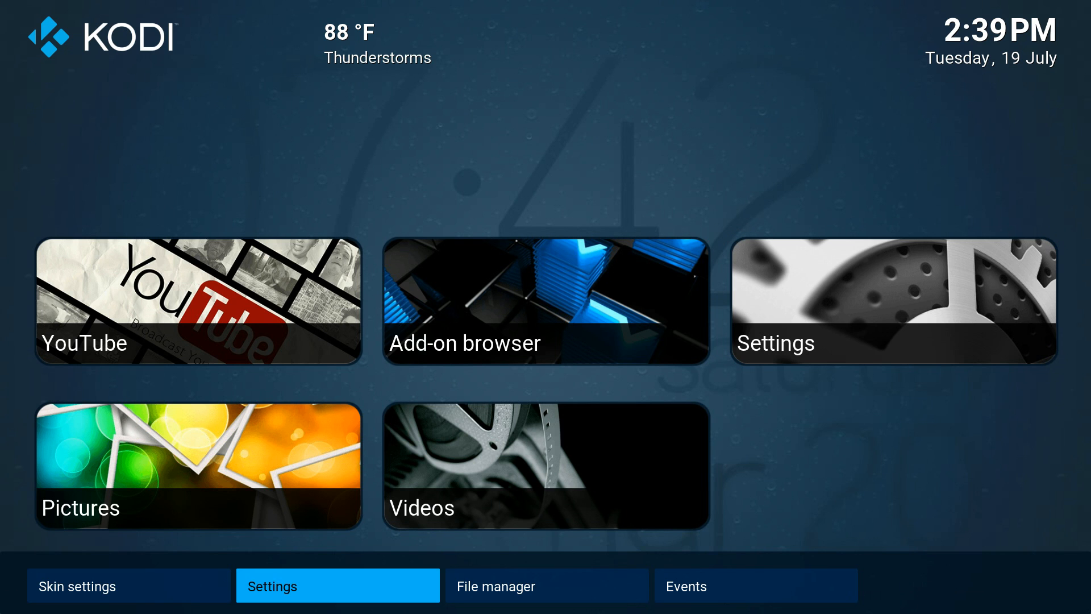
key("Return")
key("Up")
key("Up")
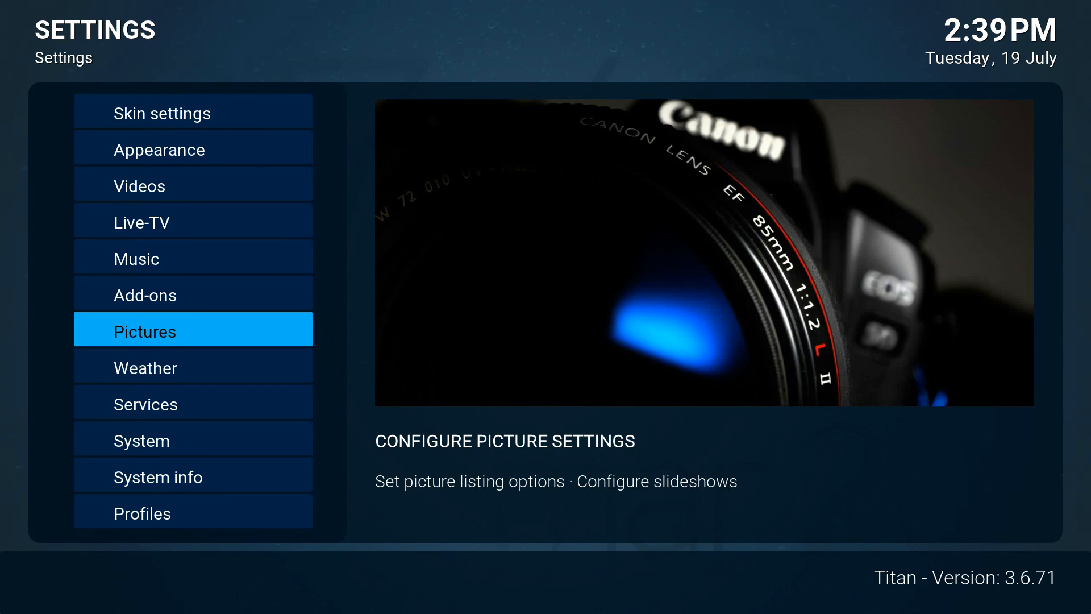
key("Return")
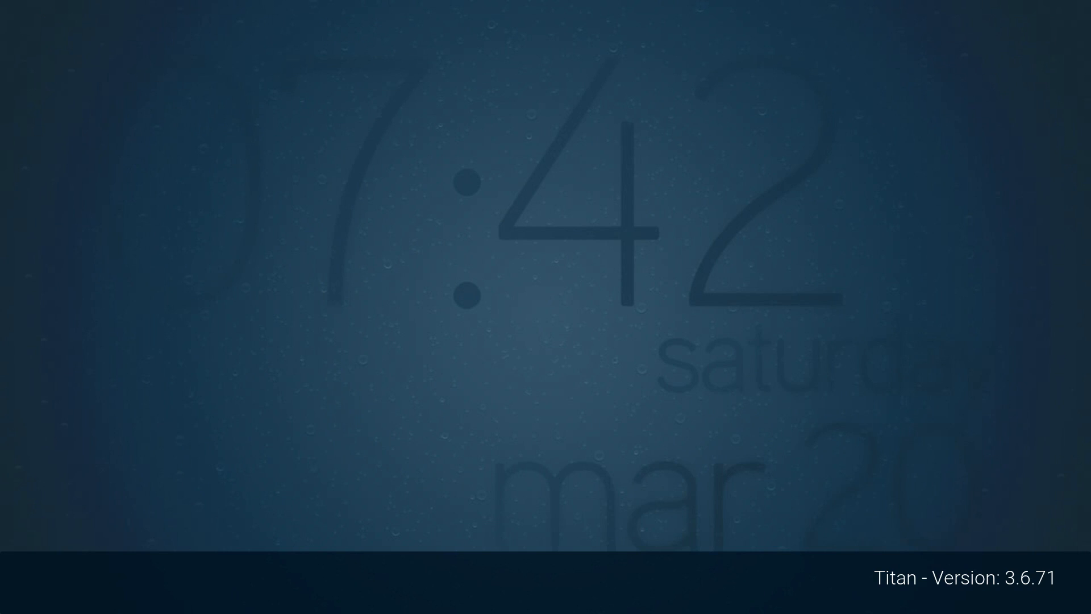
Open the PVR clients category of the installed add-ons under My add-ons.
key("Down")
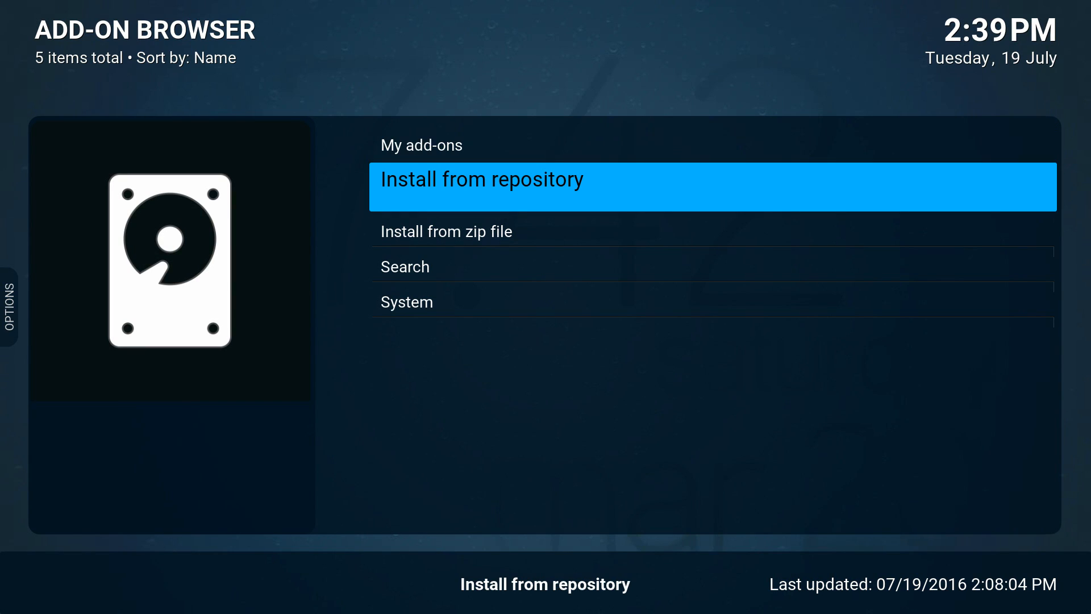
key("Up")
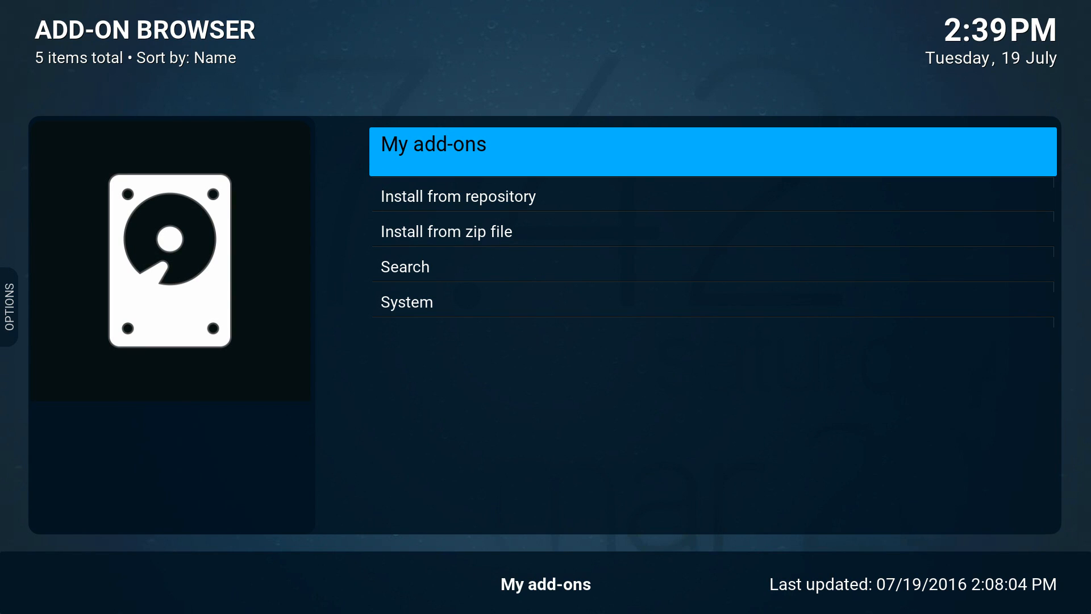
key("Return")
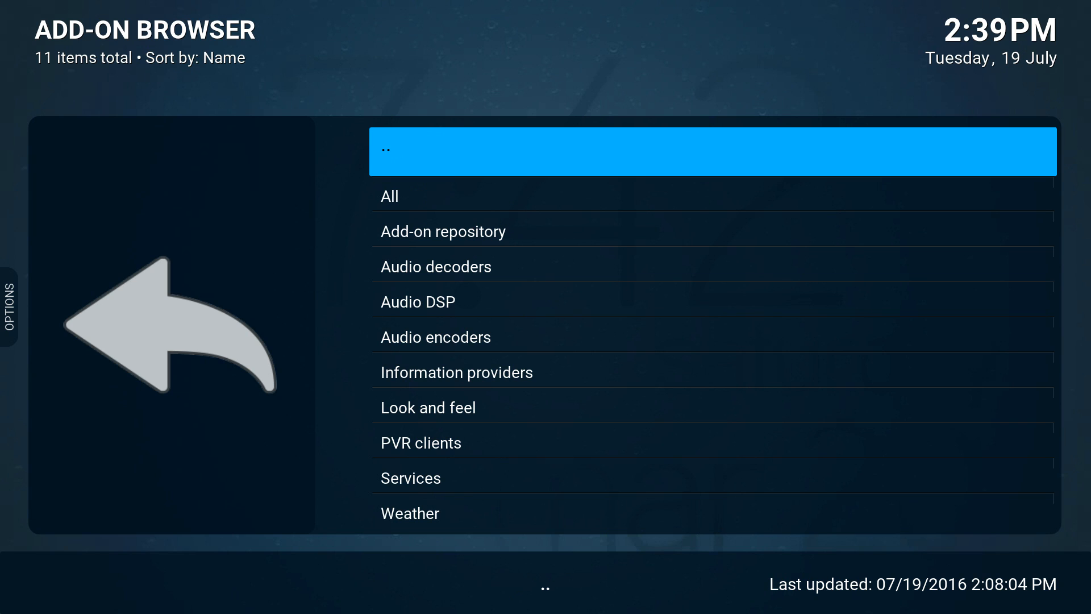
key("Down")
key("Down")
key("Down")
key("Down")
key("Down")
key("Down")
key("Down")
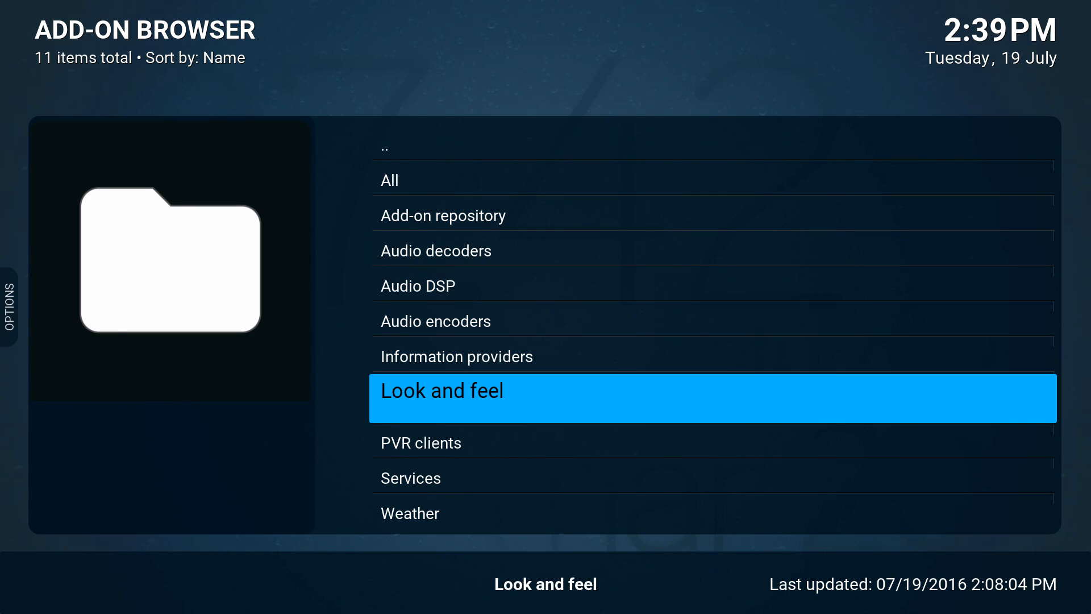
key("Down")
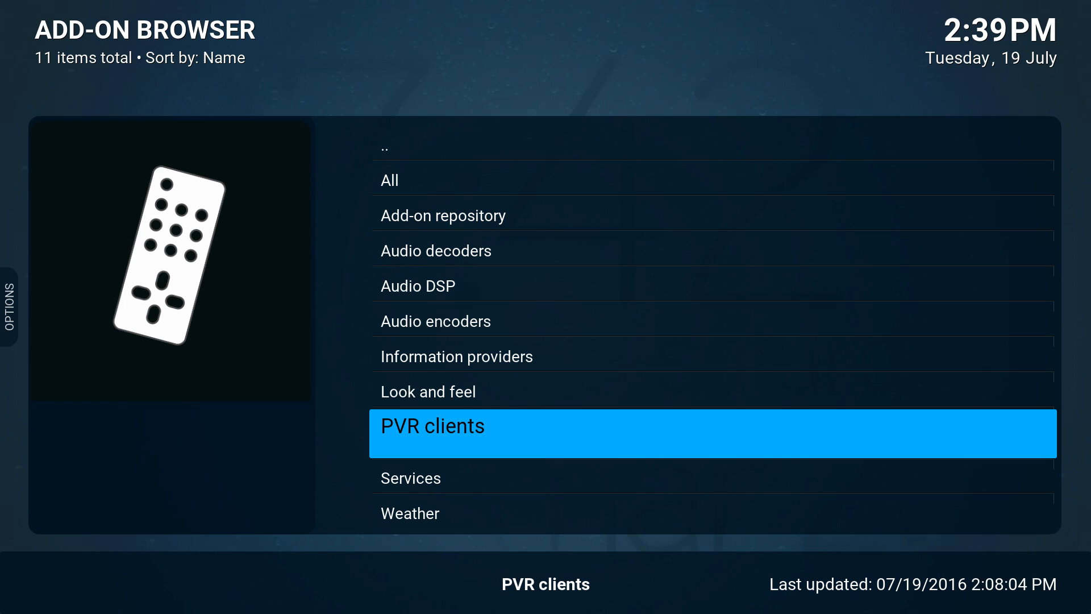
key("Return")
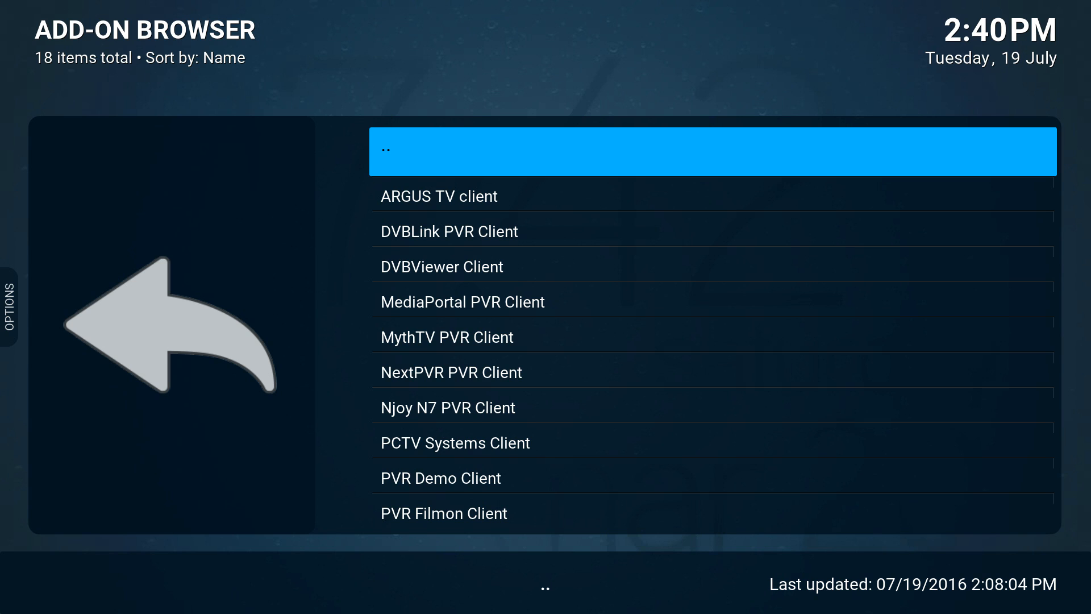
Open the add-on information of the PVR WMC Client.
key("Up")
key("Up")
key("Up")
key("Up")
key("Up")
key("Up")
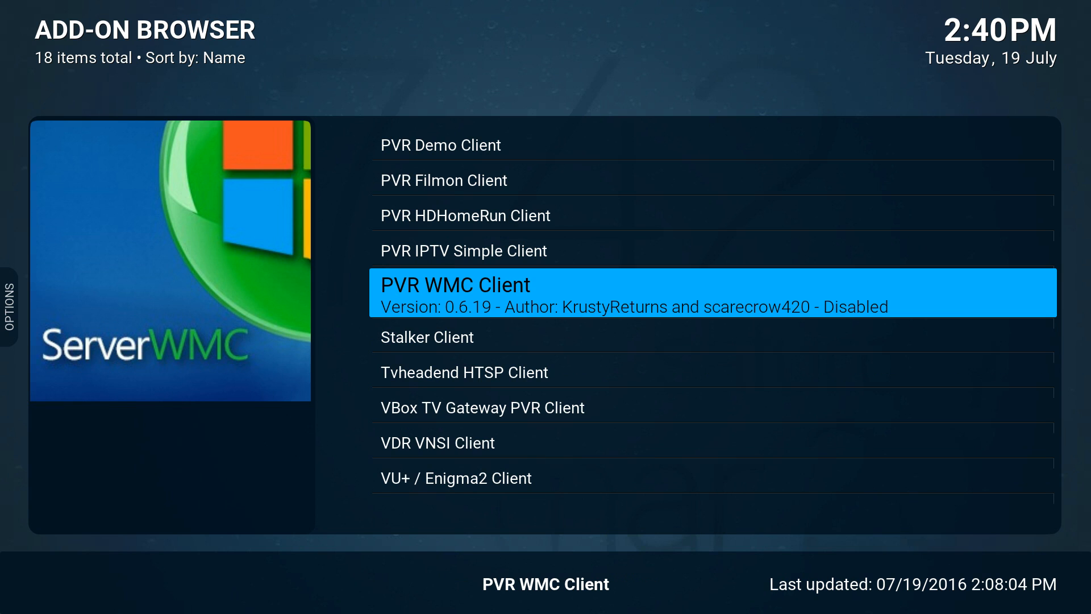
key("Return")
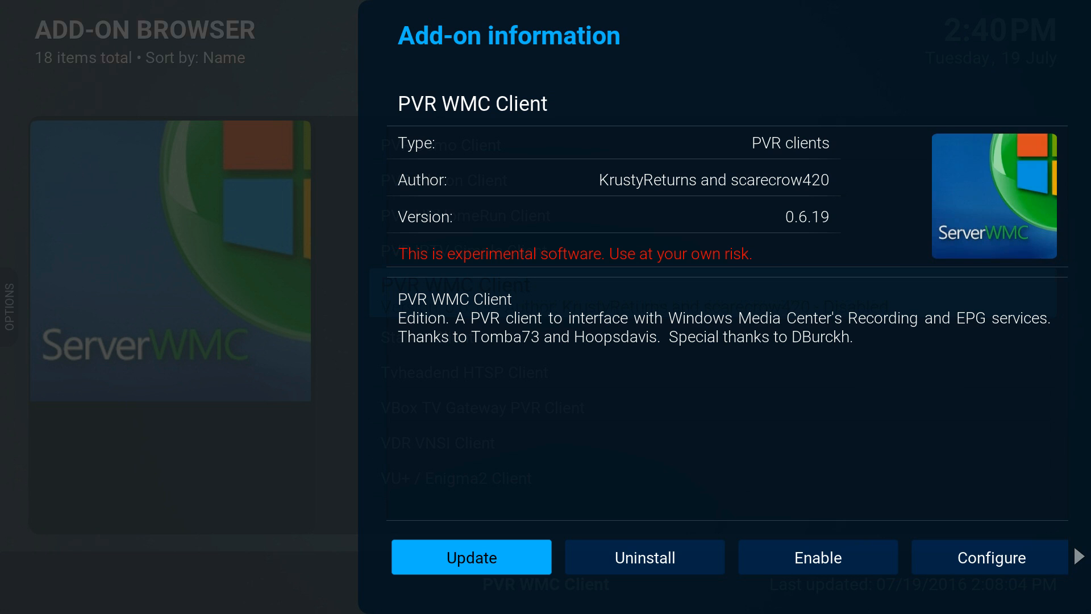
Enable the PVR WMC Client and open its configuration settings.
key("Right")
key("Right")
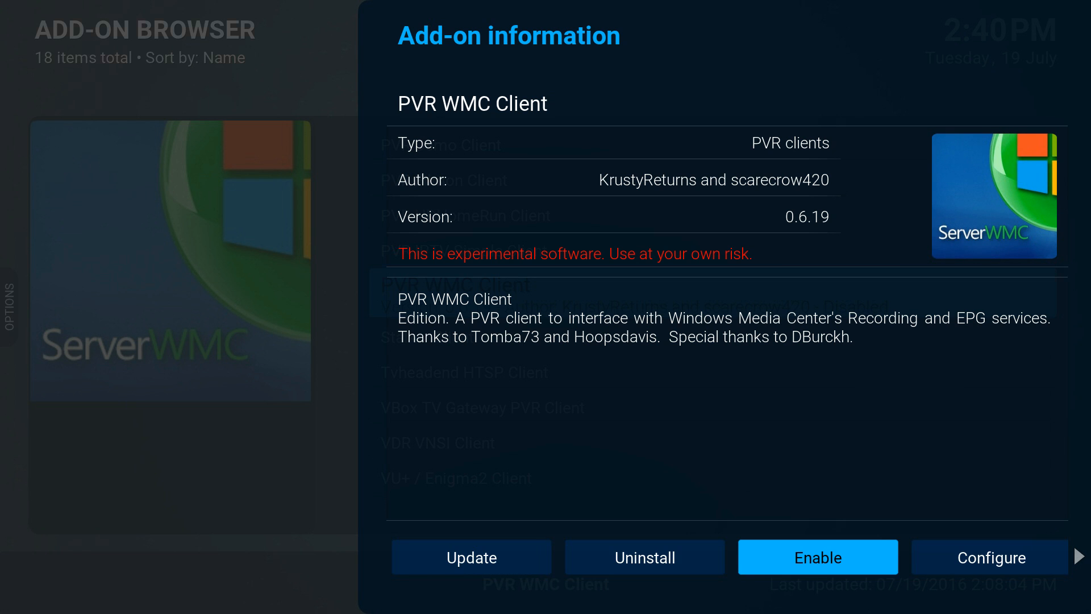
key("Return")
key("Right")
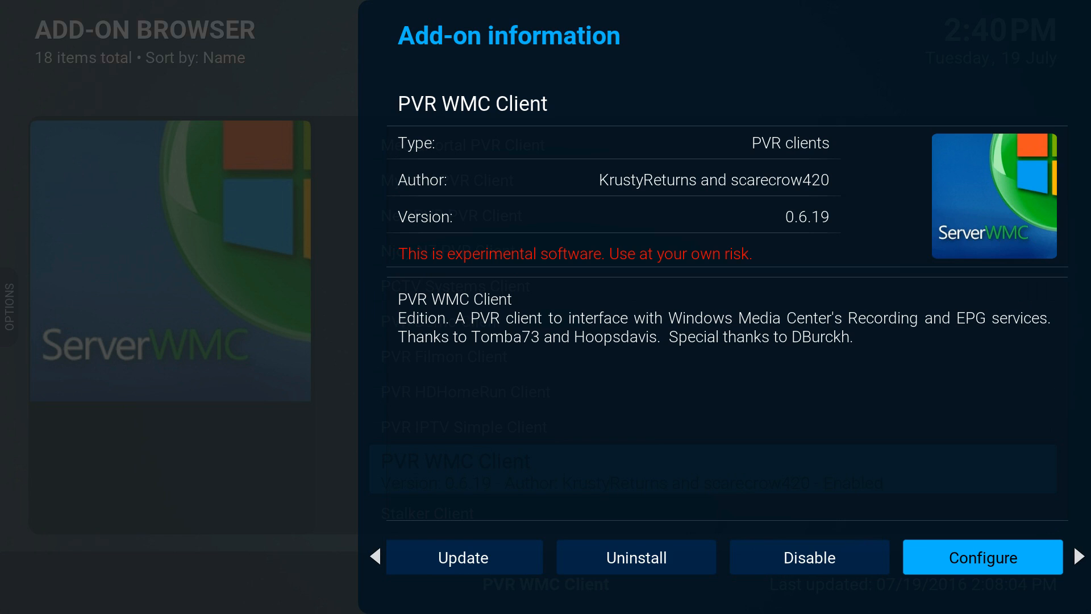
key("Return")
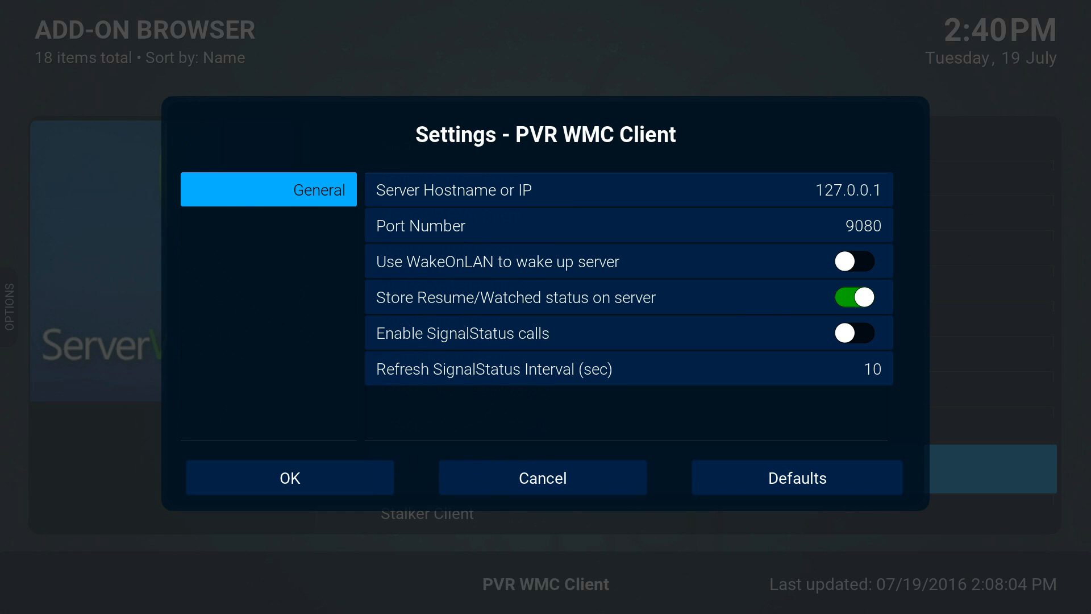
key("Right")
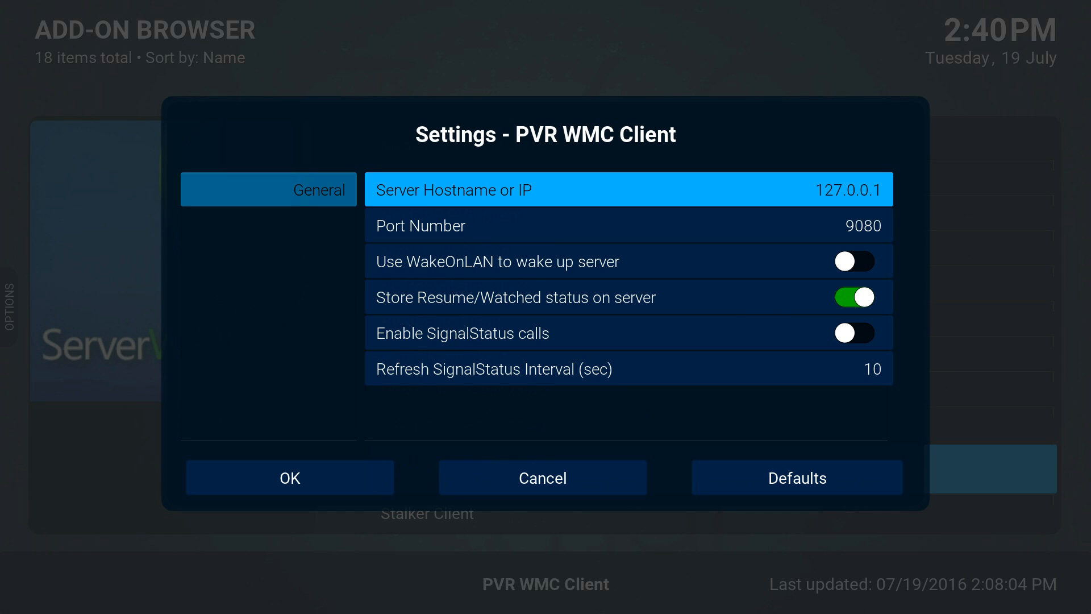
key("Return")
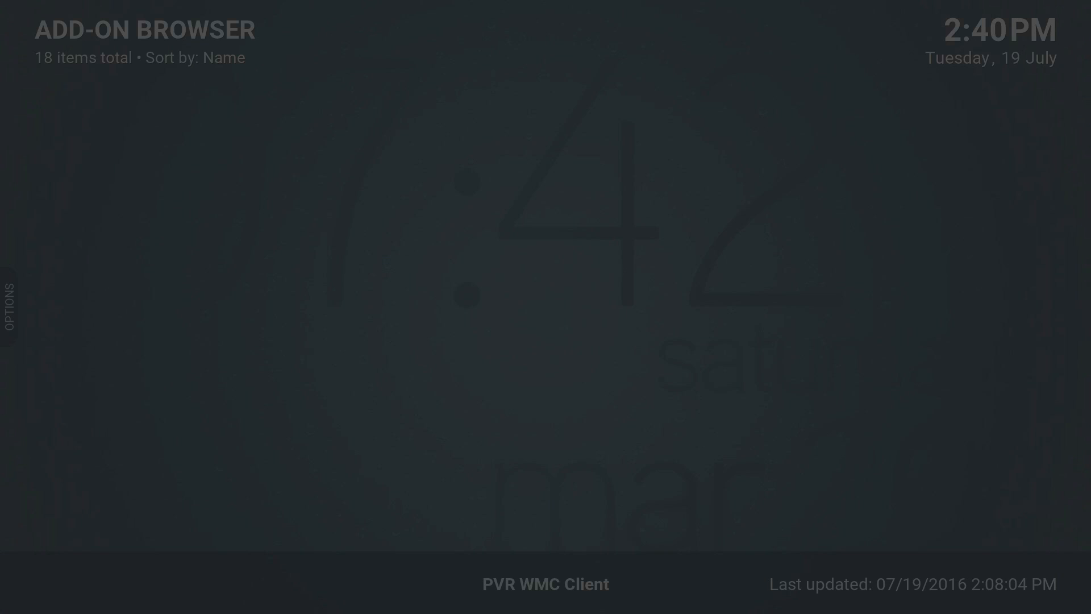
key("BackSpace")
key("BackSpace")
key("BackSpace")
key("BackSpace")
key("BackSpace")
key("BackSpace")
key("BackSpace")
key("BackSpace")
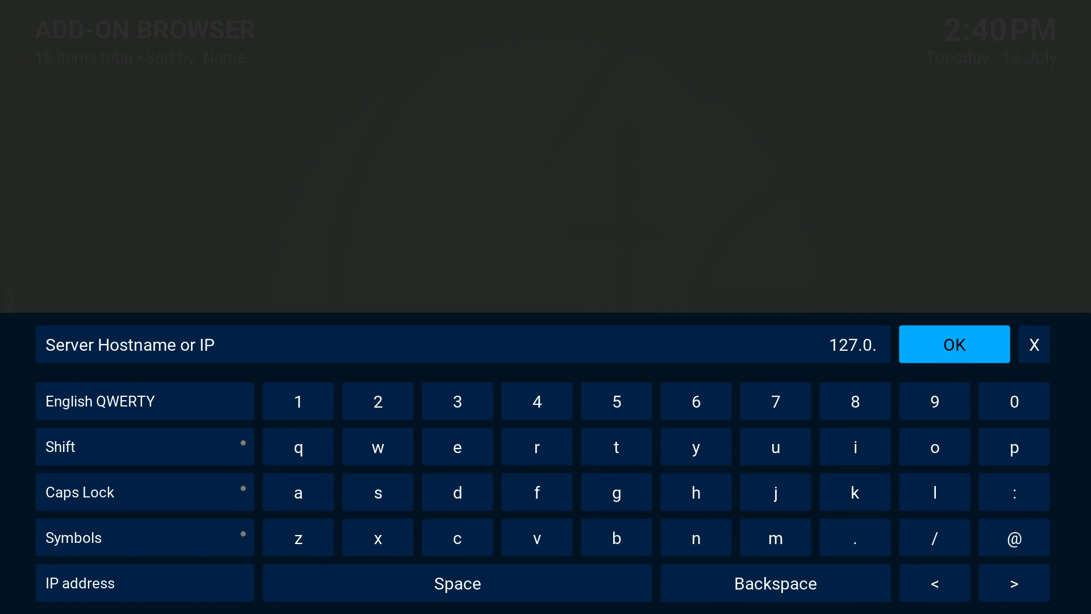
key("BackSpace")
type("192.168.")
type(".26")
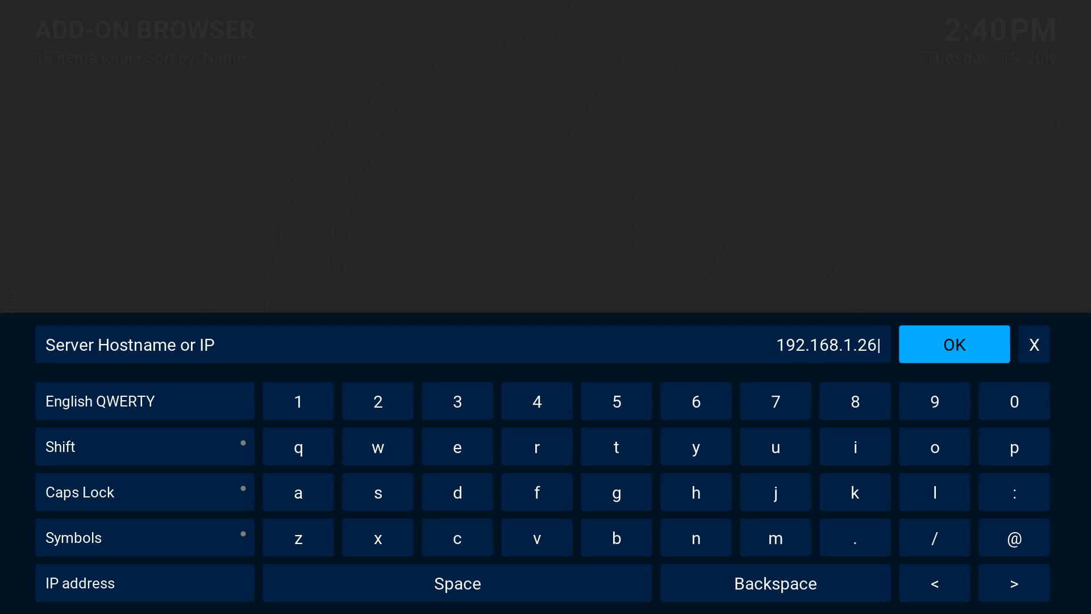
key("Return")
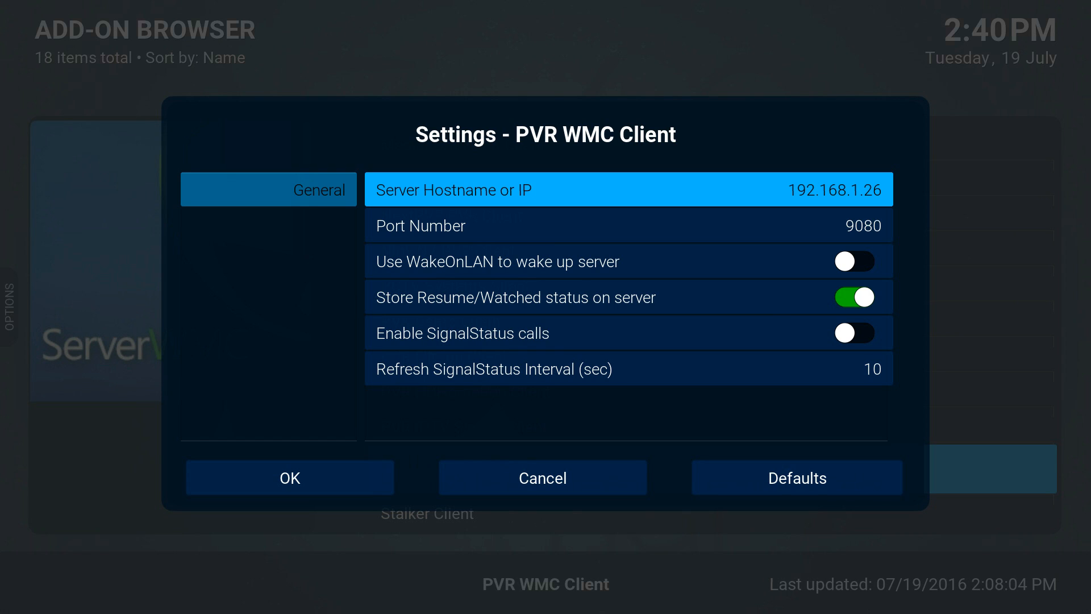
Enable the use of WakeOnLAN to wake up the server and save the PVR WMC Client settings.
key("Down")
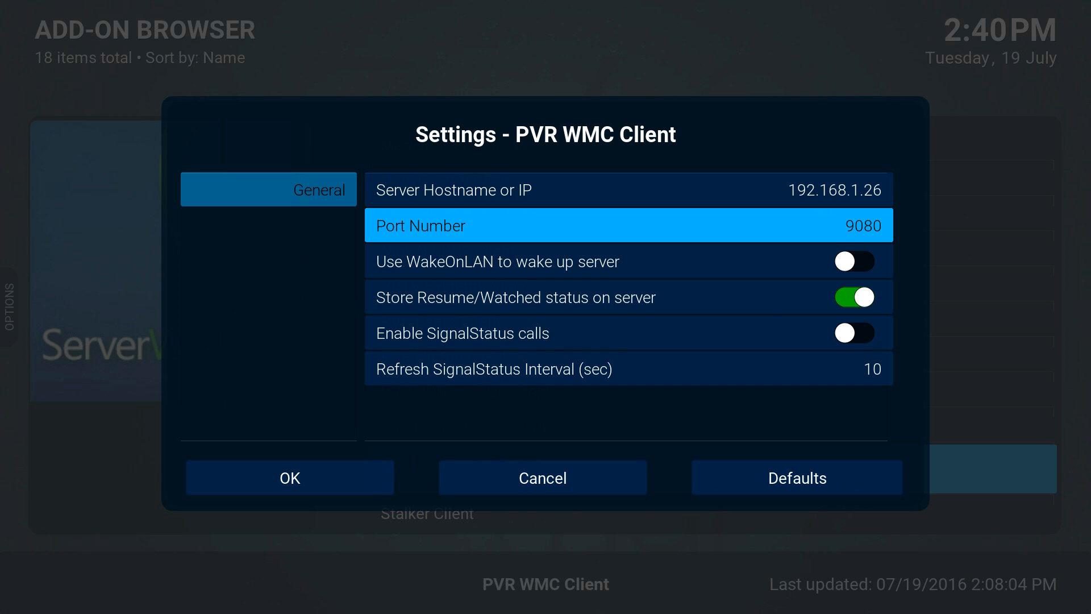
key("Down")
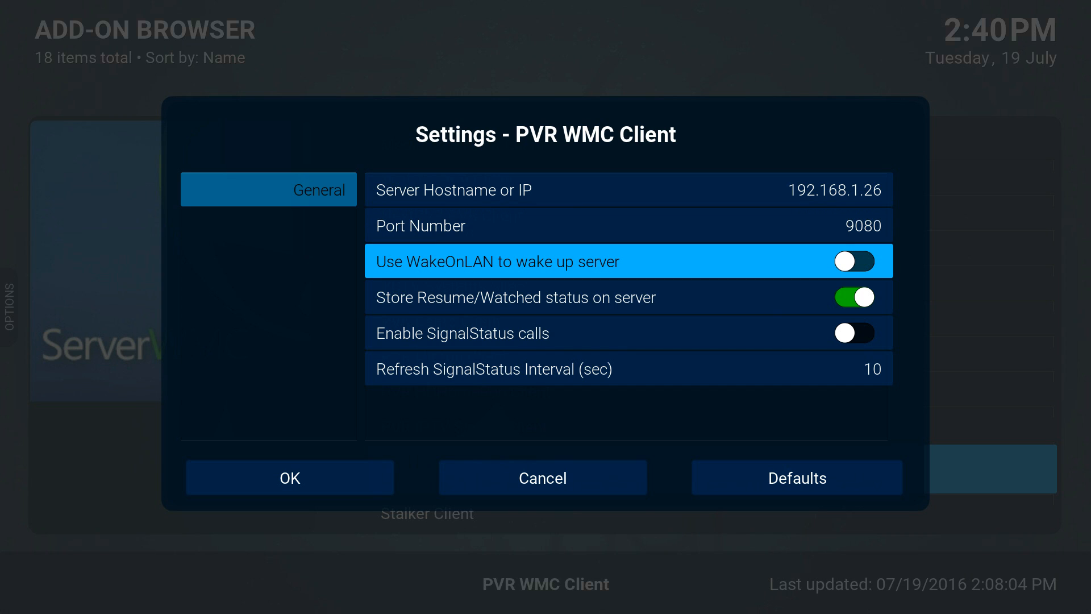
key("Return")
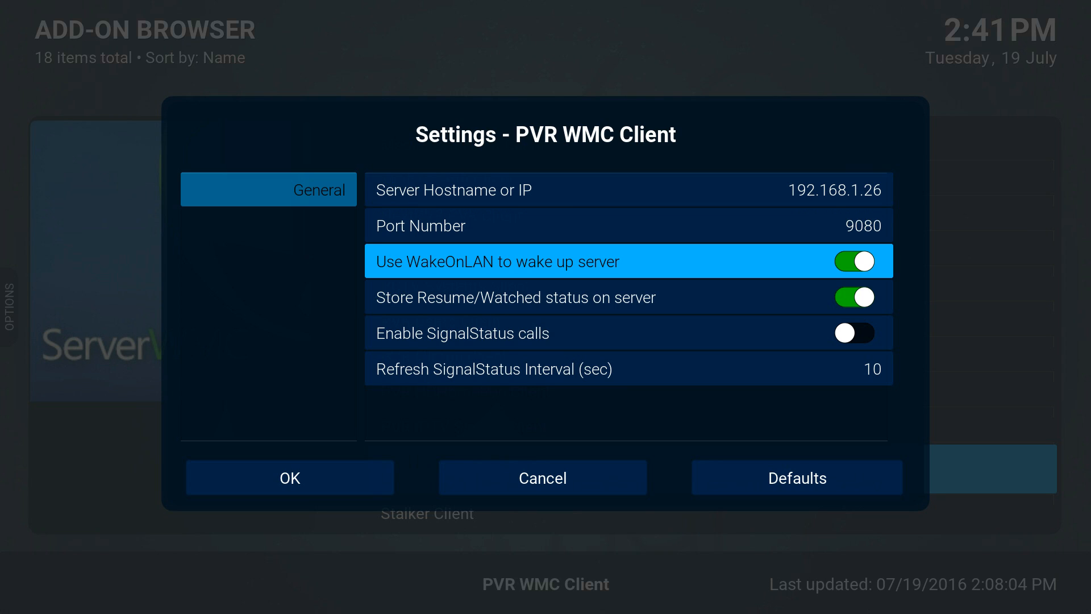
key("Down")
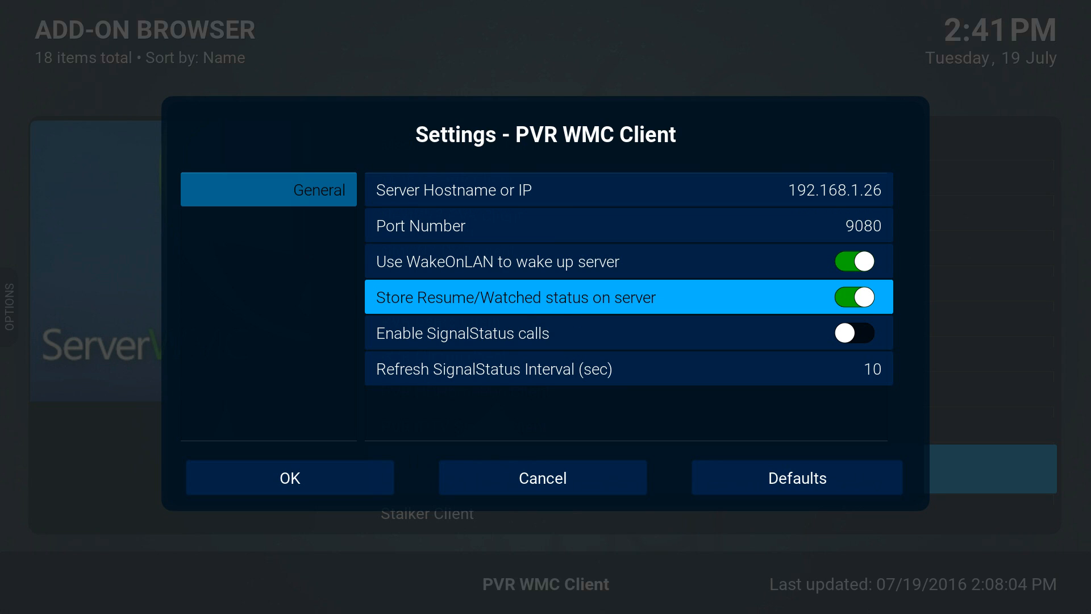
key("Down")
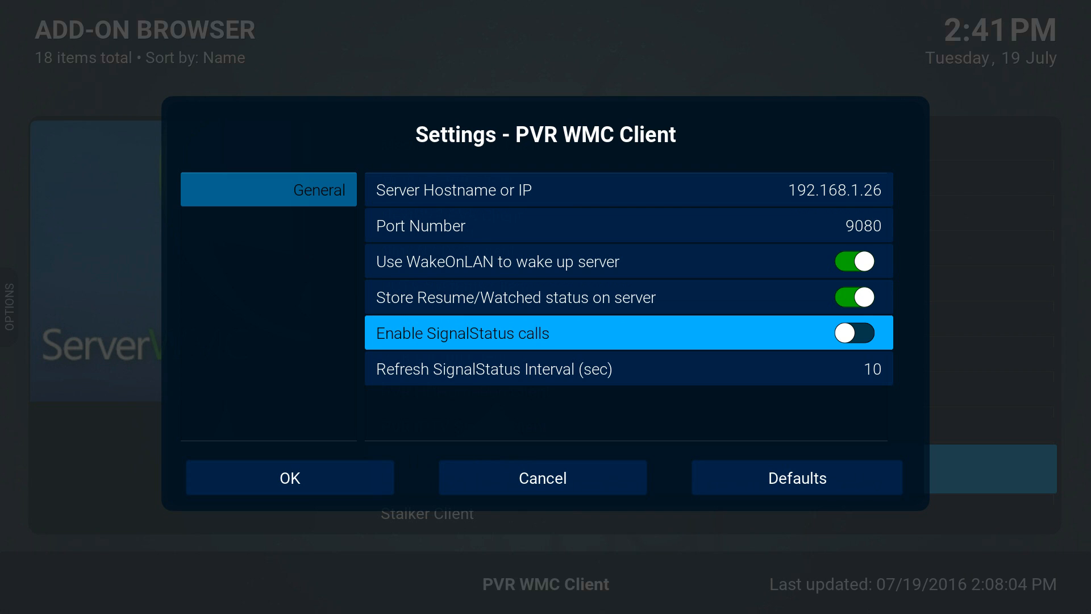
key("Down")
key("Down")
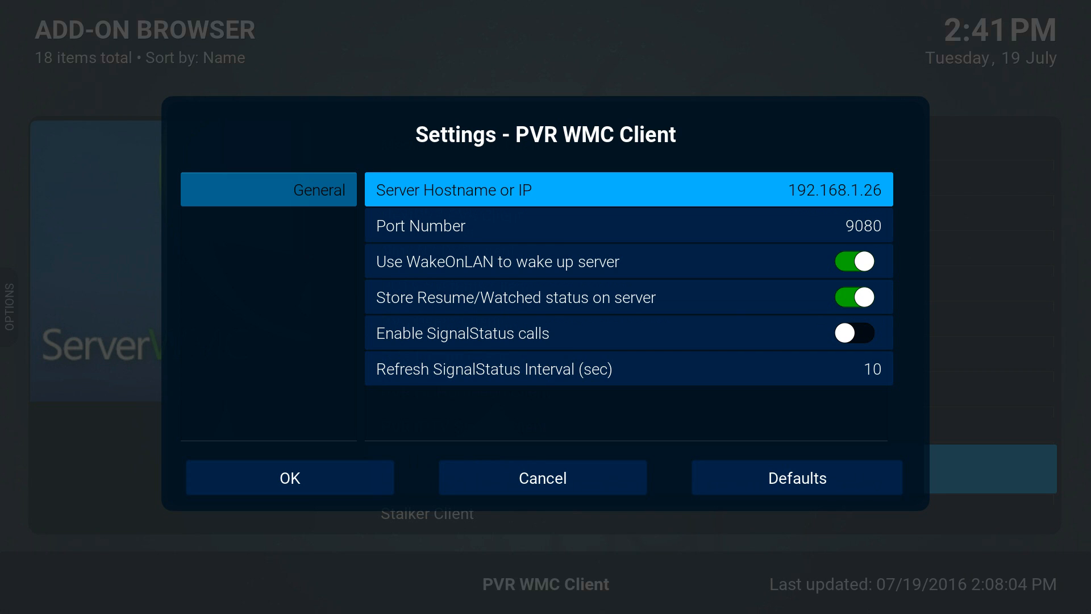
key("Up")
key("Left")
key("Down")
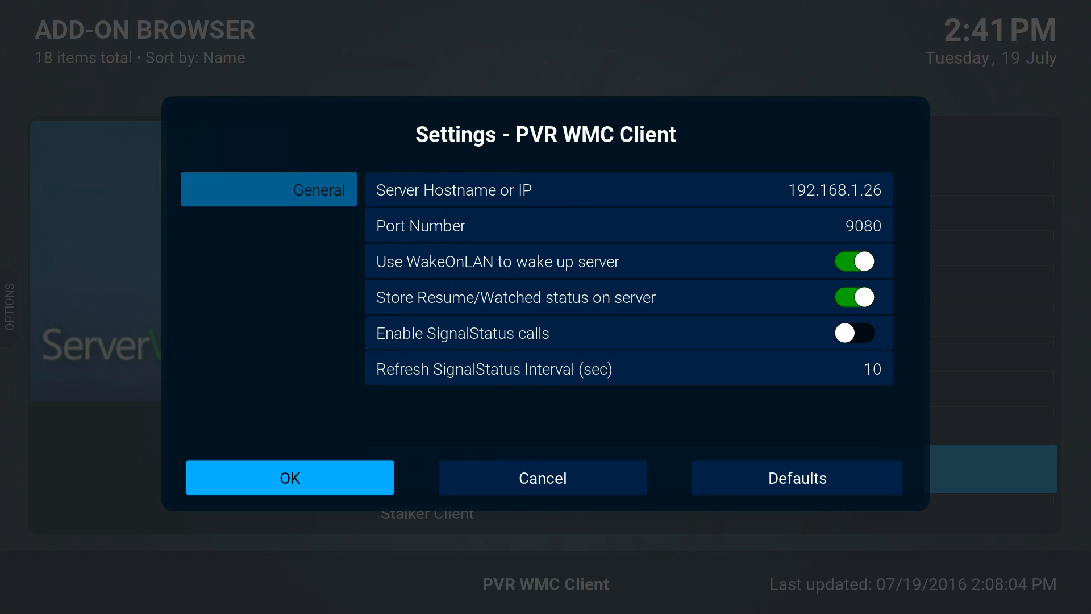
key("Return")
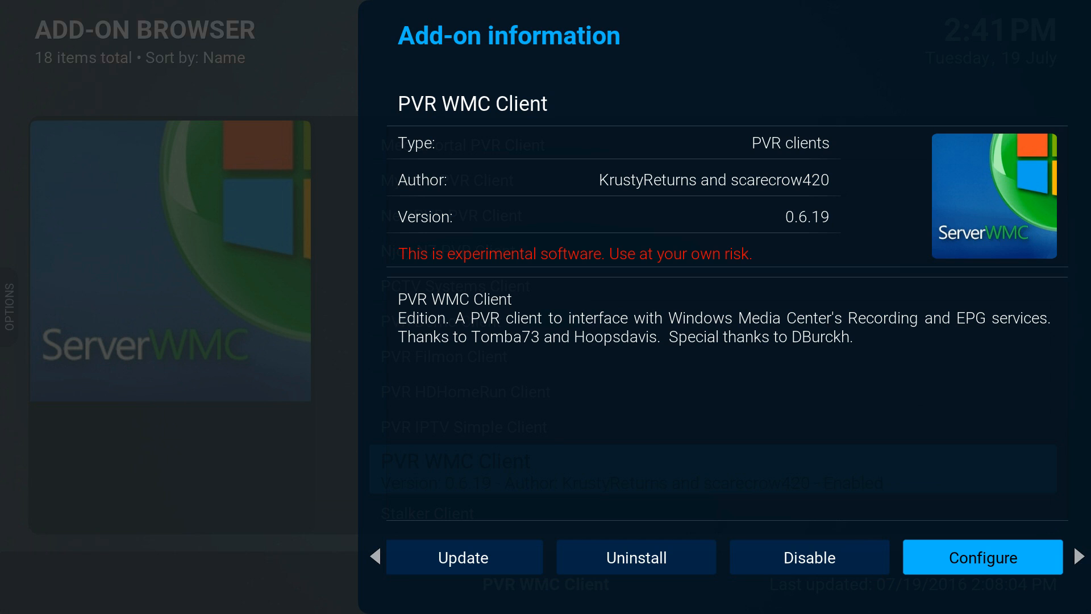
Close the PVR WMC Client information and leave the add-on browser and settings for the home screen.
key("Escape")
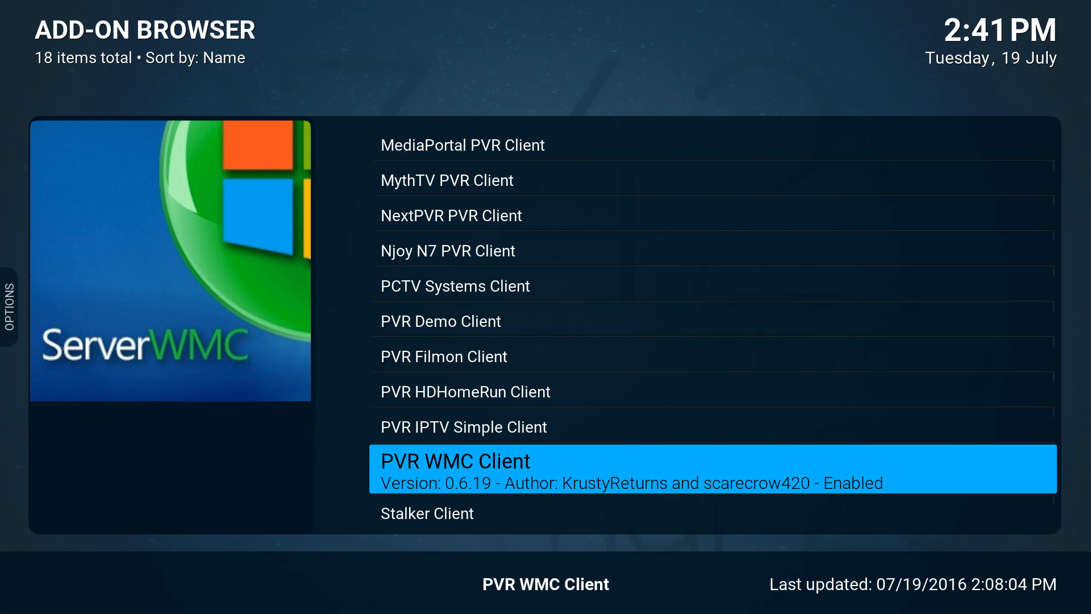
key("BackSpace")
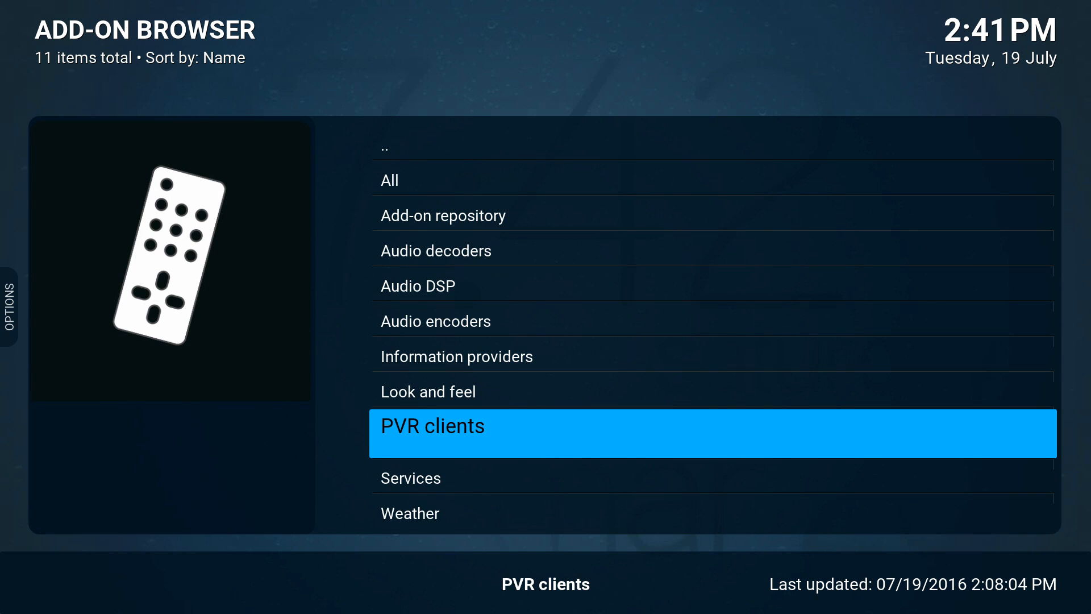
key("BackSpace")
key("BackSpace")
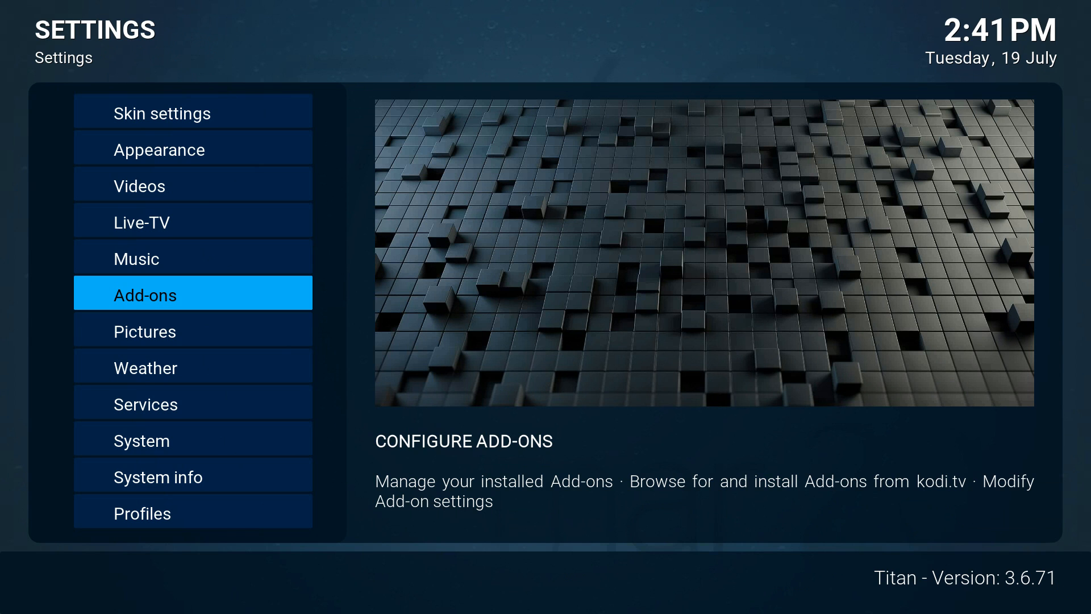
key("BackSpace")
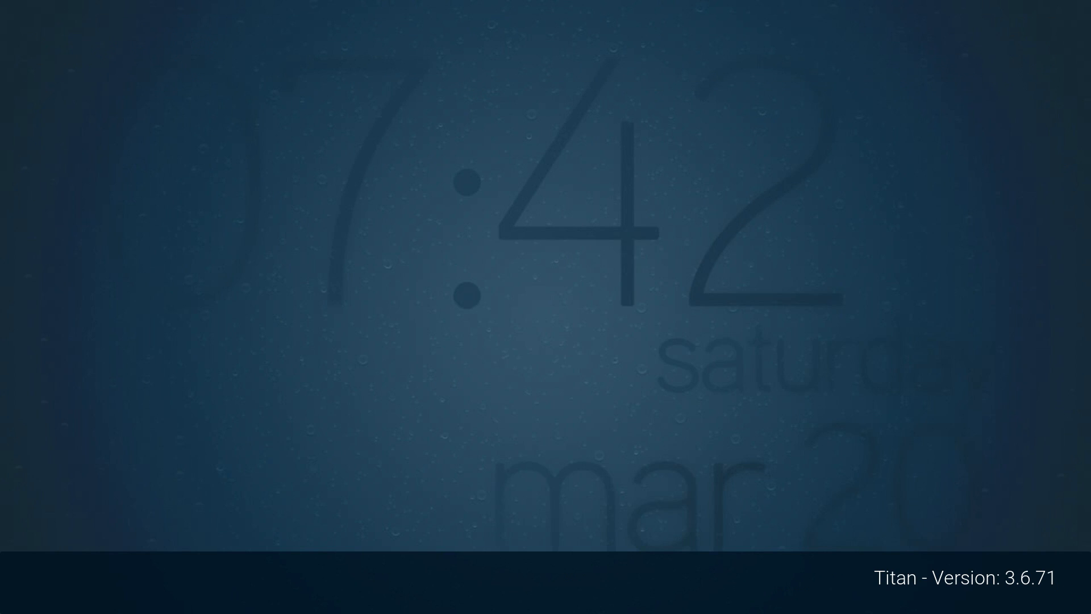
Enable live TV in the general Live-TV settings.
key("Down")
key("Right")
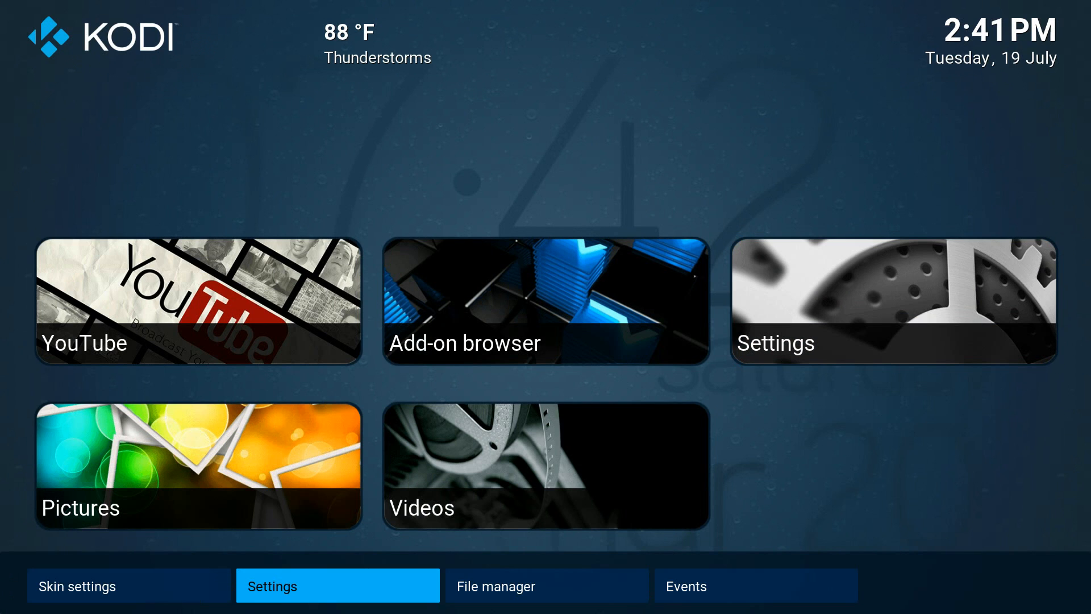
key("Return")
key("Up")
key("Up")
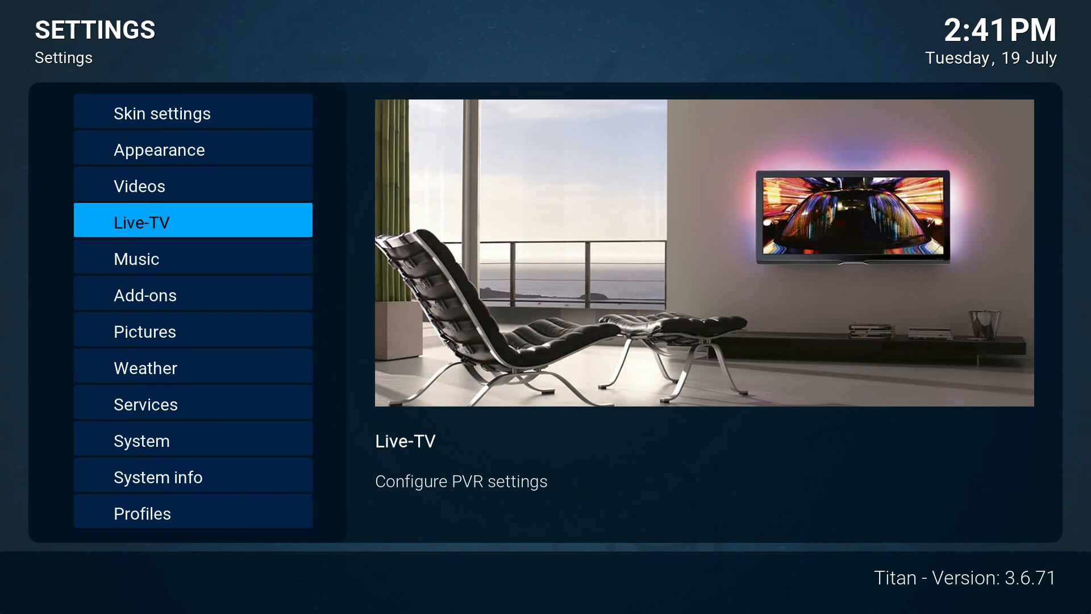
key("Return")
key("Right")
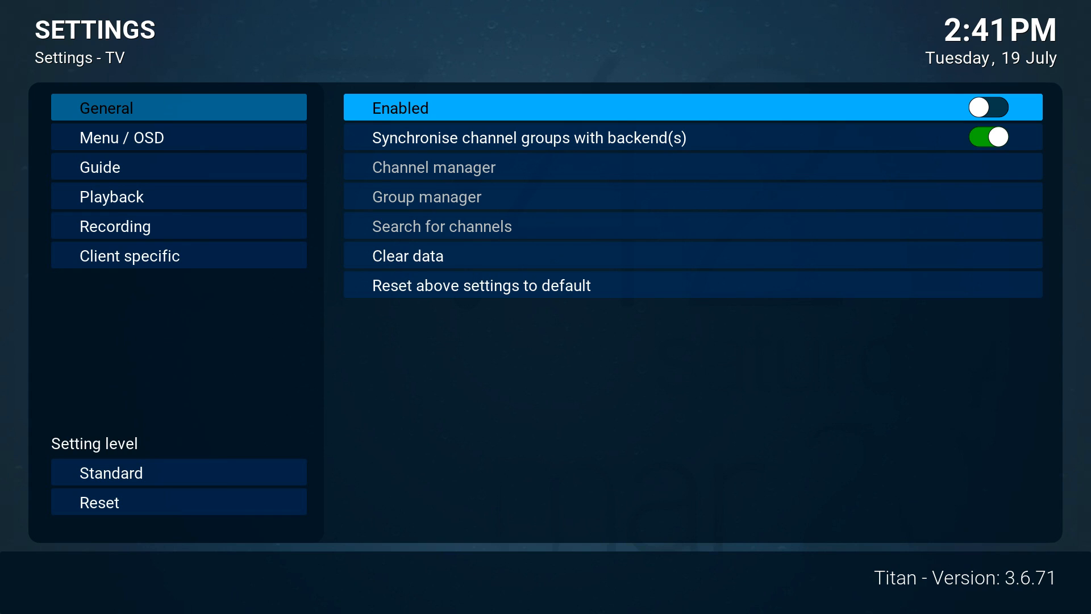
key("Return")
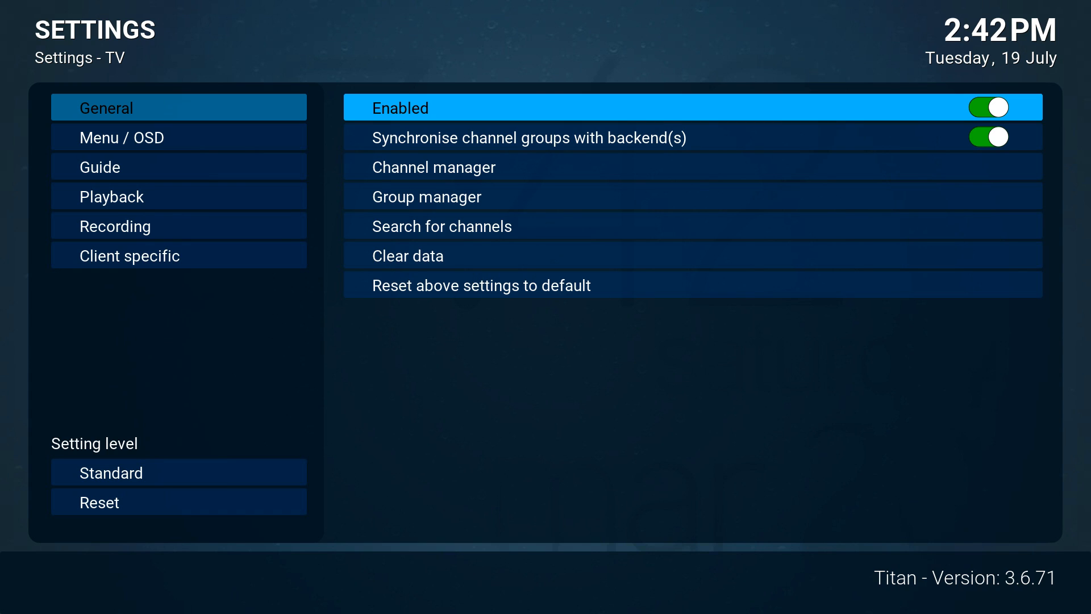
Examine the options in the Menu / OSD and Guide categories of the TV settings.
key("Left")
key("Down")
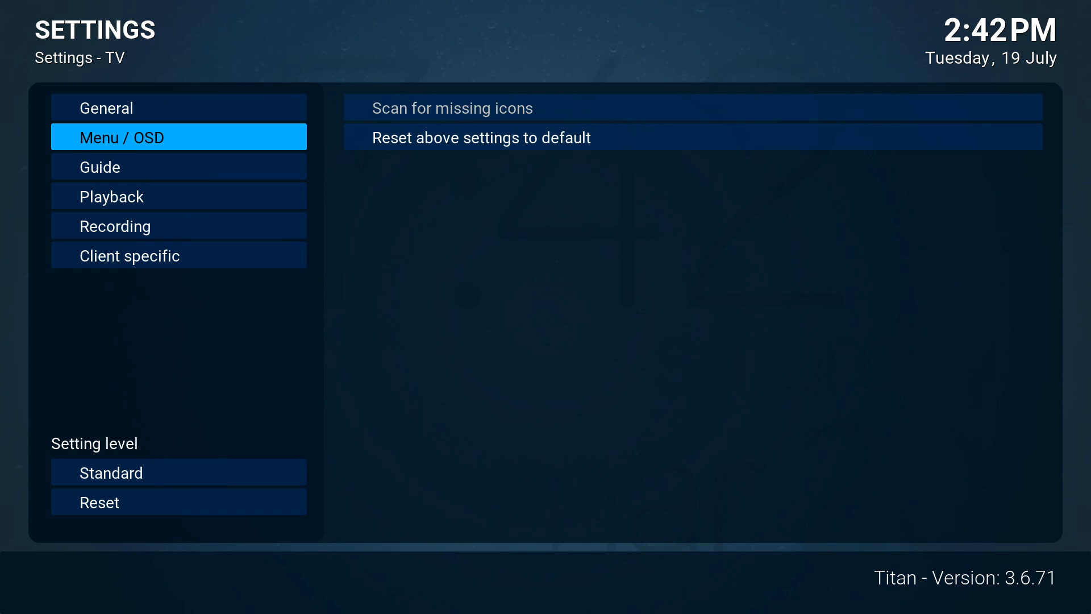
key("Down")
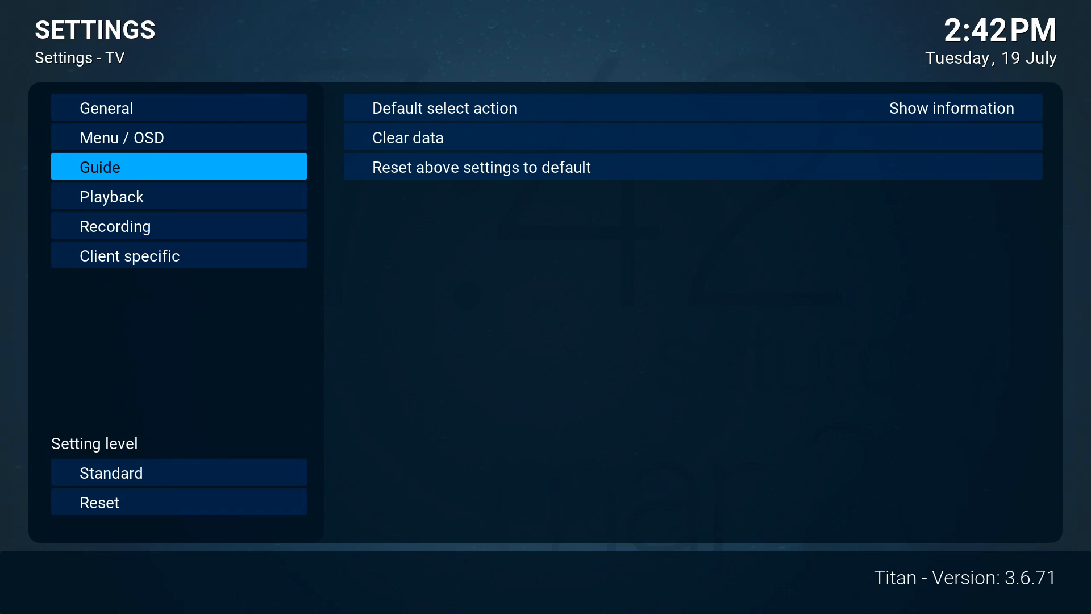
key("Up")
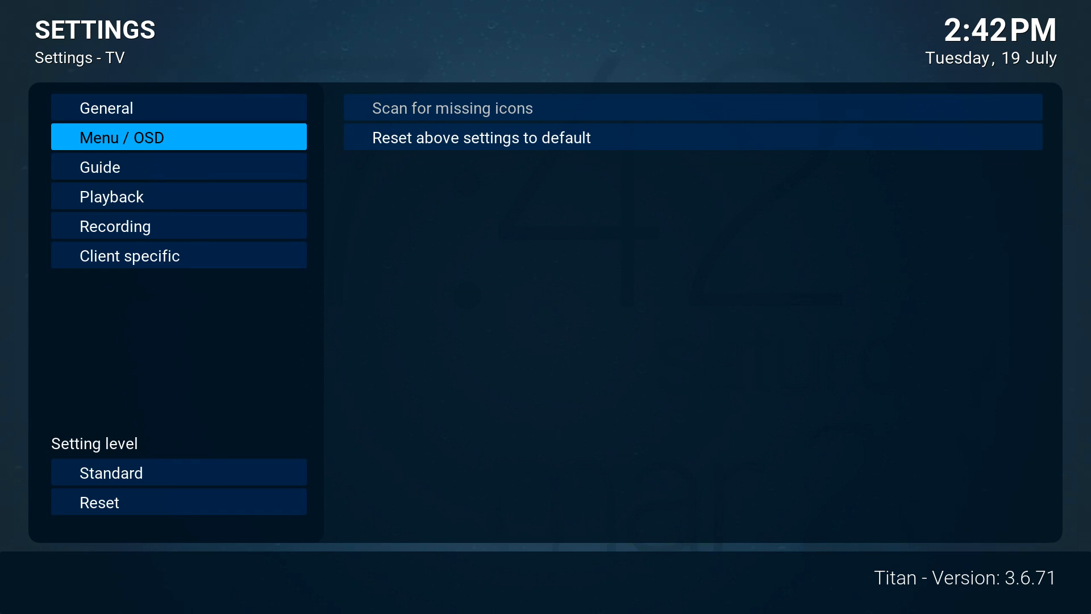
key("Down")
key("Up")
key("Up")
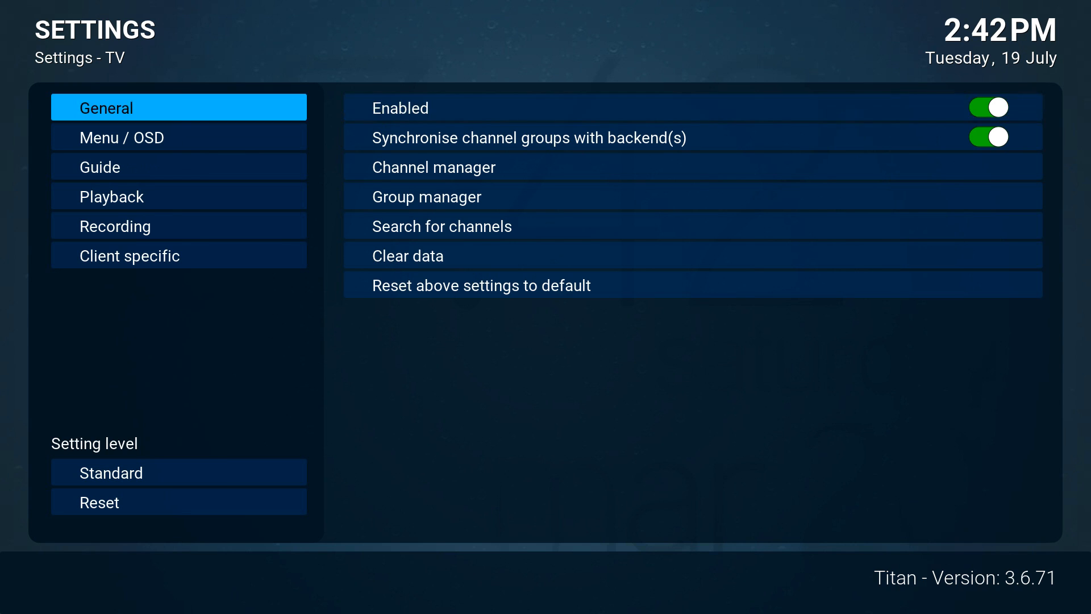
Open the channel manager from the general TV settings.
key("Right")
key("Down")
key("Down")
key("Return")
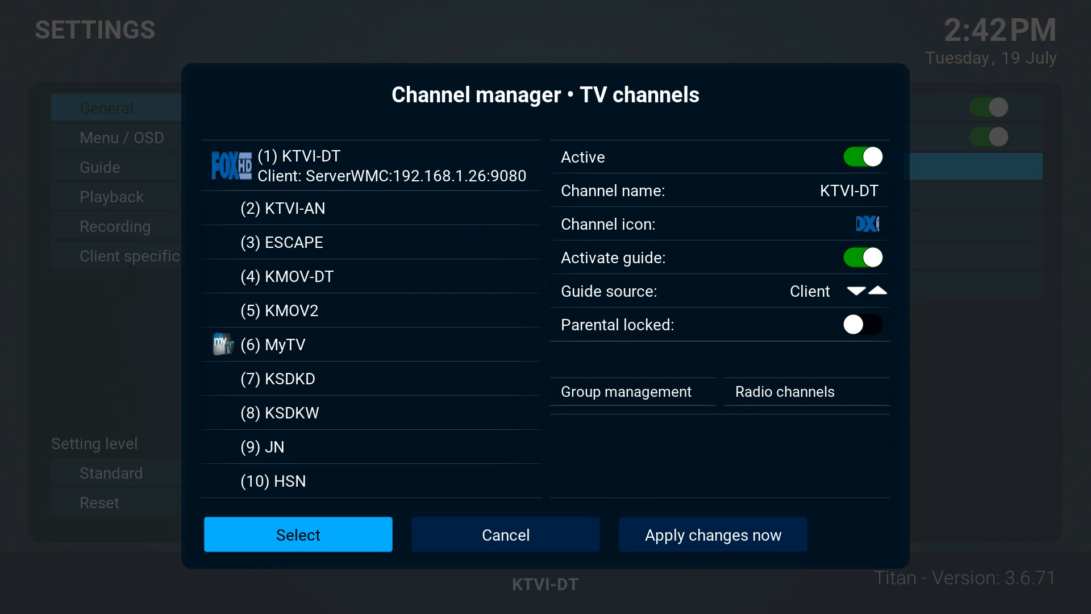
Deactivate the Rev'N channel in the TV channel list.
key("Up")
key("Down")
key("Down")
key("Down")
key("Down")
key("Down")
key("Down")
key("Down")
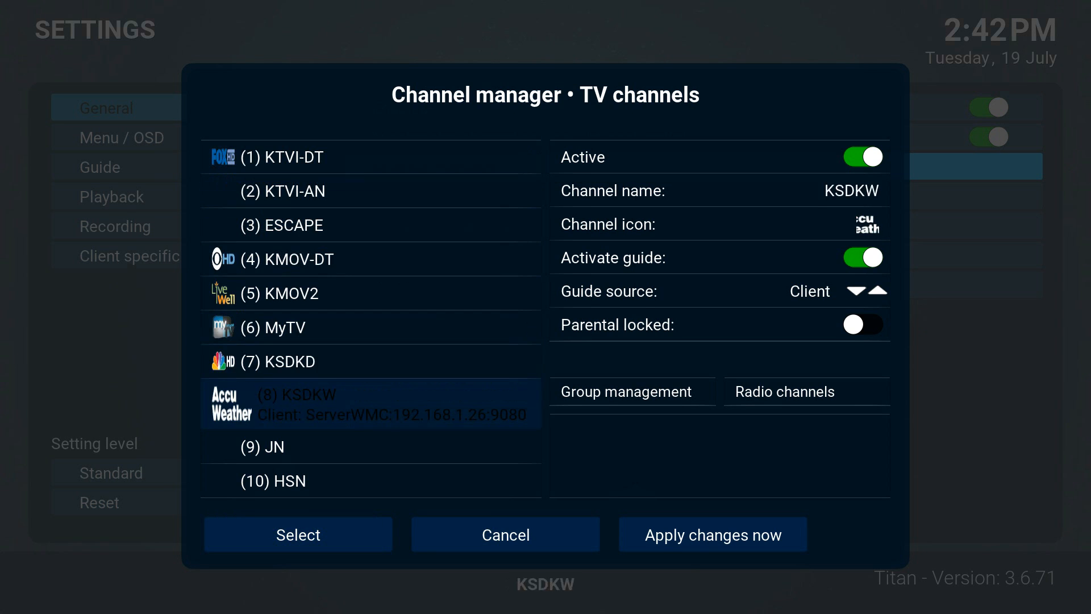
key("Down")
key("Down")
key("Down")
key("Down")
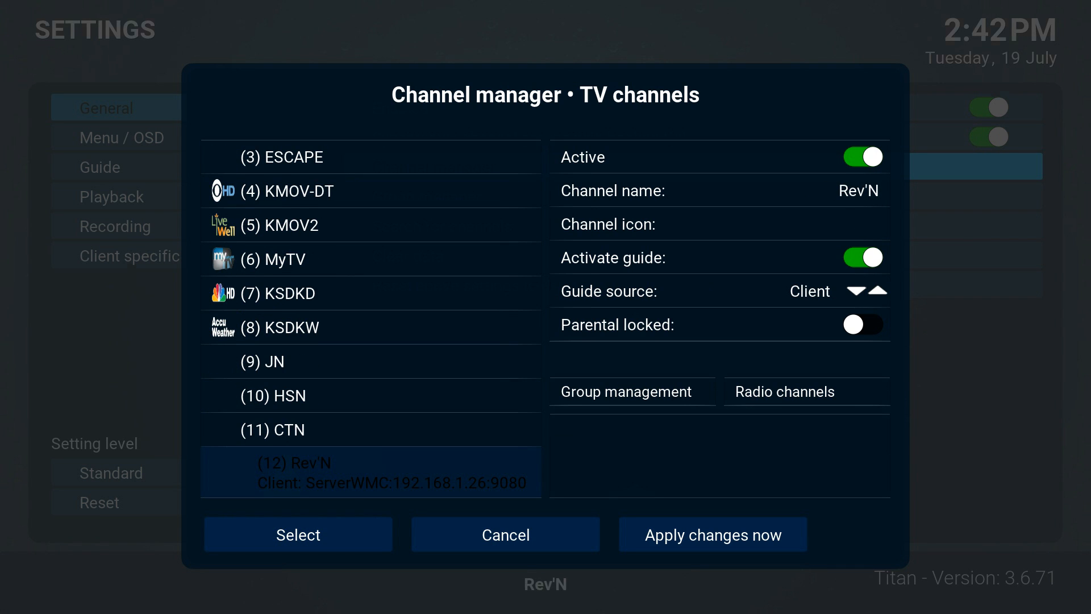
key("Right")
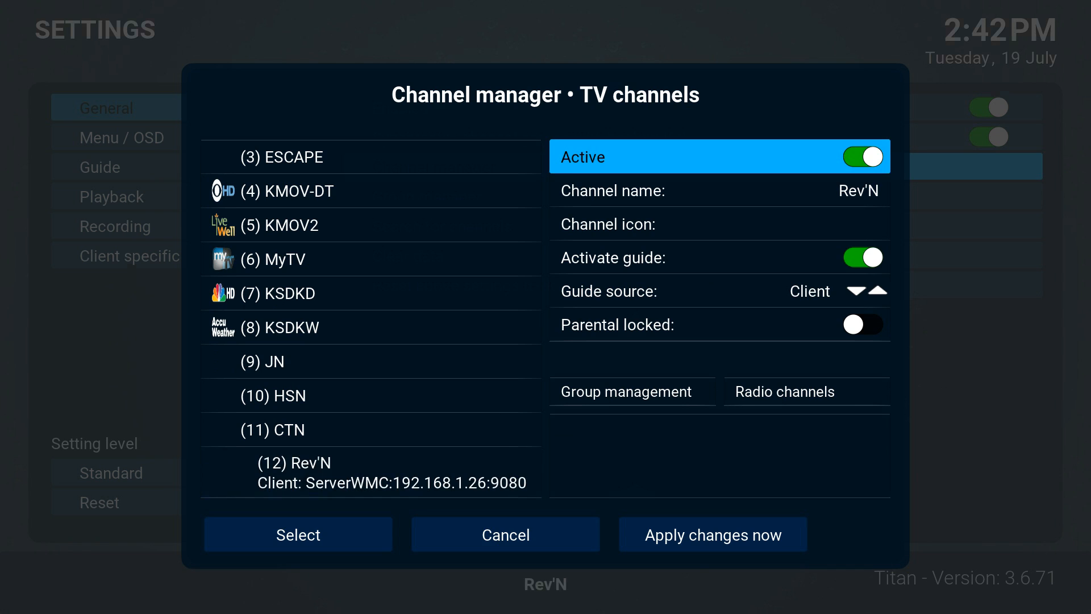
key("Return")
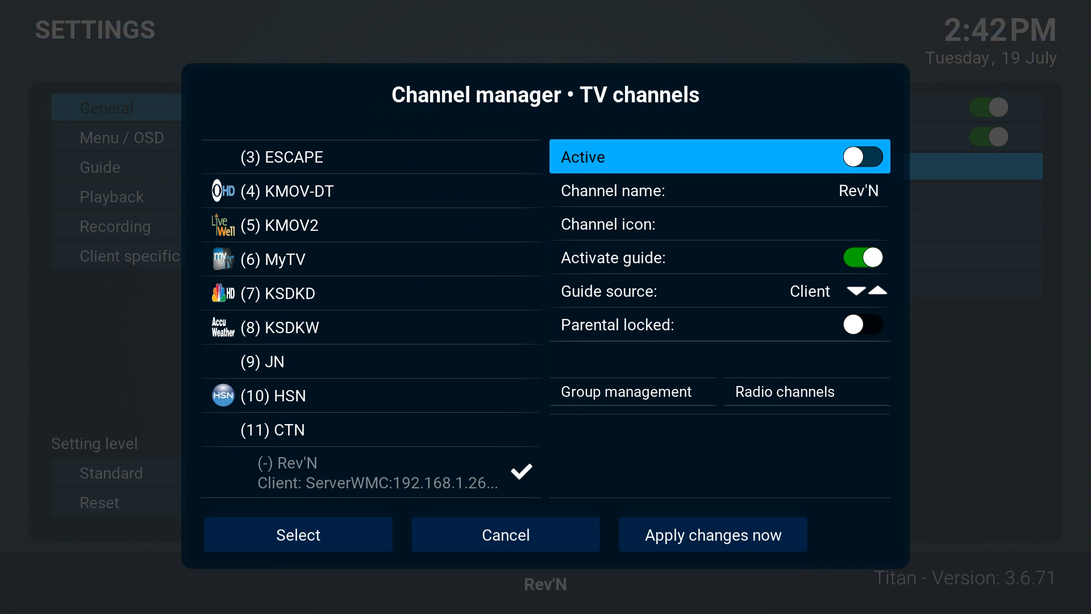
Deactivate the CTN channel and apply the channel changes immediately.
key("Left")
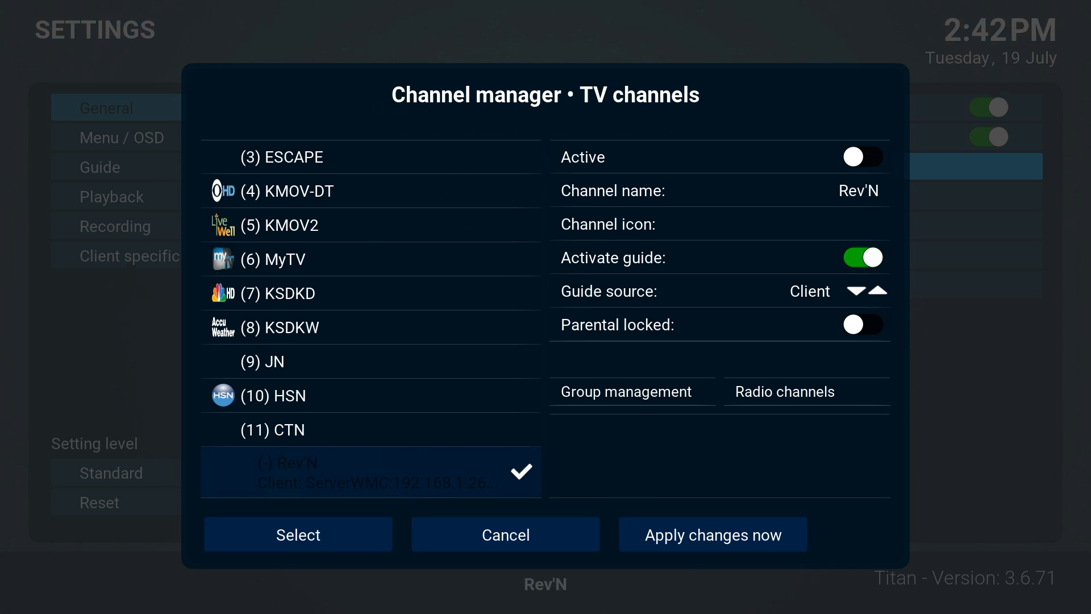
key("Up")
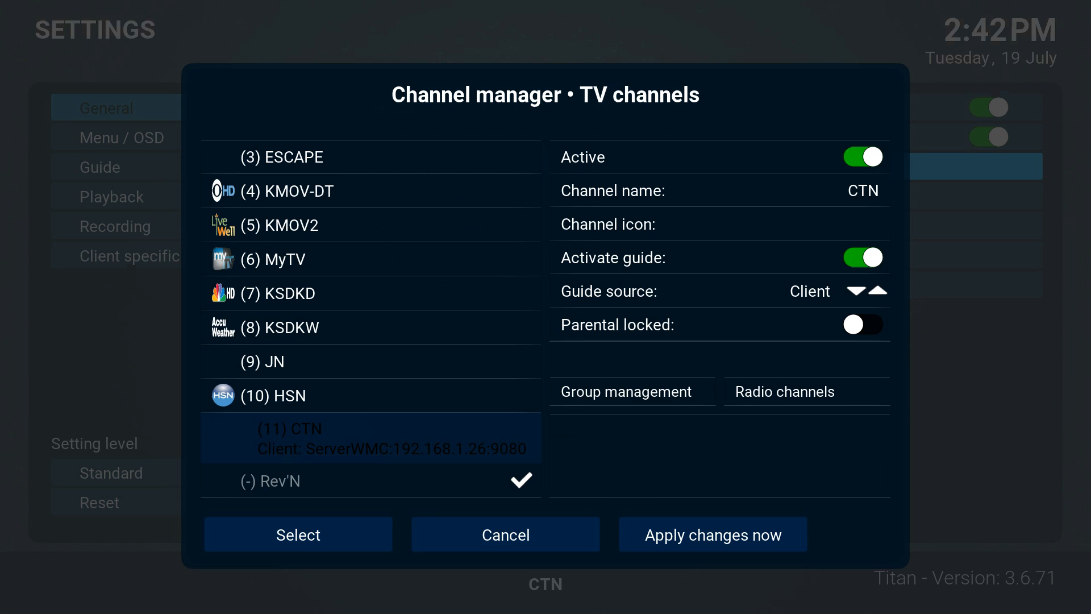
key("Right")
key("Return")
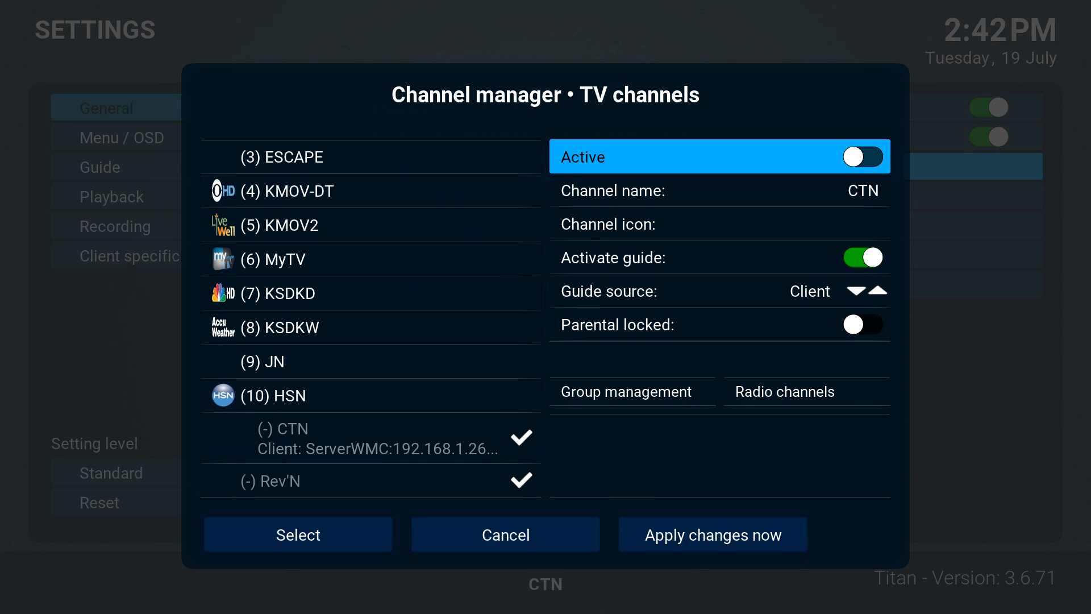
key("Down")
key("Right")
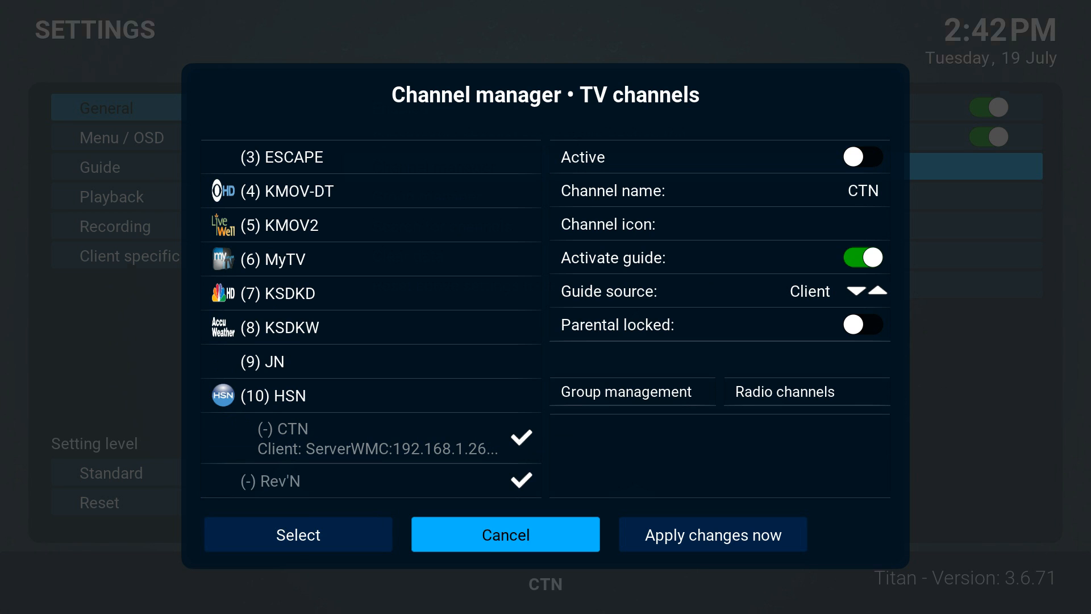
key("Right")
key("Return")
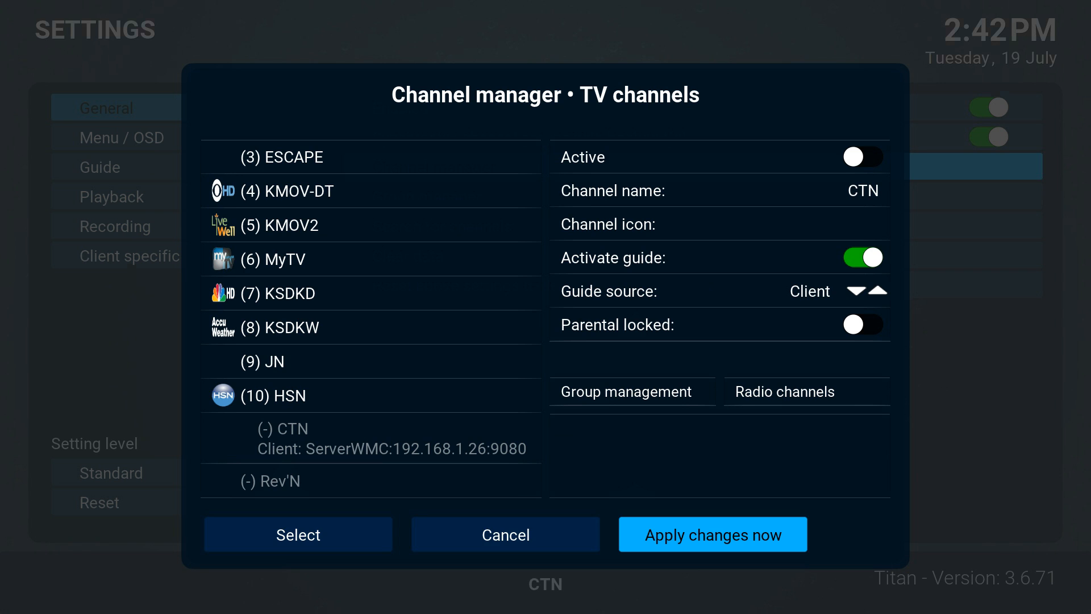
Examine the TV channel list in the channel manager, from the deactivated CTN entry through the KETC channels and back to KSDKW.
key("Left")
key("Left")
key("Up")
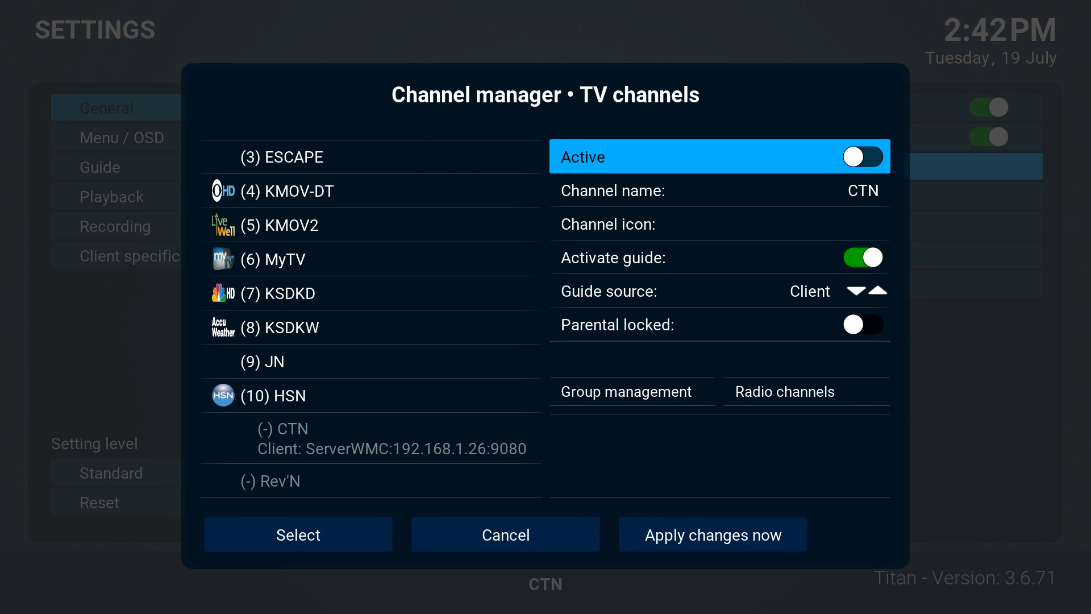
key("Down")
key("Down")
key("Left")
key("Down")
key("Down")
key("Down")
key("Down")
key("Down")
key("Down")
key("Down")
key("Down")
key("Down")
key("Down")
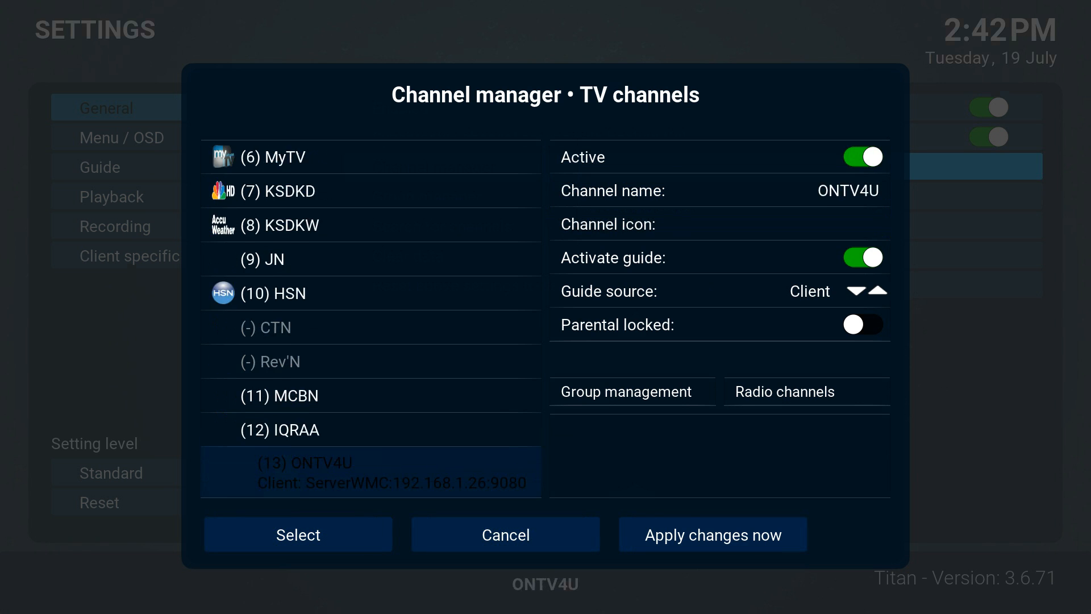
key("Down")
key("Up")
key("Up")
key("Up")
key("Up")
key("Up")
key("Up")
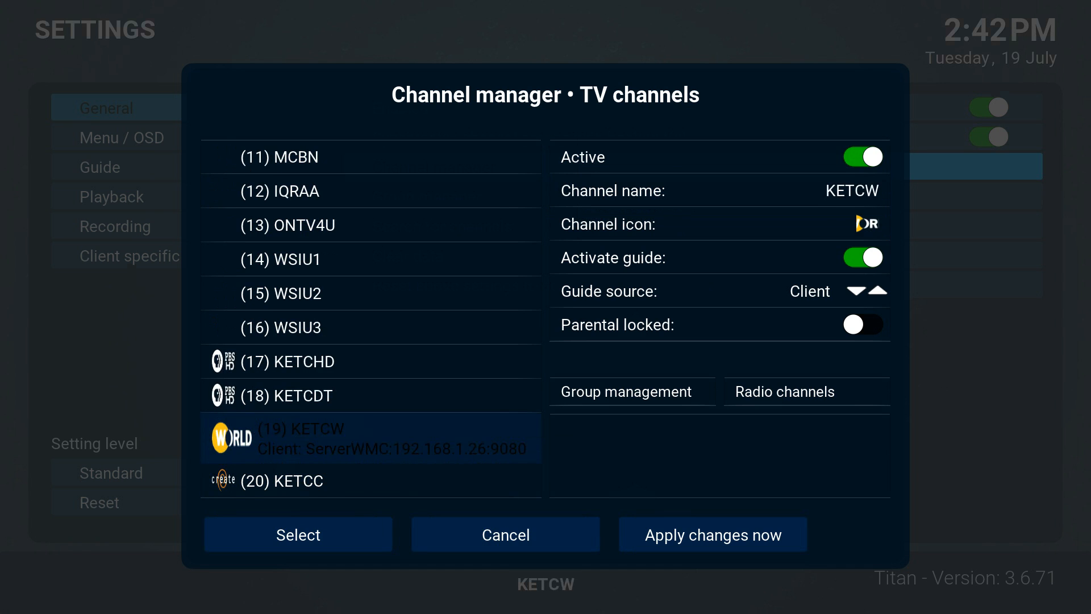
key("Up")
key("Up")
key("Up")
key("Up")
key("Up")
key("Up")
key("Up")
key("Up")
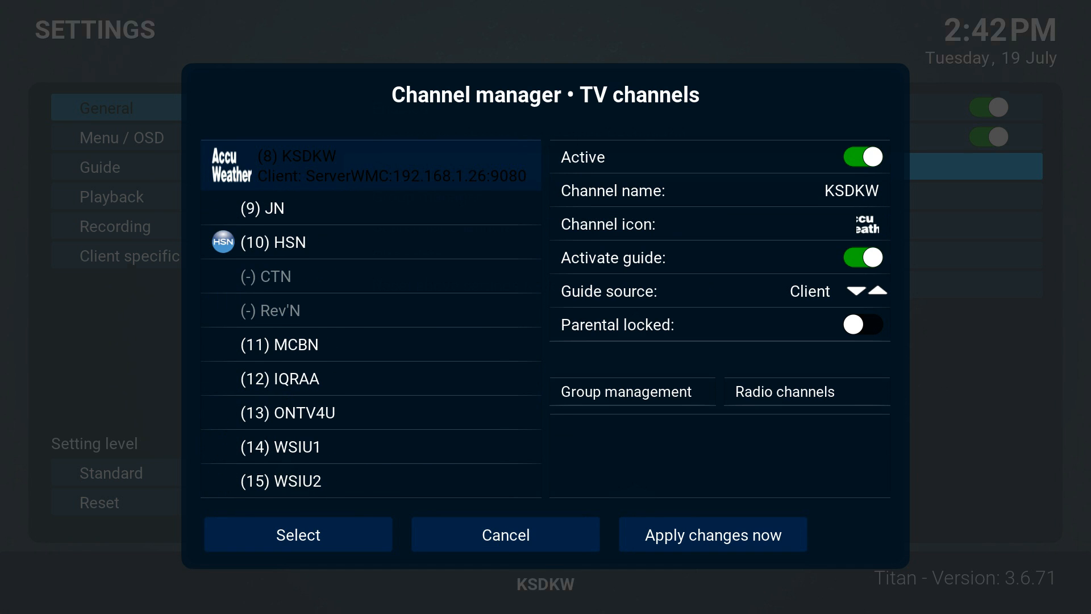
Leave the channel manager and TV settings, and open the Live TV guide from the home screen.
key("Escape")
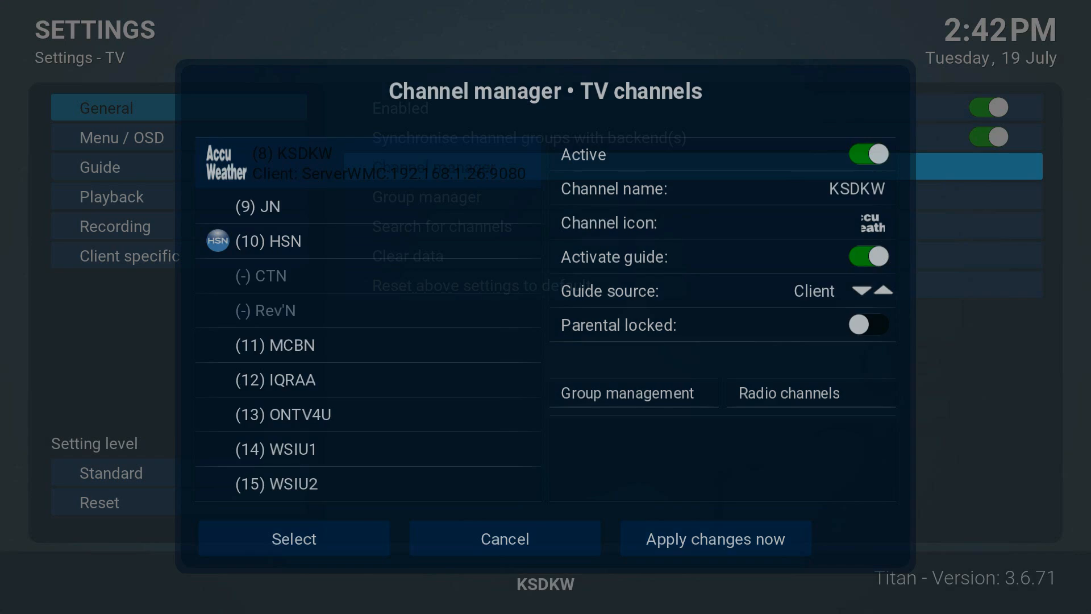
key("Escape")
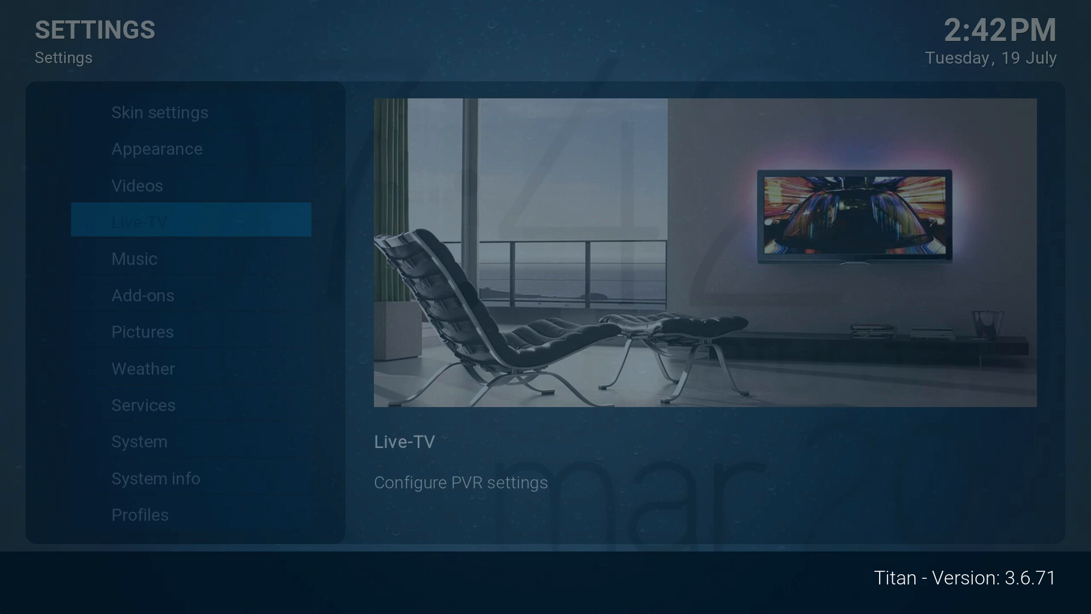
key("Escape")
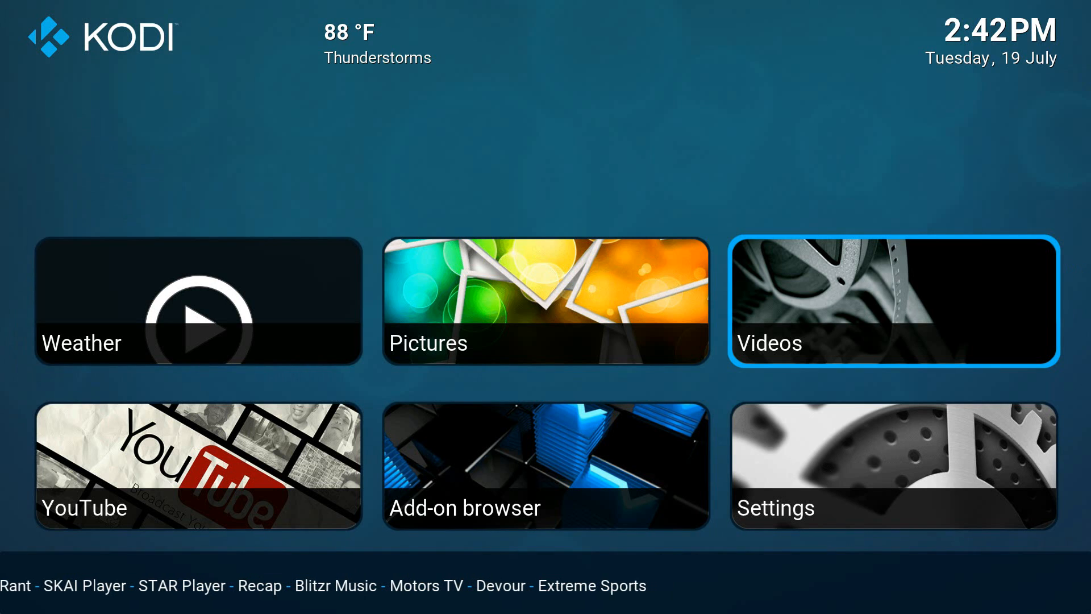
key("Right")
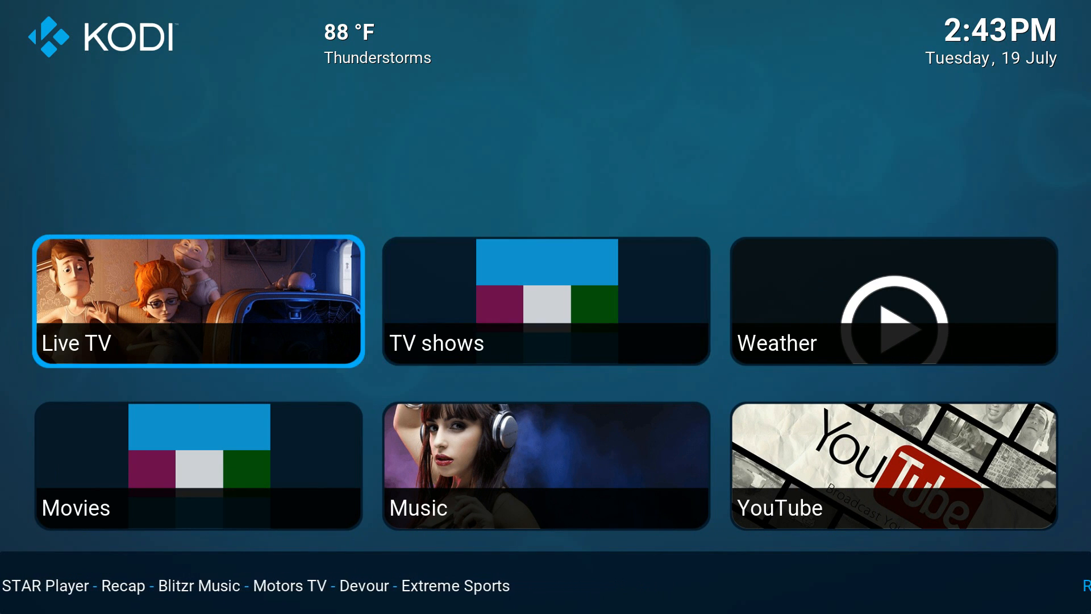
key("Down")
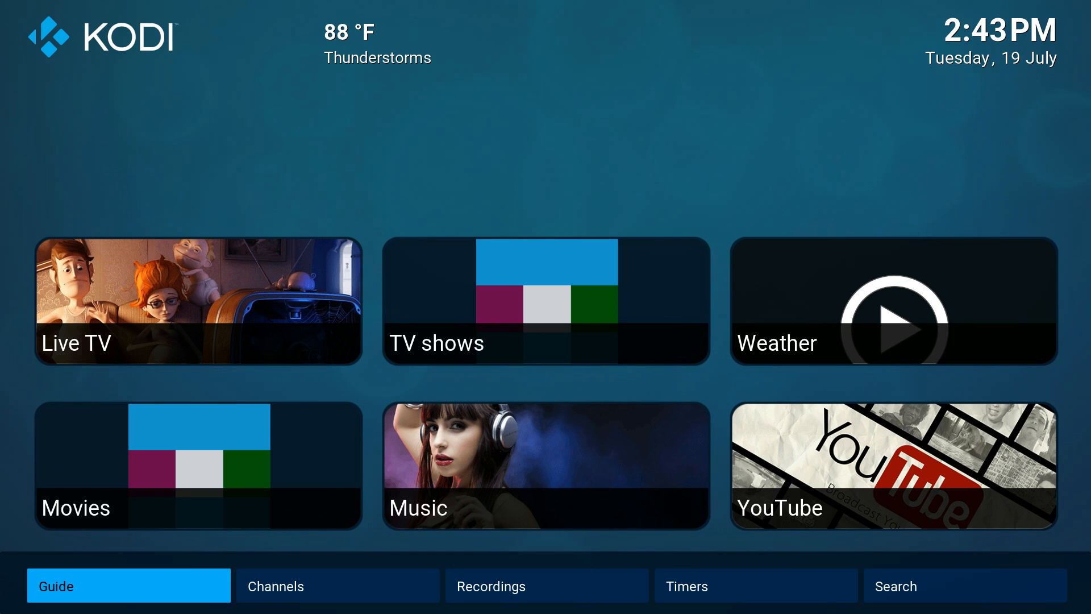
key("Return")
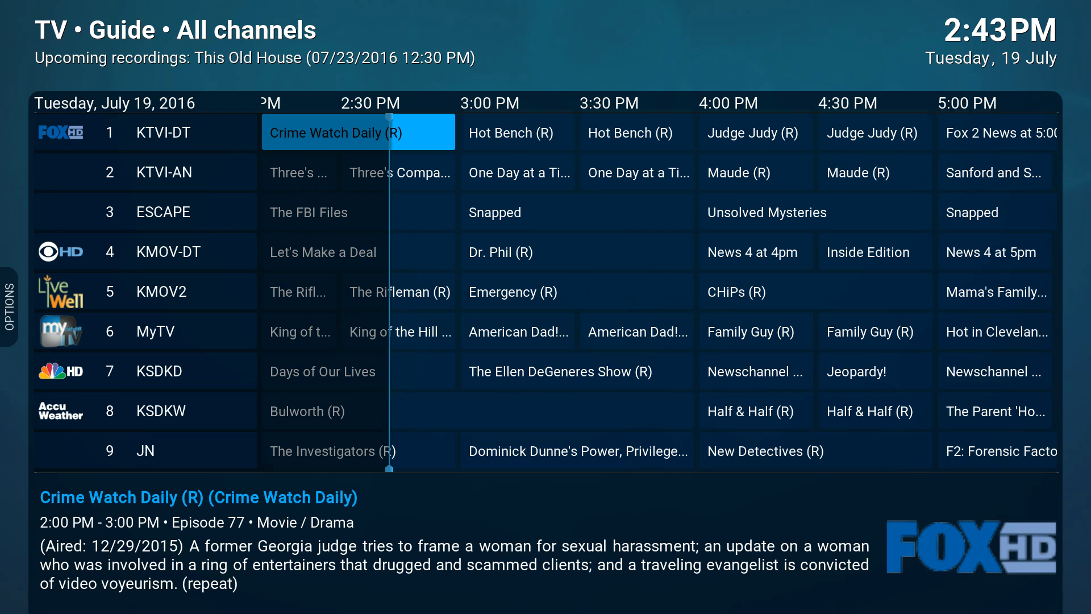
Switch to Crime Watch Daily on KTVI-DT from its programme information, and stop the live playback.
key("Return")
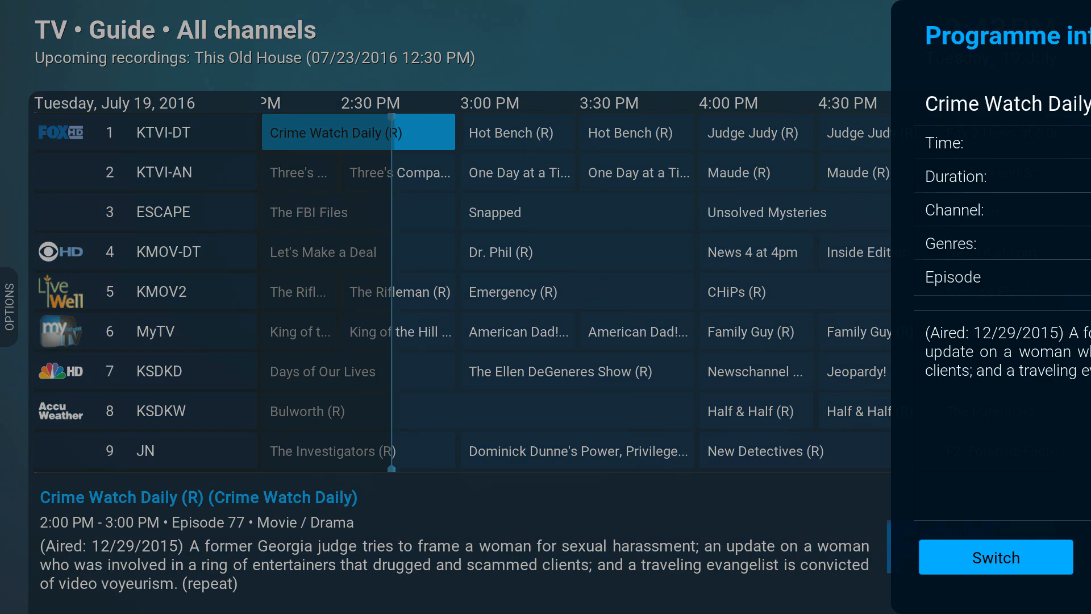
key("Right")
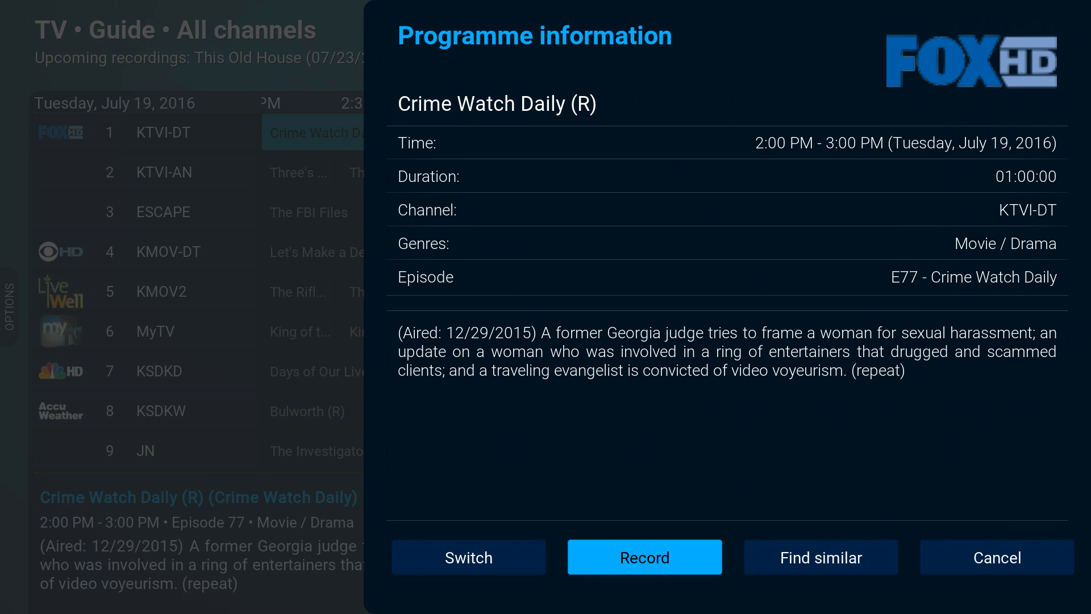
key("Right")
key("Left")
key("Left")
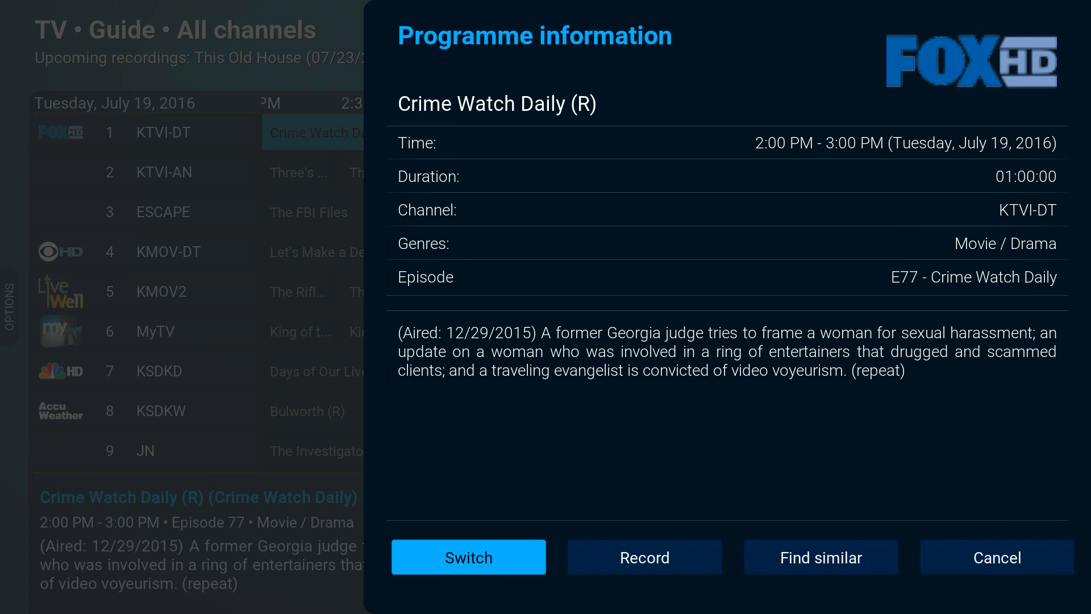
key("Right")
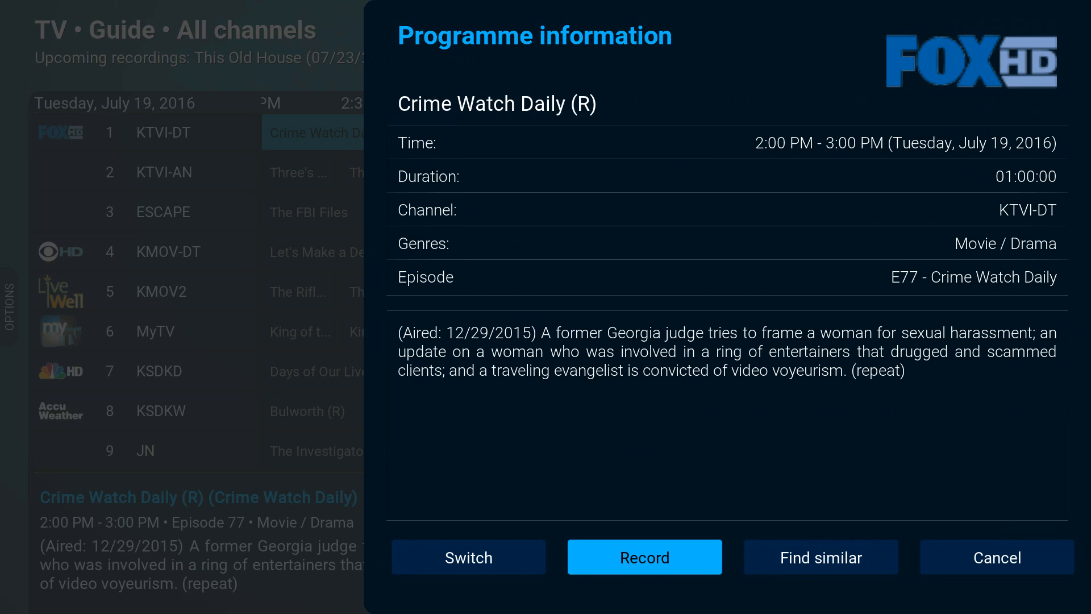
key("Right")
key("Left")
key("Left")
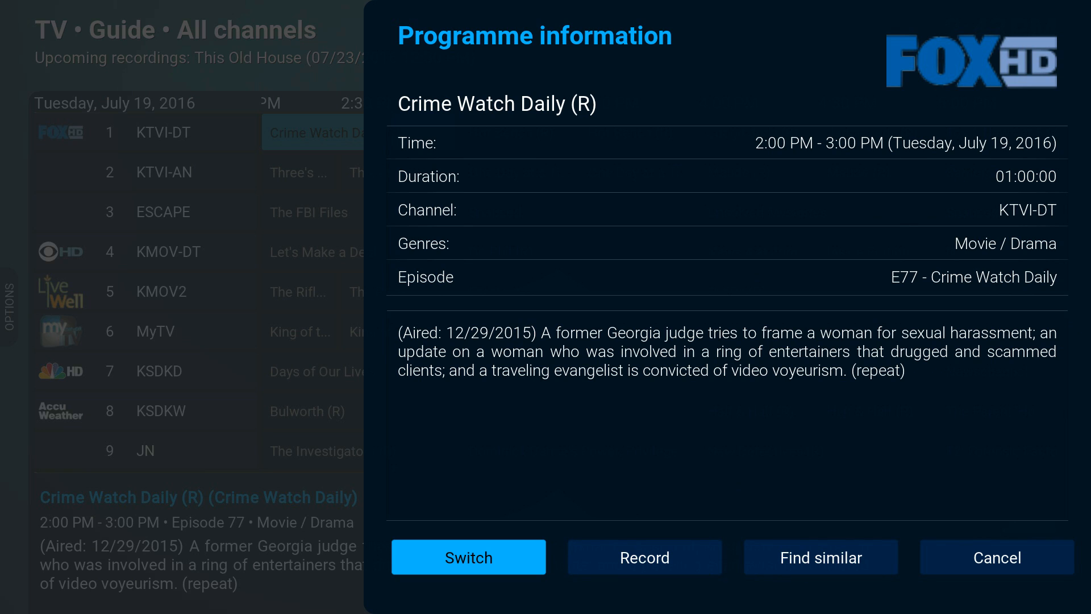
key("Return")
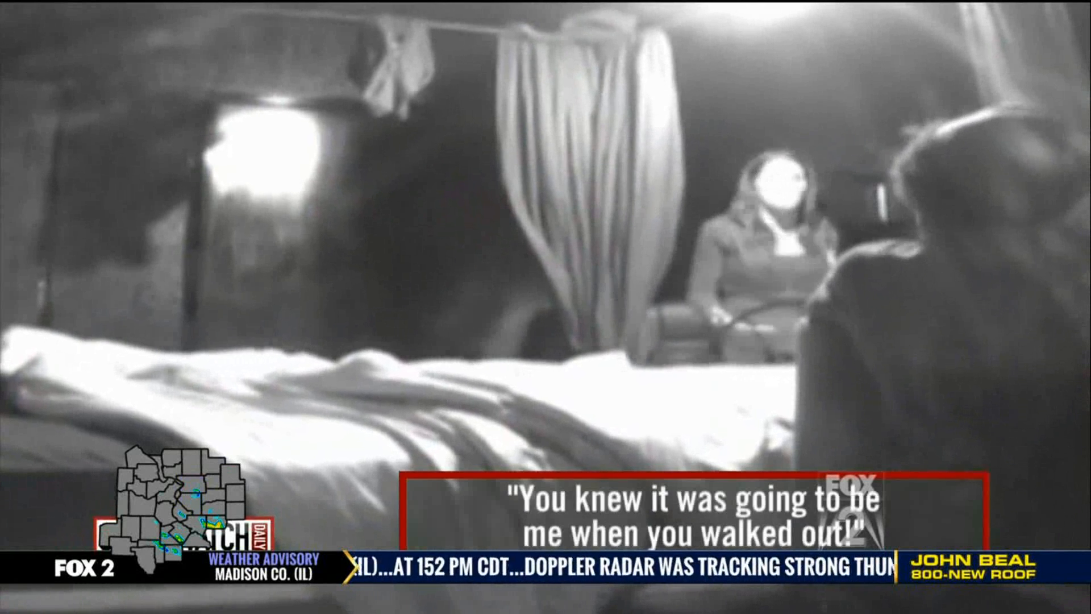
mouse_move(717, 183)
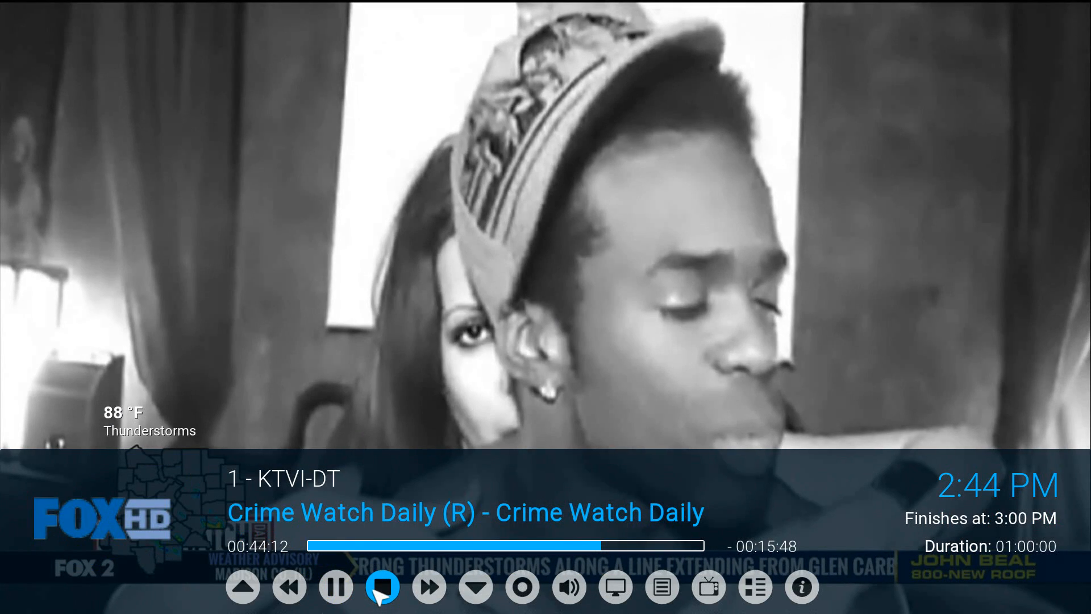
left_click(379, 594)
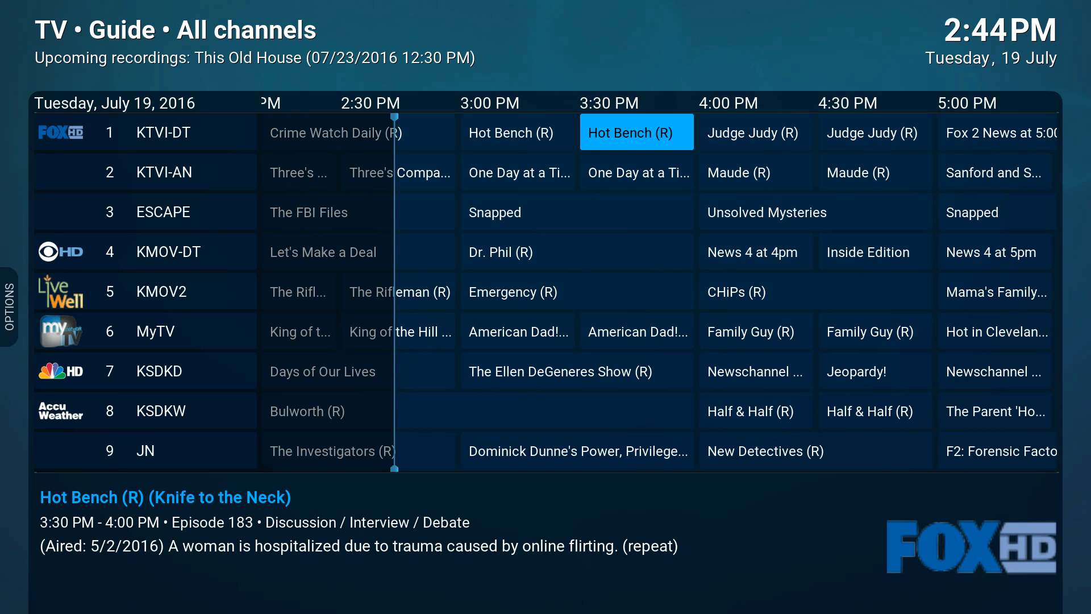
View the programme information for the 3:00 PM Hot Bench episode on KTVI-DT and close it.
key("Left")
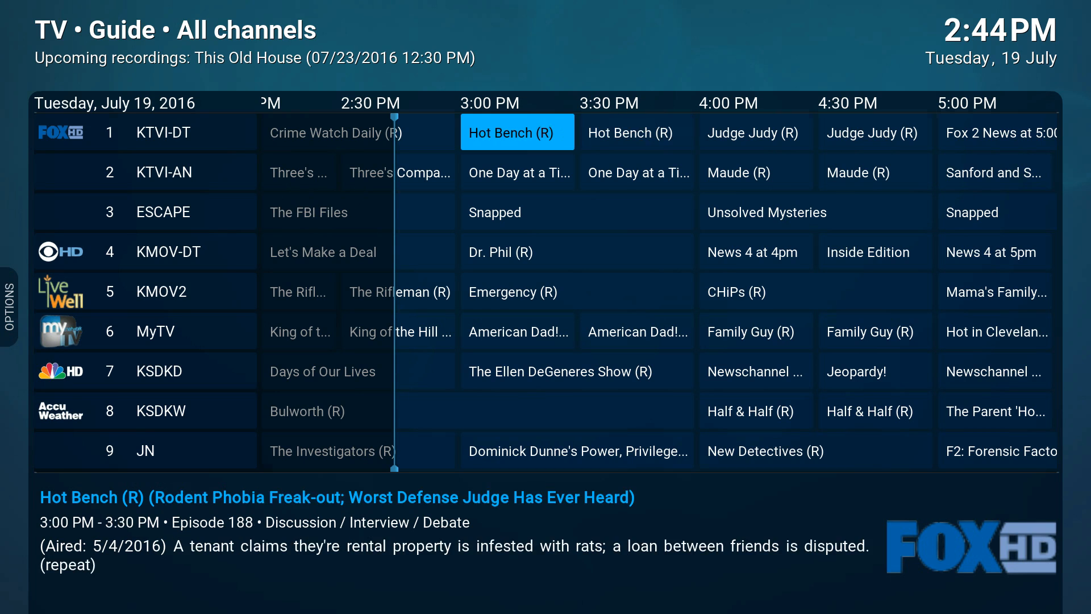
key("Right")
key("Left")
key("Return")
key("Right")
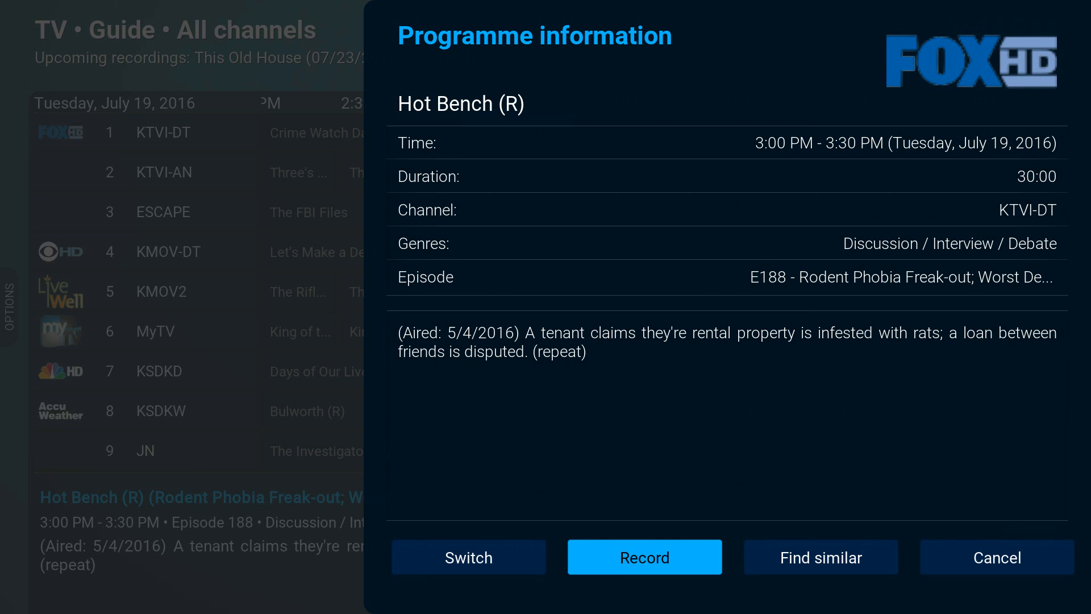
key("Escape")
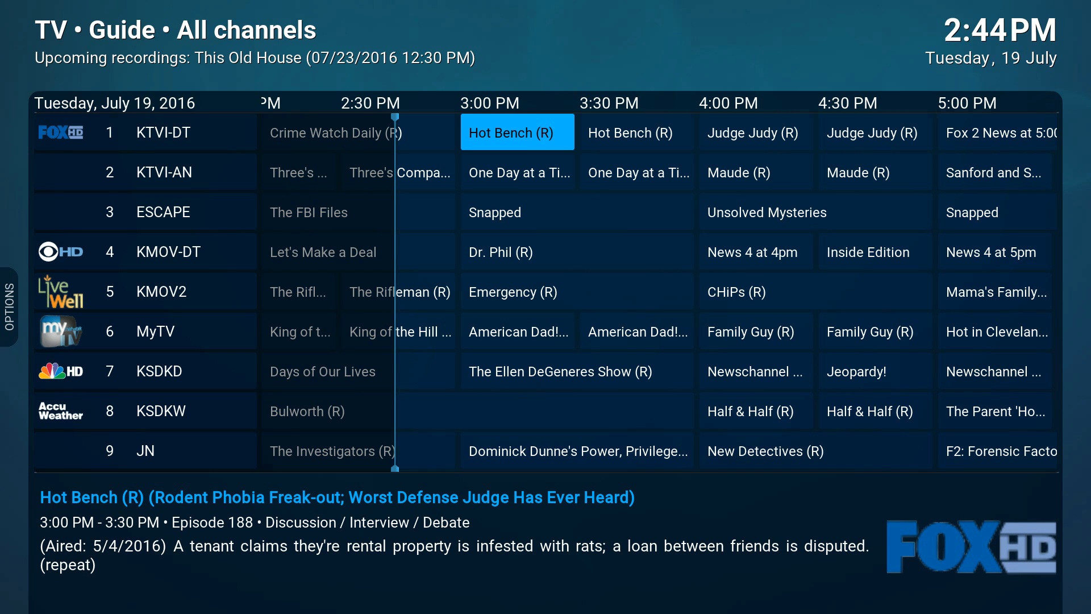
Look at the guide's options, and review the Live TV submenu shortcuts on the home screen.
key("m")
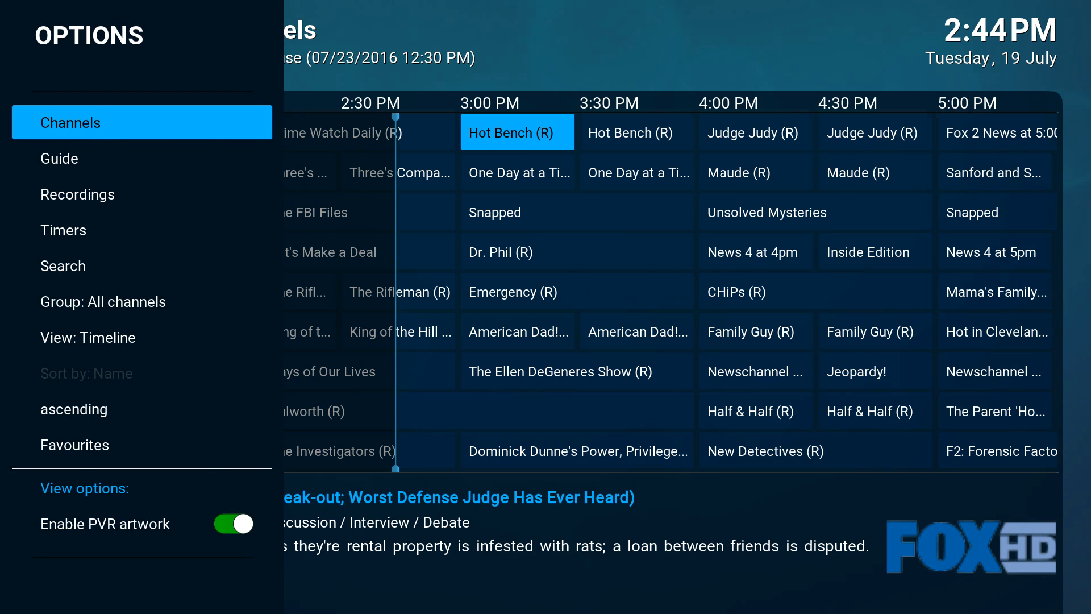
key("Escape")
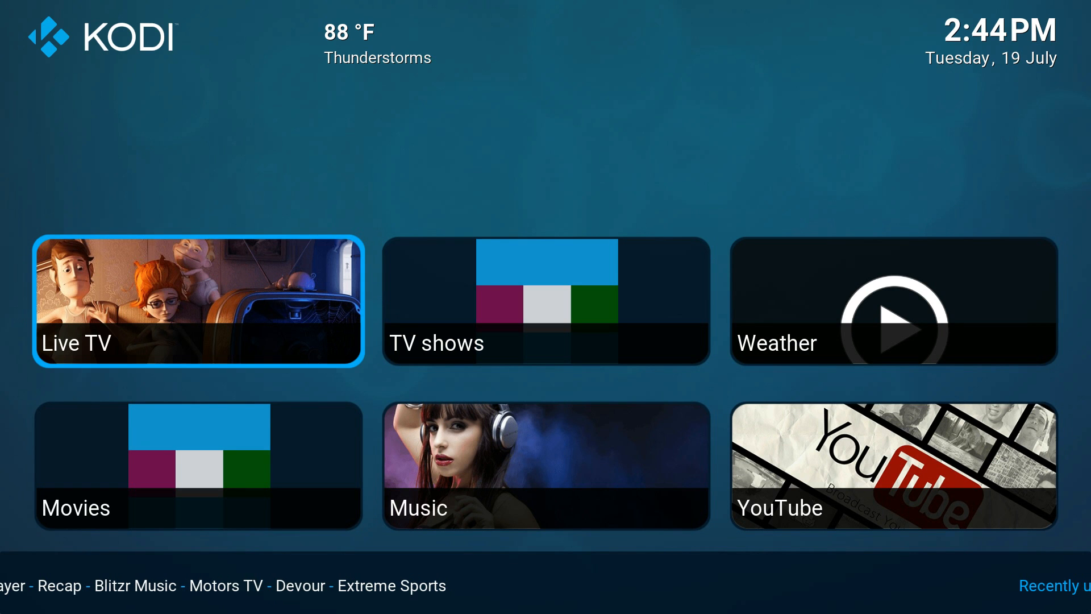
key("Right")
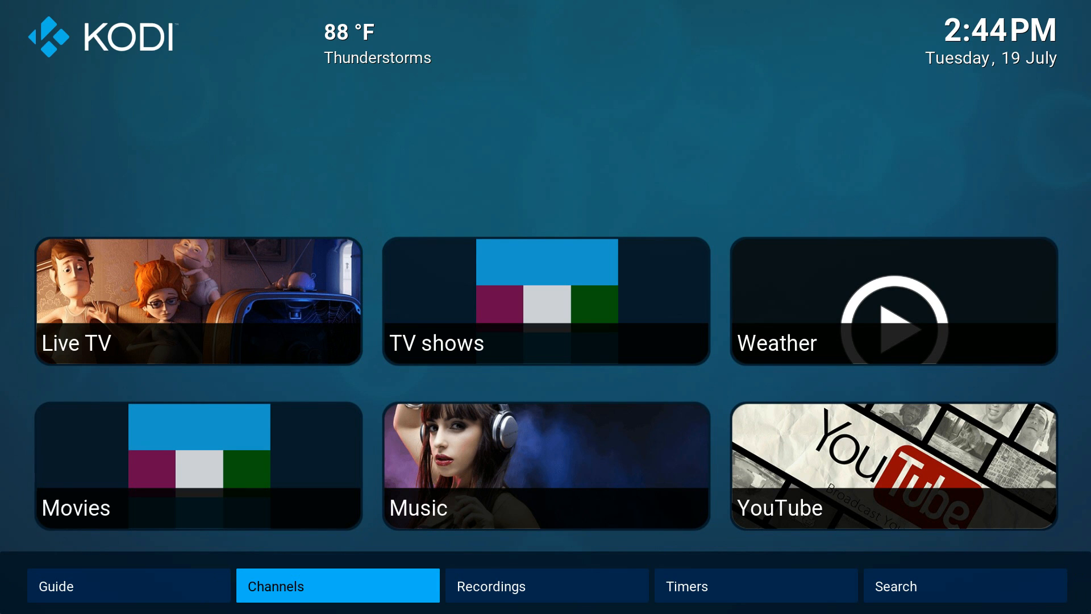
key("Right")
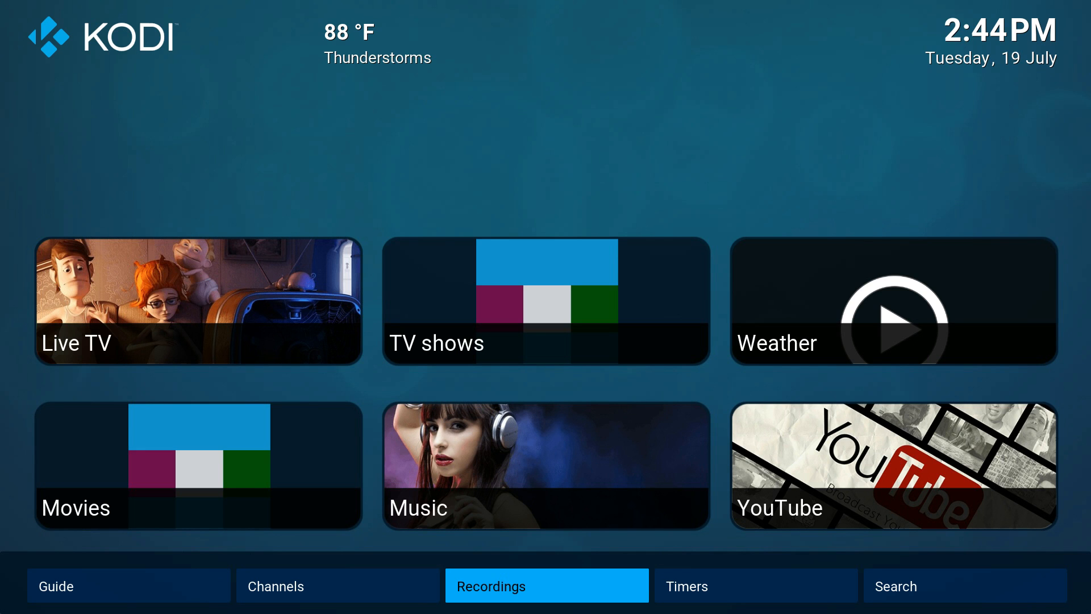
key("Up")
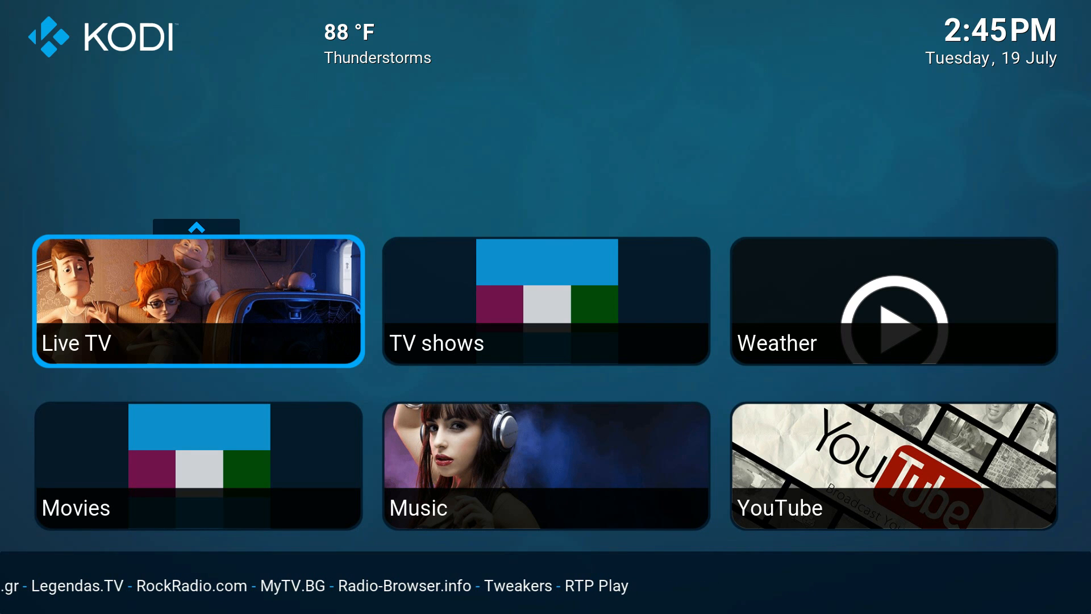
Open the skin settings and decline installing the Weather FanArt and Studio Logos resource add-ons.
key("Up")
key("Down")
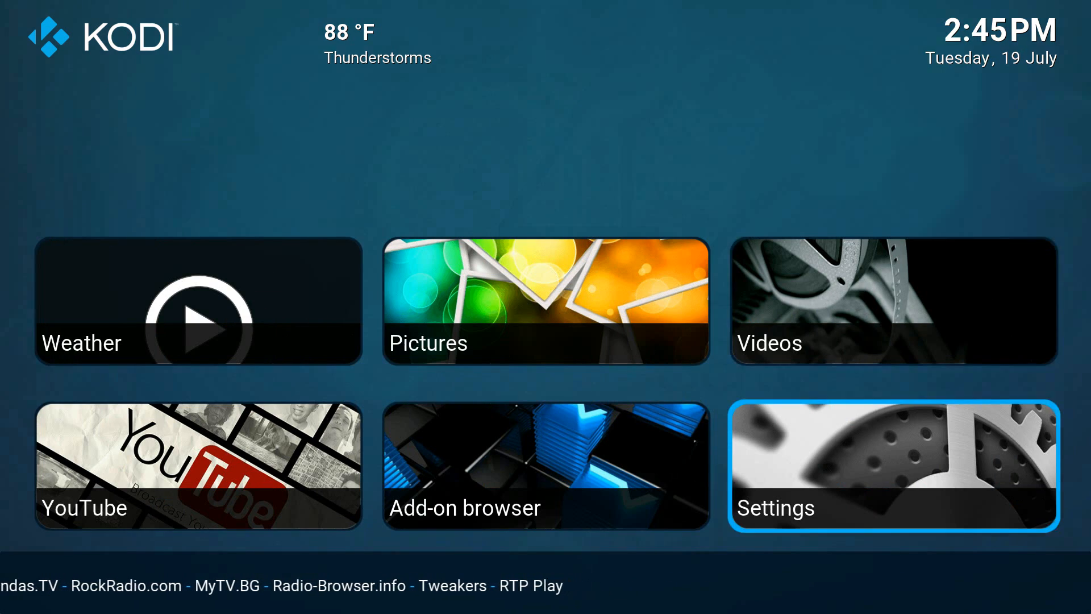
key("Down")
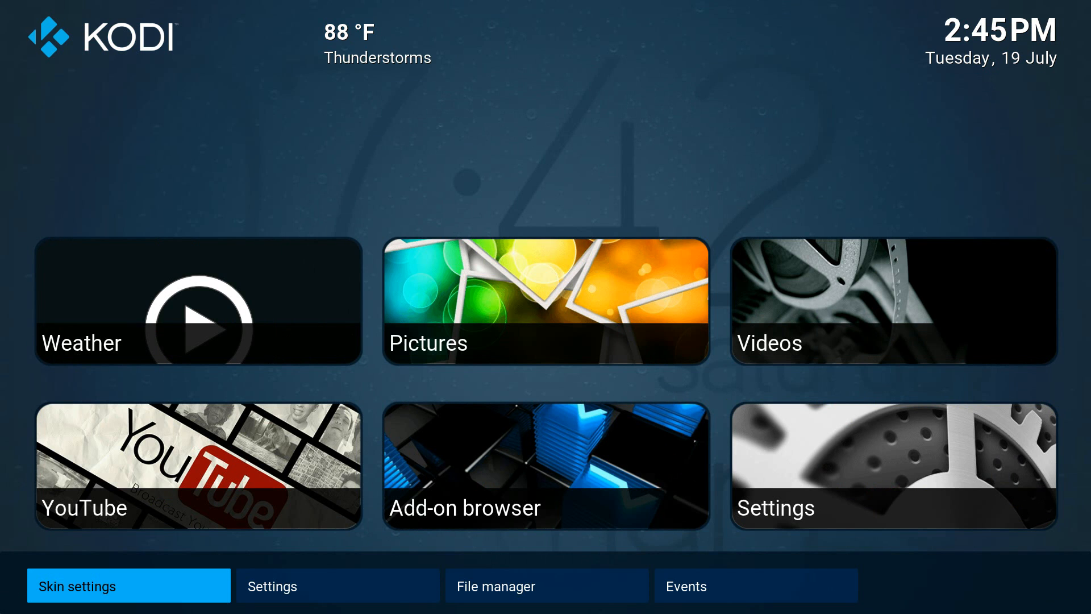
key("Return")
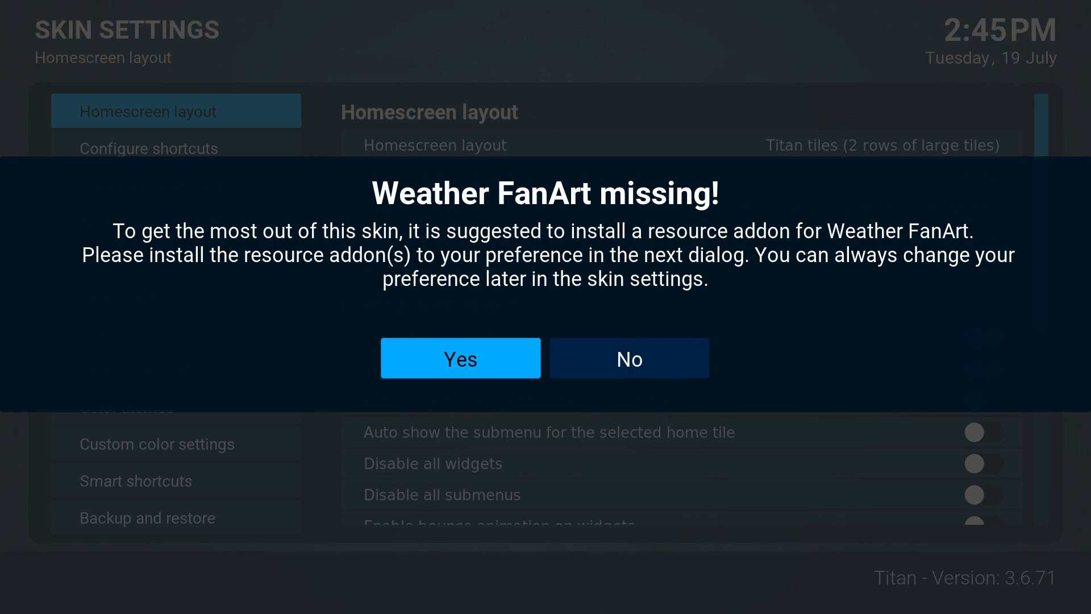
key("Right")
key("Return")
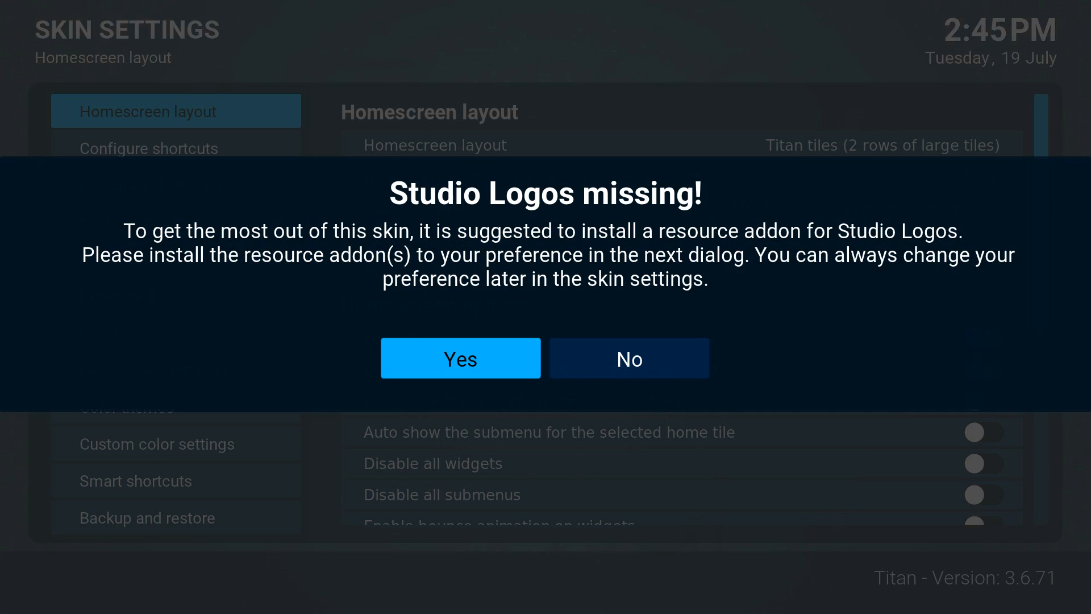
key("Right")
key("Return")
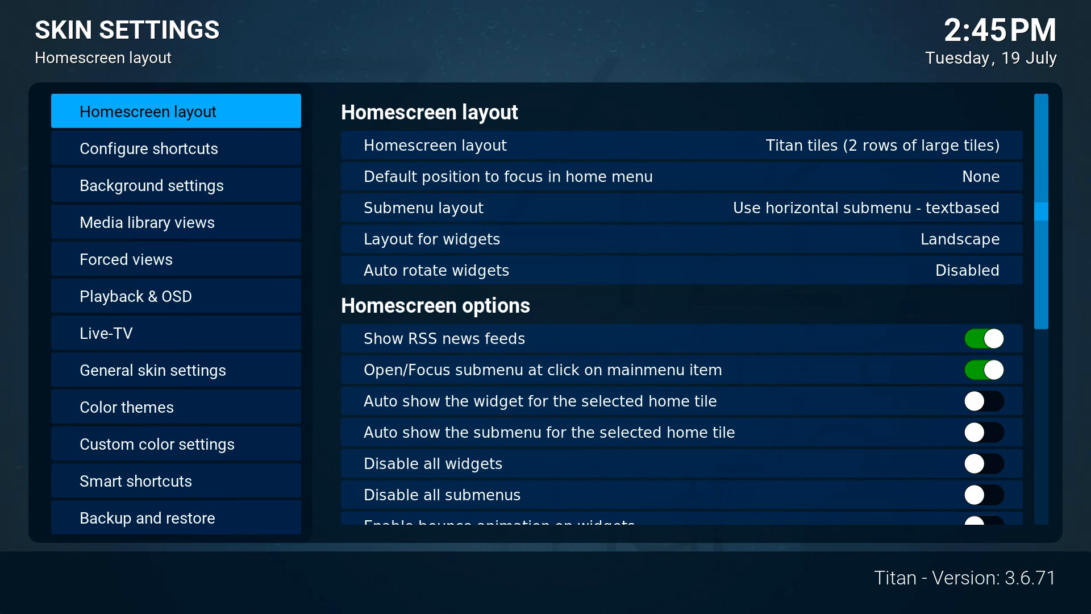
Turn off Show RSS news feeds in the homescreen options and return to the home screen.
key("Down")
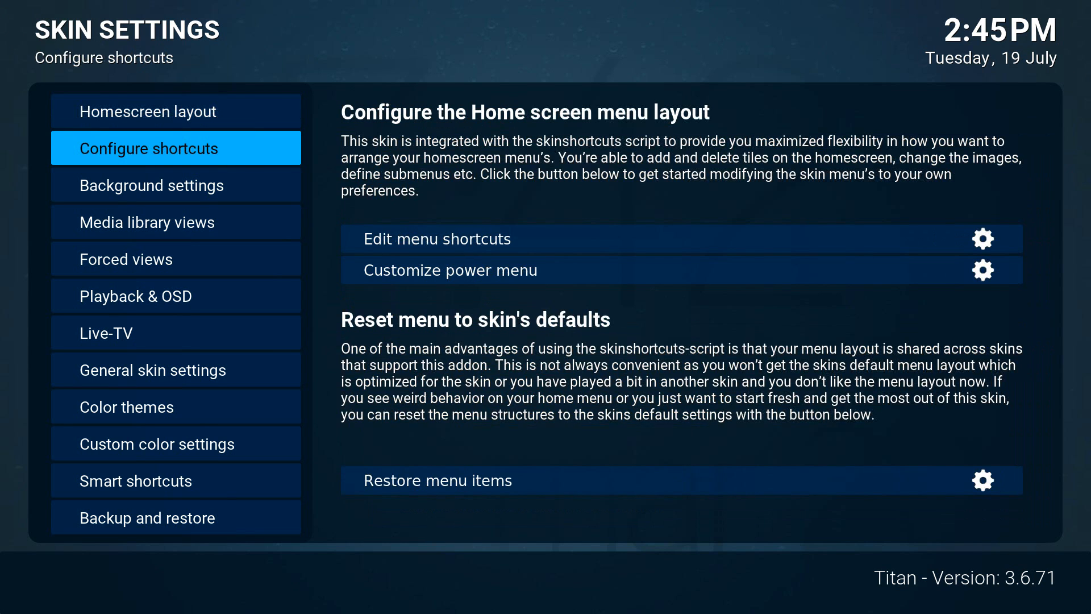
key("Up")
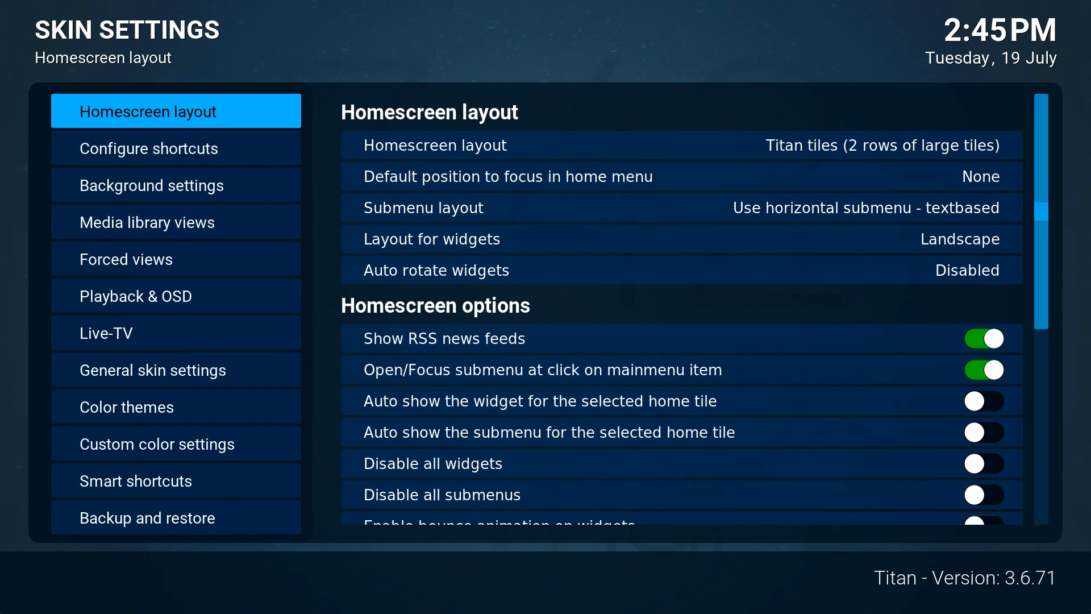
key("Right")
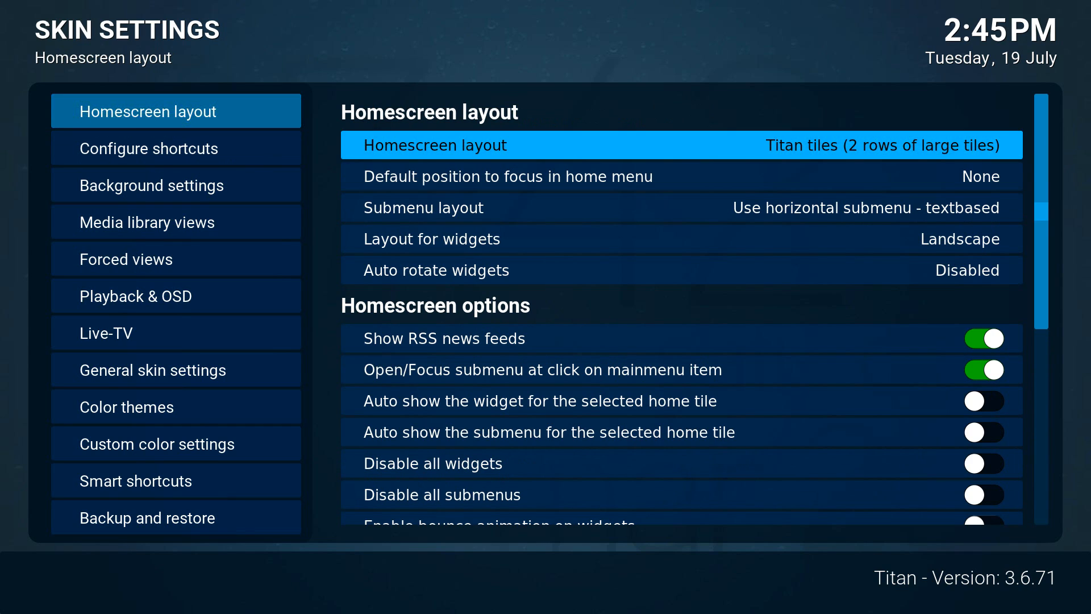
key("Down")
key("Down")
key("Down")
key("Down")
key("Down")
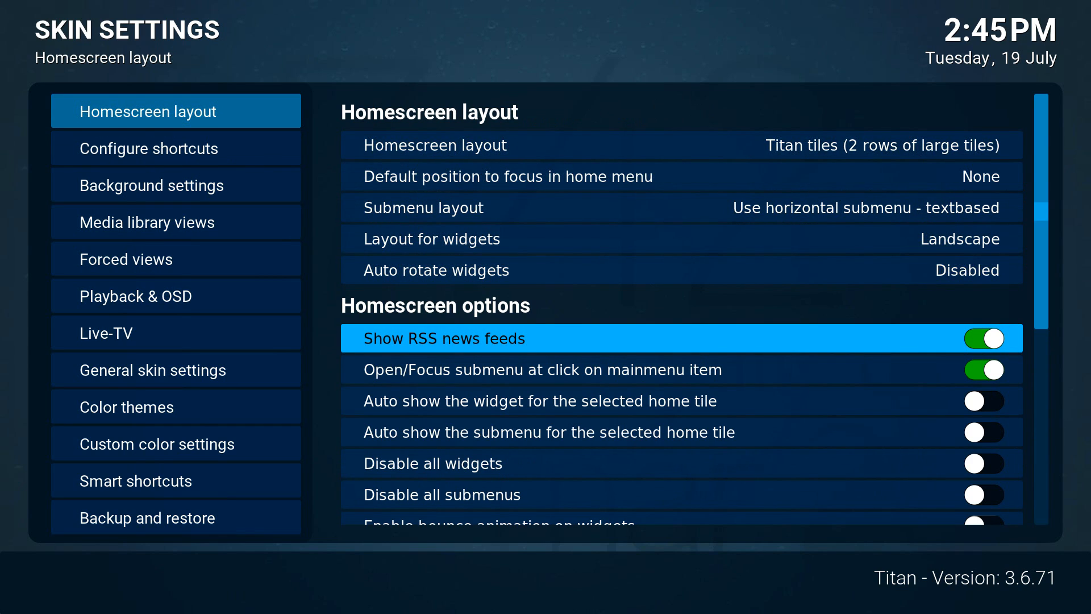
key("Return")
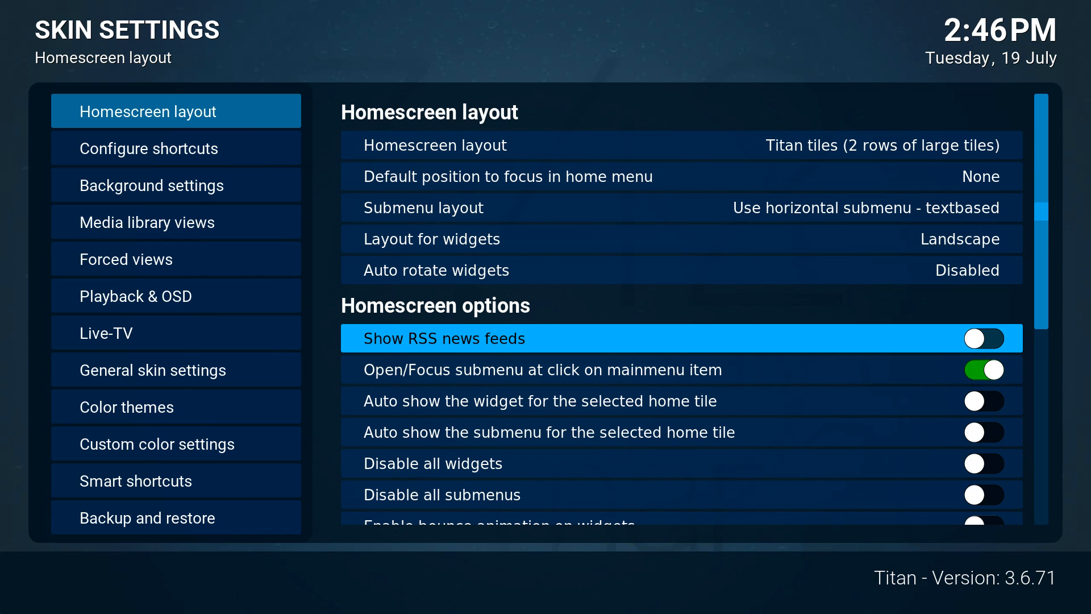
key("Escape")
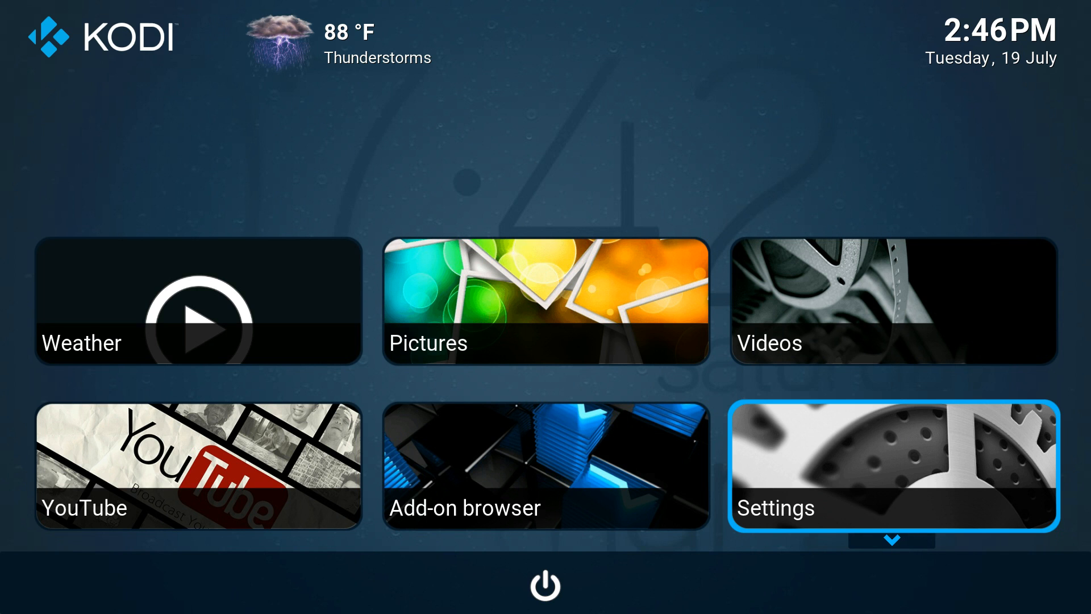
Look at the system info widgets under the Settings tile, and go through the home tiles to Add-on browser.
key("Down")
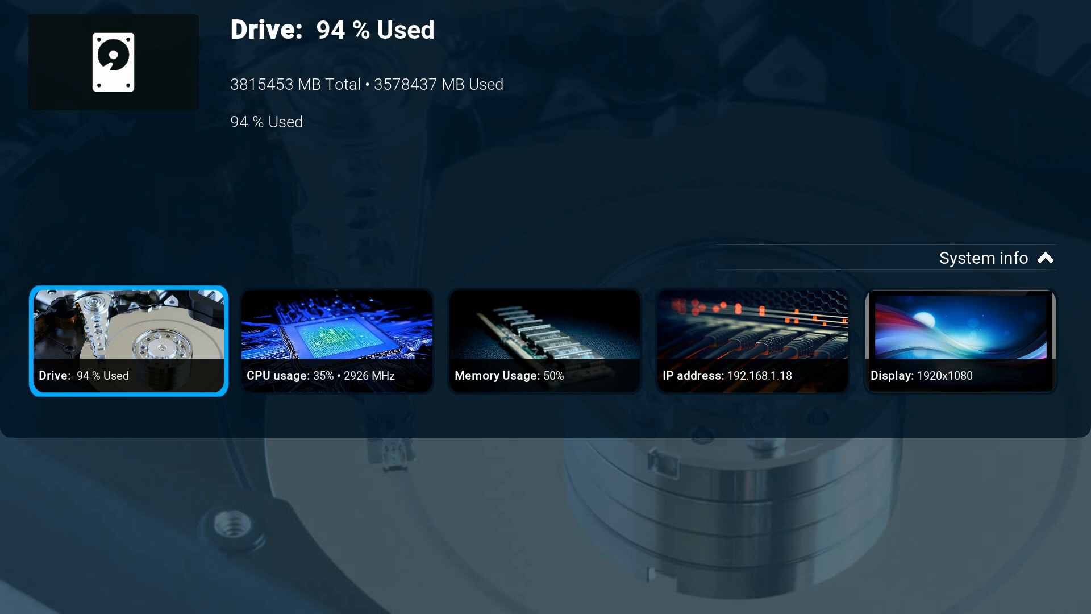
key("Up")
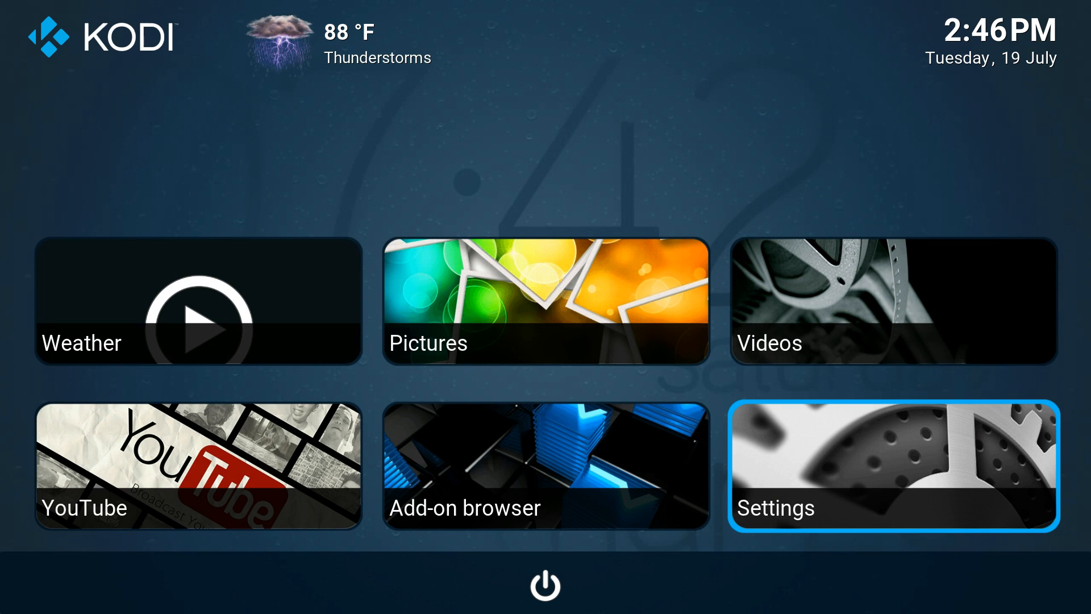
key("Right")
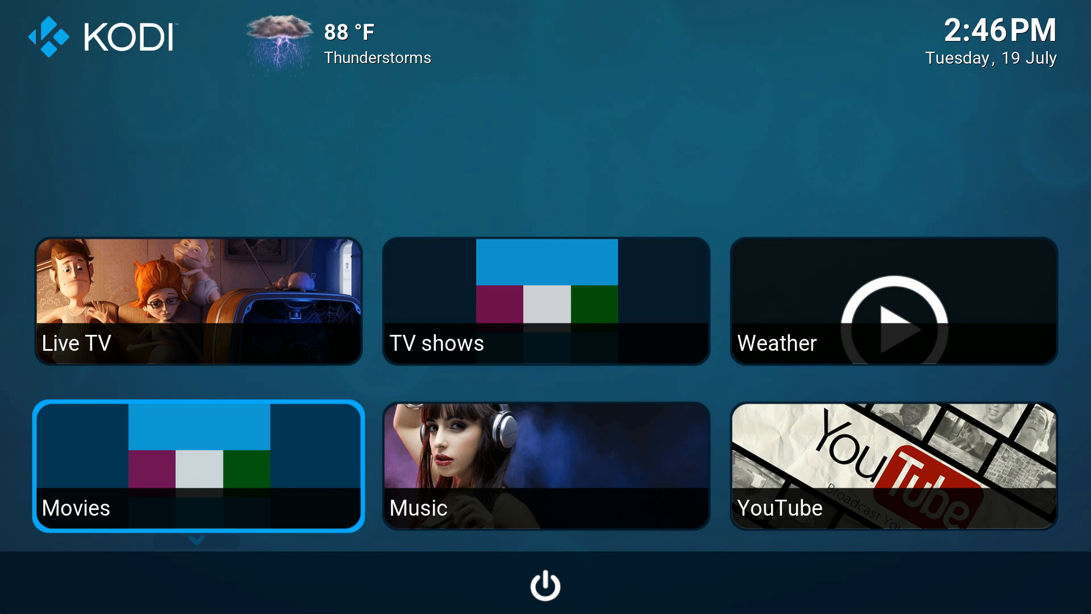
key("Right")
key("Right")
key("Right")
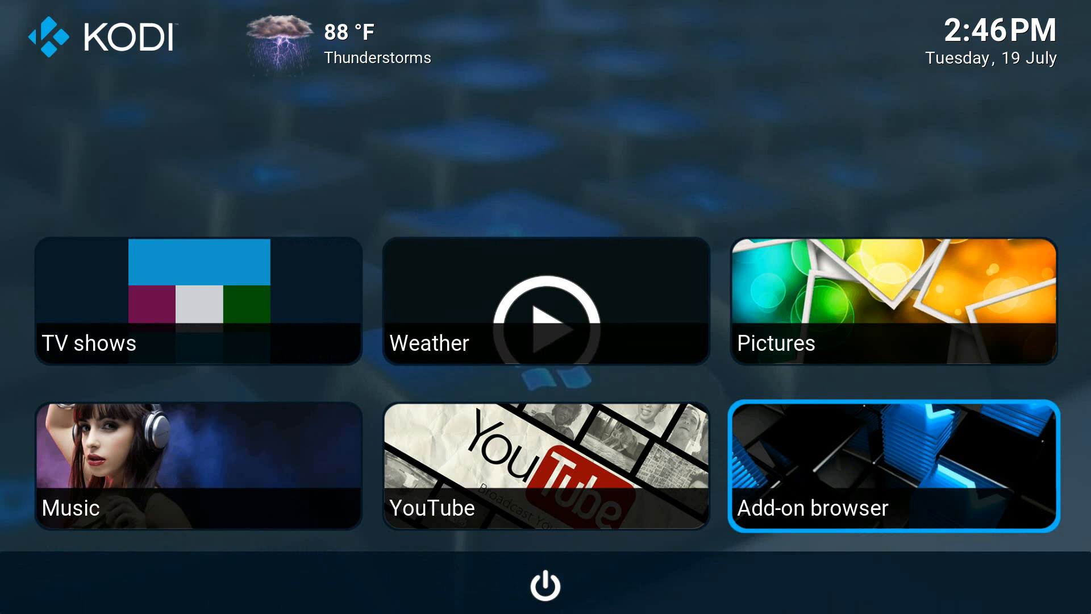
Review the power menu's options from Settings and Quit through Reboot, and close it without choosing one.
key("s")
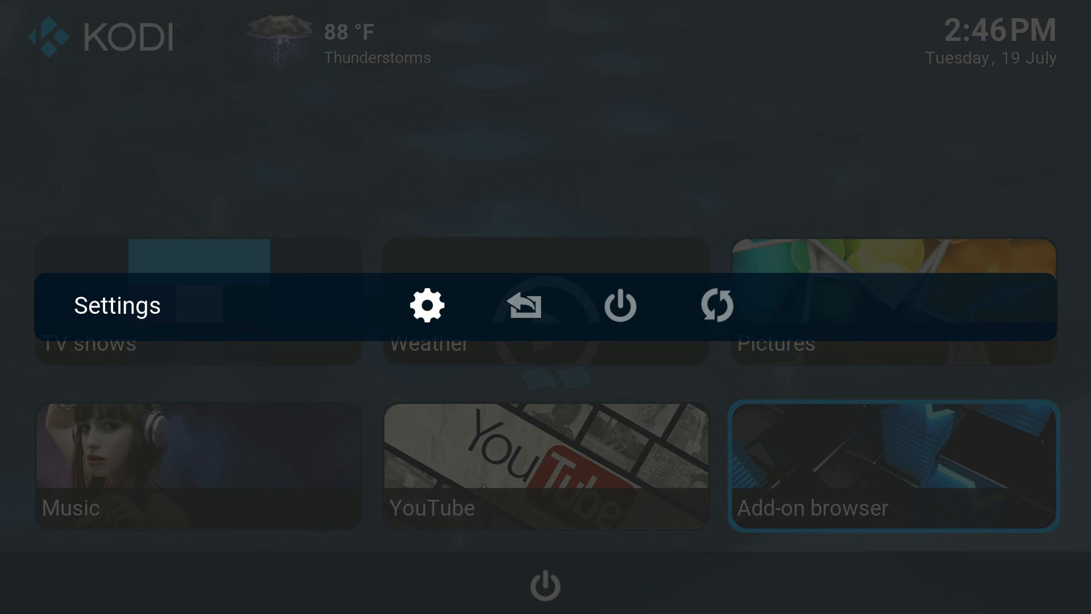
key("Right")
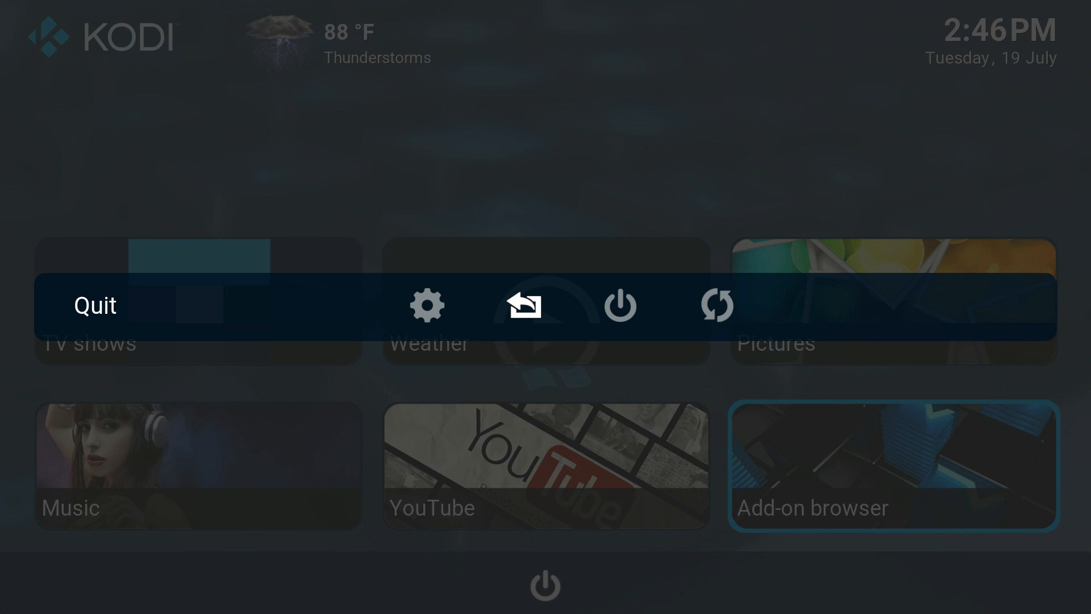
key("Right")
key("Right")
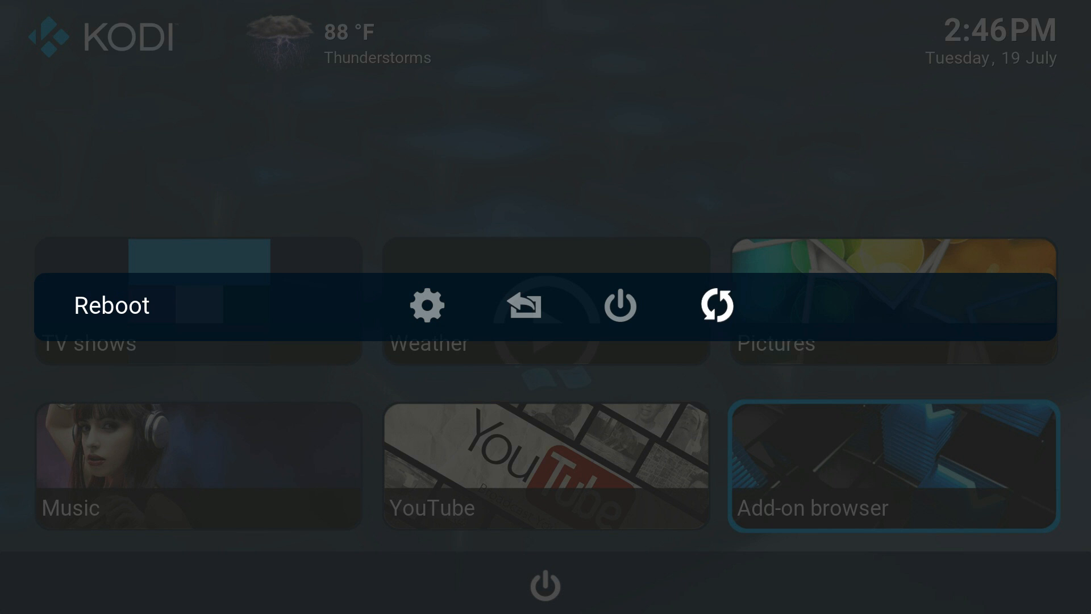
key("Escape")
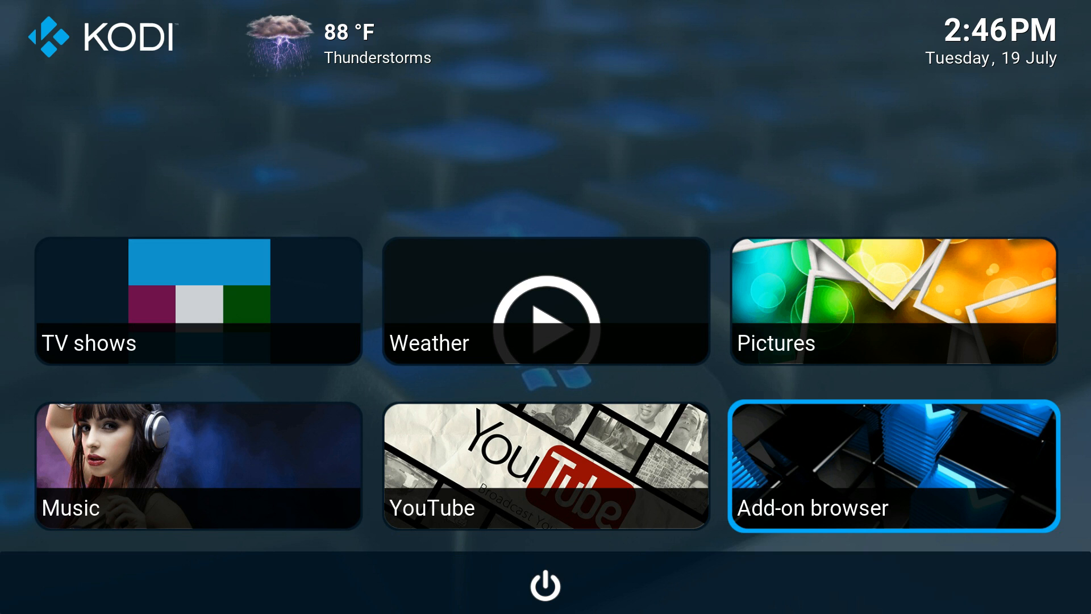
Open the add-on configuration from the main system settings.
key("Right")
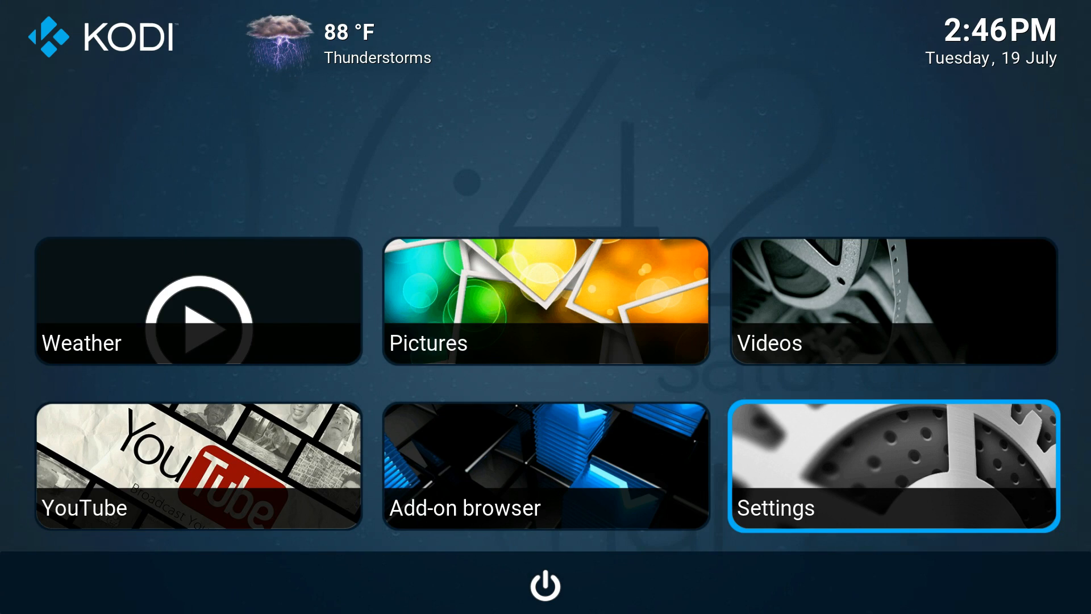
key("Down")
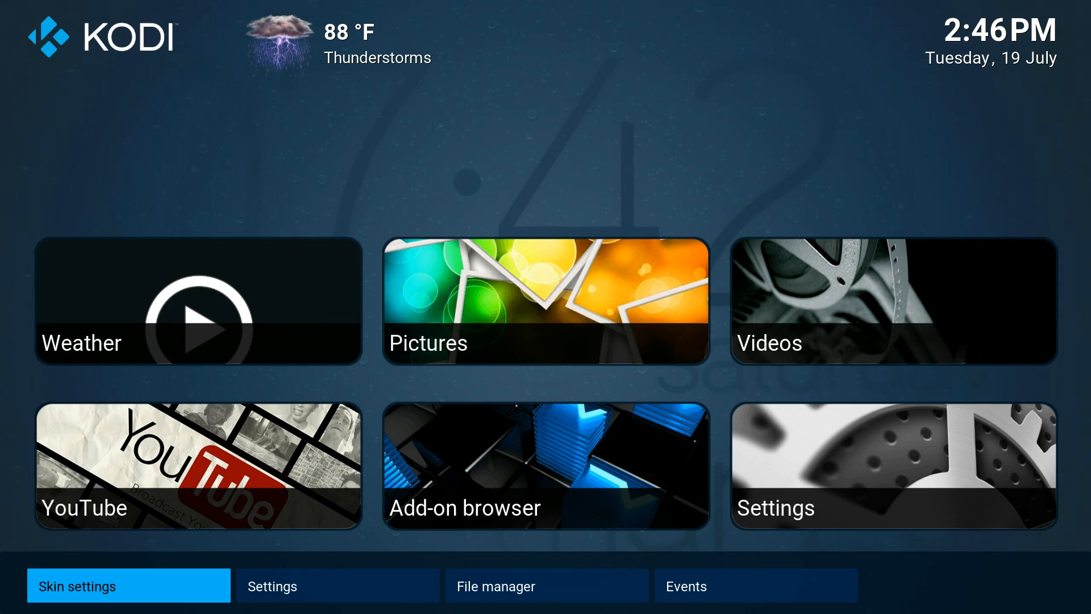
key("Right")
key("Return")
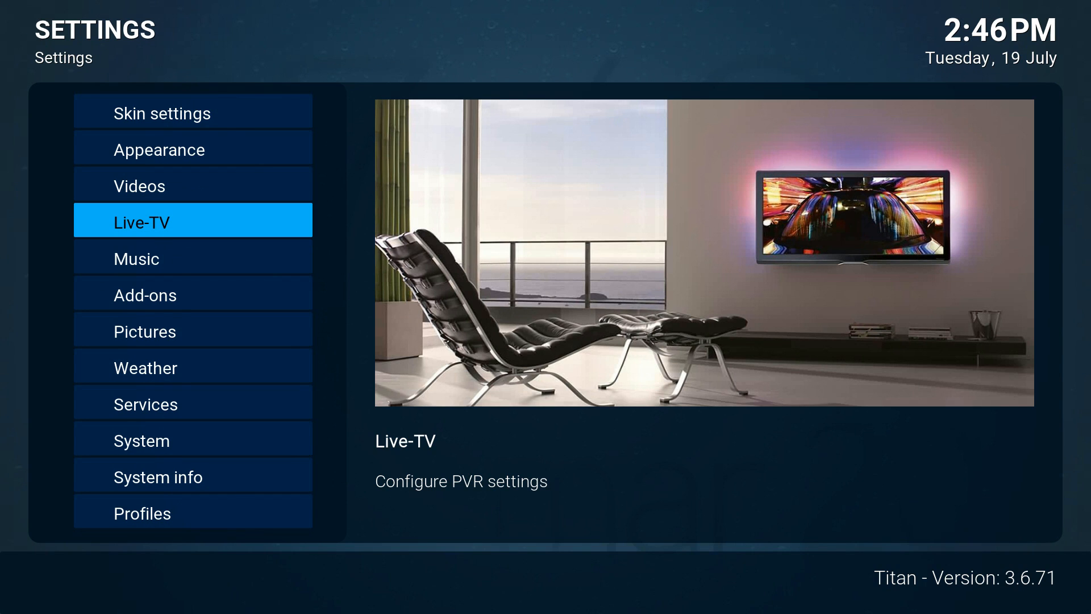
key("Down")
key("Down")
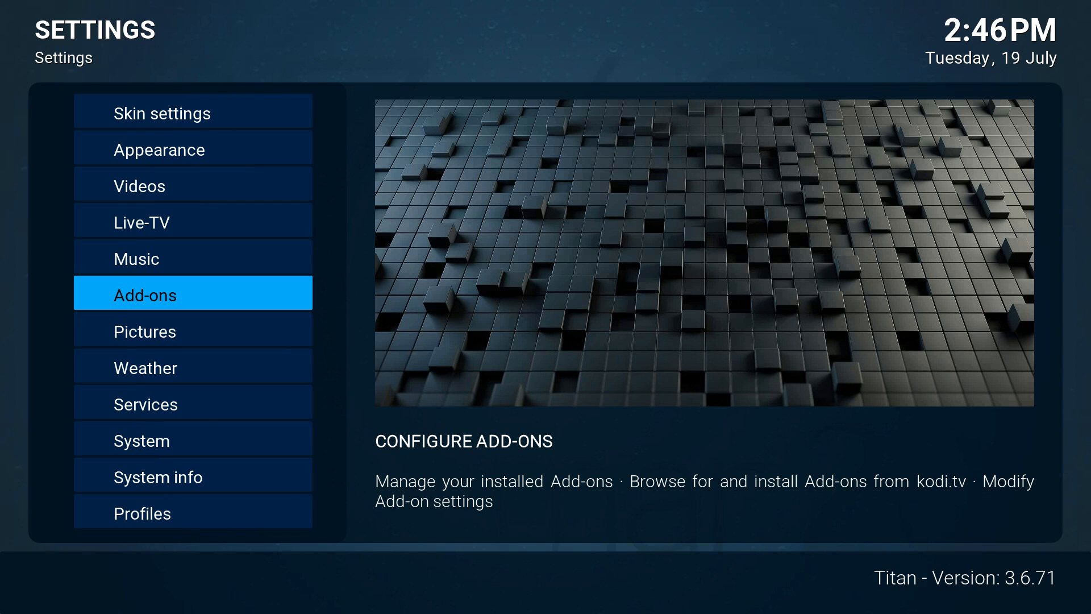
key("Return")
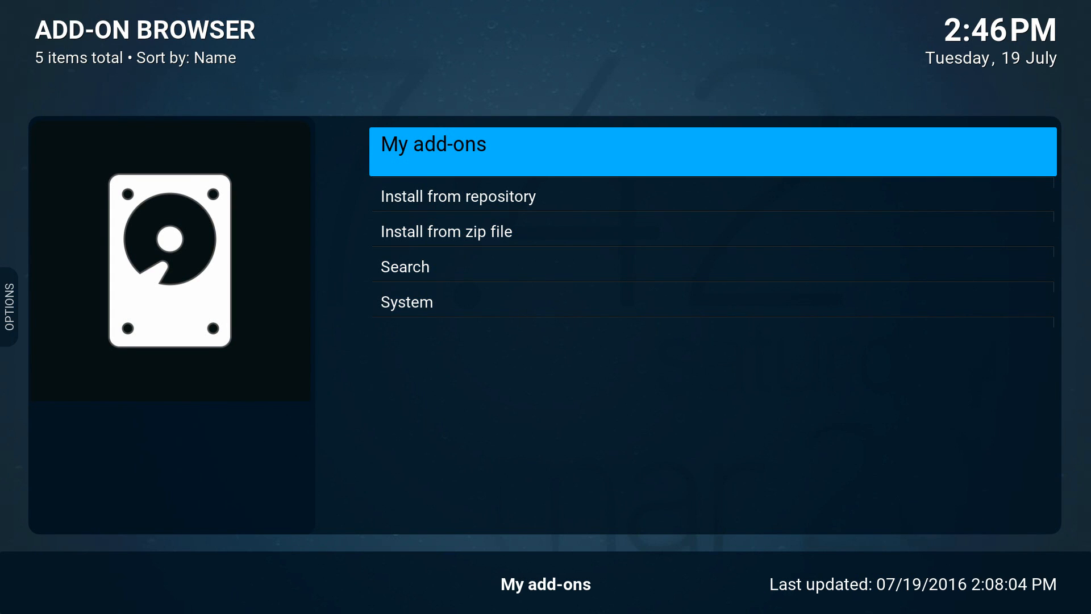
Open the Video add-ons category for installing from the repository.
key("Down")
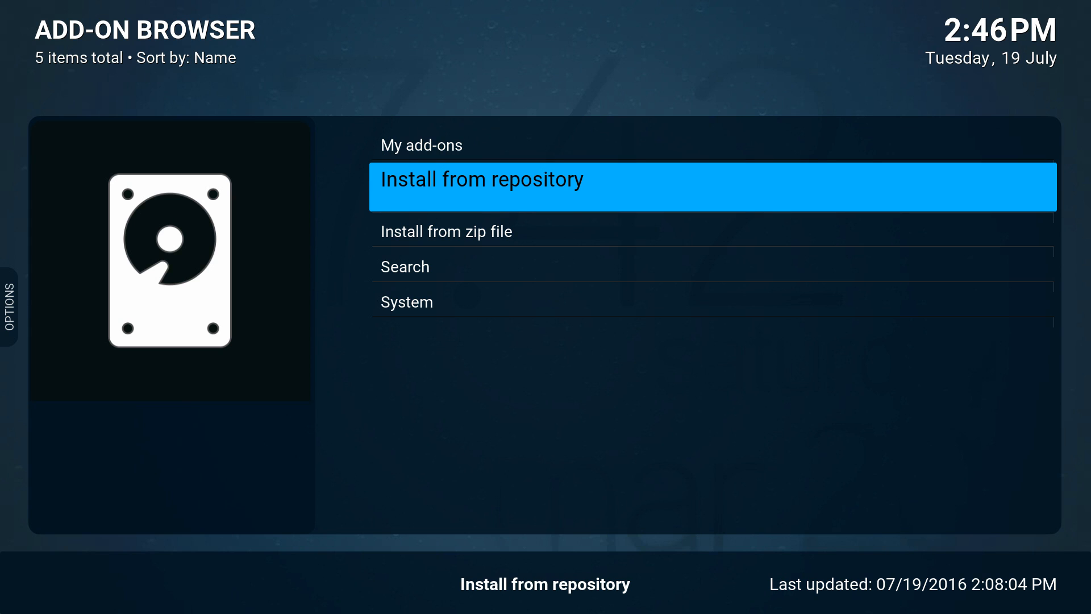
key("Return")
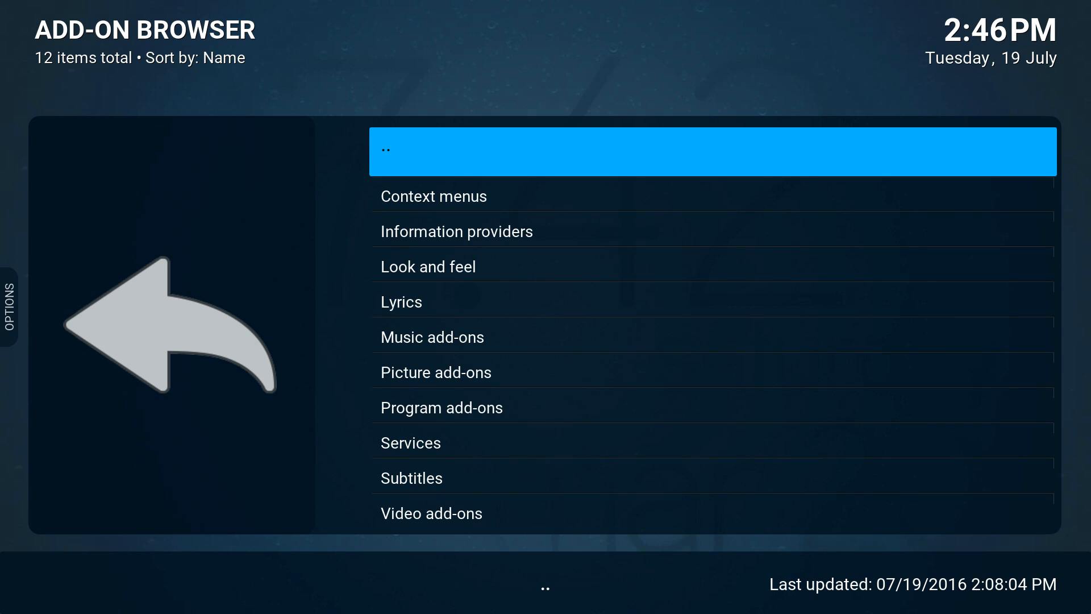
key("Down")
key("Down")
key("Down")
key("Down")
key("Down")
key("Down")
key("Down")
key("Down")
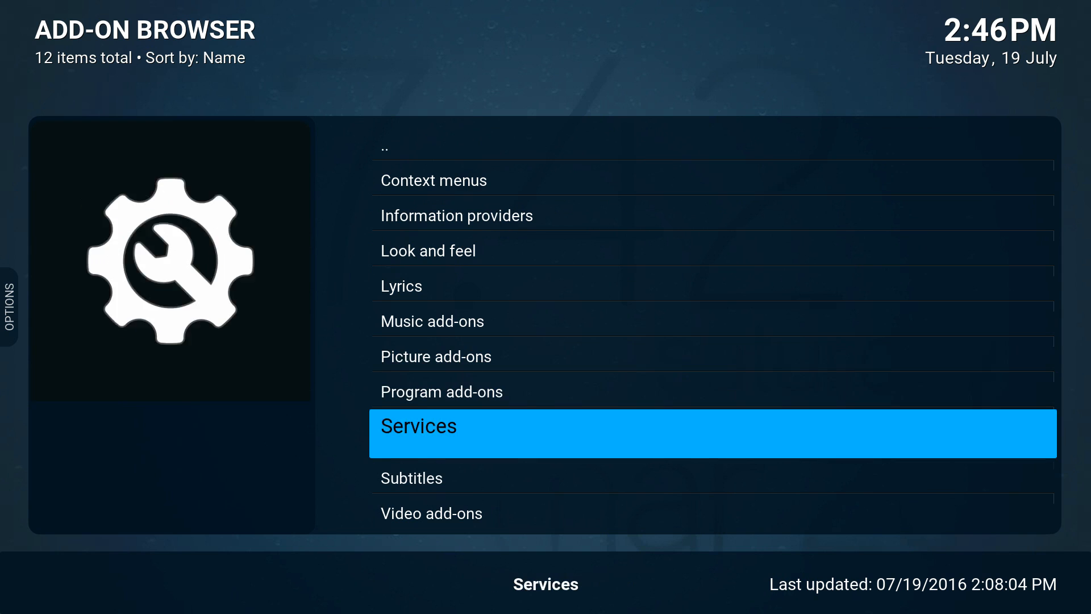
key("Down")
key("Down")
key("Return")
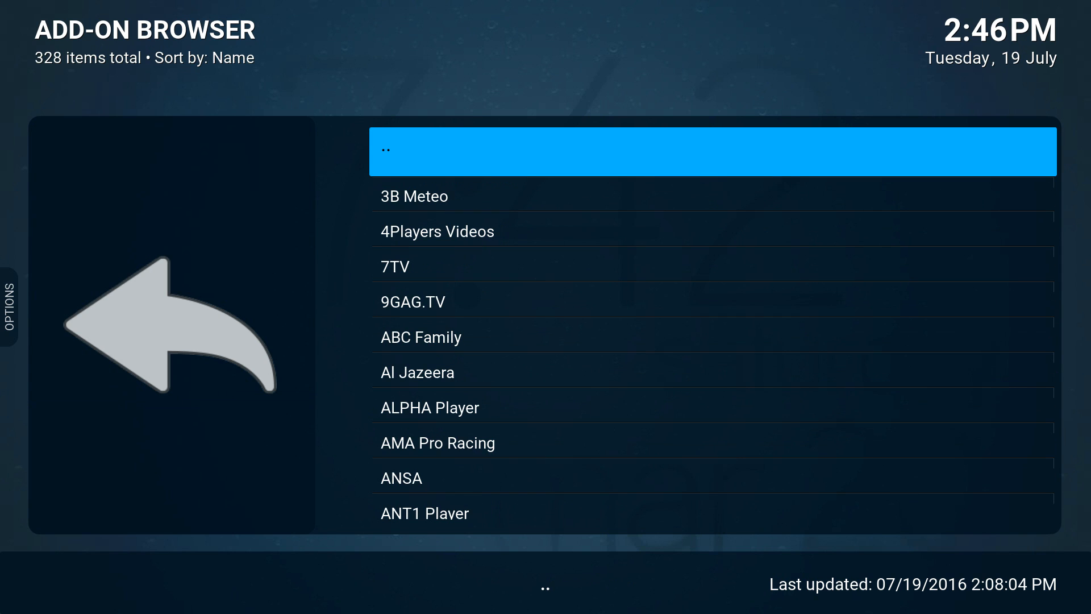
Find HGTV in the list of video add-ons and install it.
key("Down")
key("Down")
key("Down")
key("Down")
key("Down")
key("Down")
key("Down")
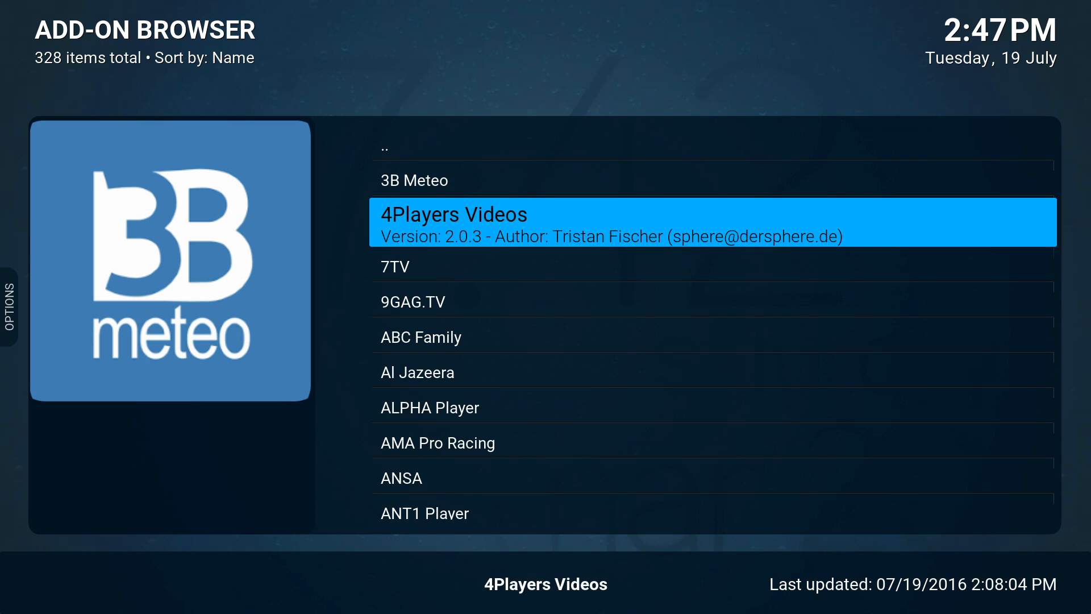
key("Down")
key("Down")
key("Down")
key("Down")
key("Down")
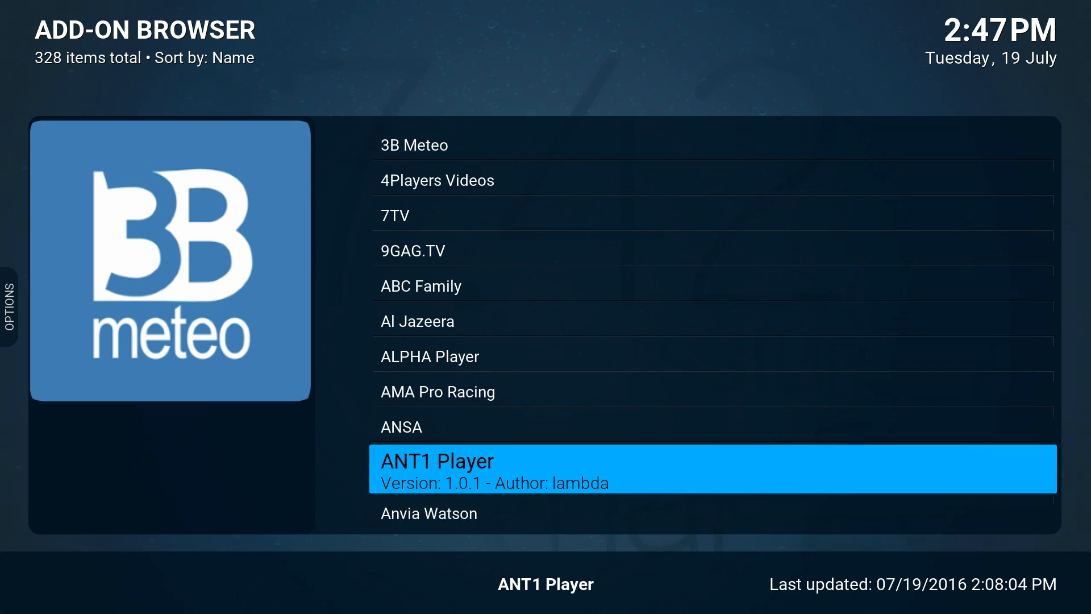
key("h")
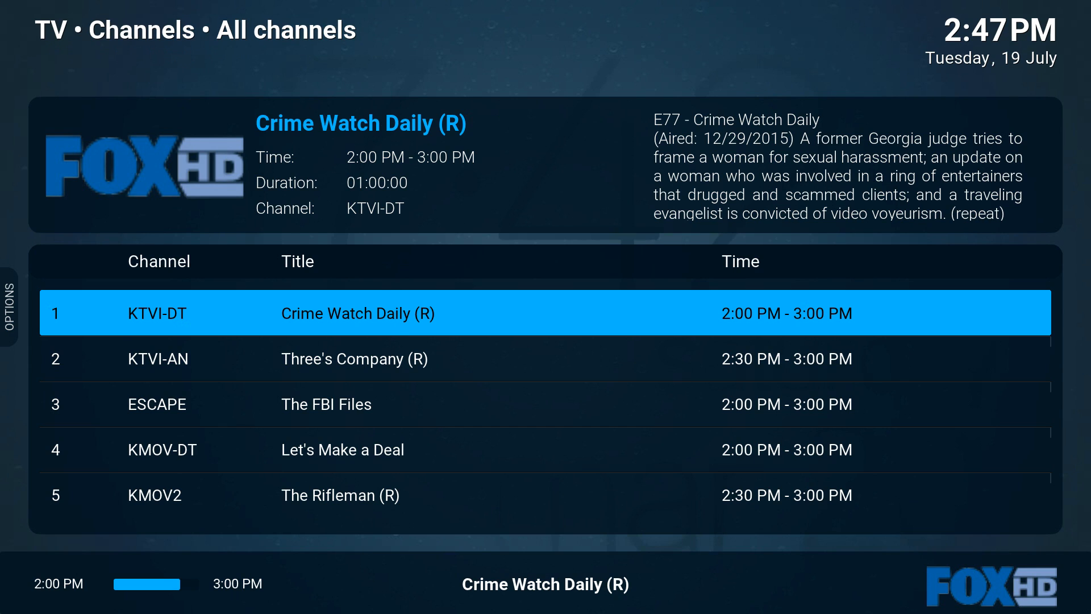
key("BackSpace")
key("Down")
key("Down")
key("Down")
key("Down")
key("Down")
key("Down")
key("Down")
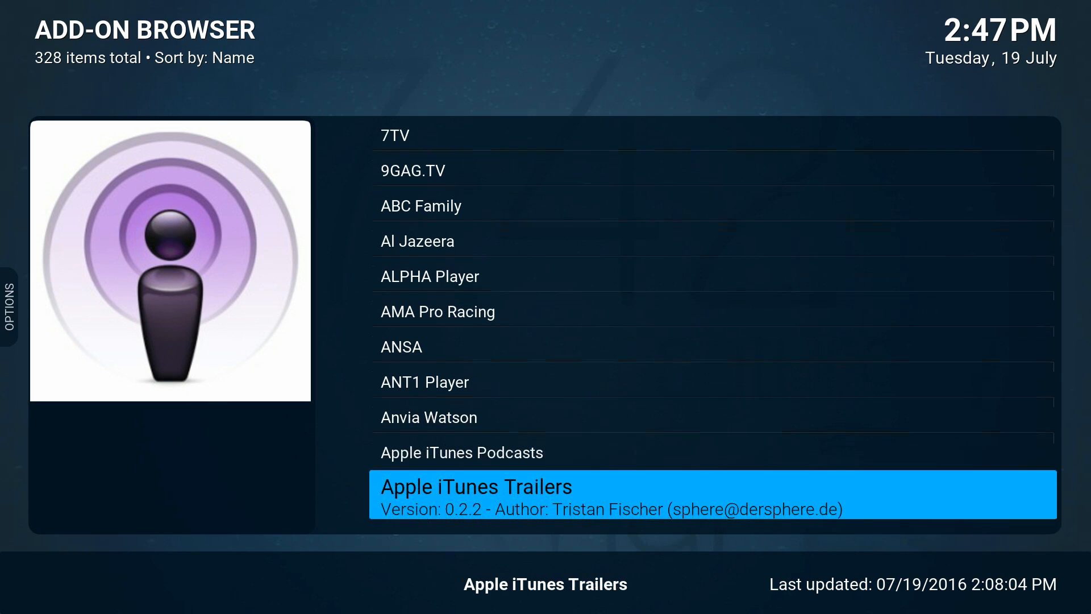
key("Down")
key("Down")
key("Down")
key("Down")
key("Down")
key("Down")
key("Down")
key("Down")
key("Down")
key("Down")
key("Down")
key("Down")
key("Down")
key("Down")
key("Down")
key("Down")
key("Down")
key("Down")
key("Down")
key("Down")
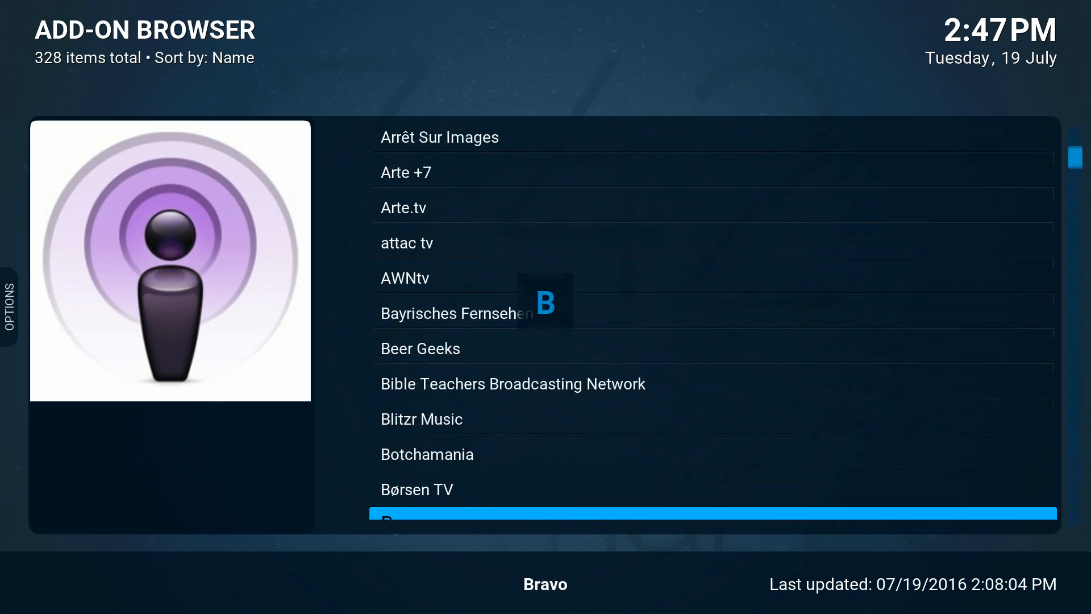
key("Down")
key("Down")
key("Down")
key("Down")
key("Down")
key("Down")
key("Down")
key("Down")
key("Down")
key("Down")
key("Down")
key("Down")
key("Down")
key("Down")
key("Down")
key("Down")
key("Down")
key("Down")
key("Down")
key("Down")
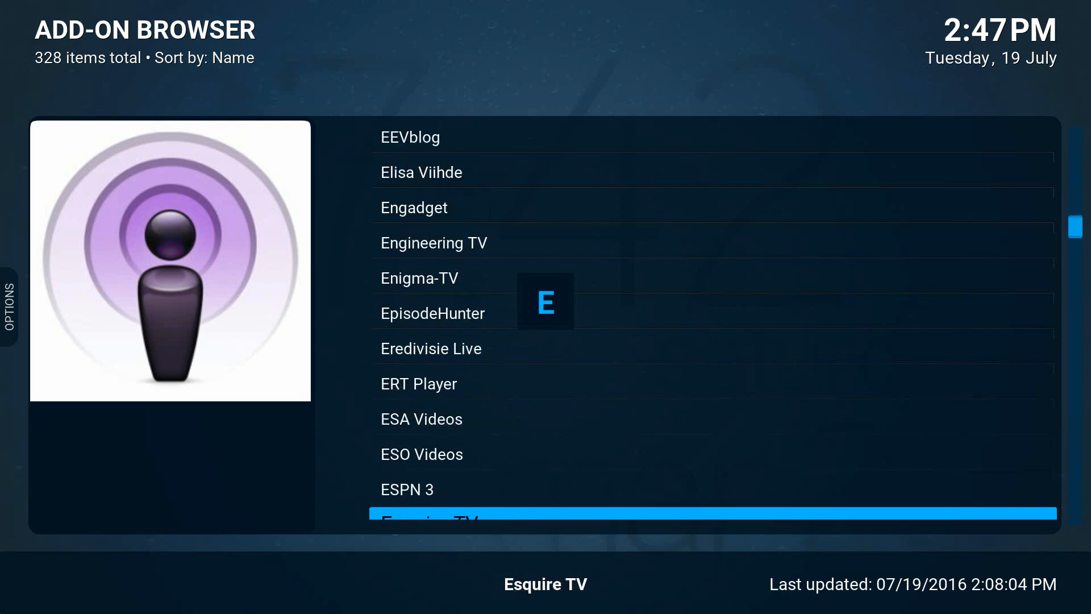
key("Down")
key("Down")
key("Down")
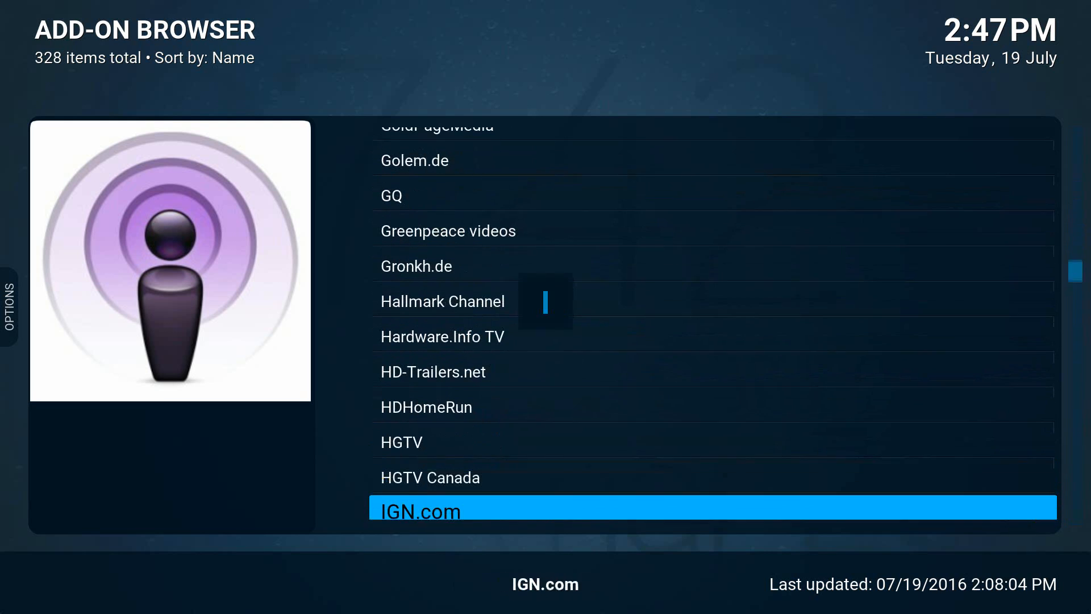
key("Up")
key("Up")
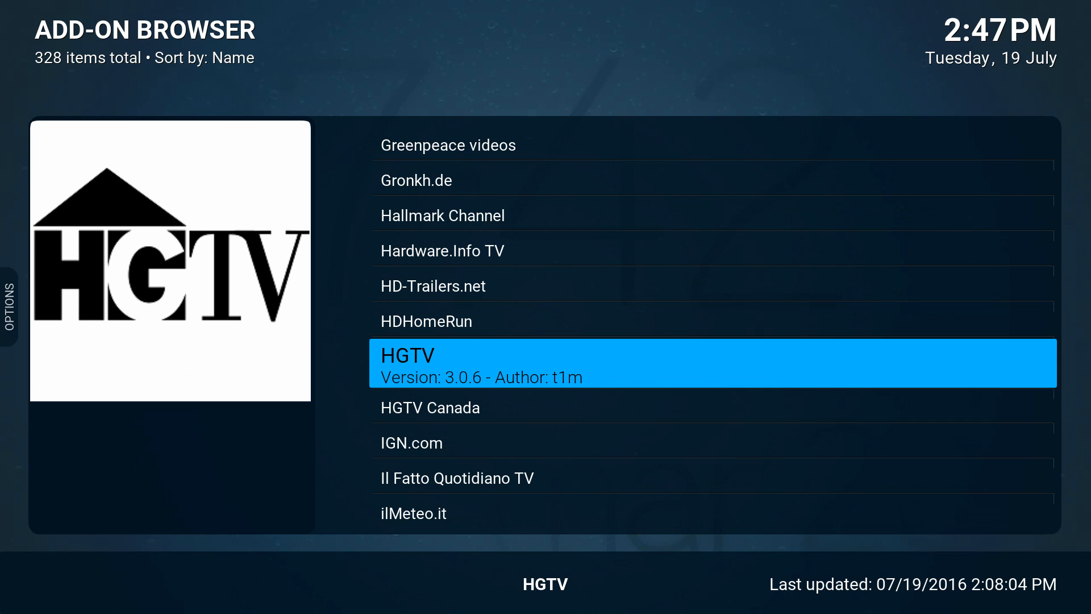
key("Return")
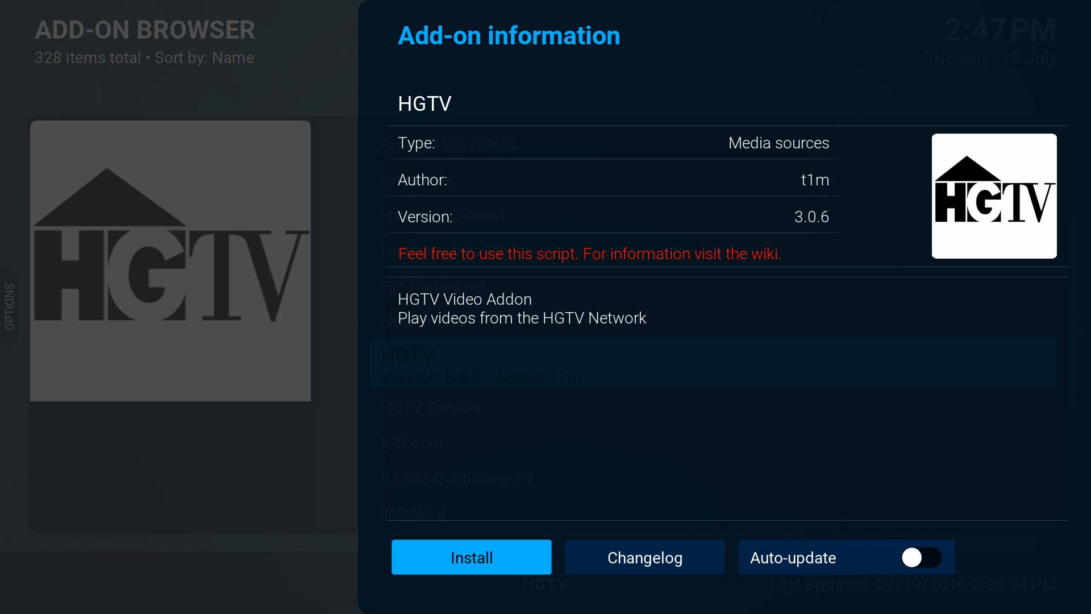
key("Return")
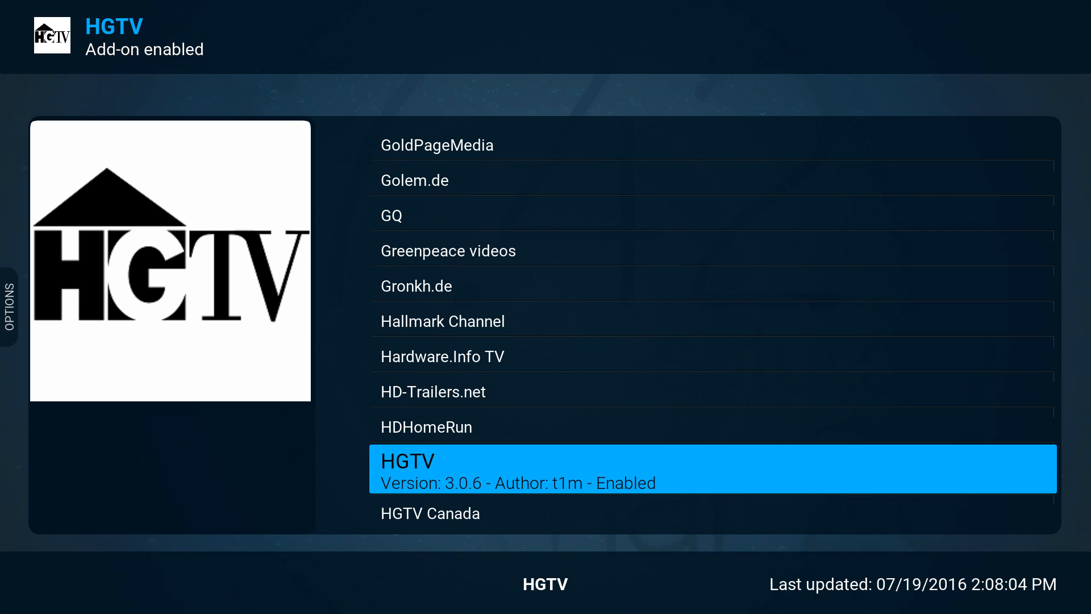
Look through the video add-ons listed after HGTV, from HGTV Canada to JohnLocker, and return to the main settings.
key("Down")
key("Down")
key("Down")
key("Down")
key("Down")
key("Down")
key("Down")
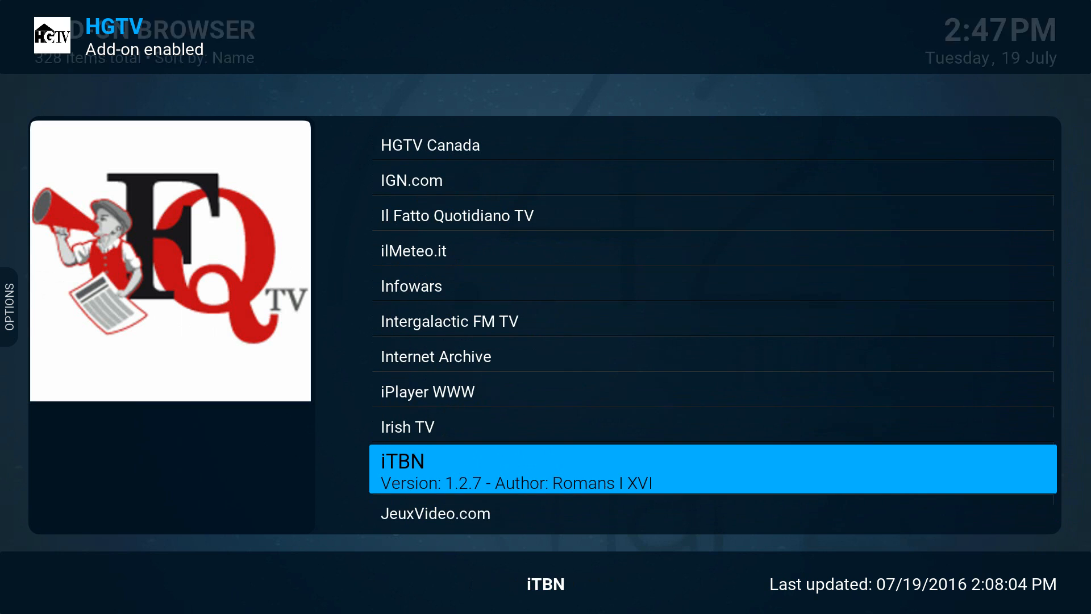
key("Down")
key("Down")
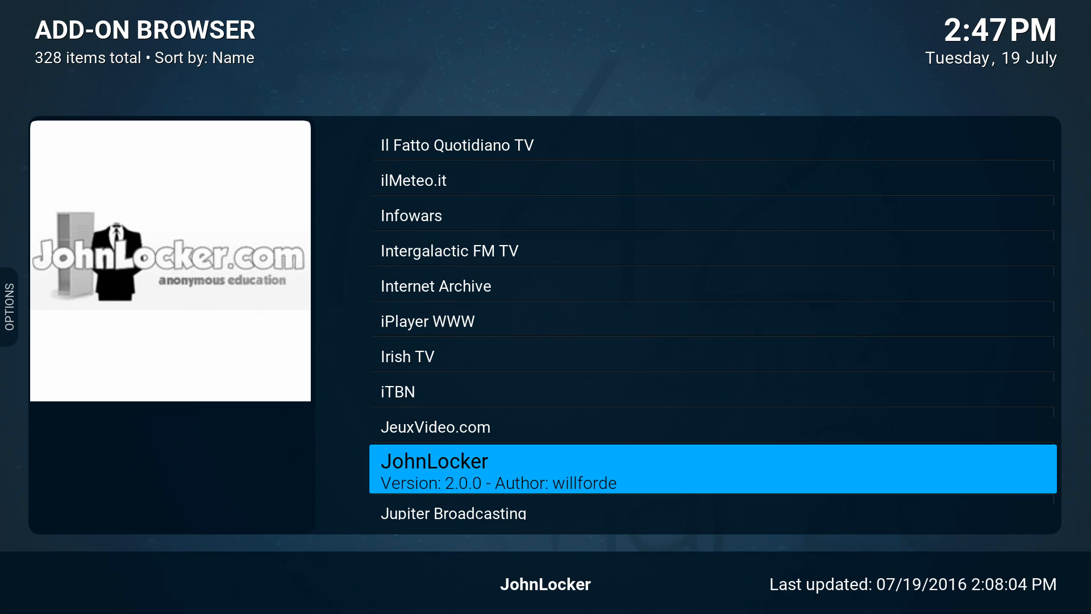
key("BackSpace")
key("BackSpace")
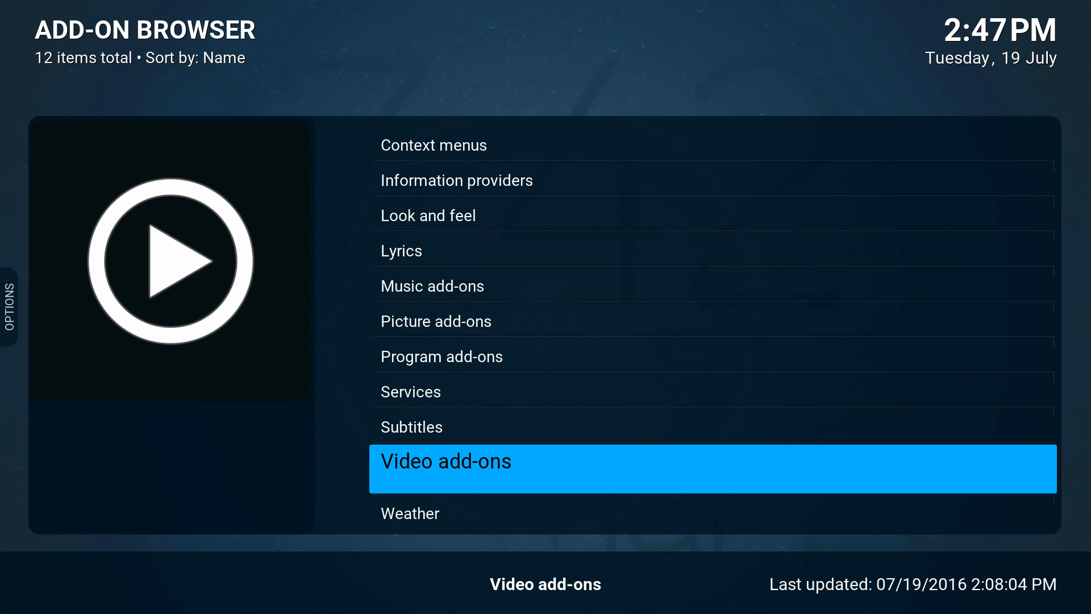
key("BackSpace")
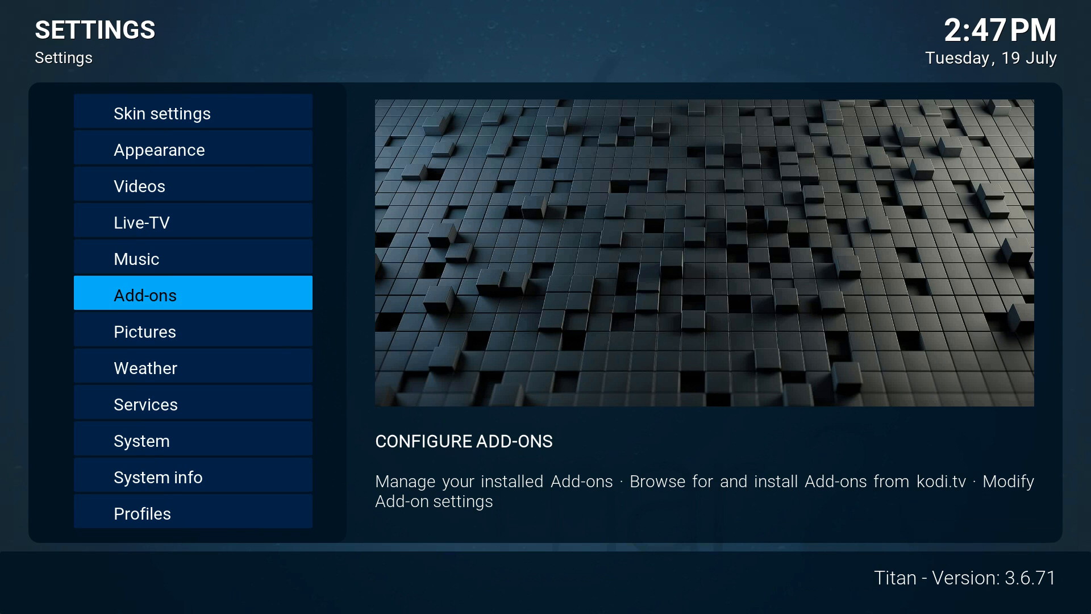
Open the Skin settings from the main system settings.
key("Up")
key("Up")
key("Up")
key("Up")
key("Up")
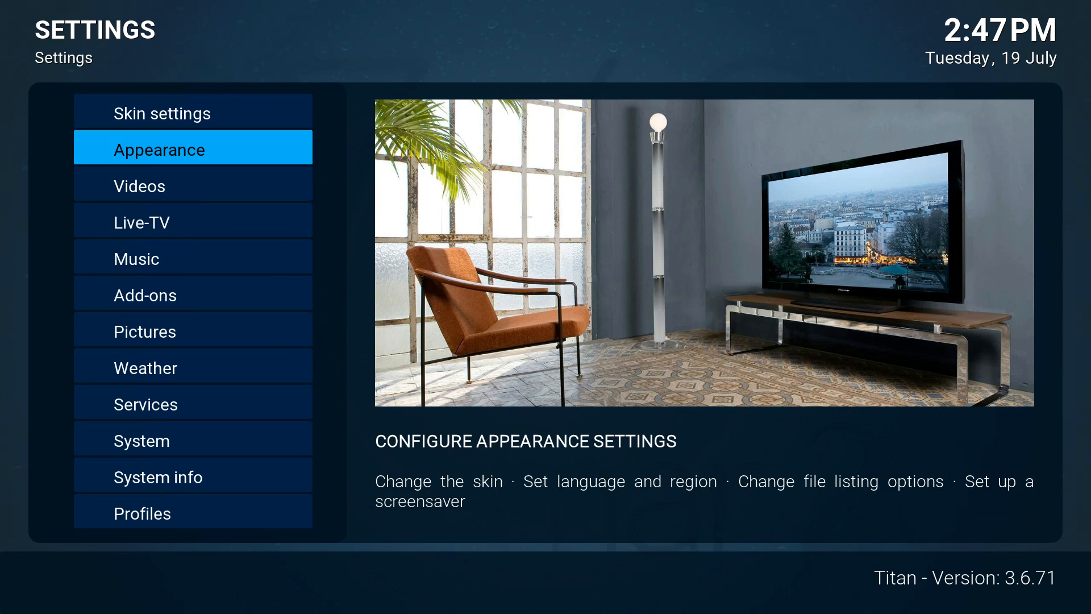
key("Return")
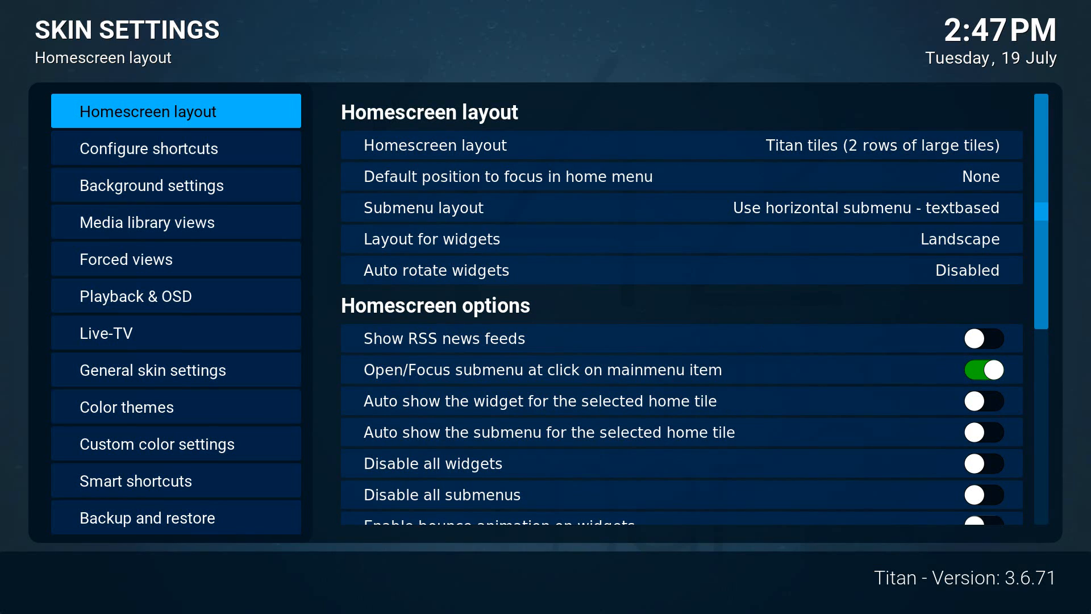
key("Right")
key("Up")
key("Up")
key("Up")
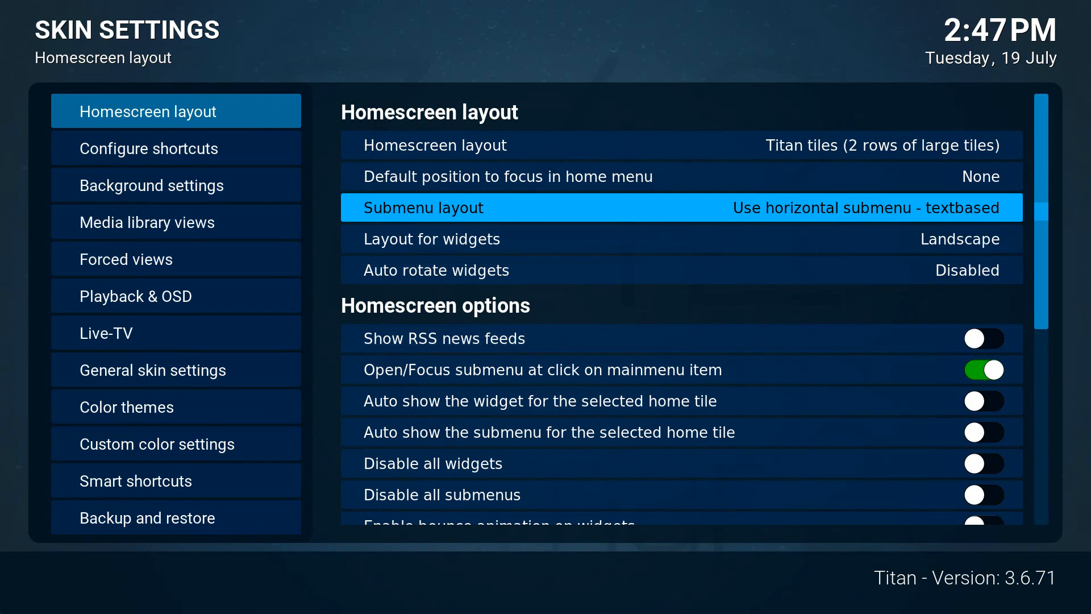
key("Up")
key("Left")
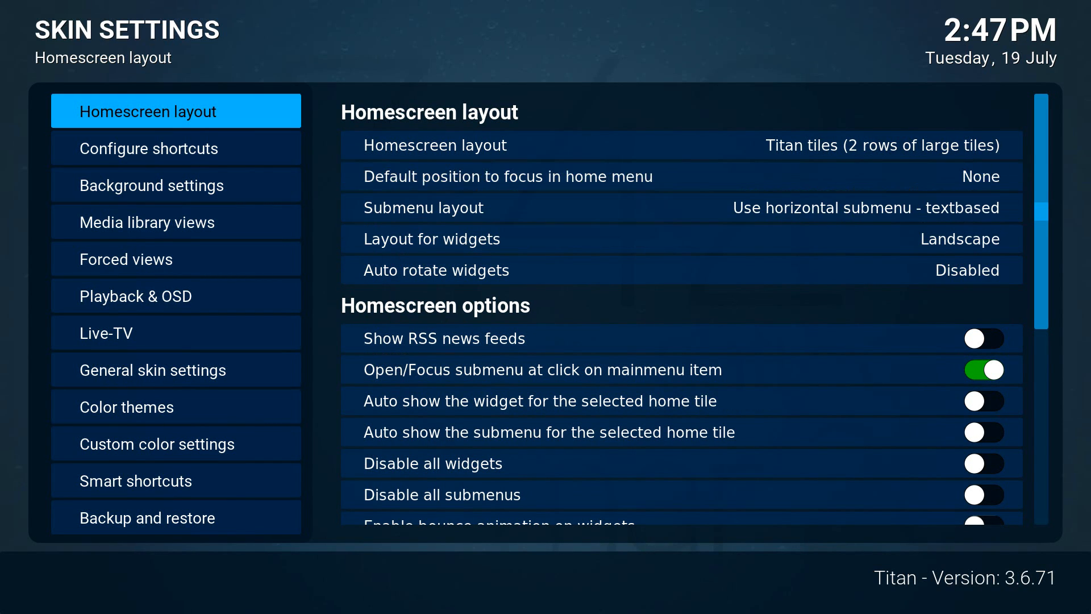
Open the home menu shortcut editor from the Configure shortcuts settings.
key("Down")
key("Right")
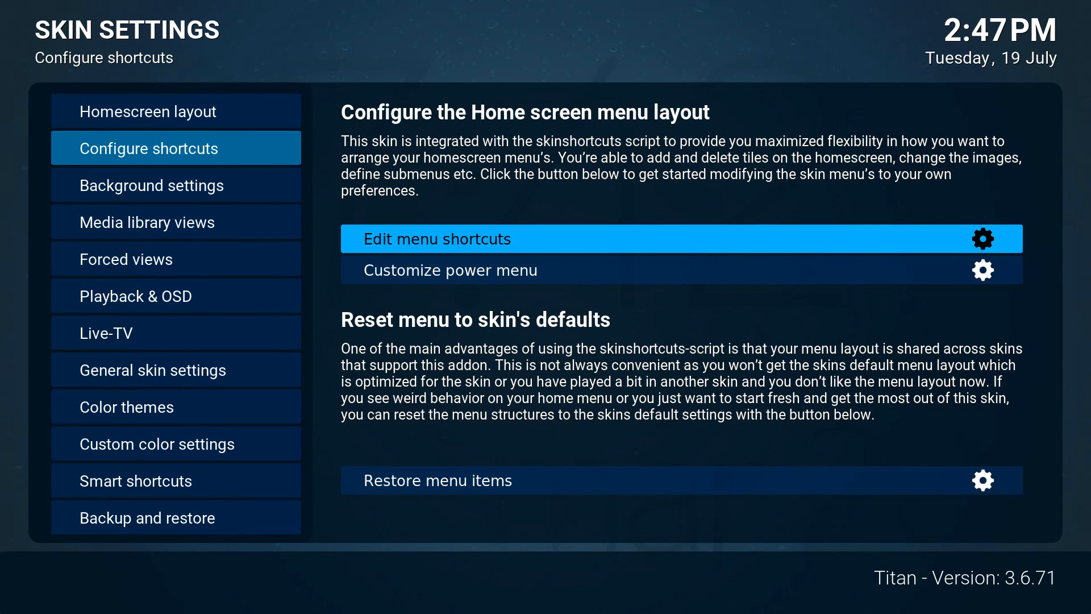
key("Return")
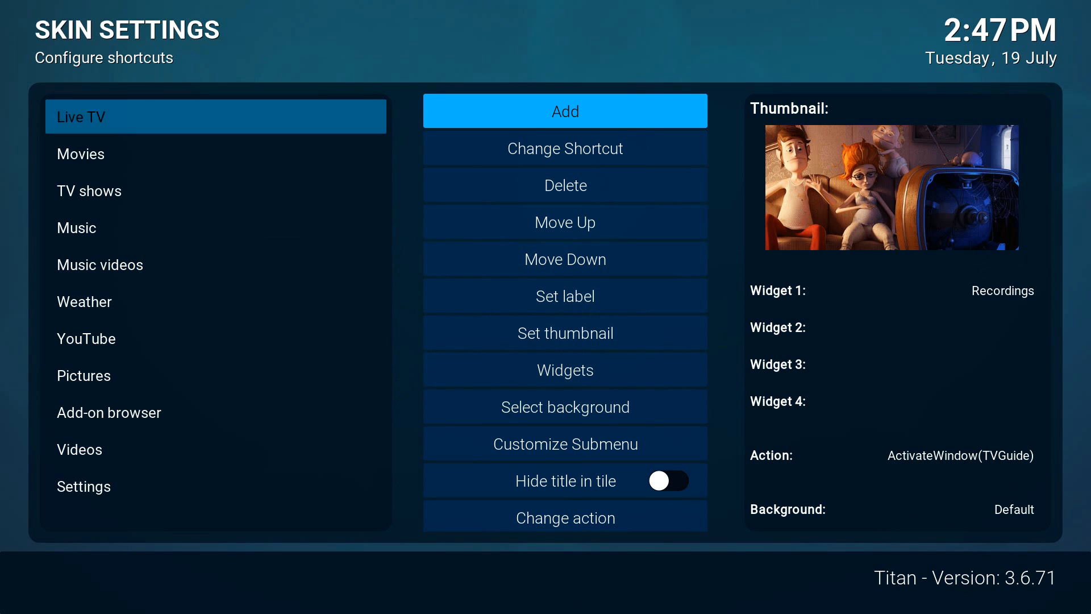
Delete the Music videos shortcut from the home menu.
key("Left")
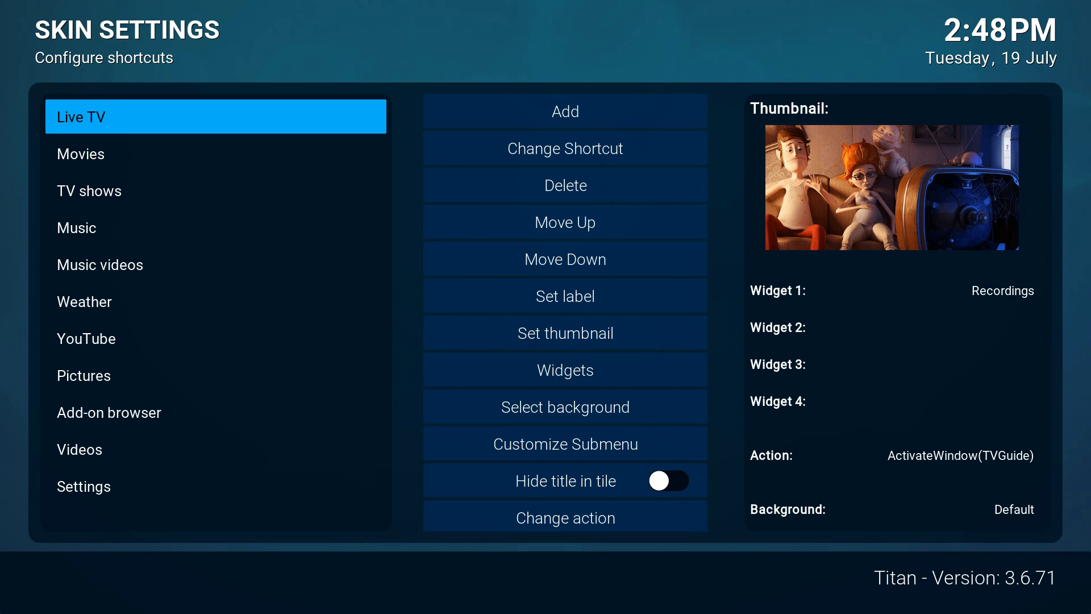
key("Down")
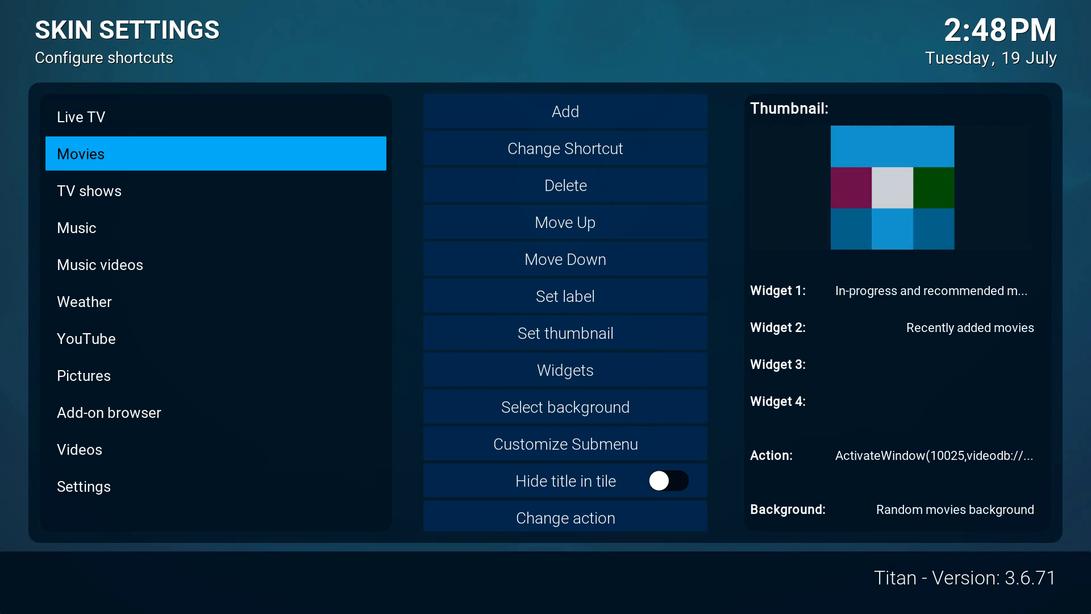
key("Down")
key("Down")
key("Down")
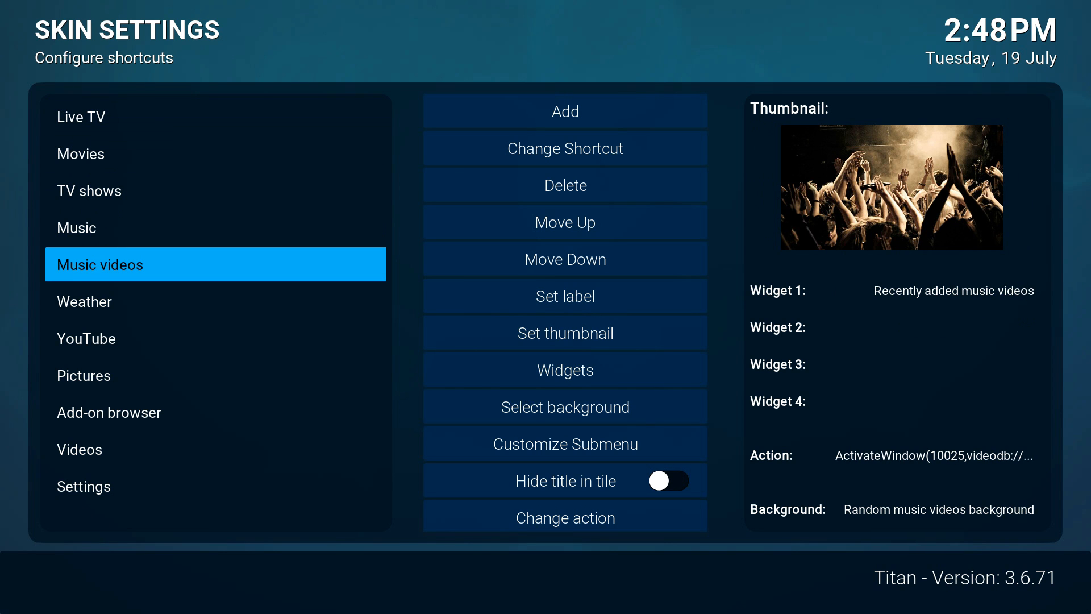
key("Right")
key("Down")
key("Down")
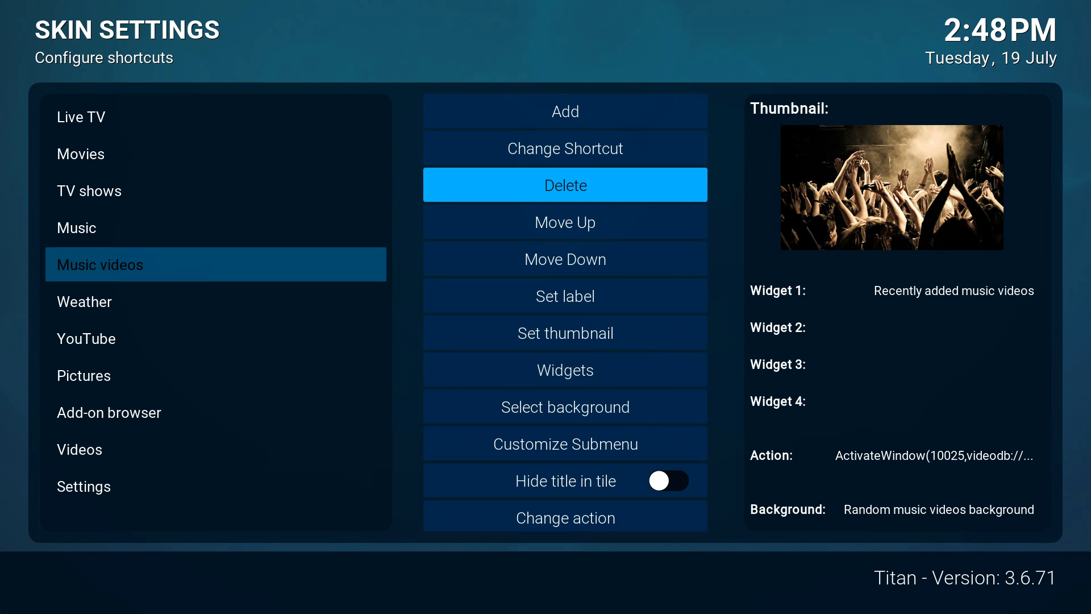
key("Return")
Review the remaining home menu shortcuts and add a new menu item directly after Videos.
key("Left")
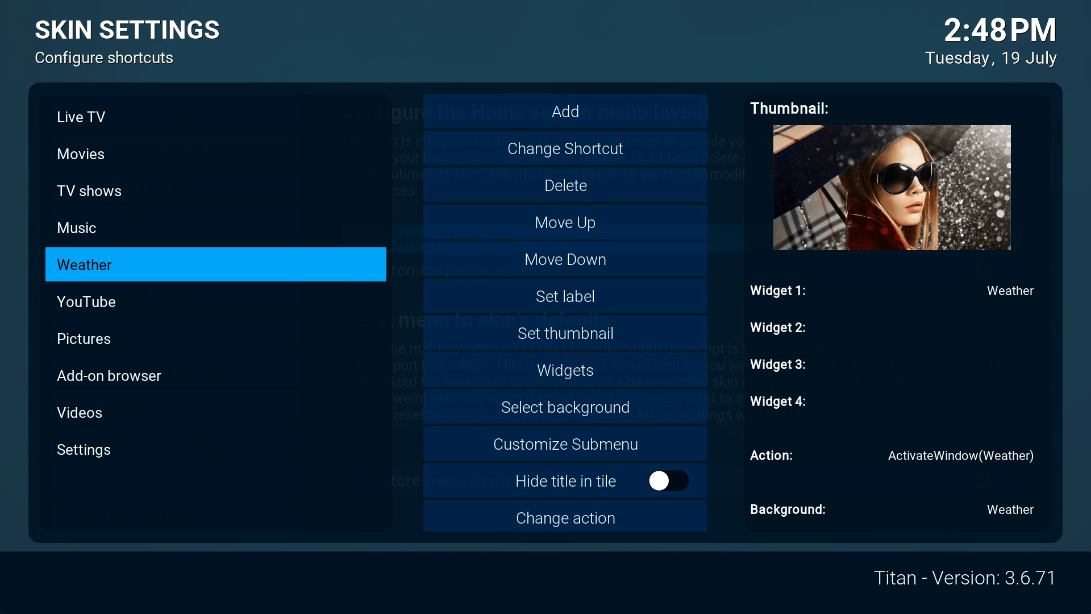
key("Up")
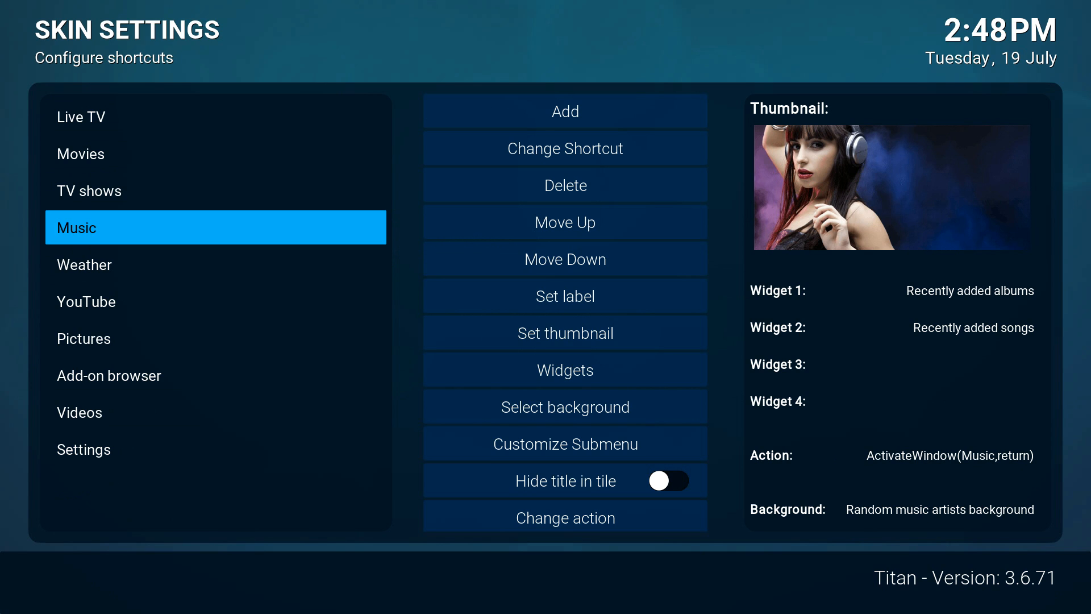
key("Down")
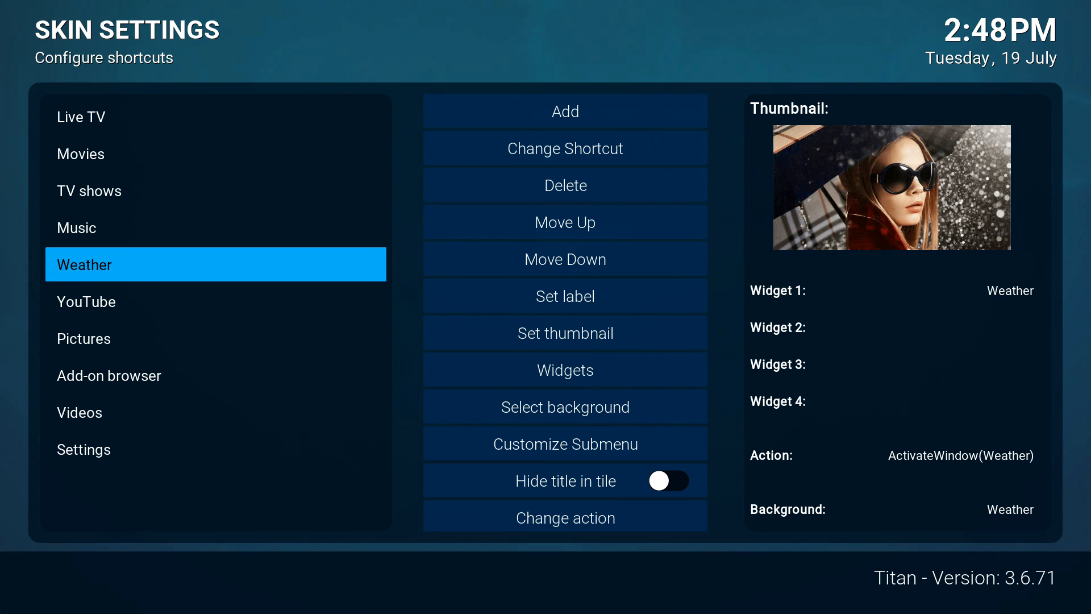
key("Down")
key("Down")
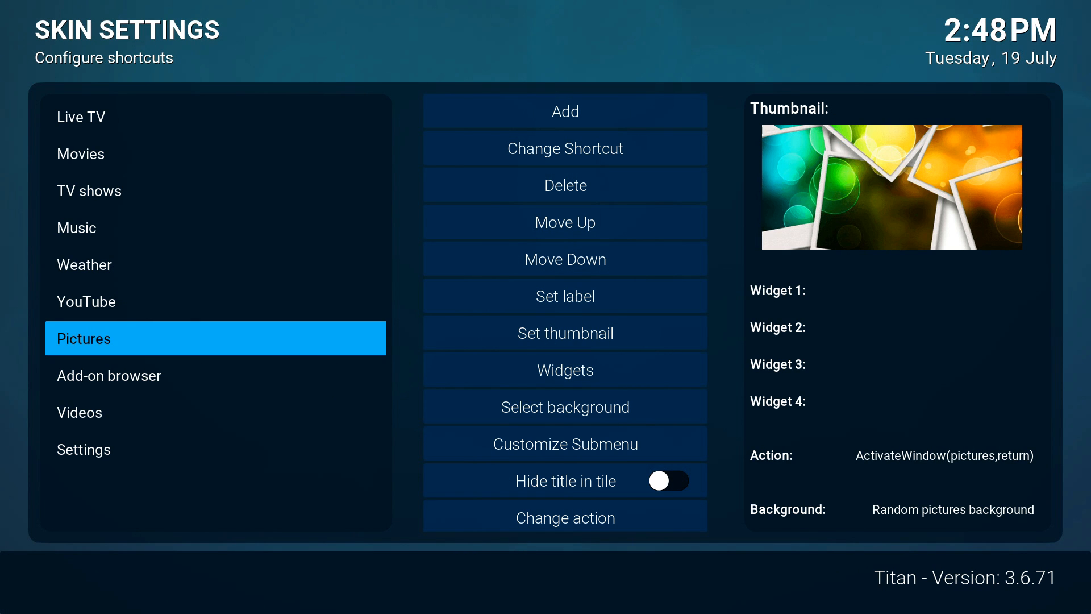
key("Down")
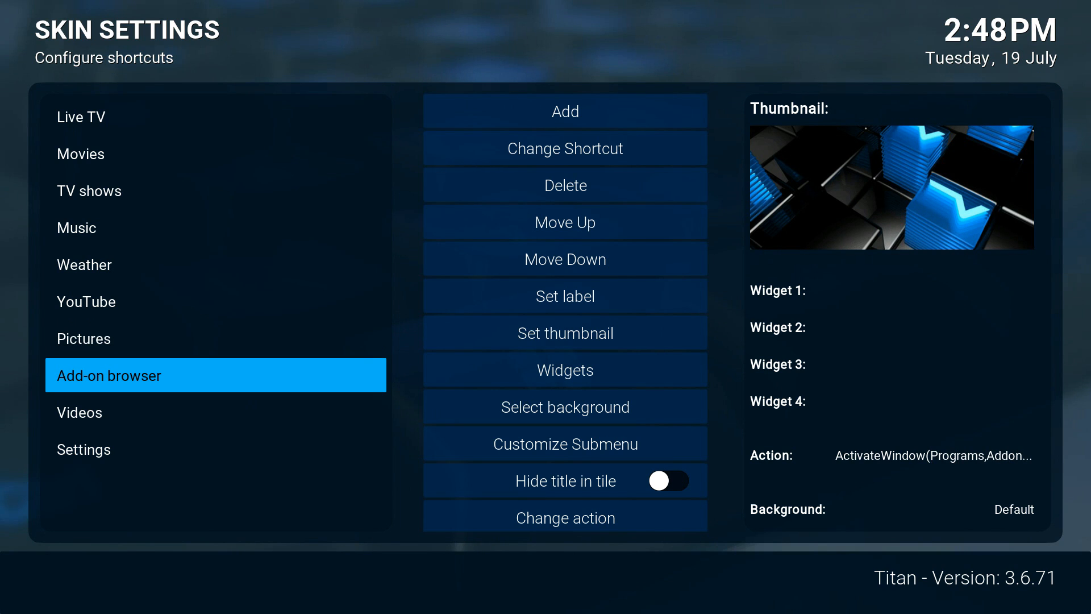
key("Down")
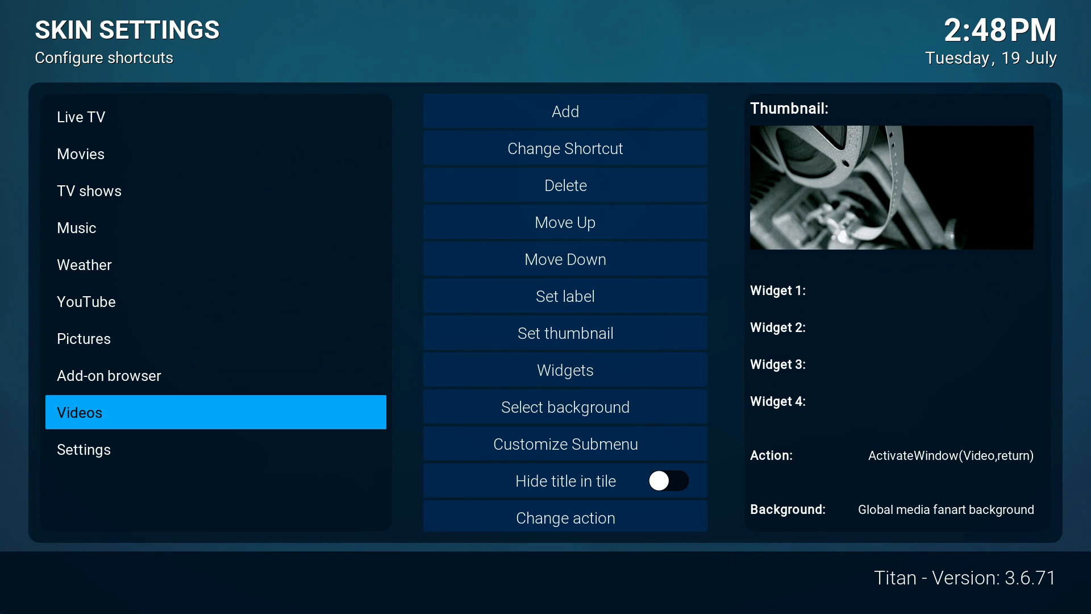
key("Right")
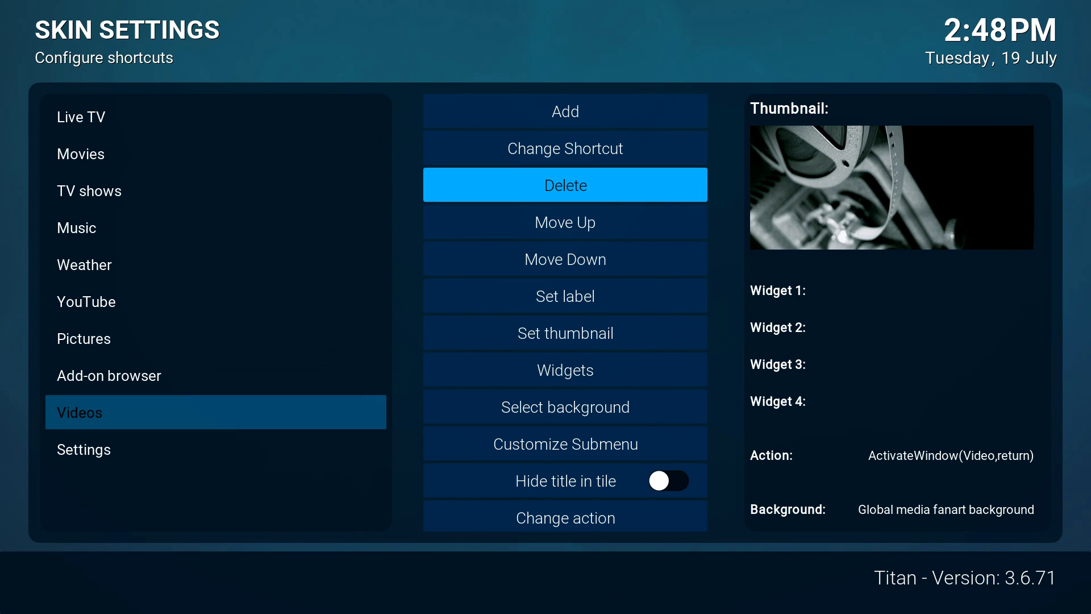
key("Up")
key("Up")
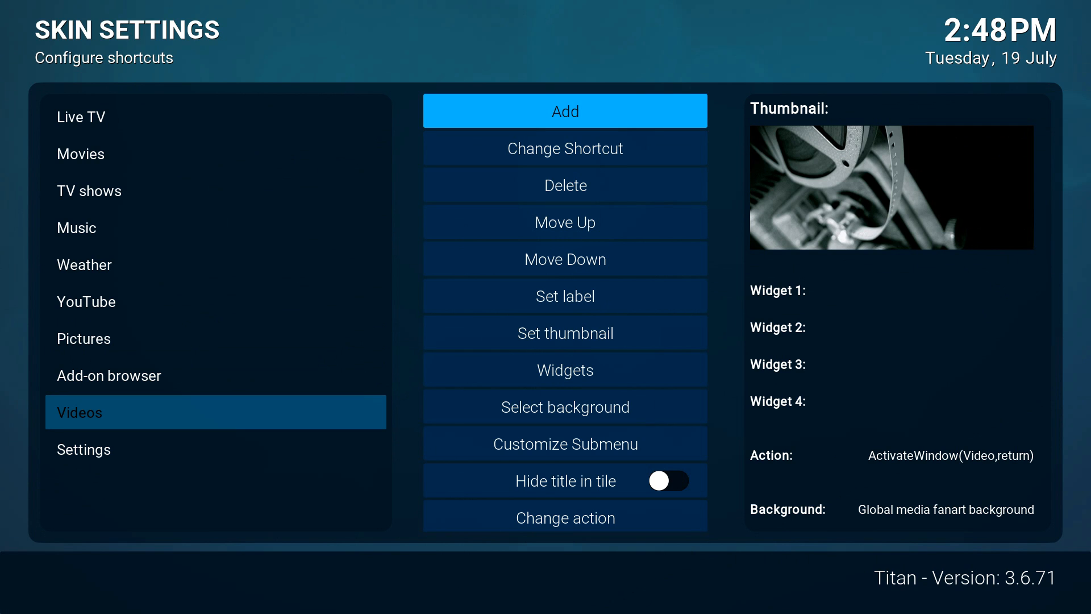
key("Return")
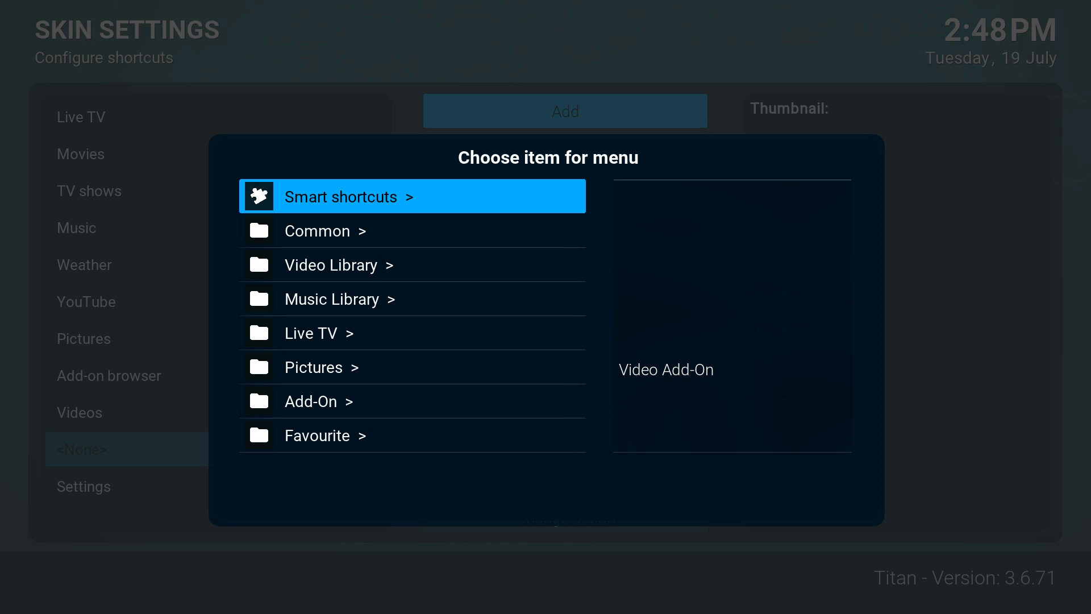
Open the Video Add-On category within the Video Library as the source for the new menu item.
key("Down")
key("Down")
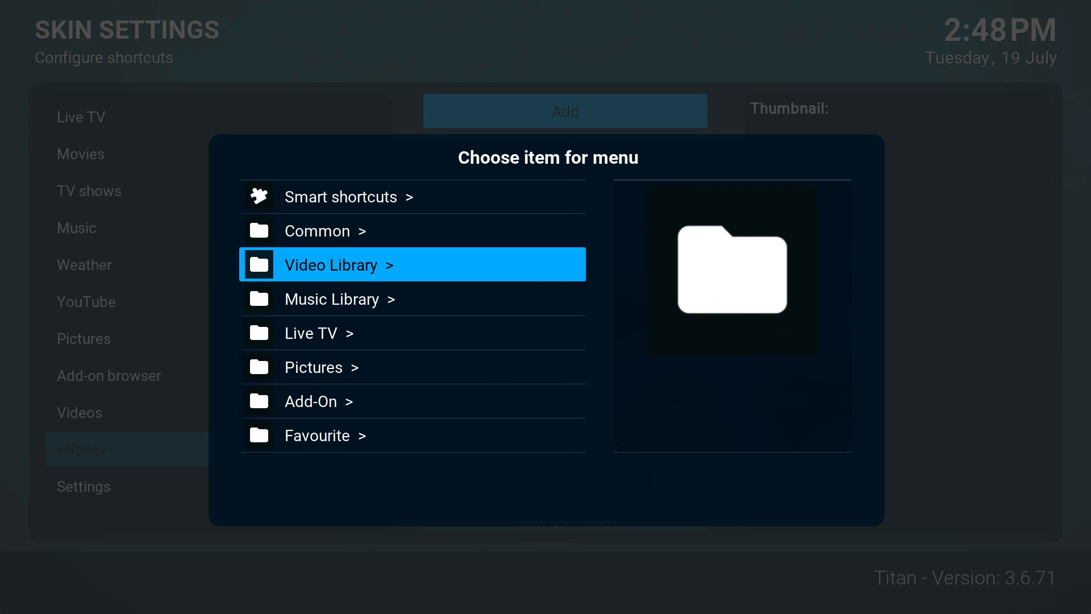
key("Return")
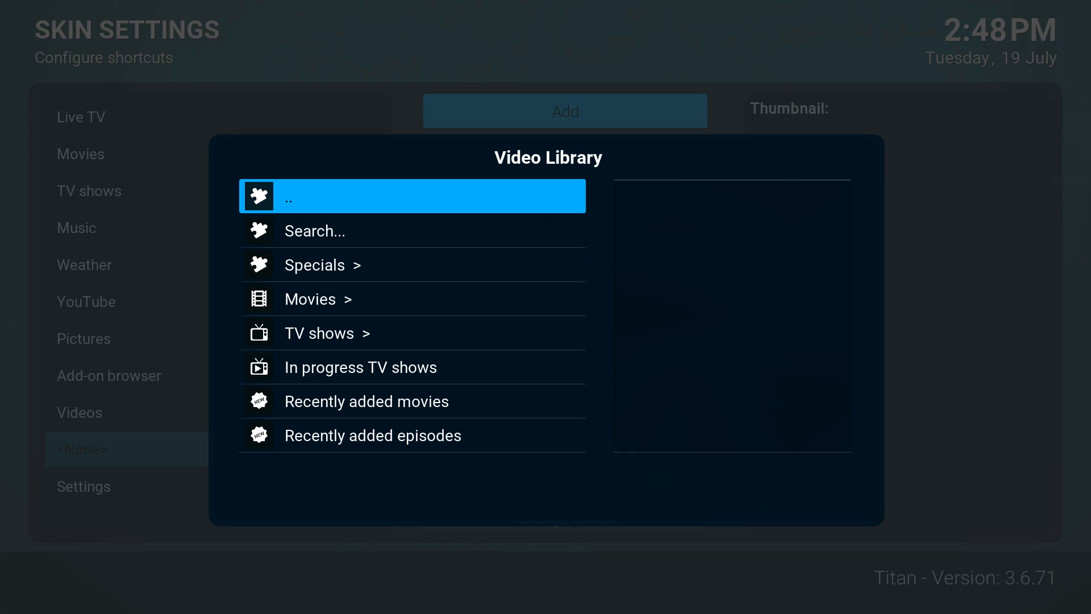
key("Down")
key("Down")
key("Down")
key("Down")
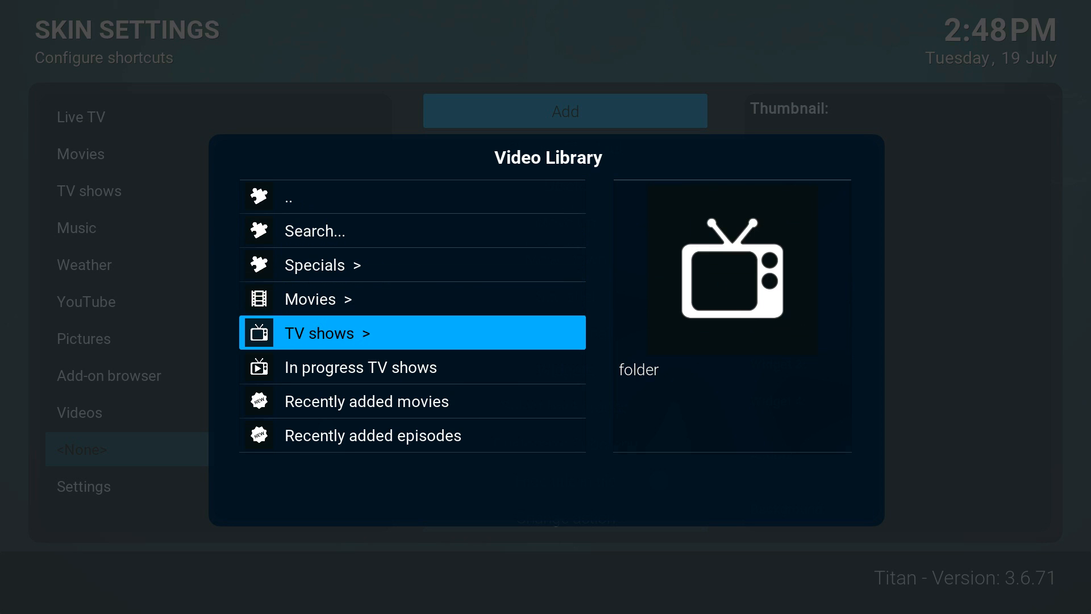
key("Down")
key("Down")
key("Down")
key("Down")
key("Down")
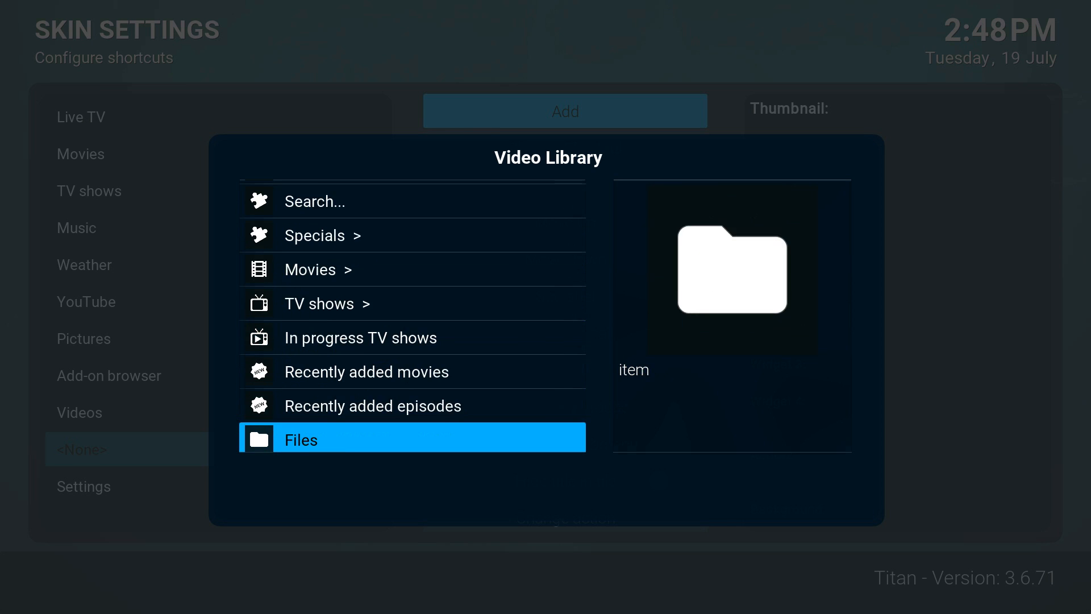
key("Down")
key("Down")
key("Down")
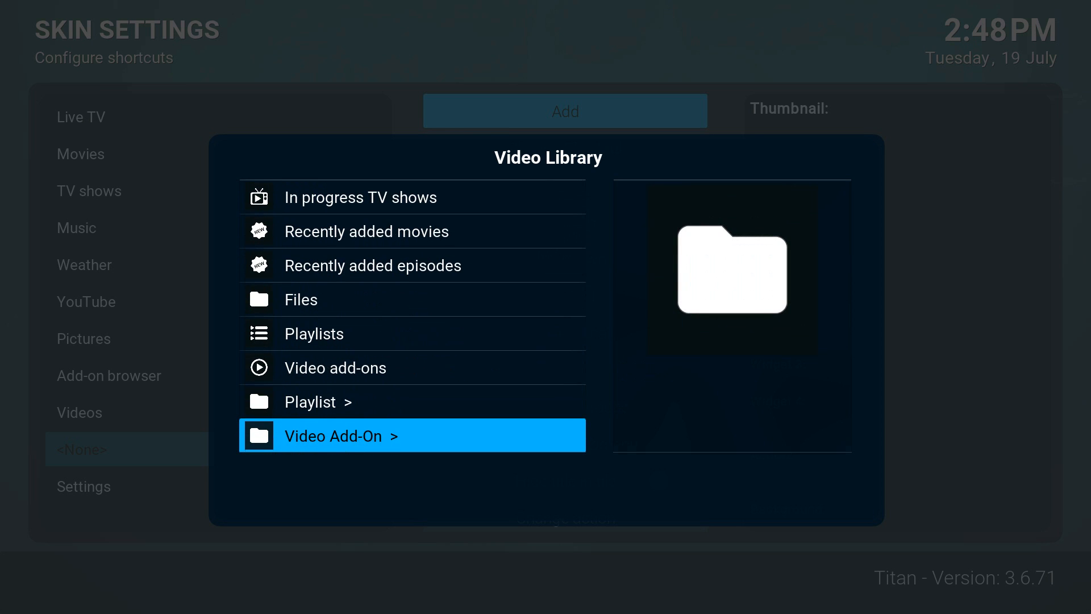
key("Up")
key("Up")
key("Down")
key("Down")
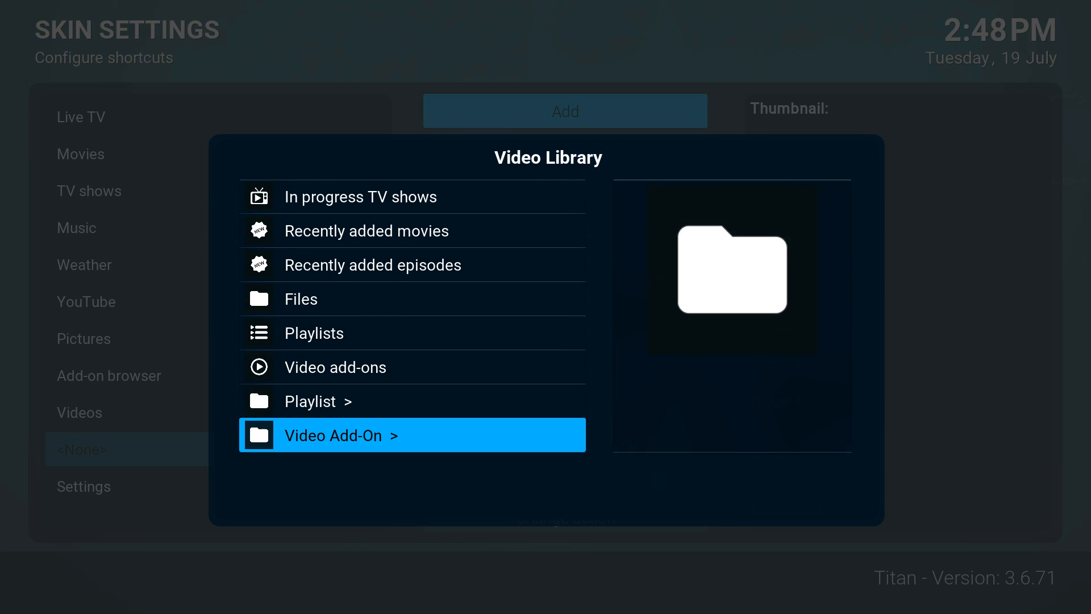
key("Return")
Choose the HGTV add-on for the new shortcut and create the menu item to its main listing.
key("Down")
key("Down")
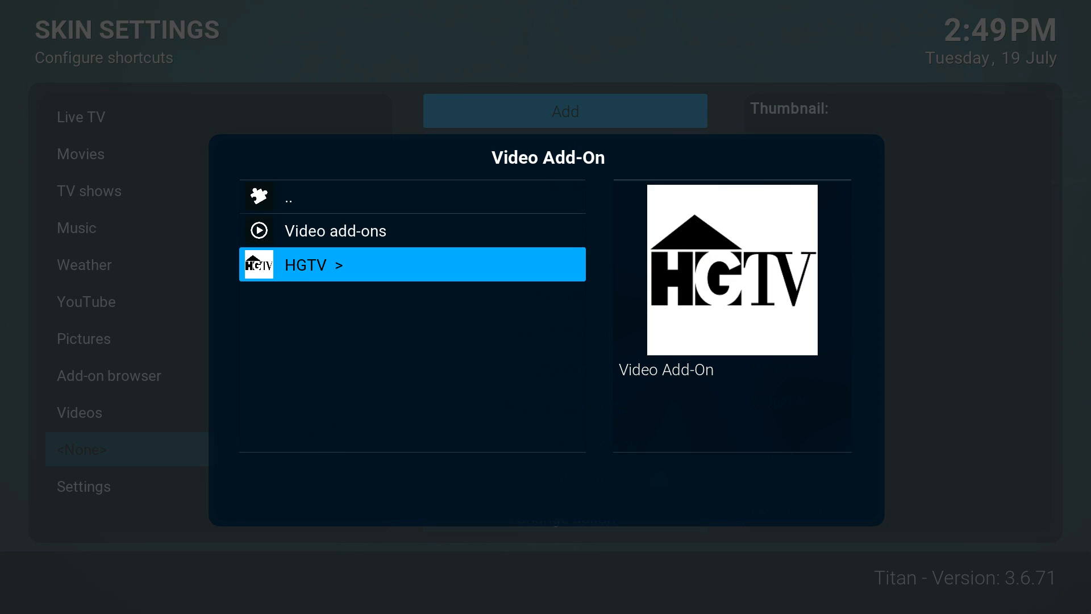
key("Return")
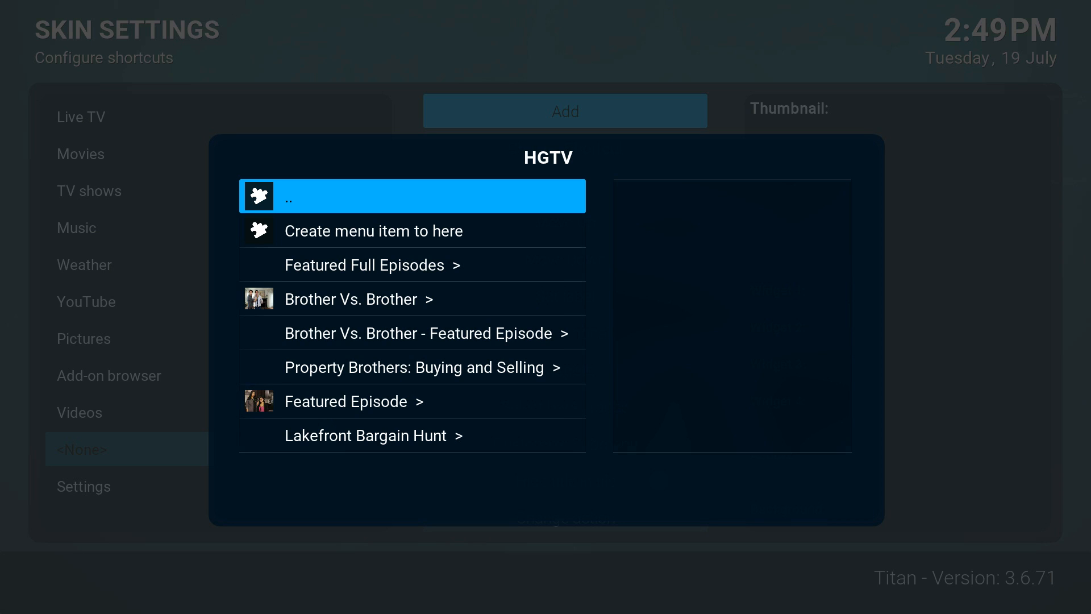
key("Down")
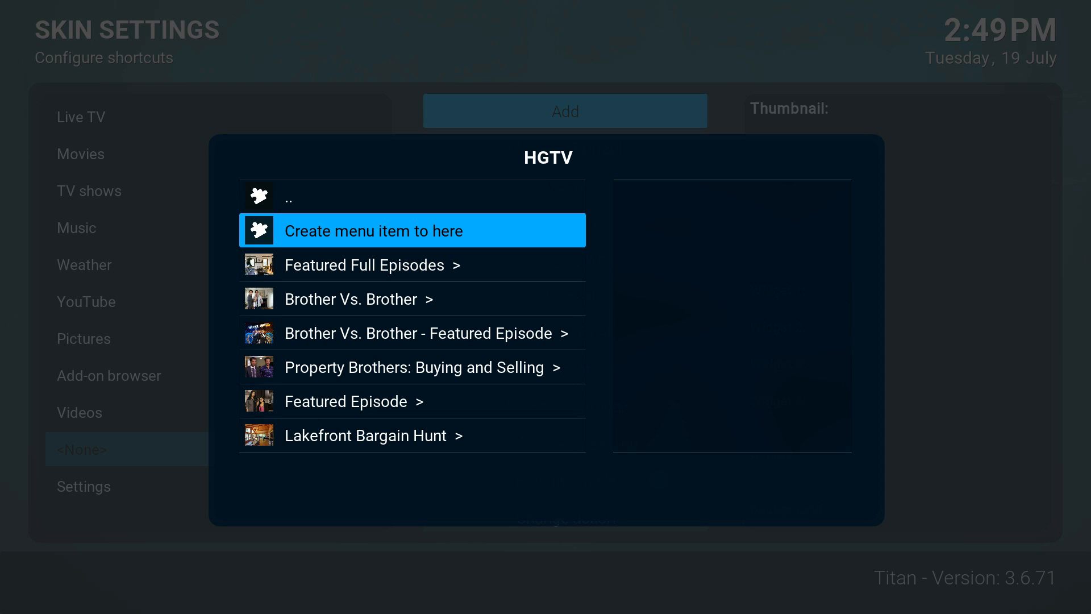
key("Return")
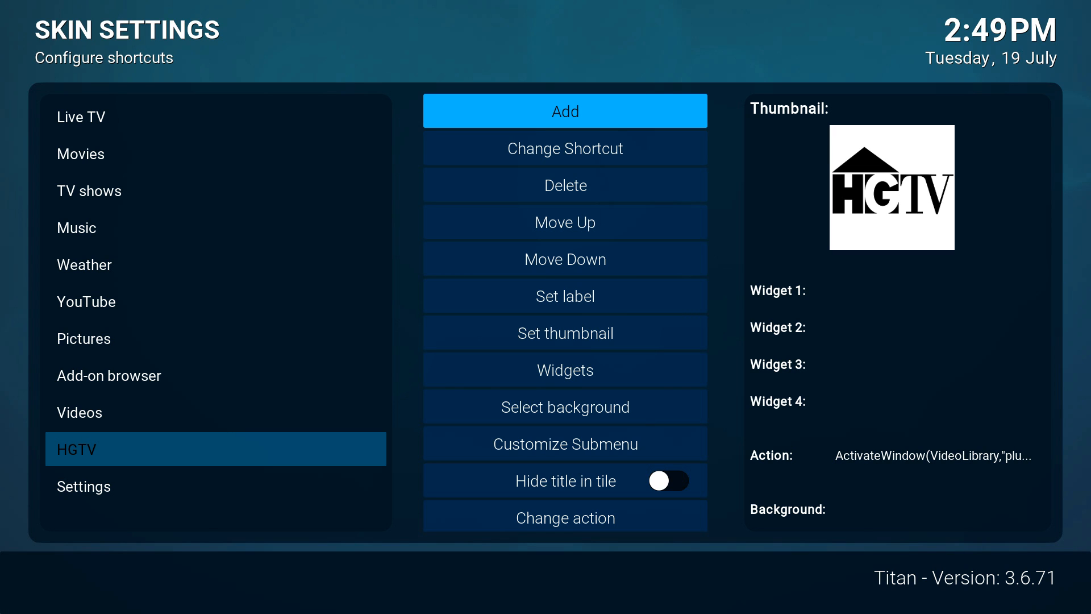
Close the shortcut editor and the skin settings, returning to the home screen.
key("Escape")
key("Escape")
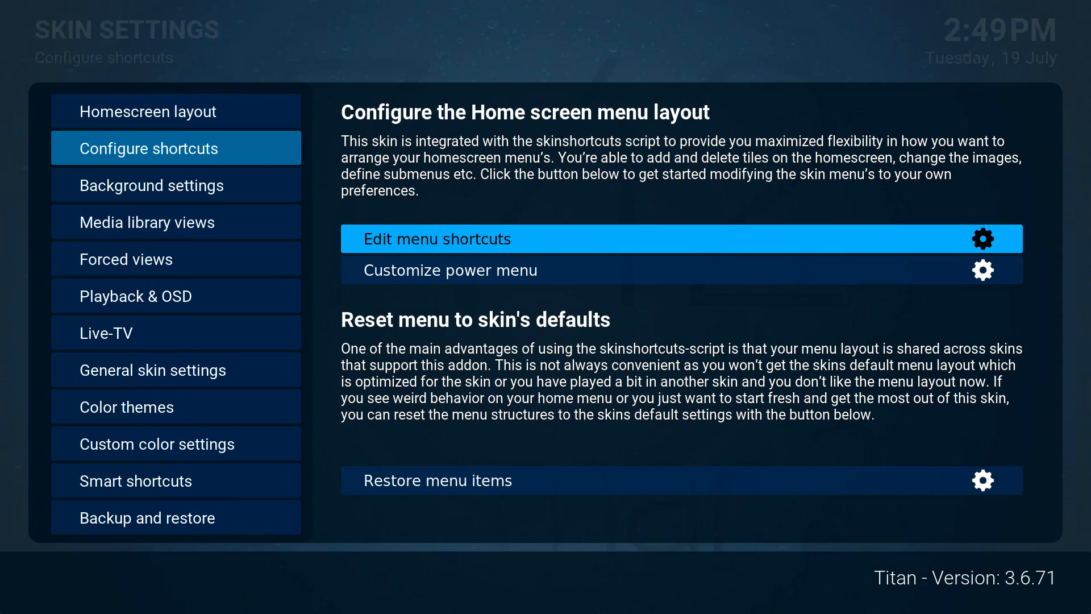
key("Escape")
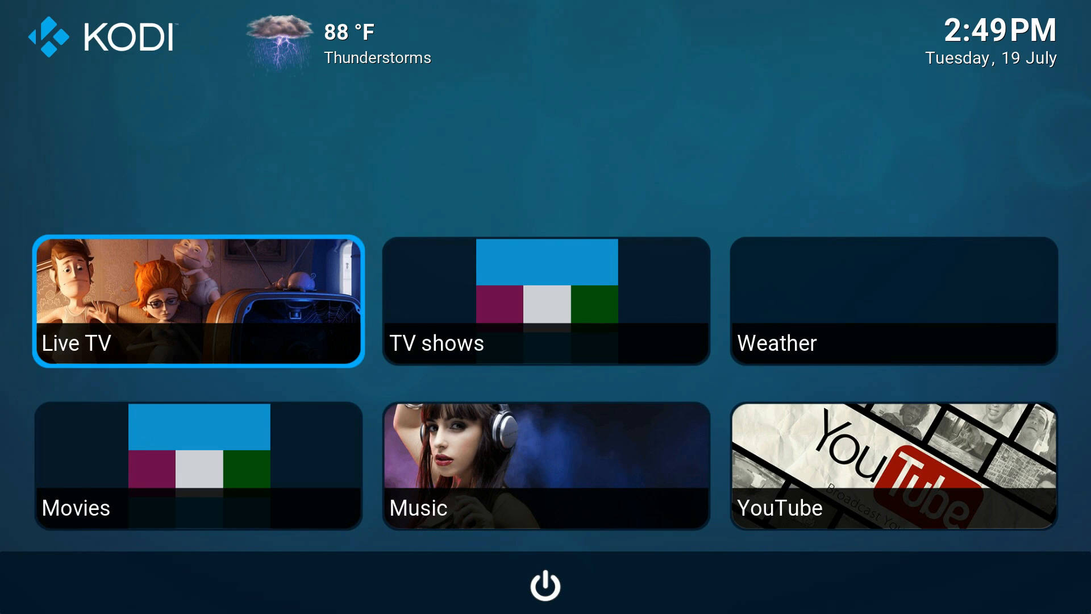
Open the HGTV shortcut from the home menu to check its listing, and return to the home screen.
key("Right")
key("Right")
key("Right")
key("Right")
key("Down")
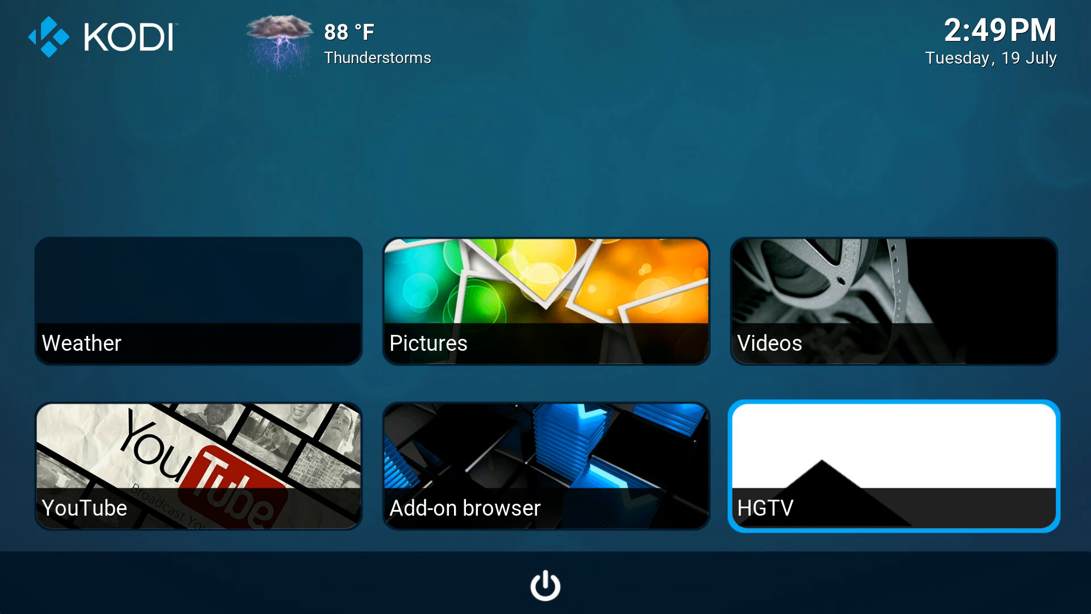
key("Return")
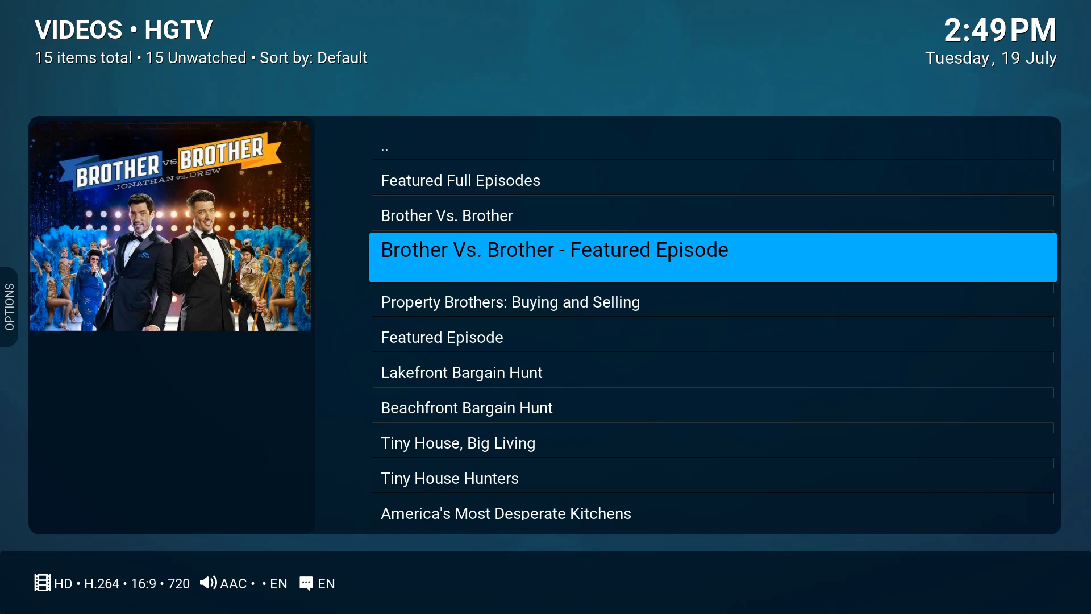
key("Escape")
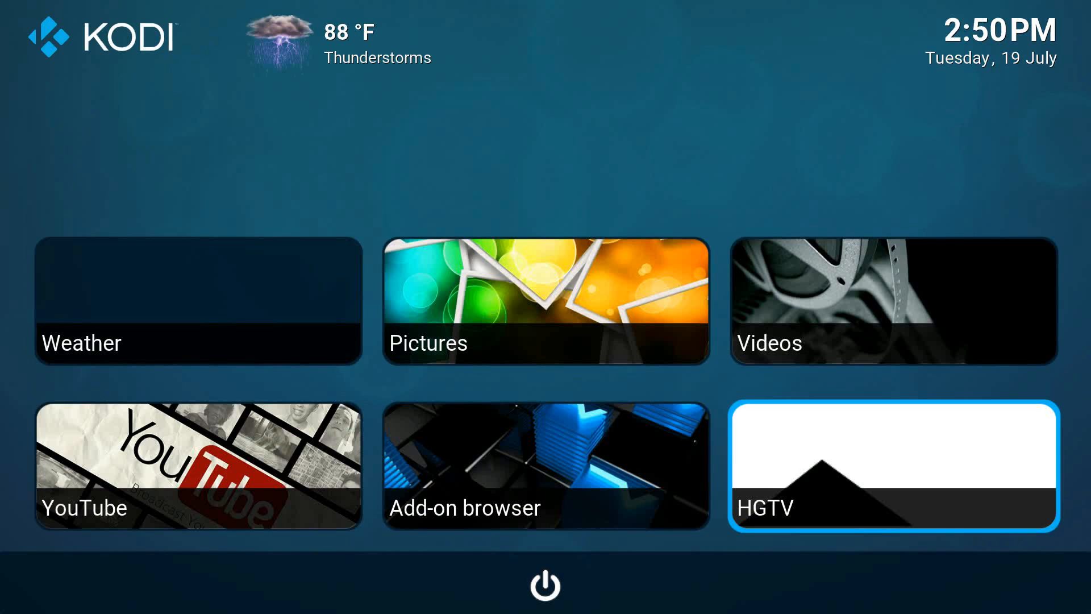
Open the All Movies list from the Movies home item and look through its first titles.
key("Left")
key("Right")
key("Right")
key("Right")
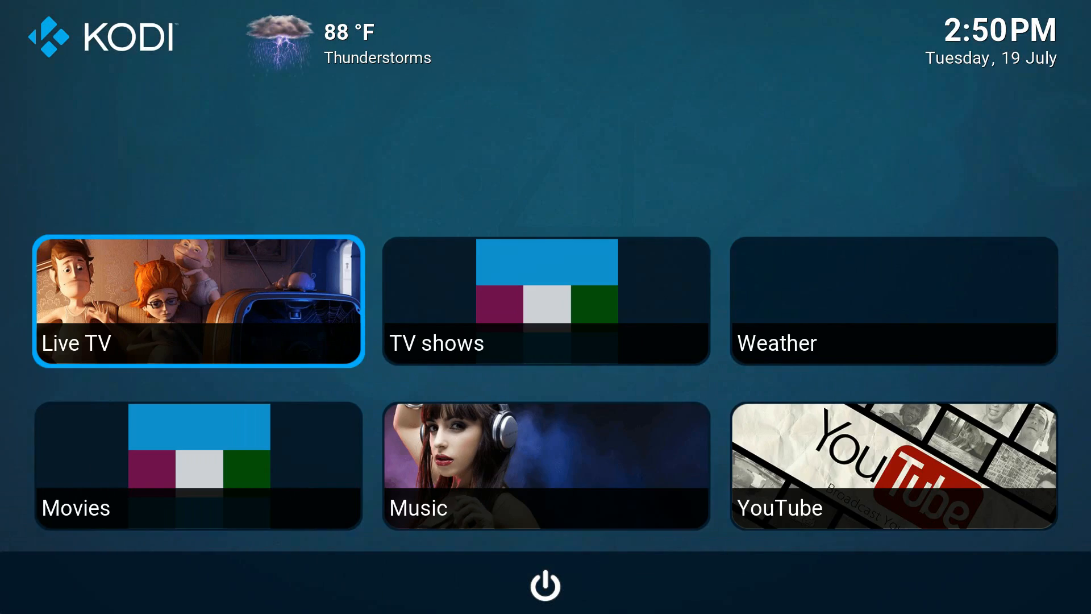
key("Down")
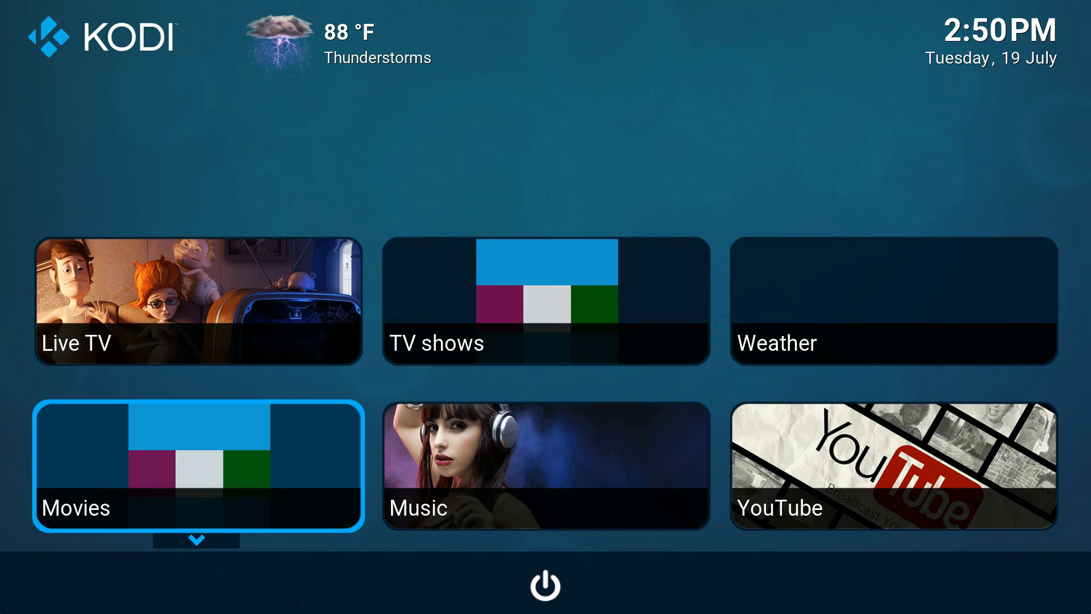
key("Down")
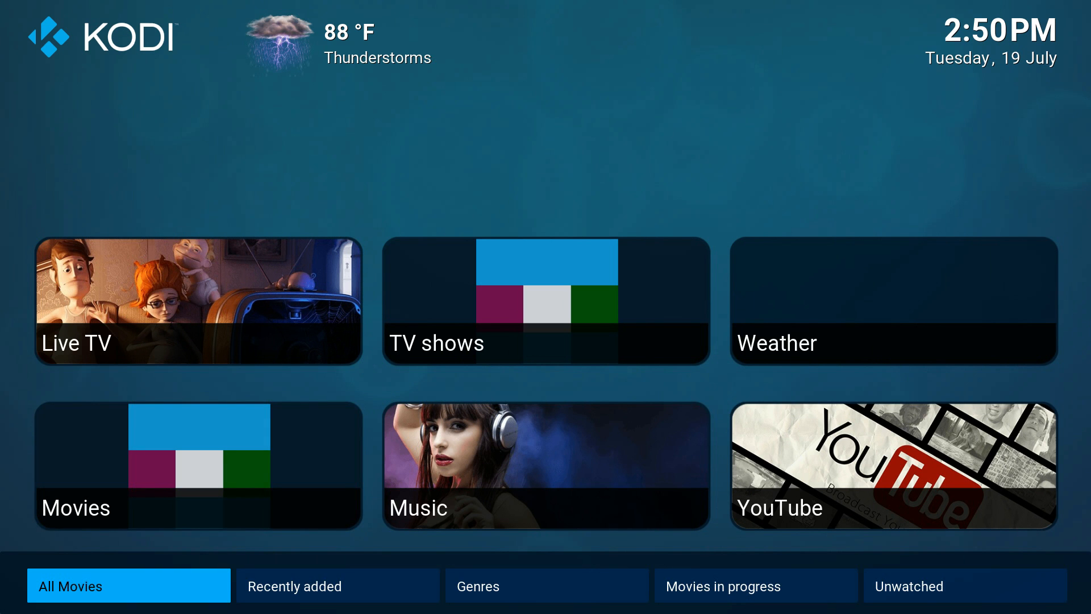
key("Return")
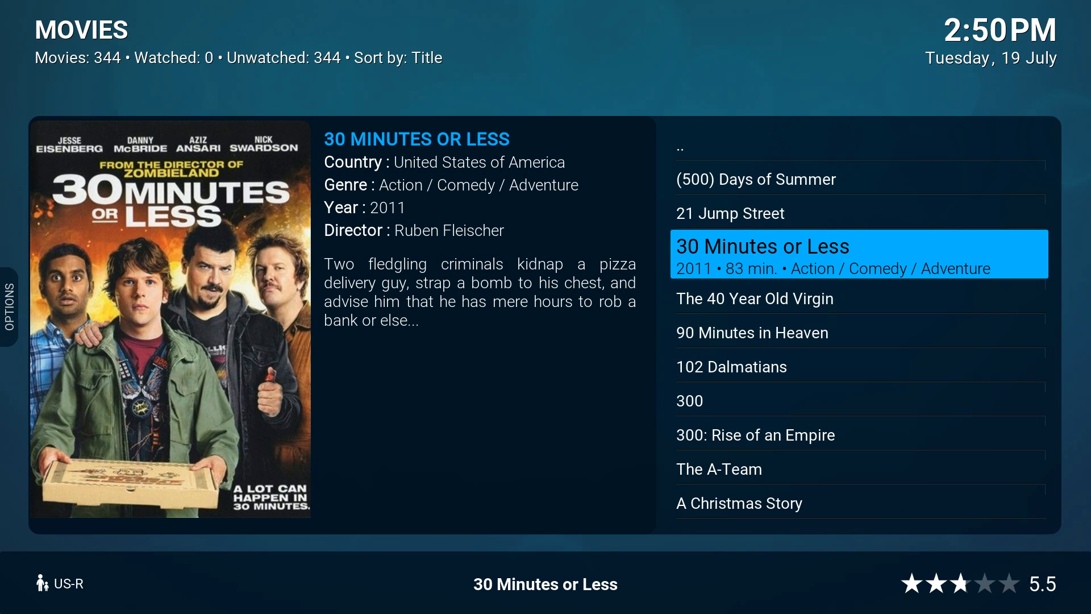
key("Down")
key("Down")
key("Down")
key("Up")
key("Up")
key("Up")
key("Up")
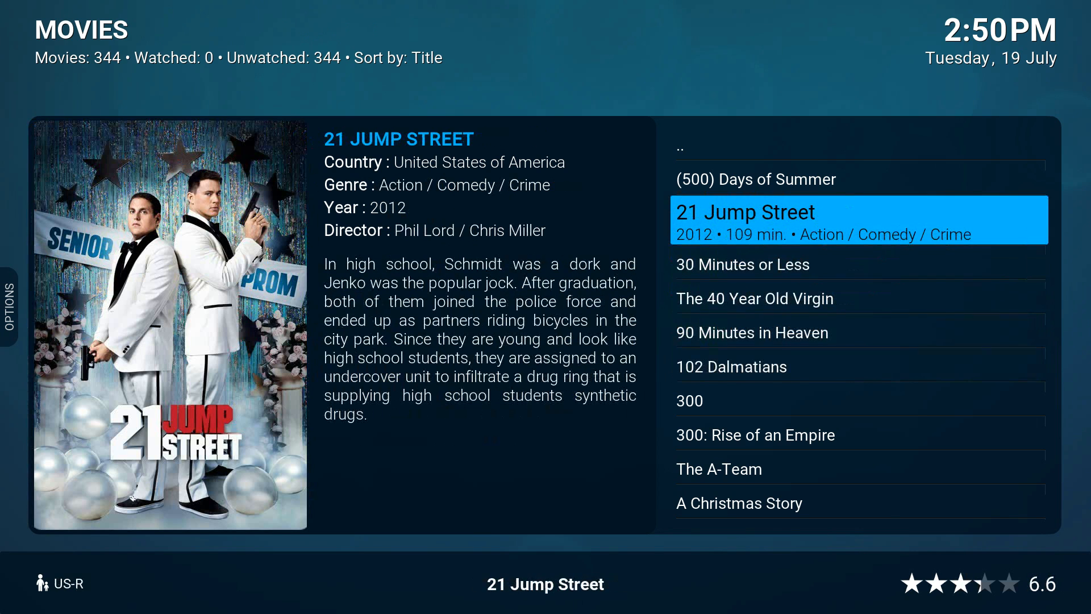
Switch the movie library's view from List to Netflix and close the view options.
key("Left")
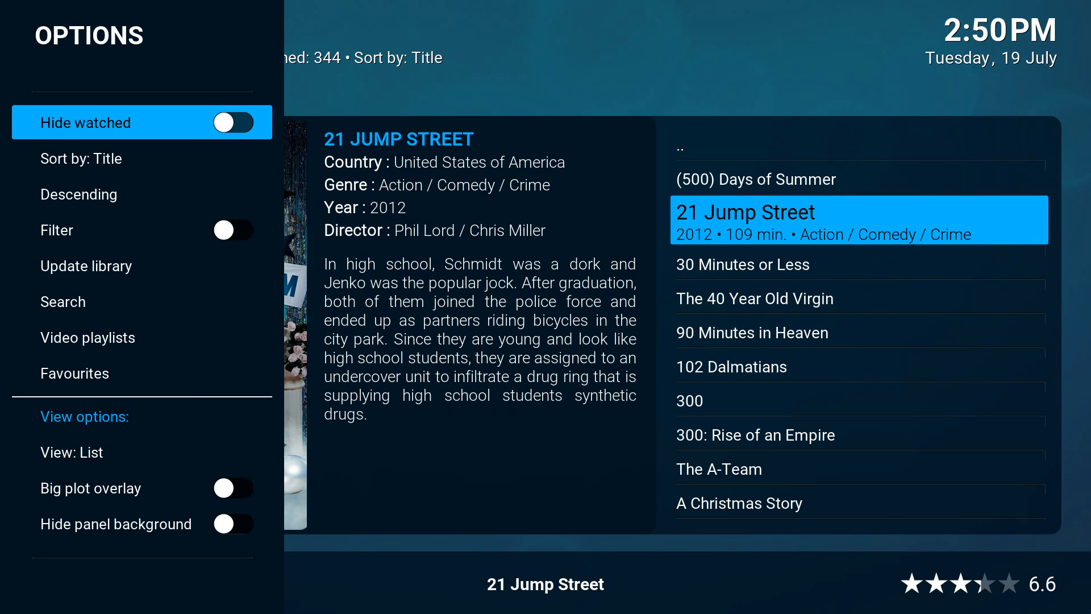
key("Down")
key("Down")
key("Down")
key("Down")
key("Down")
key("Down")
key("Down")
key("Down")
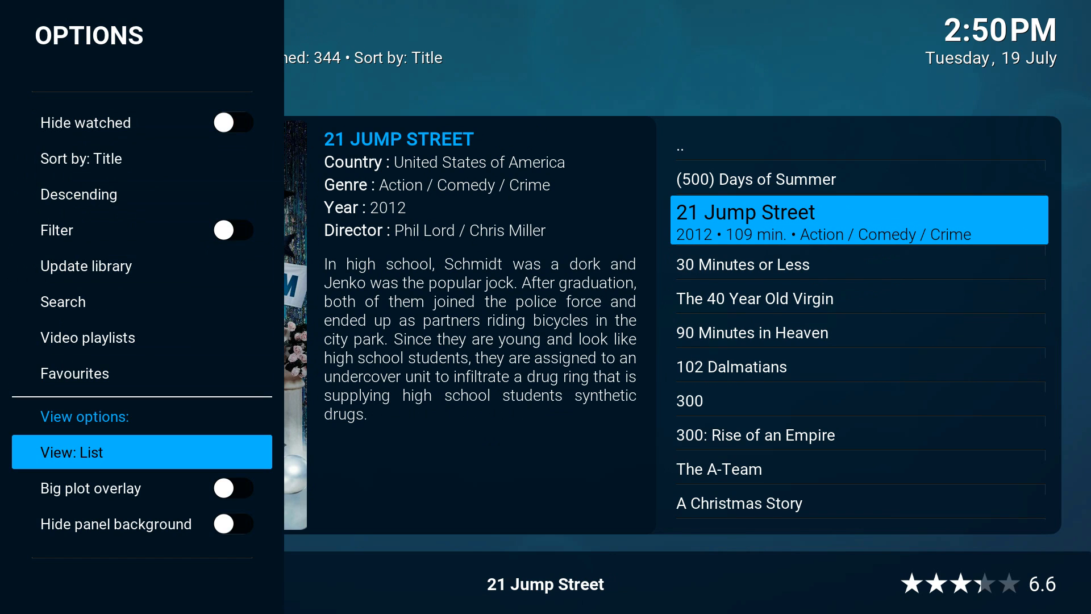
key("Return")
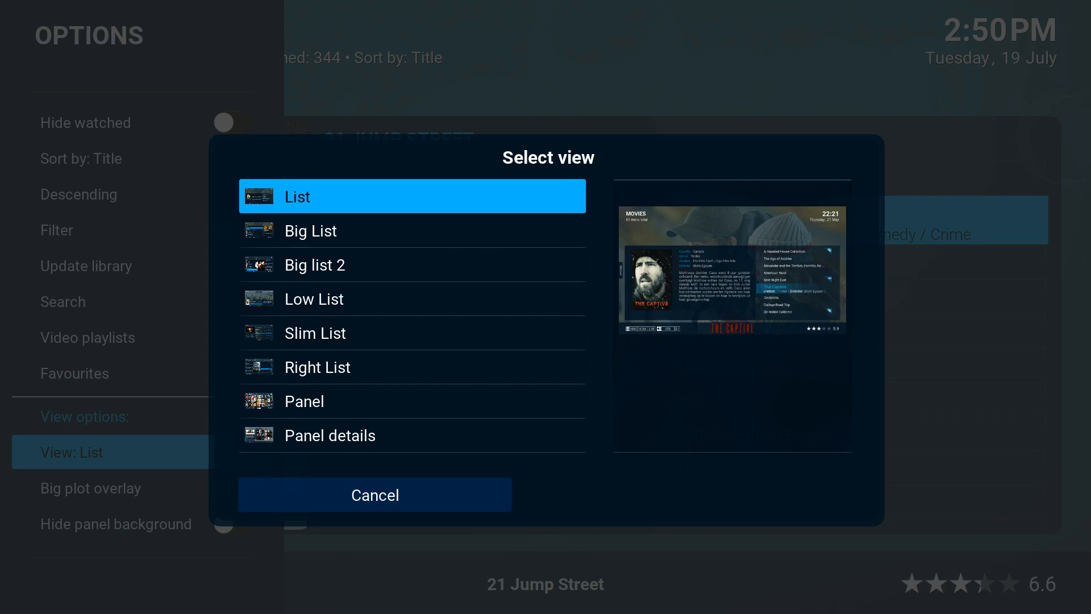
key("Down")
key("Down")
key("Down")
key("Down")
key("Down")
key("Down")
key("Down")
key("Down")
key("Down")
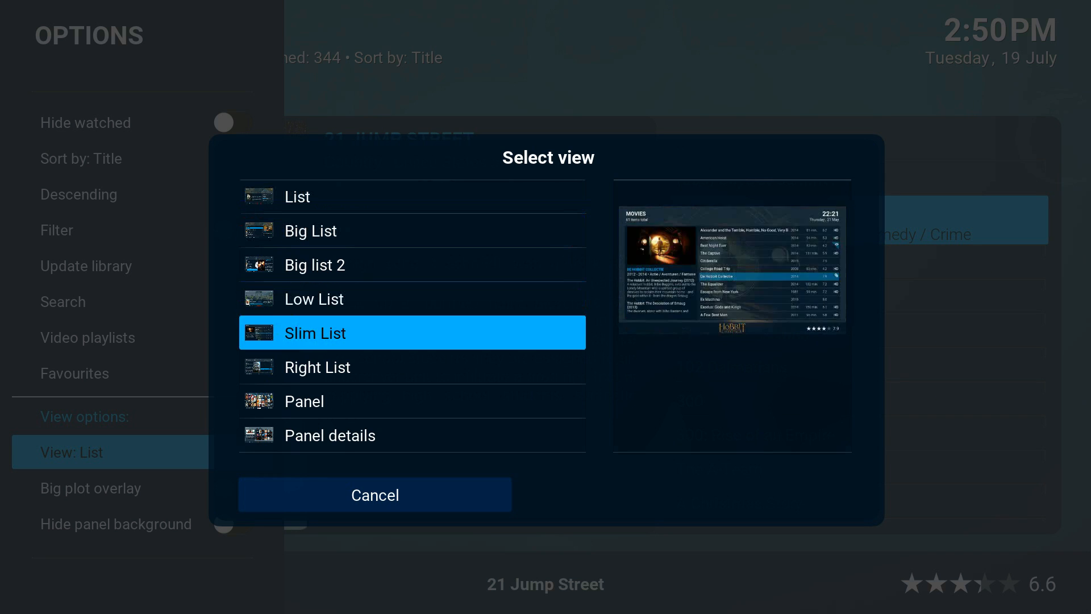
key("Down")
key("Down")
key("Down")
key("Down")
key("Down")
key("Down")
key("Down")
key("Down")
key("Down")
key("Down")
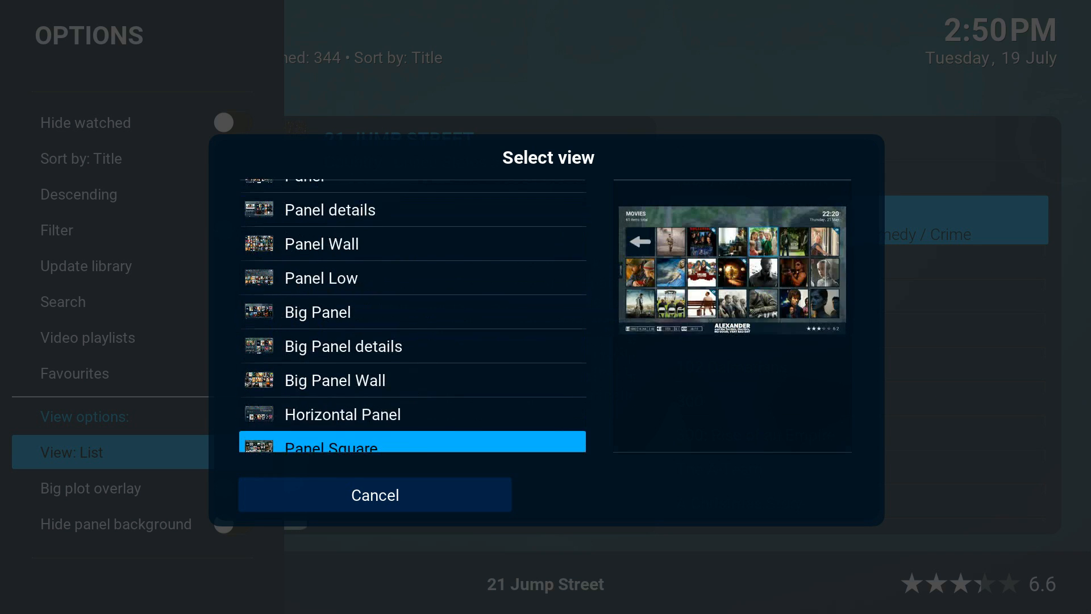
key("Down")
key("Down")
key("Down")
key("Down")
key("Down")
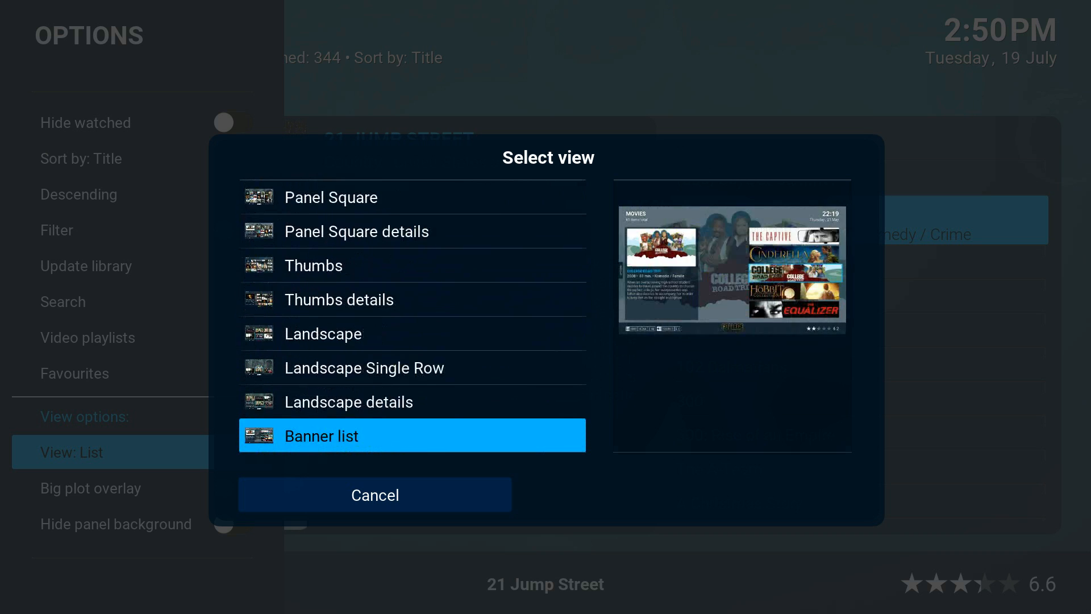
key("Down")
key("Down")
key("Down")
key("Down")
key("Down")
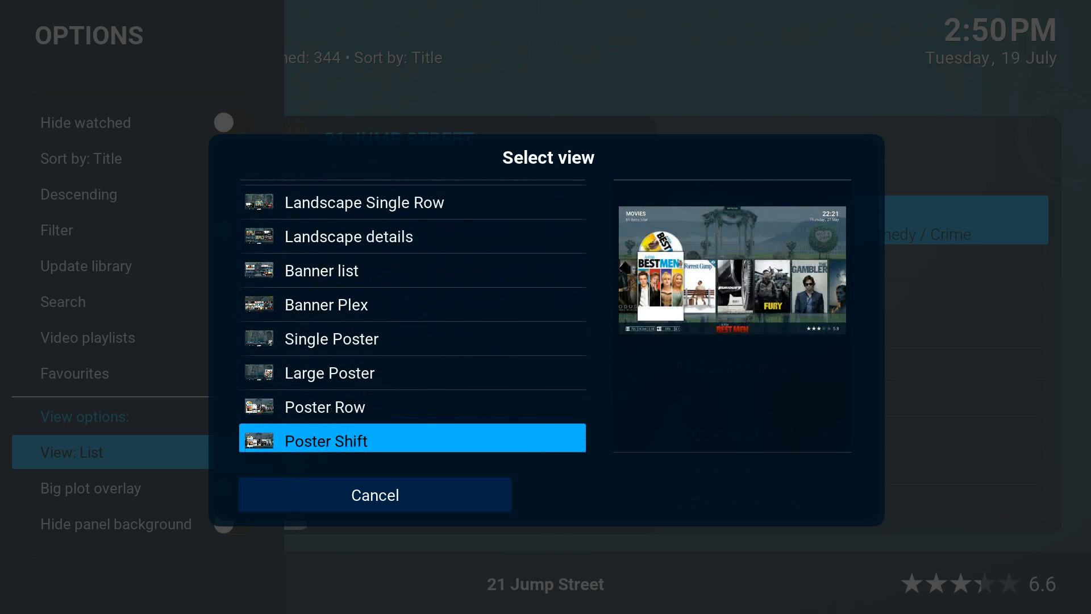
key("Down")
key("Down")
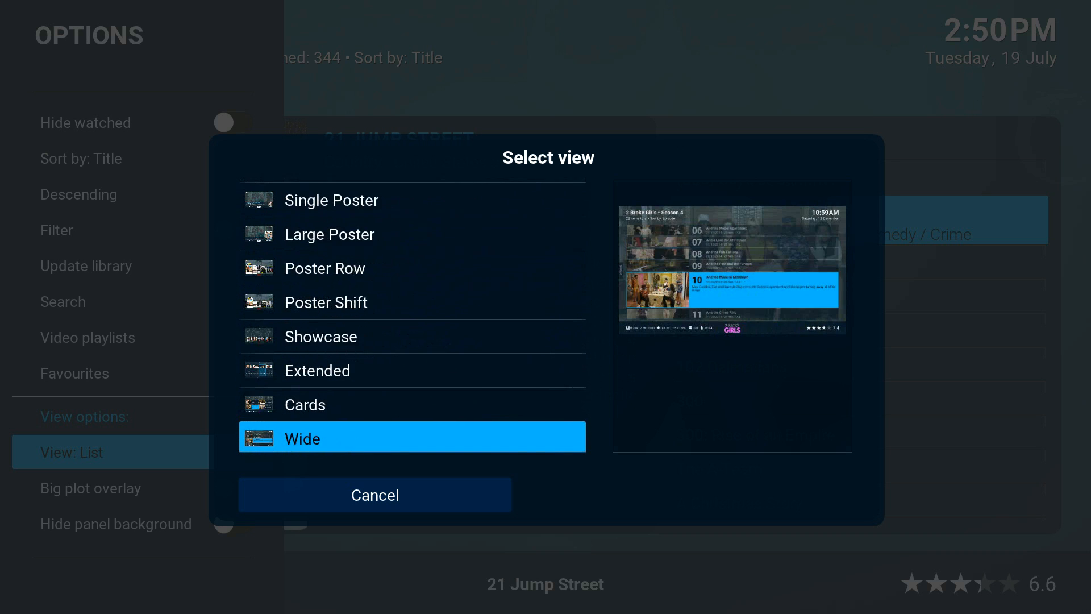
key("Down")
key("Down")
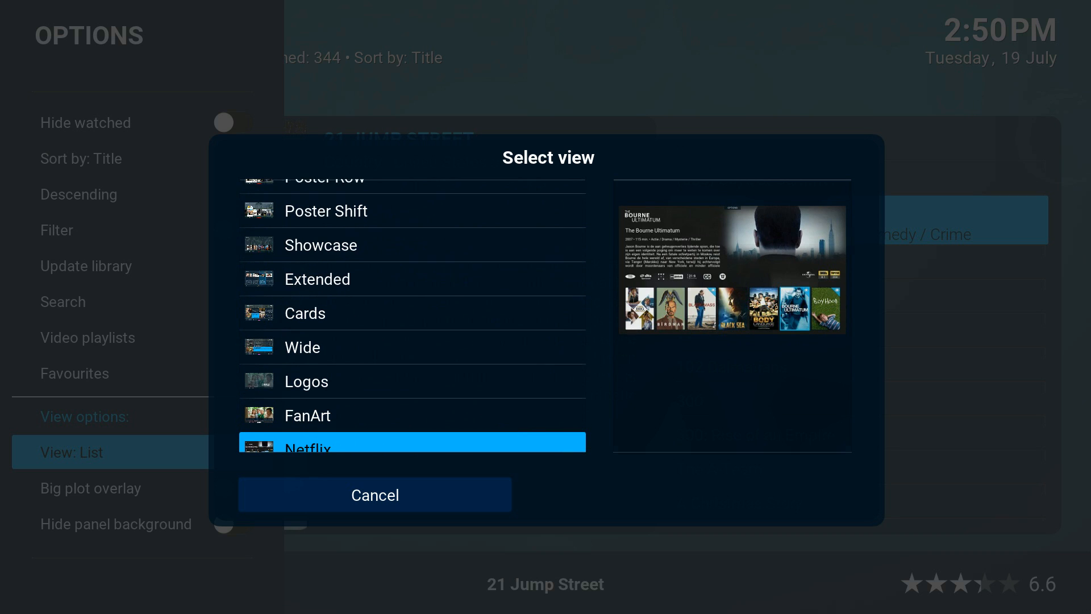
key("Return")
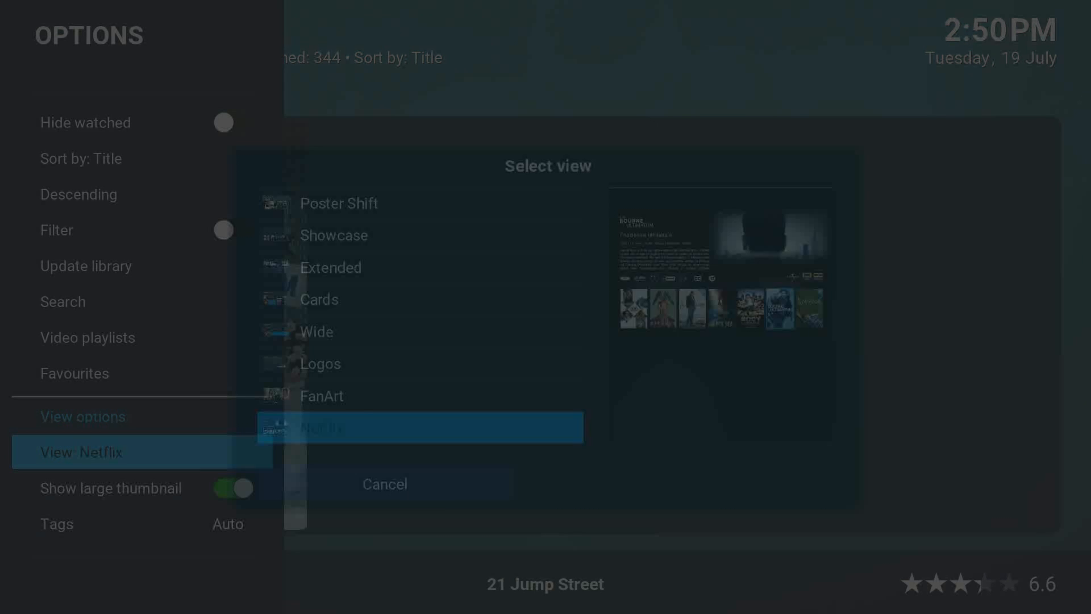
key("Right")
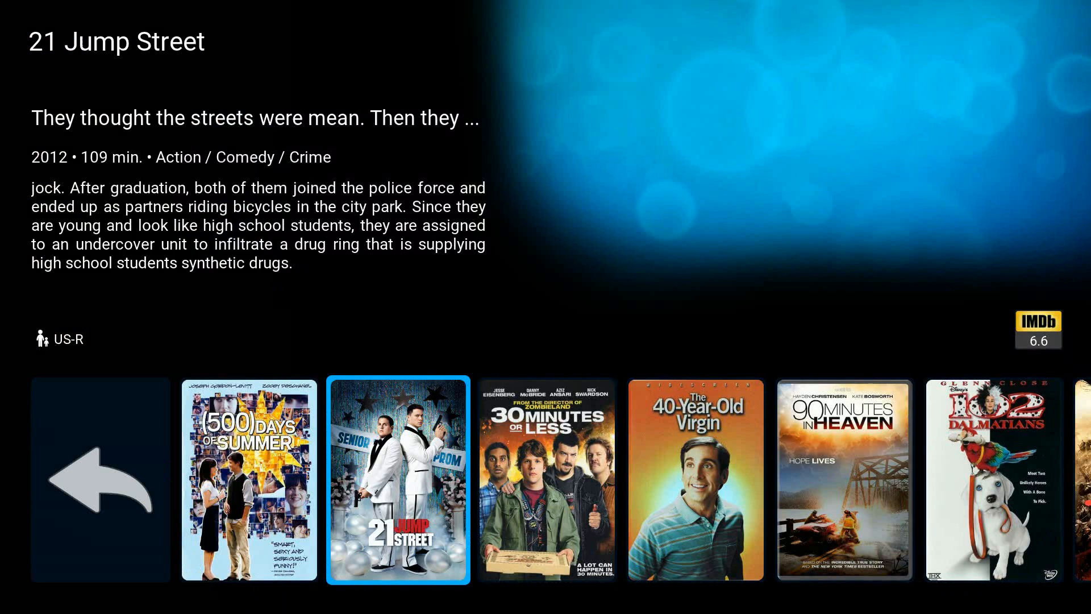
Browse the movie posters in the Netflix view through to the titles starting with B.
key("Right")
key("Right")
key("Right")
key("Right")
key("Right")
key("Right")
key("Right")
key("Right")
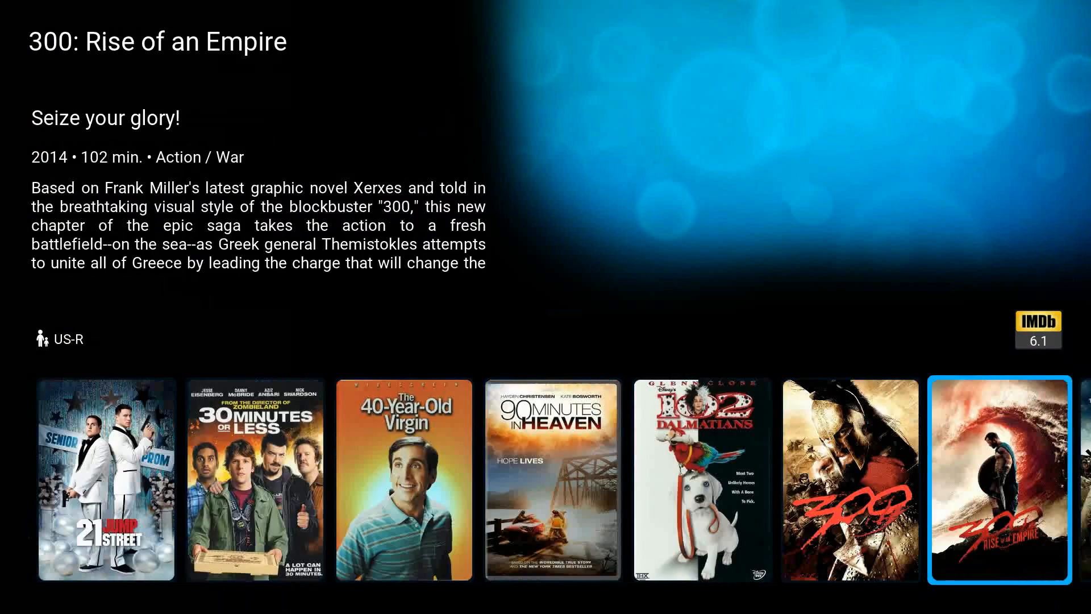
key("Left")
key("Left")
key("Left")
key("Left")
key("Left")
key("Left")
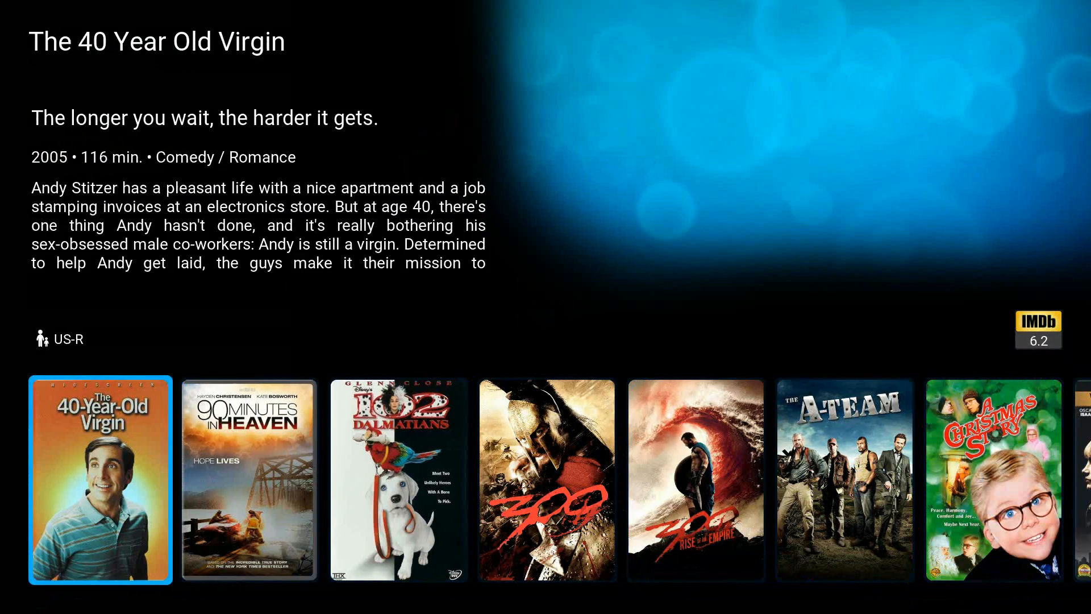
key("Right")
key("Right")
key("Right")
key("Right")
key("Right")
key("Right")
key("Right")
key("Right")
key("Right")
key("Right")
key("Right")
key("Right")
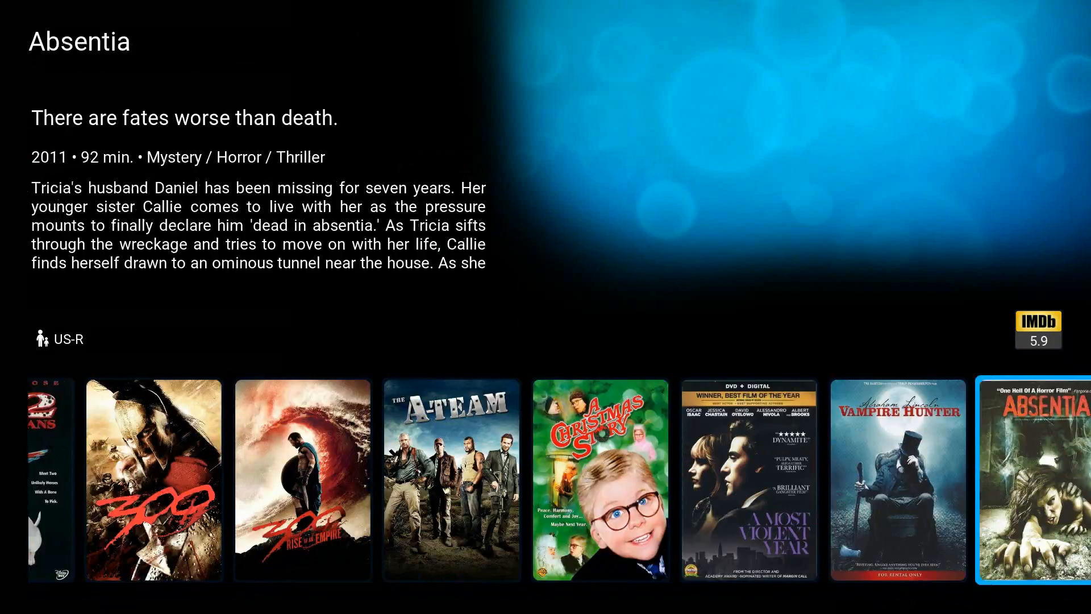
key("Right")
key("Right")
key("Right")
key("Right")
key("Right")
key("Right")
key("Right")
key("Right")
key("Right")
key("Right")
key("Right")
key("Right")
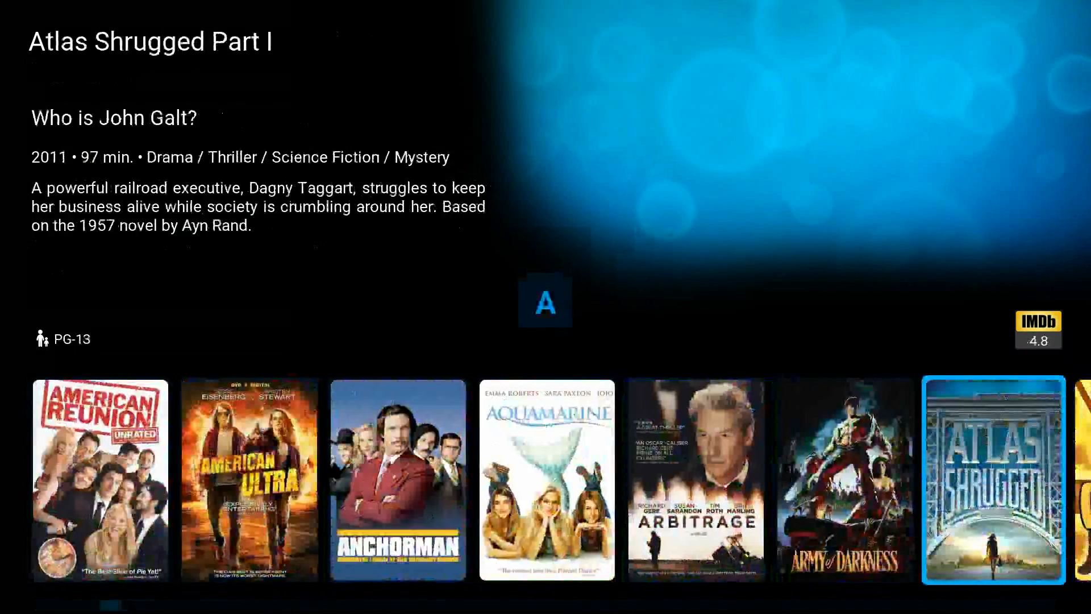
key("Left")
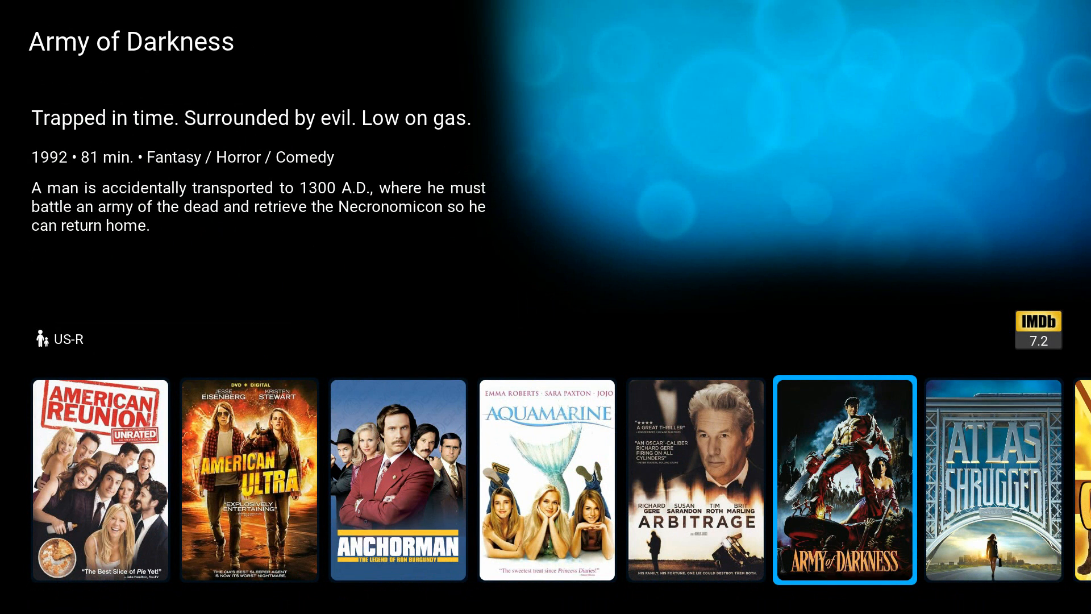
key("Left")
key("Right")
key("Right")
key("Right")
key("Right")
key("Right")
key("Right")
key("Right")
key("Right")
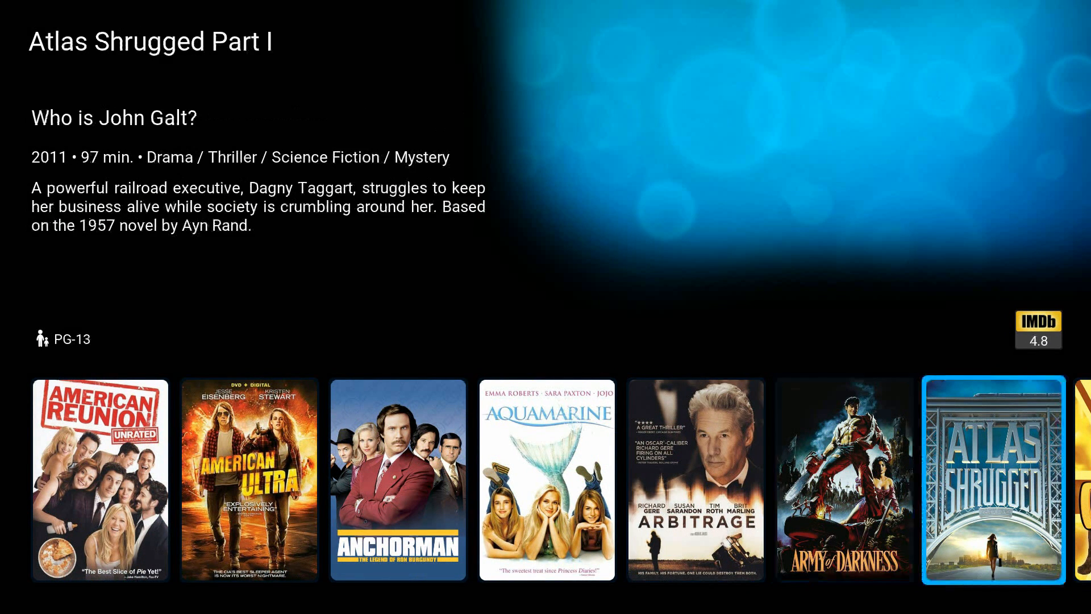
key("Right")
key("Right")
key("Right")
key("Right")
key("Right")
key("Right")
key("Right")
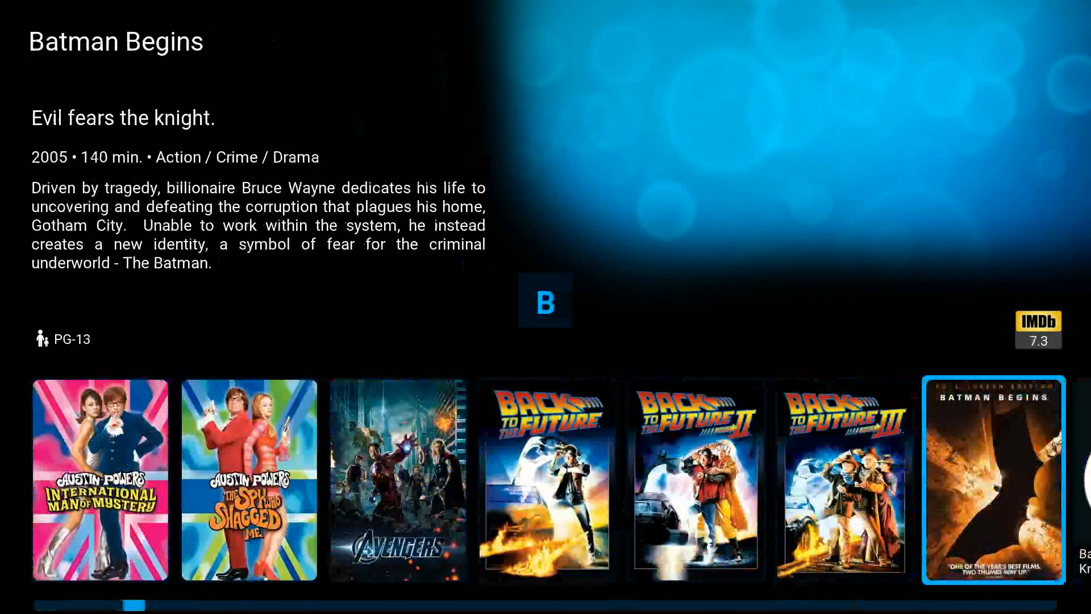
Open the movie information for Batman: The Dark Knight.
key("Left")
key("Left")
key("Left")
key("Left")
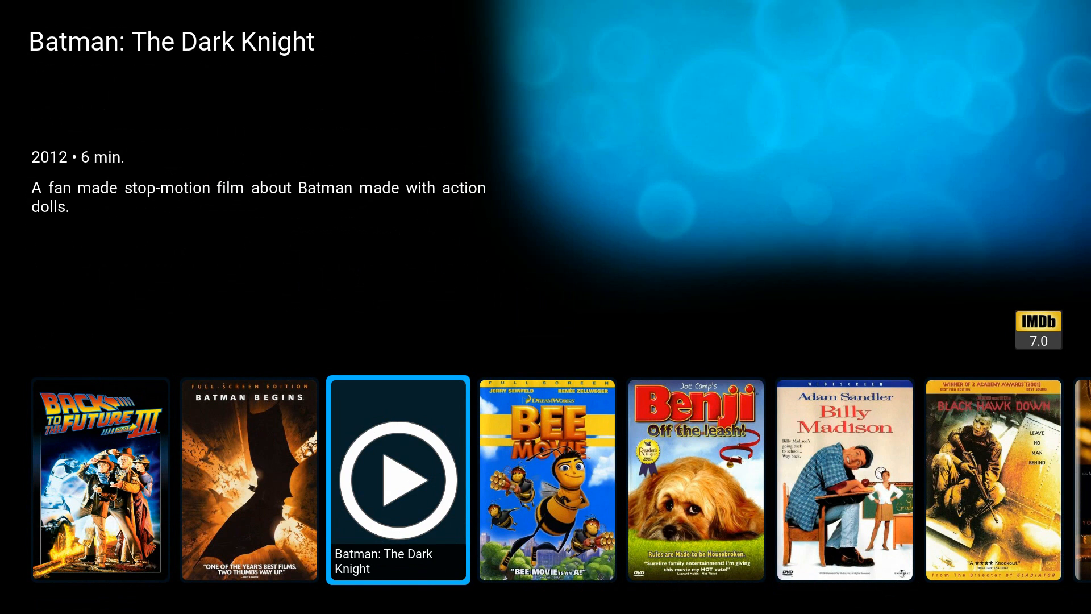
key("c")
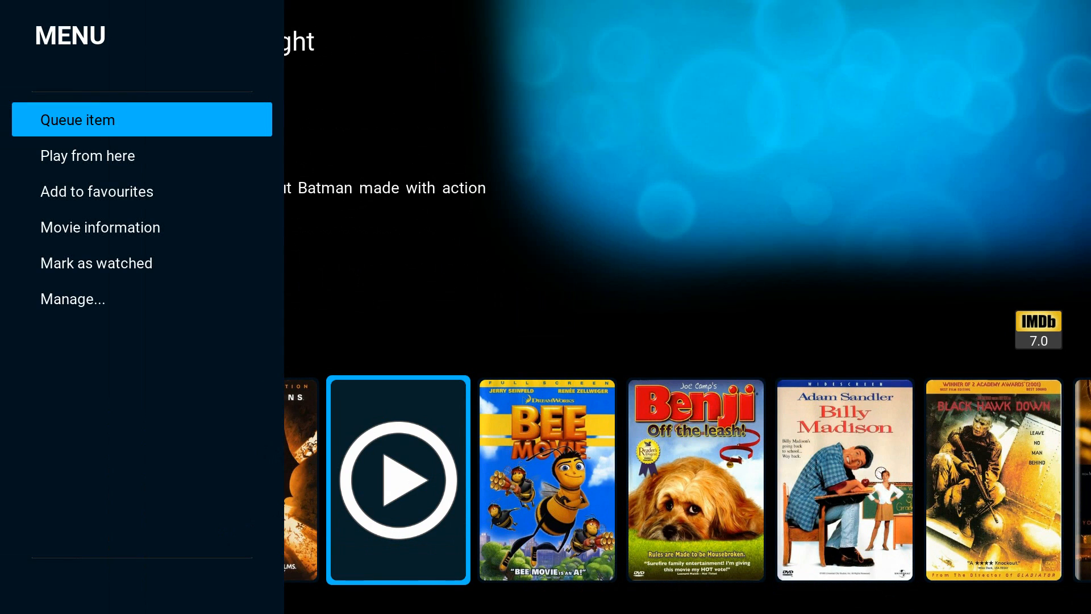
key("Down")
key("Down")
key("Down")
key("Down")
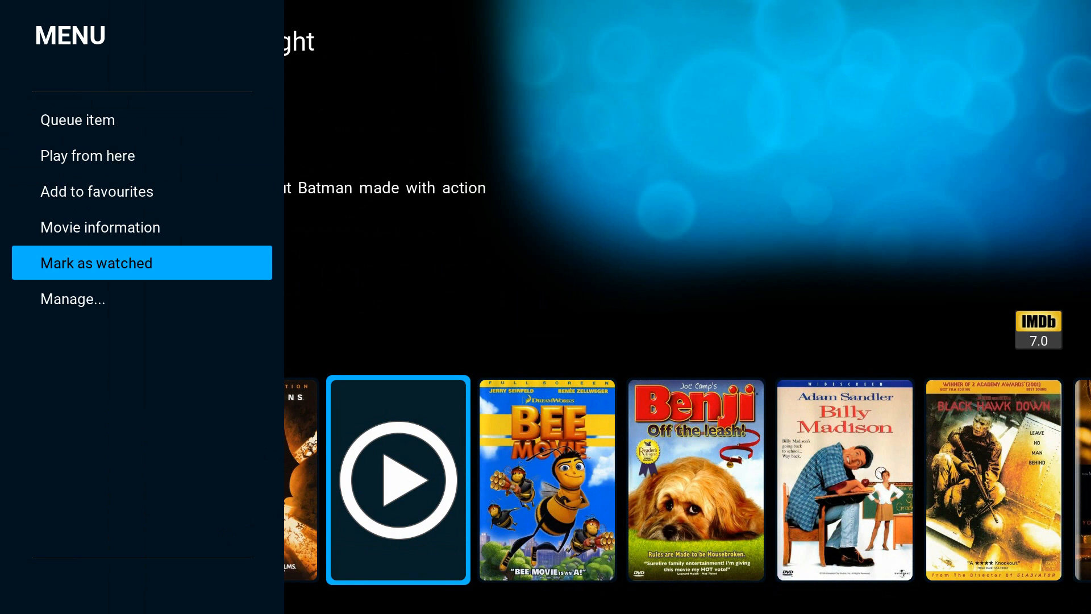
key("Up")
key("Return")
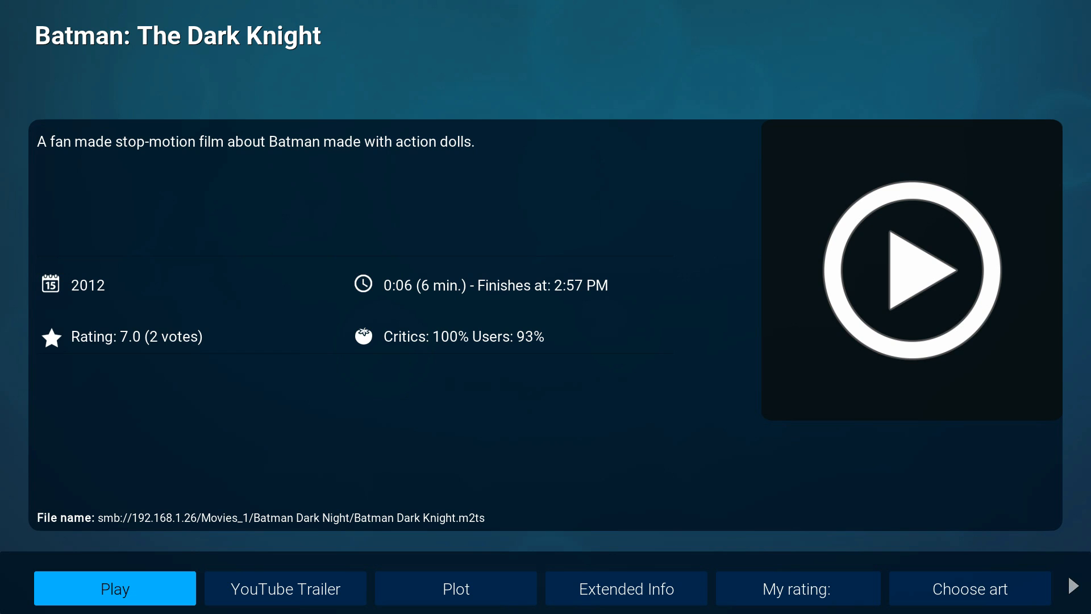
Refresh the details of Batman: The Dark Knight to look up alternative movie matches.
key("Left")
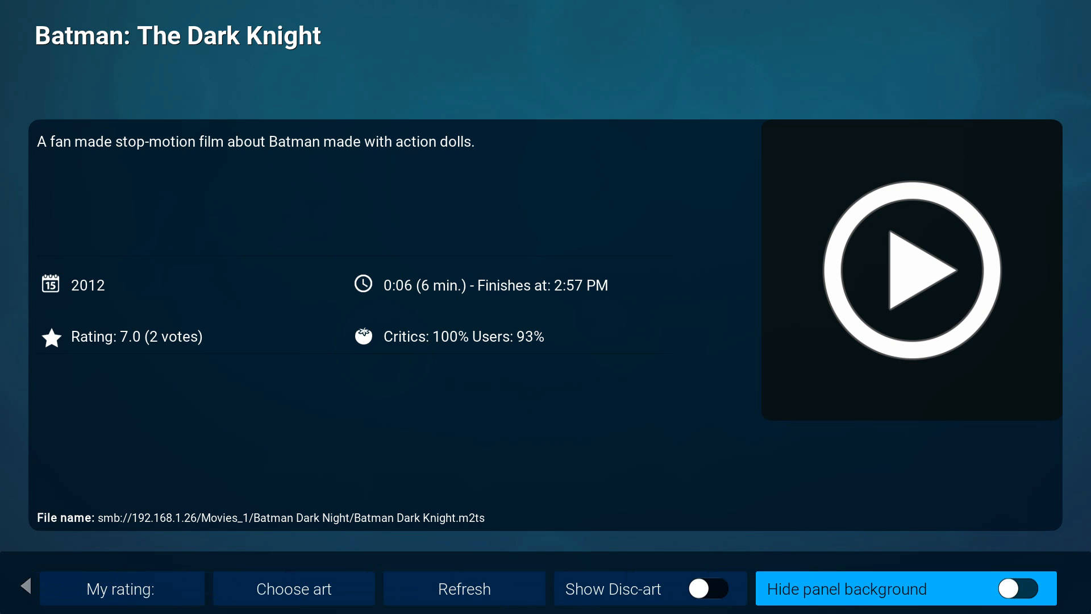
key("Left")
key("Left")
key("Left")
key("Right")
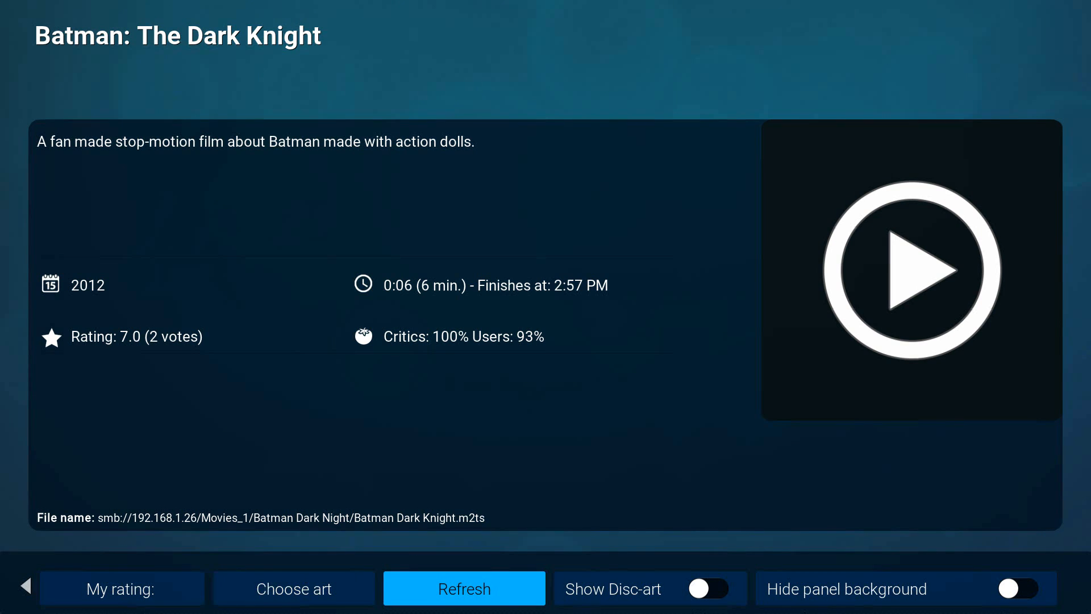
key("Return")
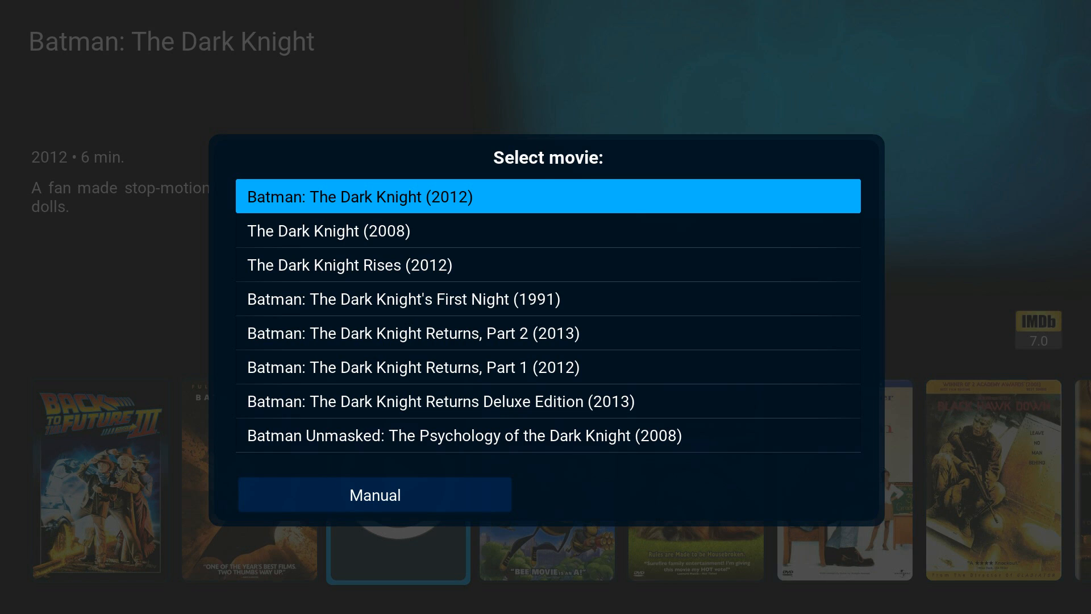
Choose The Dark Knight (2008) as the correct match for Batman: The Dark Knight and close the movie information.
key("Down")
key("Down")
key("Down")
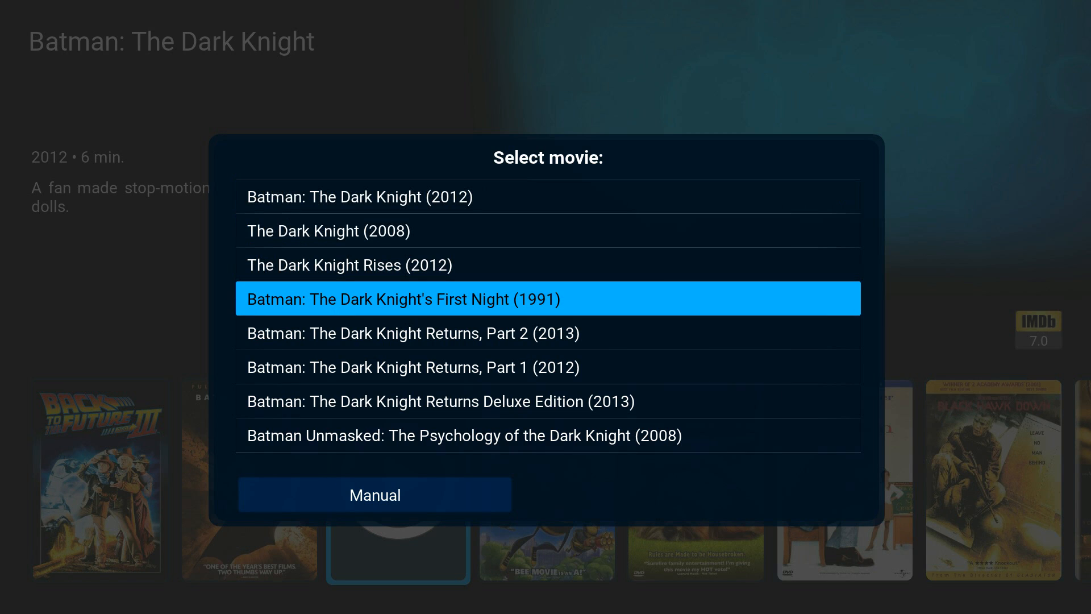
key("Up")
key("Up")
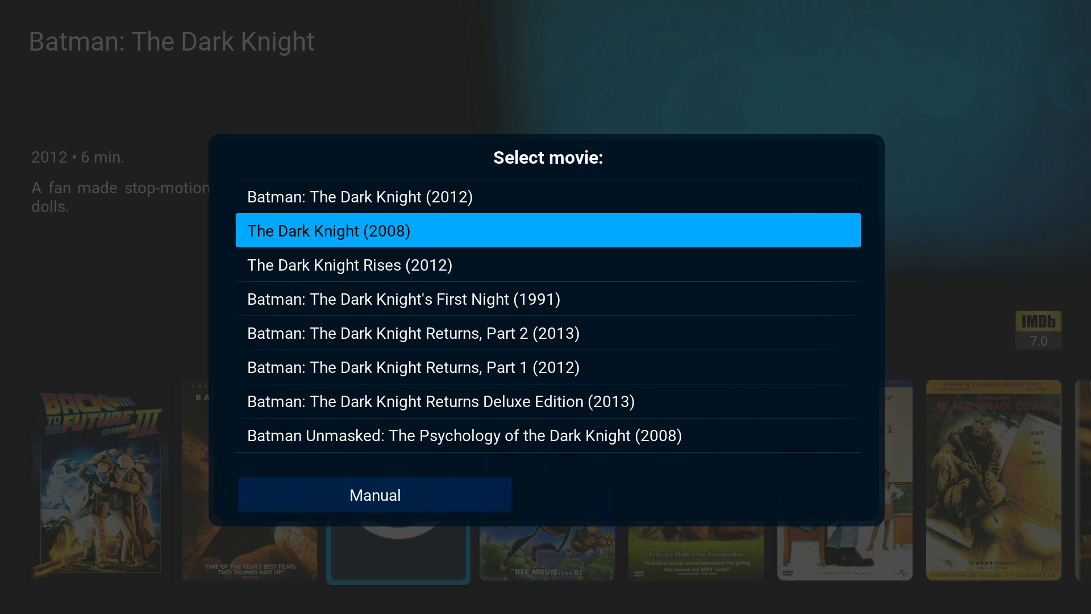
key("Return")
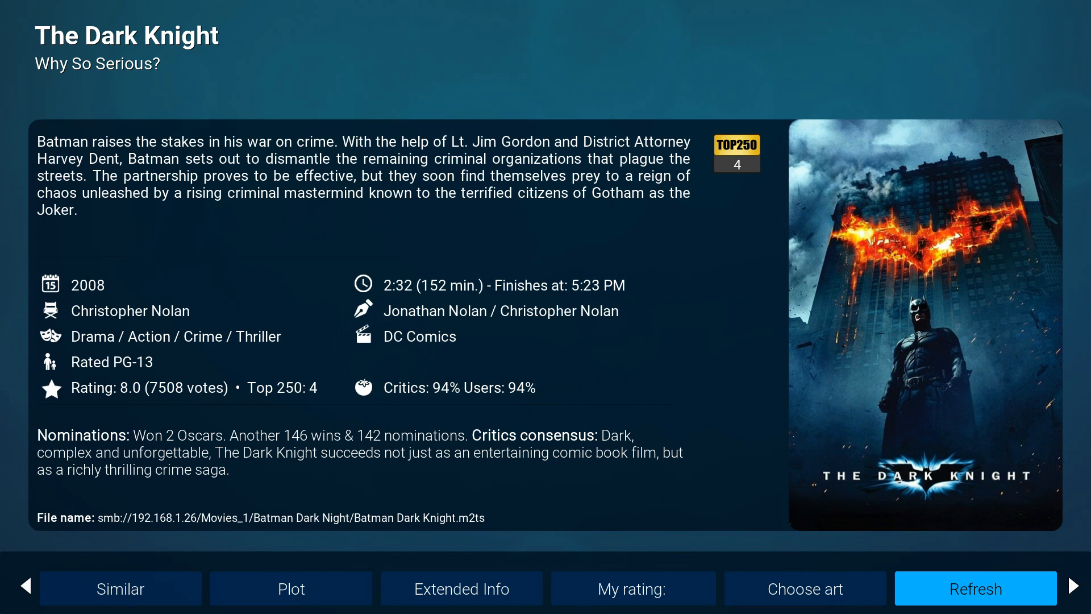
key("Return")
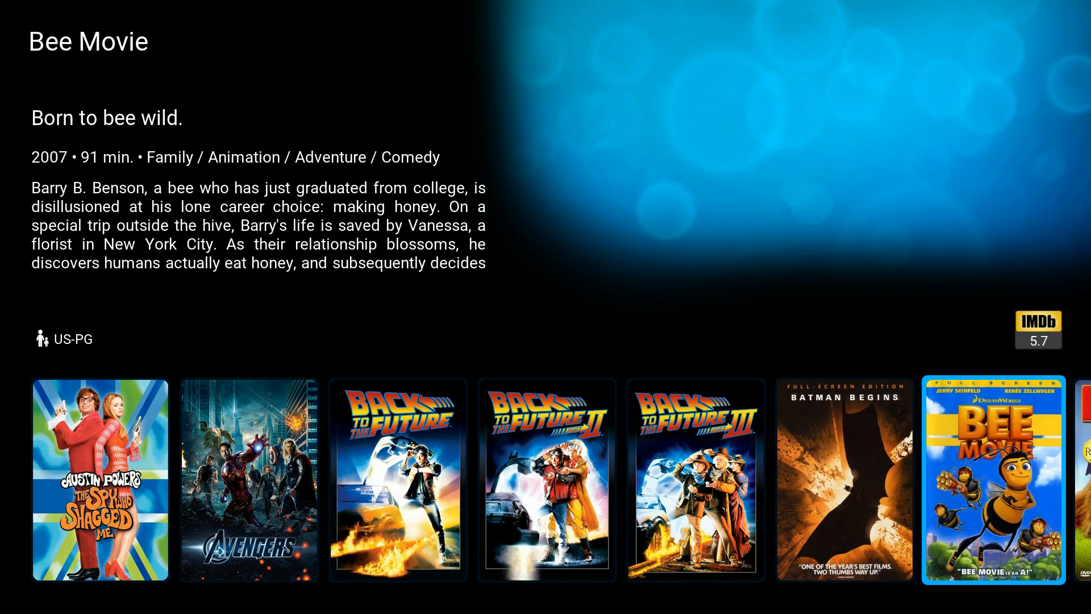
Return to the home screen and open the list of all TV shows.
key("Escape")
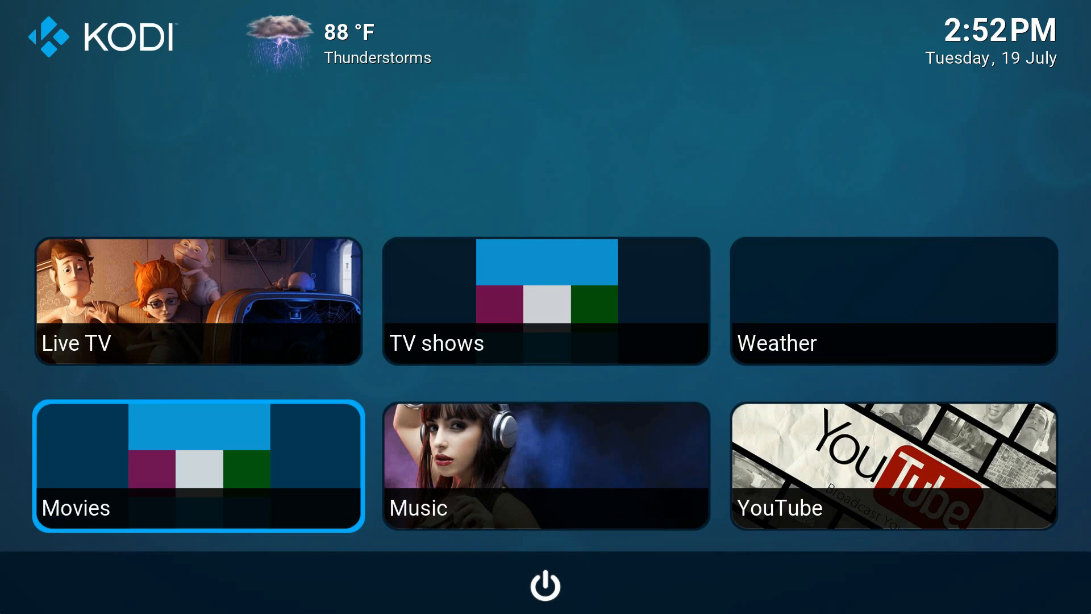
key("Right")
key("Up")
key("Down")
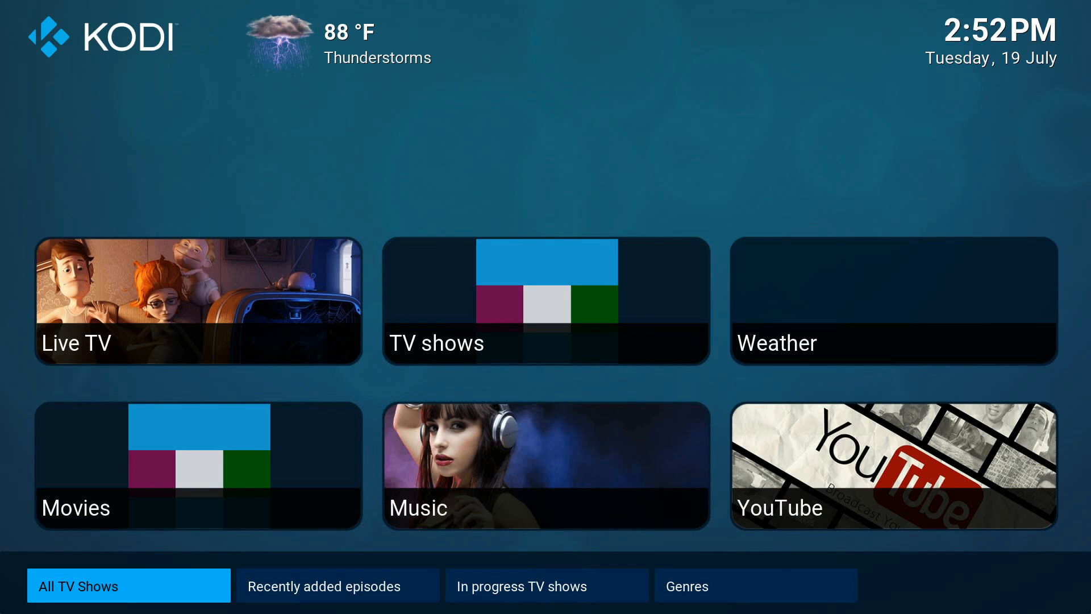
key("Return")
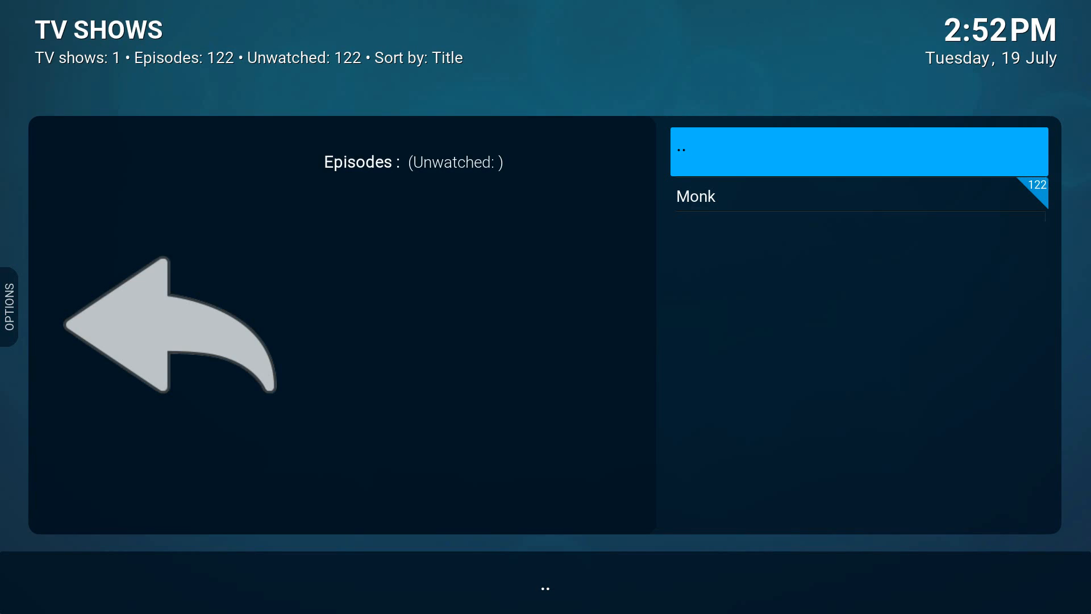
Switch the TV shows library's view from List to Netflix.
key("Left")
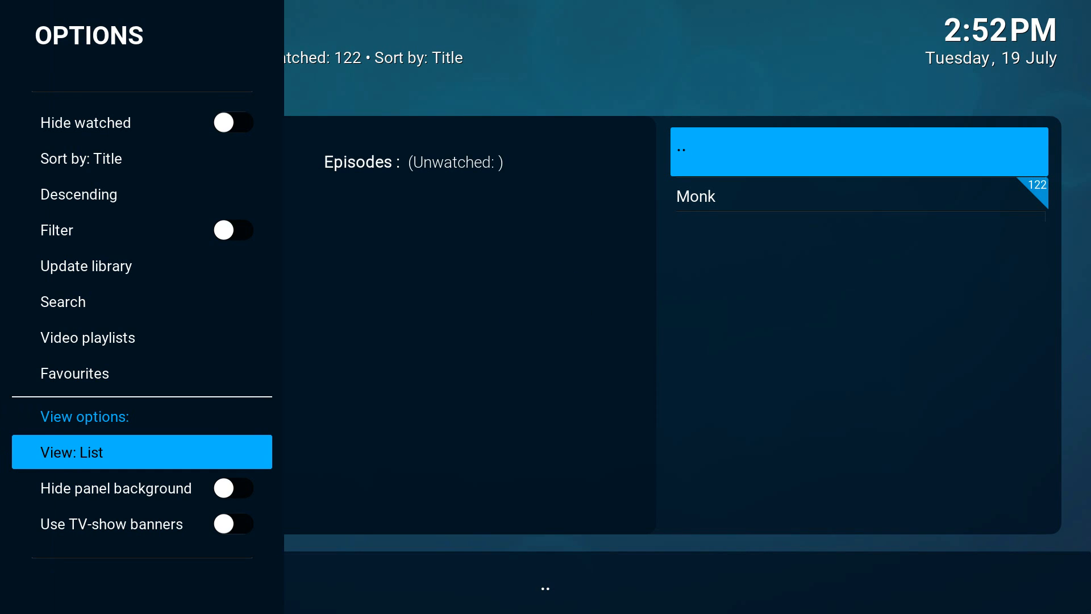
key("Return")
key("Down")
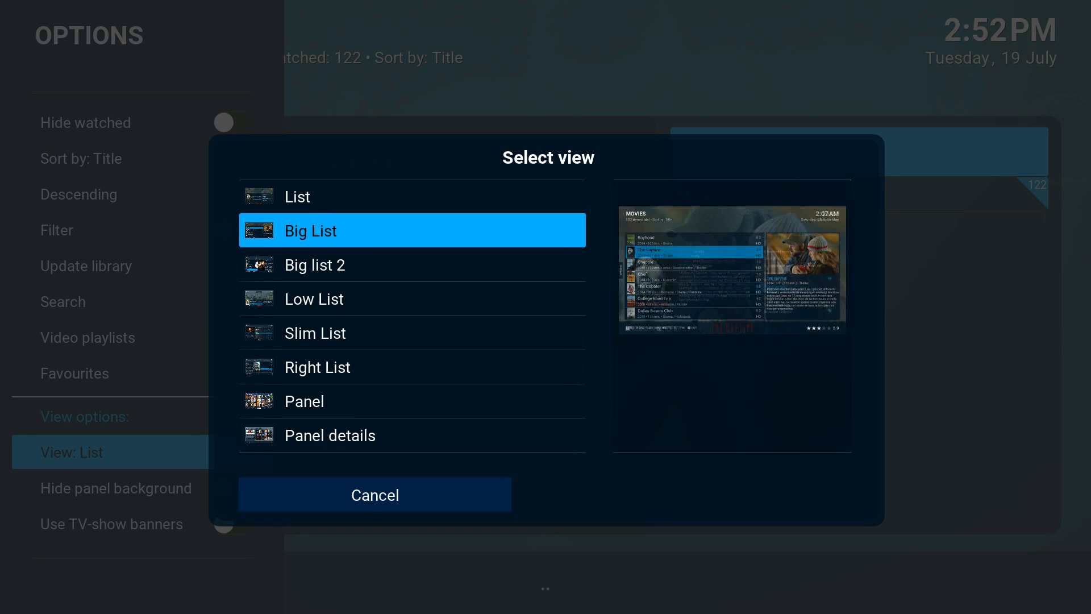
key("Down")
key("Down")
key("Down")
key("Down")
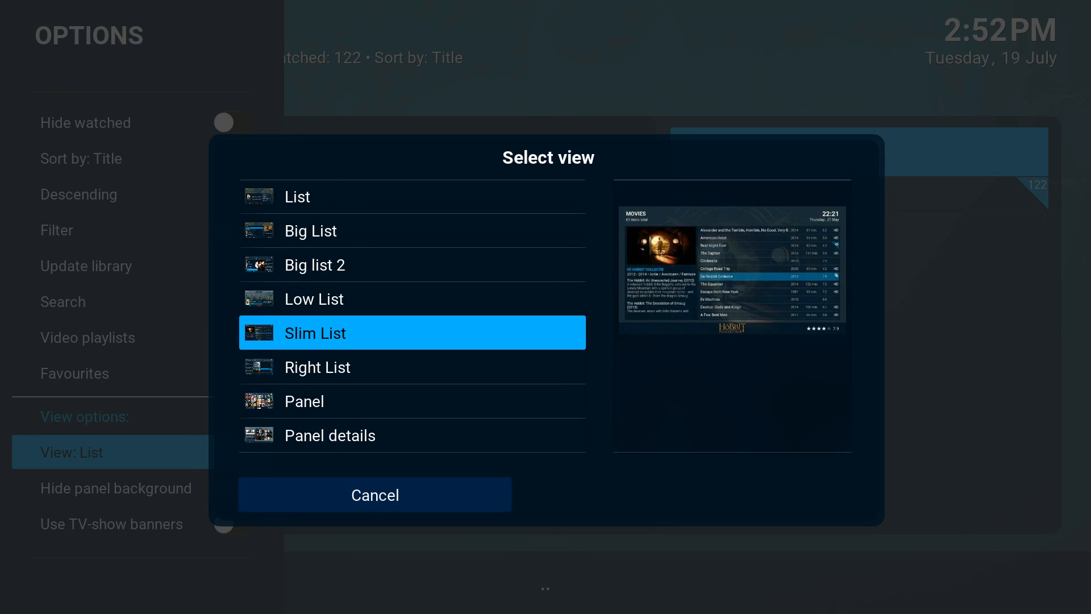
key("Up")
key("Up")
key("Up")
key("Up")
key("Up")
key("Up")
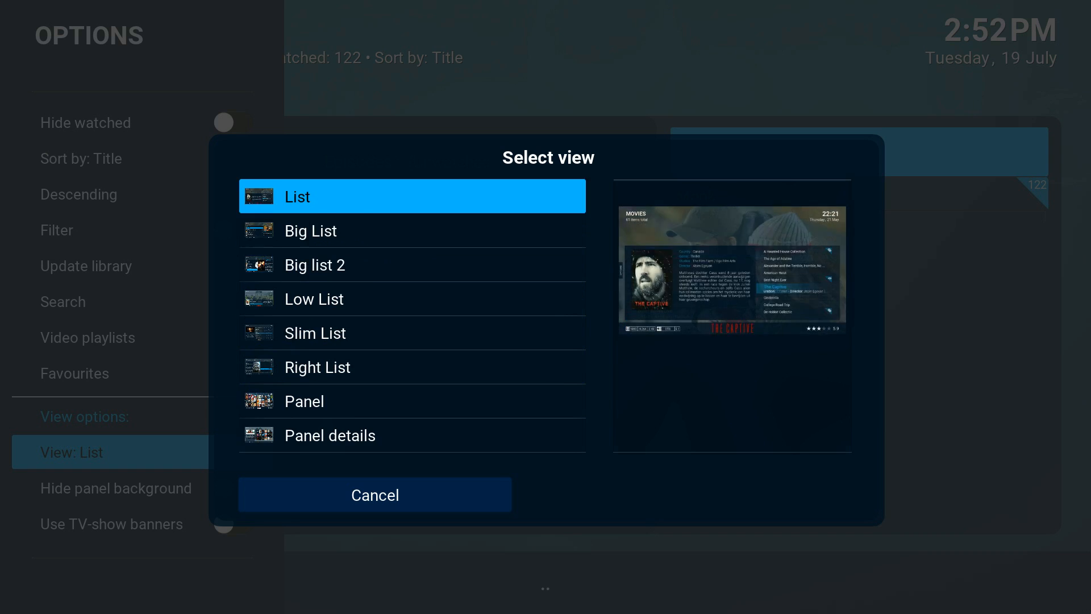
key("Return")
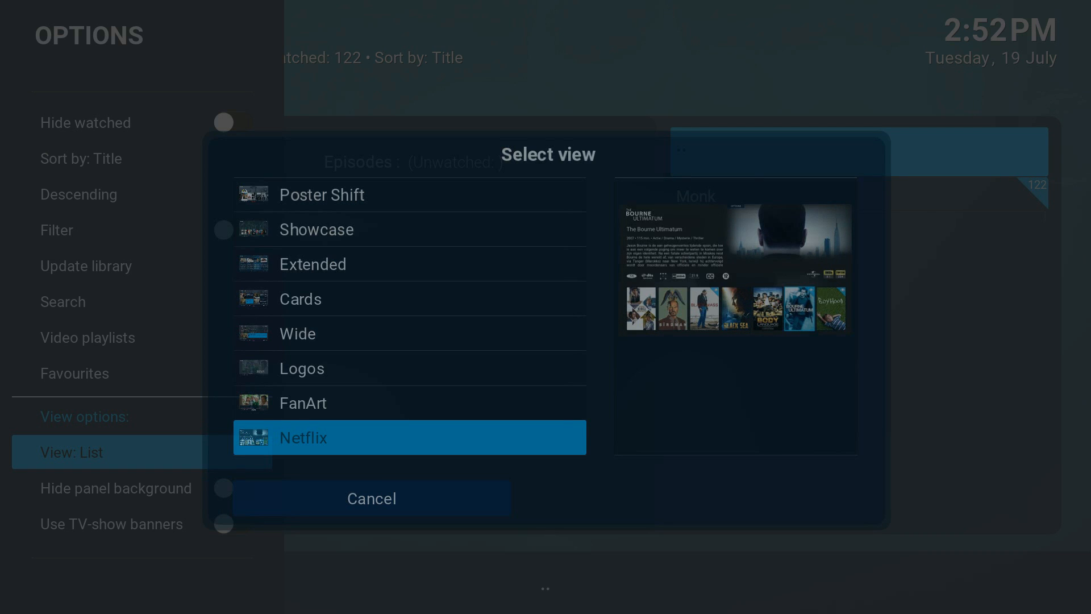
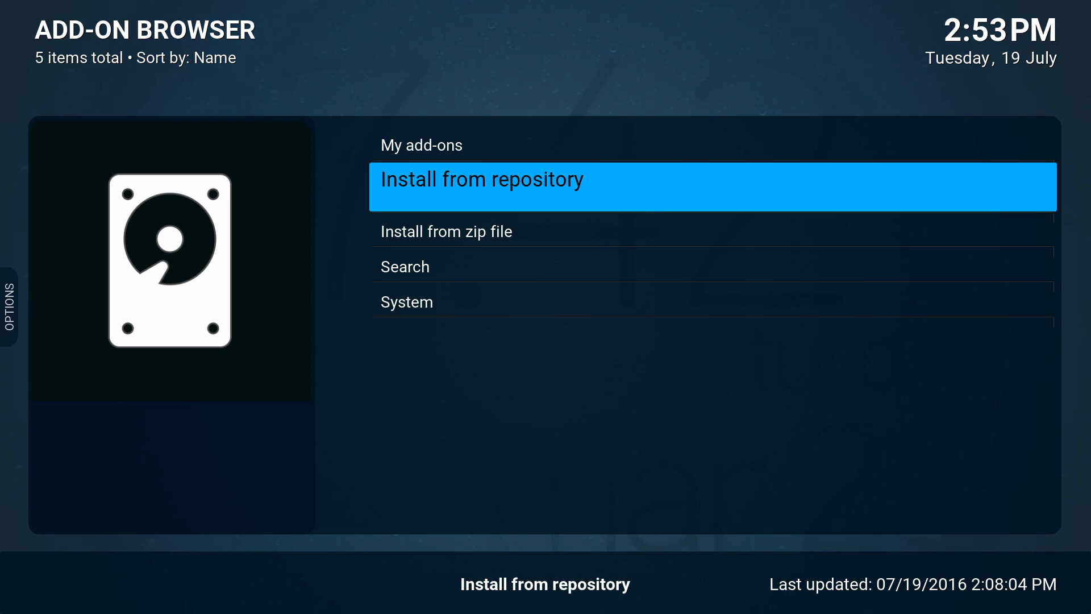
Browse the repository's video add-ons to find Missing Movies and return to the settings.
key("Return")
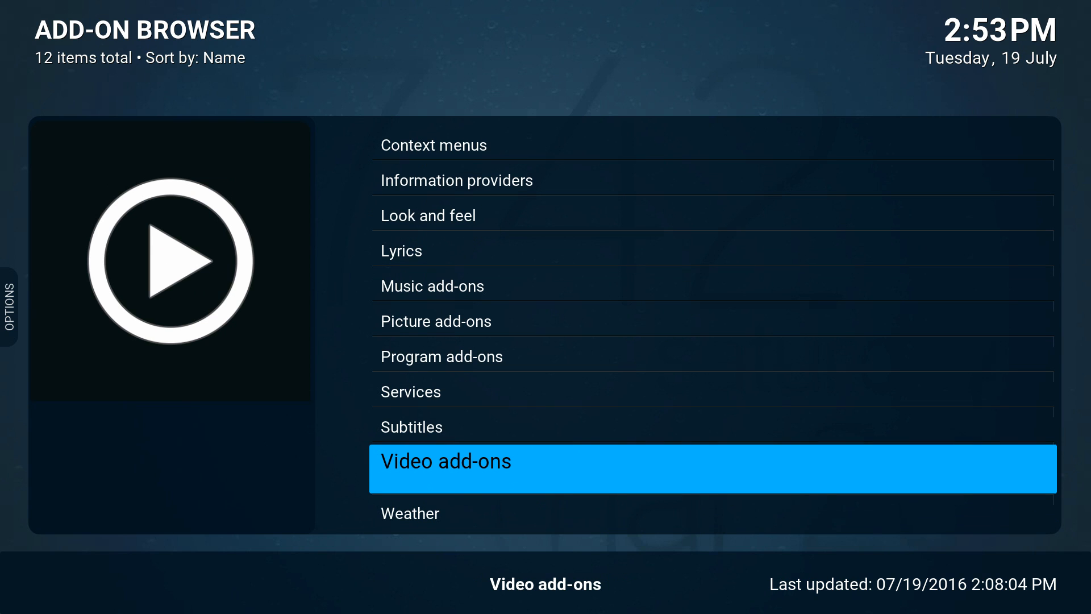
key("Return")
key("Up")
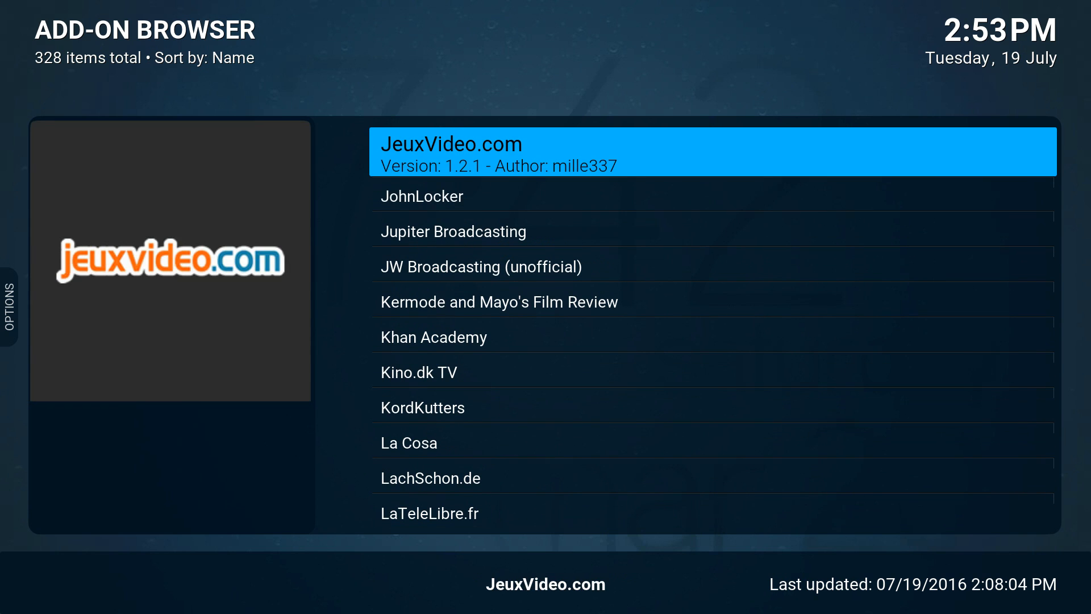
key("Down")
key("Down")
key("Down")
key("Down")
key("Down")
key("Down")
key("Down")
key("Down")
key("Down")
key("Down")
key("Down")
key("Down")
key("Down")
key("Down")
key("Down")
key("Down")
key("Down")
key("Down")
key("Down")
key("Down")
key("Down")
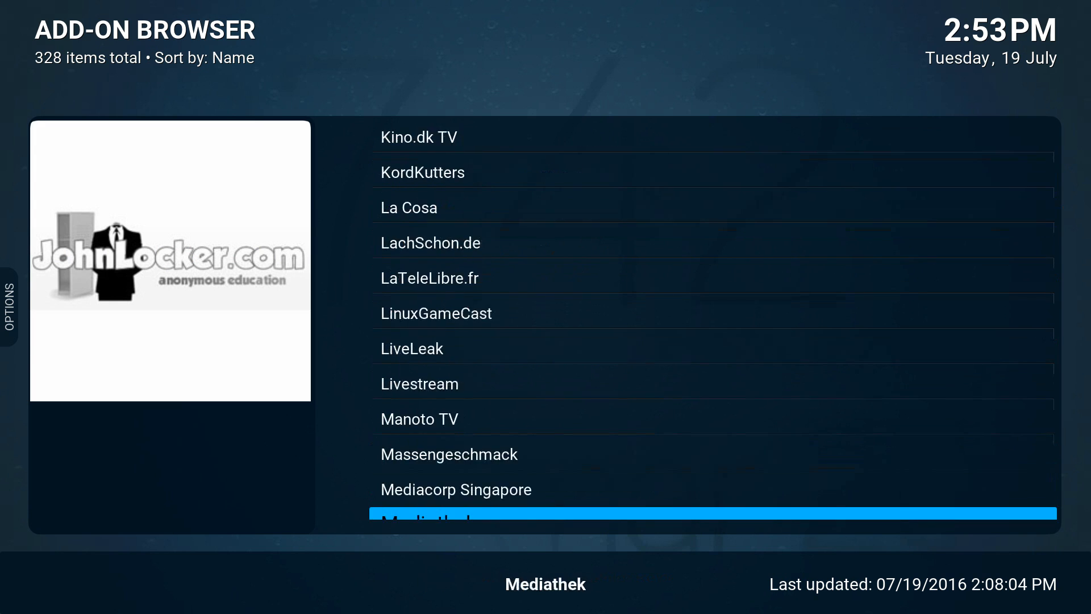
key("Up")
key("Up")
key("Up")
key("Up")
key("Up")
key("Up")
key("Up")
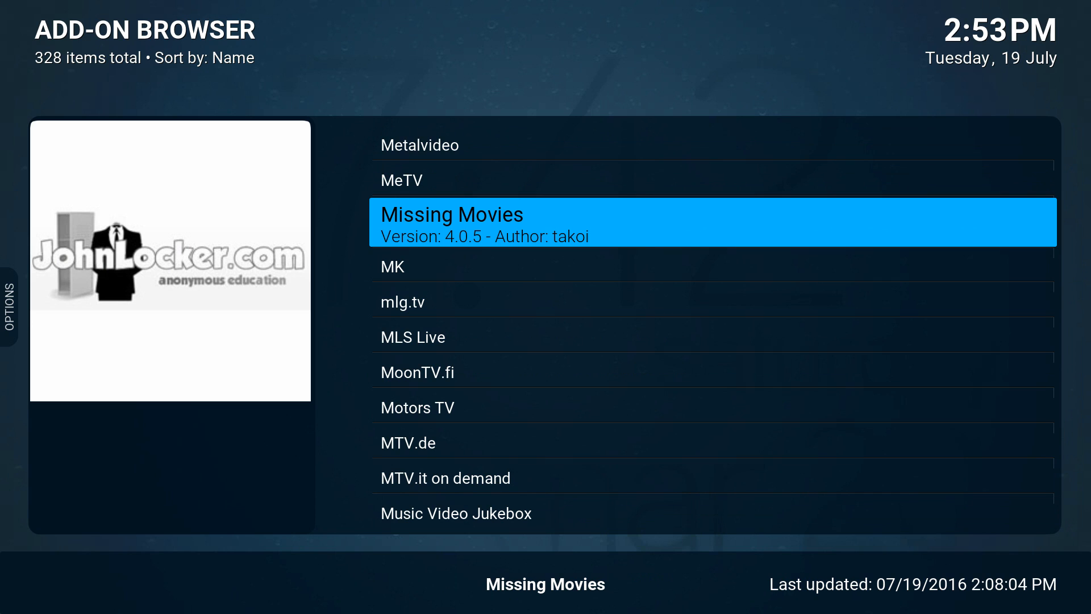
key("BackSpace")
key("BackSpace")
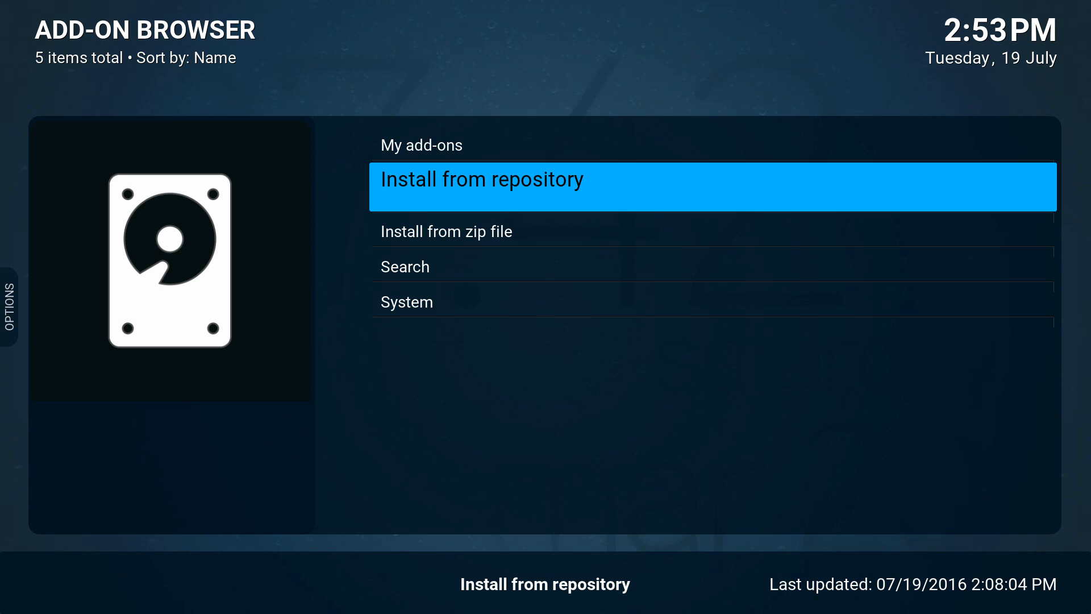
key("BackSpace")
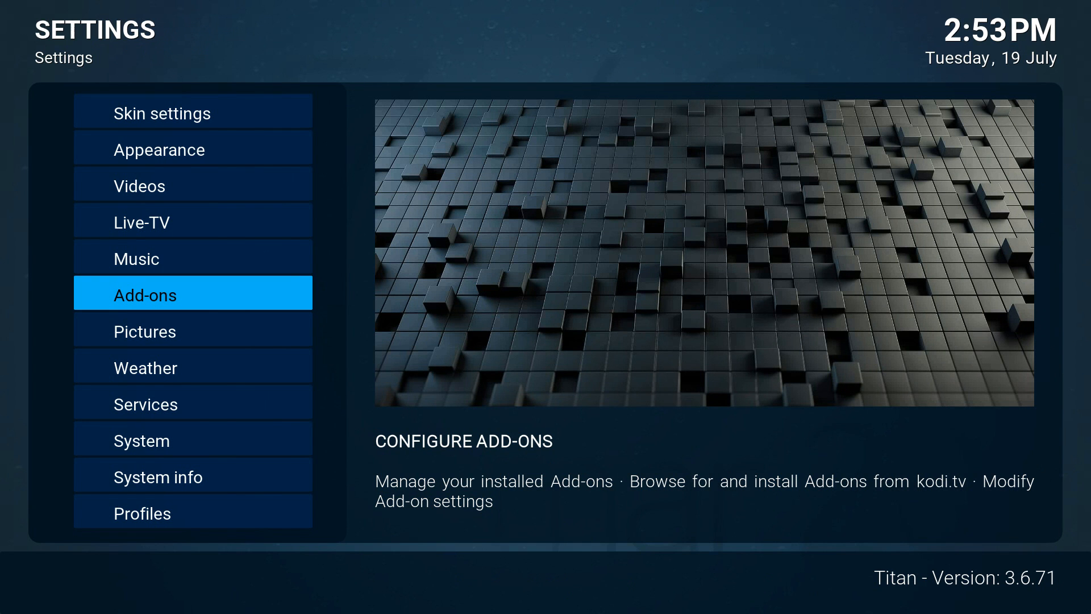
Install the Missing Movies video add-on from the repository.
key("Return")
key("Return")
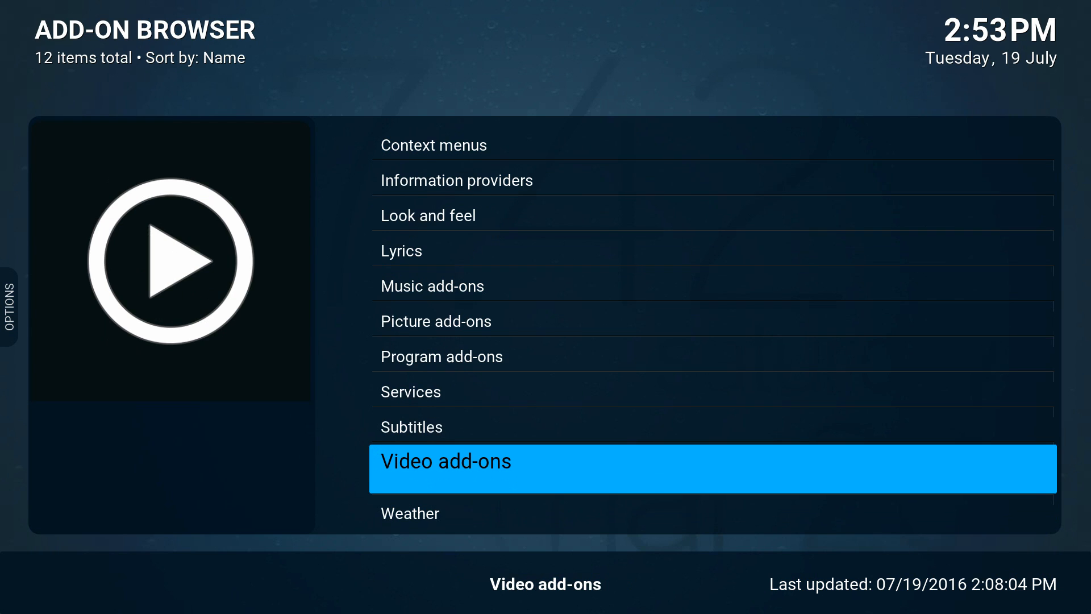
key("Return")
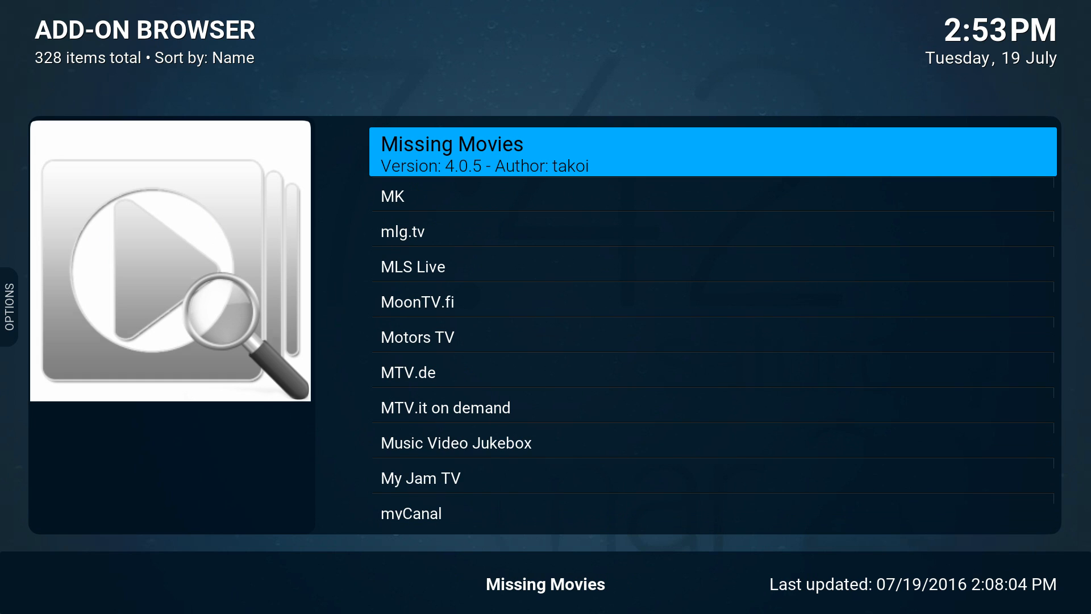
key("Return")
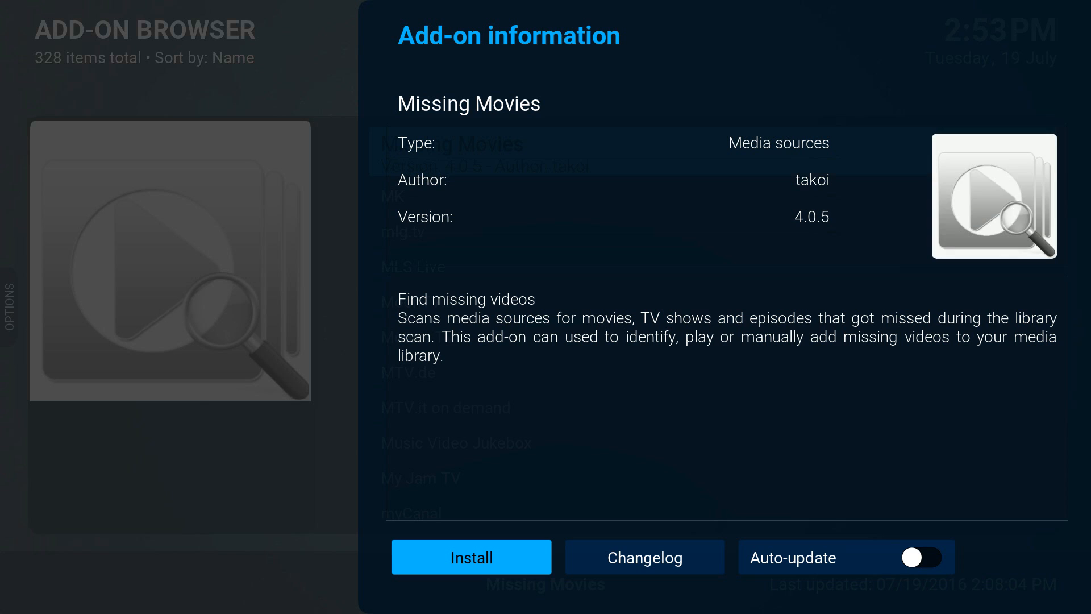
key("Return")
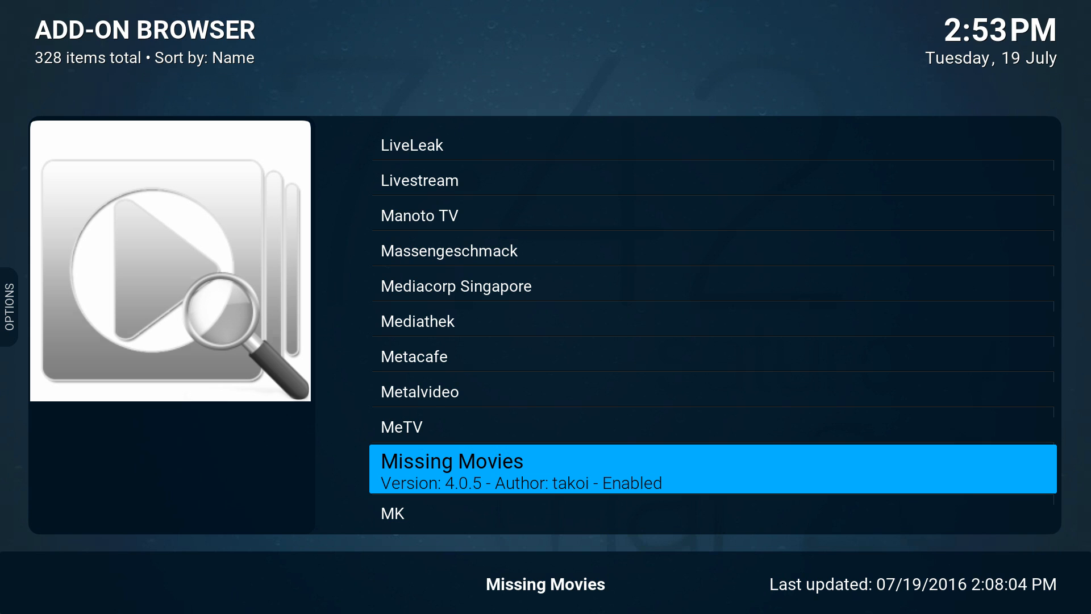
Open the installed Missing Movies add-on from its add-on information.
key("Return")
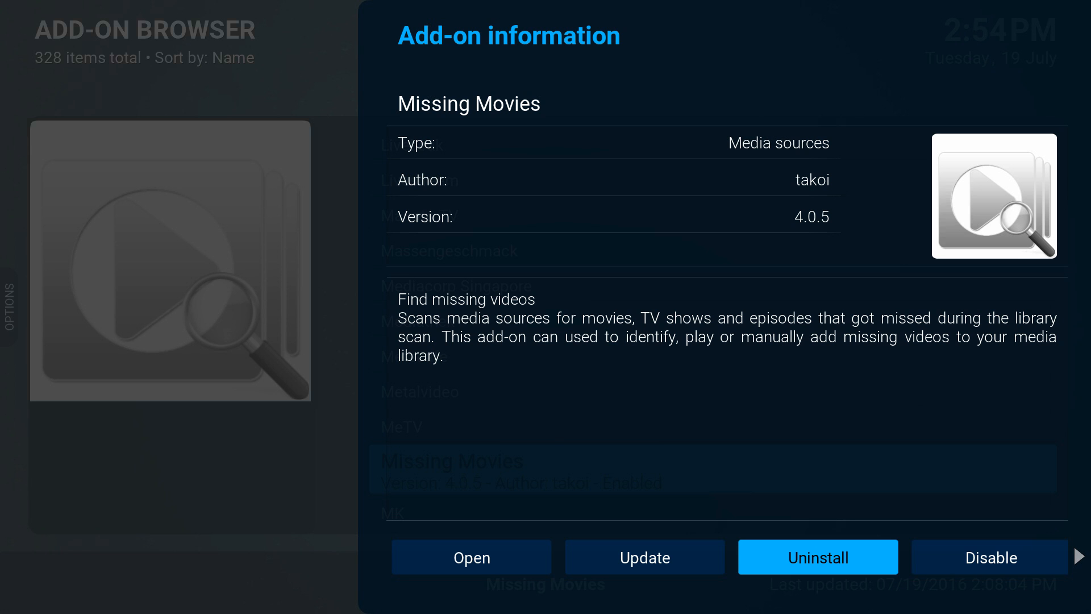
key("Left")
key("Left")
key("Return")
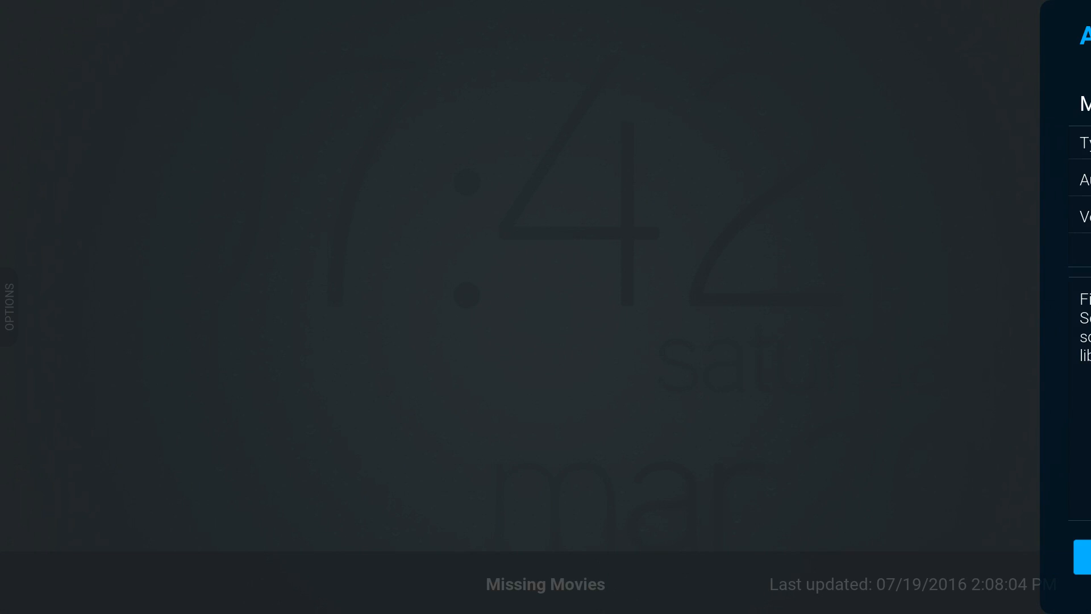
key("Down")
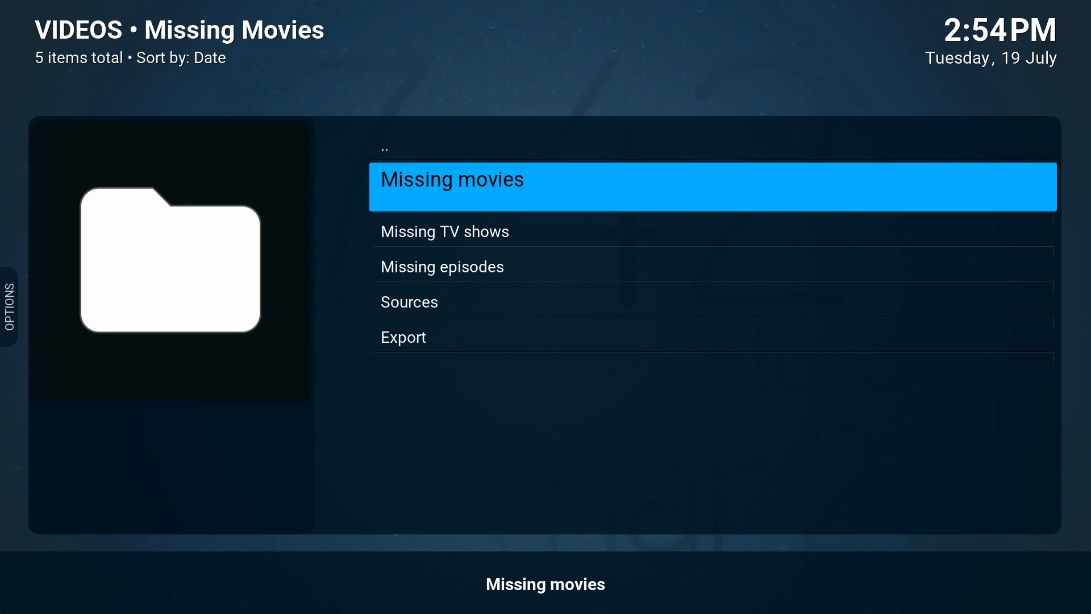
Look over the Missing Movies add-on's categories from Missing movies through Export.
key("Down")
key("Down")
key("Up")
key("Up")
key("Down")
key("Down")
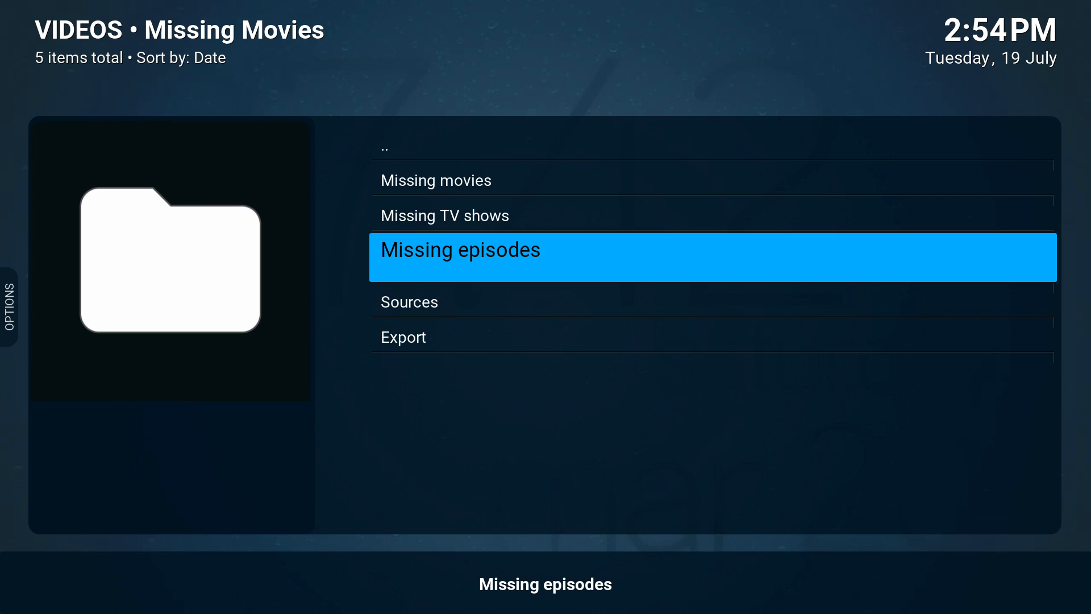
key("Down")
key("Down")
key("Up")
key("Up")
key("Up")
key("Up")
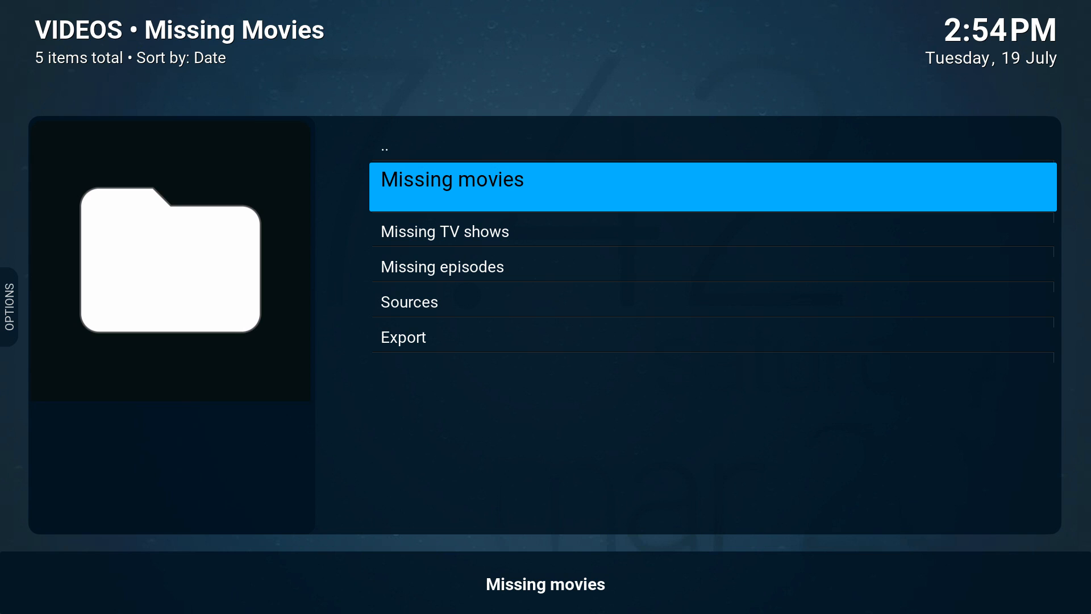
Examine the files in the Missing movies list, including Brothers_Grimsby_t01.mkv, and return to the add-on's categories.
key("Return")
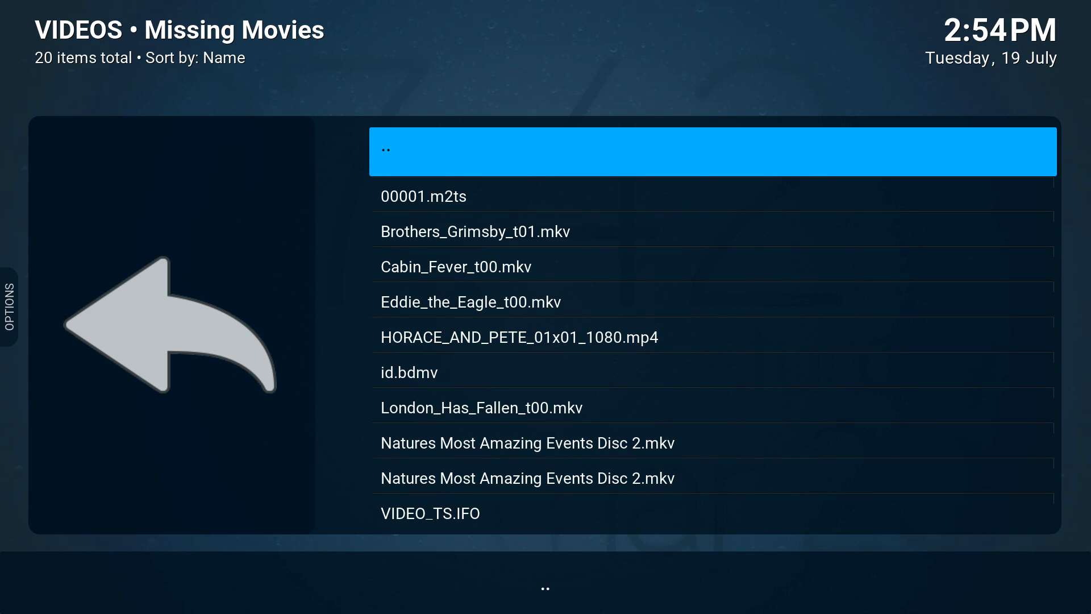
key("Down")
key("Down")
key("Down")
key("Down")
key("Down")
key("Down")
key("Down")
key("Down")
key("Down")
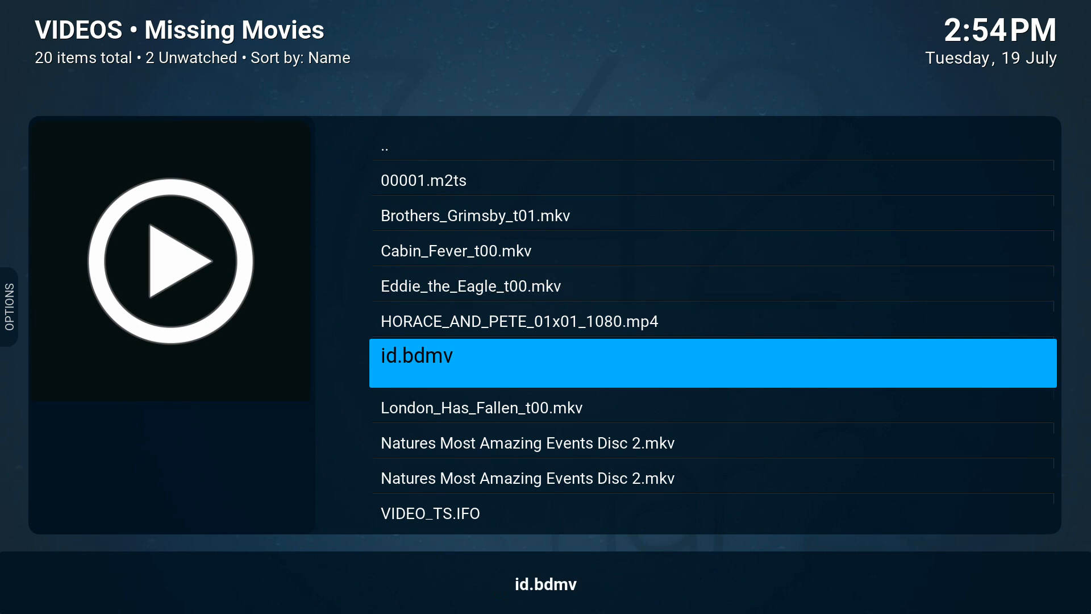
key("Down")
key("Down")
key("Down")
key("Down")
key("Down")
key("Down")
key("Down")
key("Down")
key("Down")
key("Down")
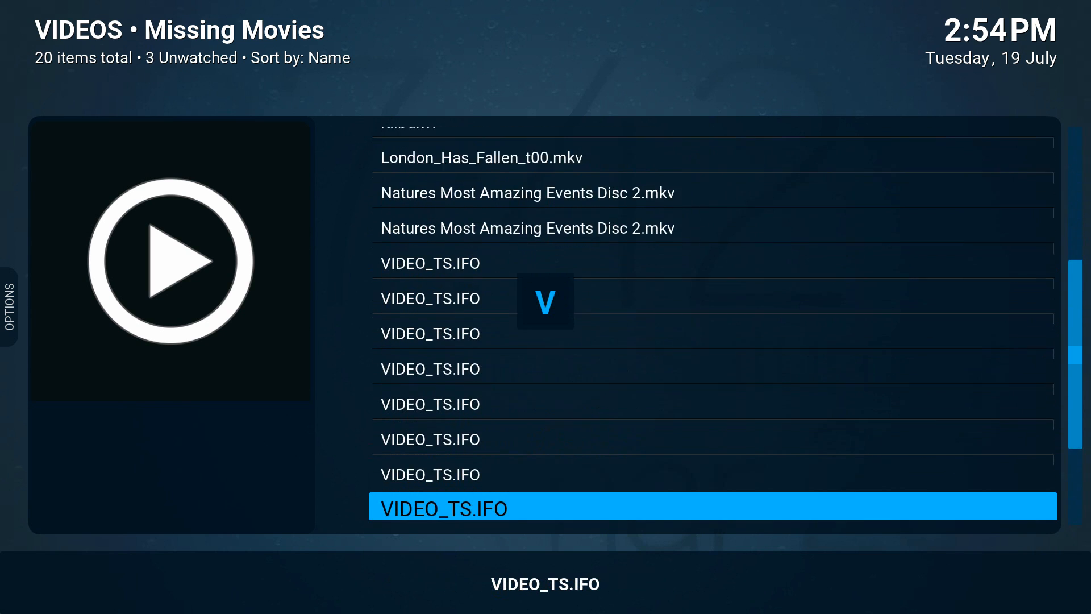
key("Down")
key("Down")
key("Down")
key("Down")
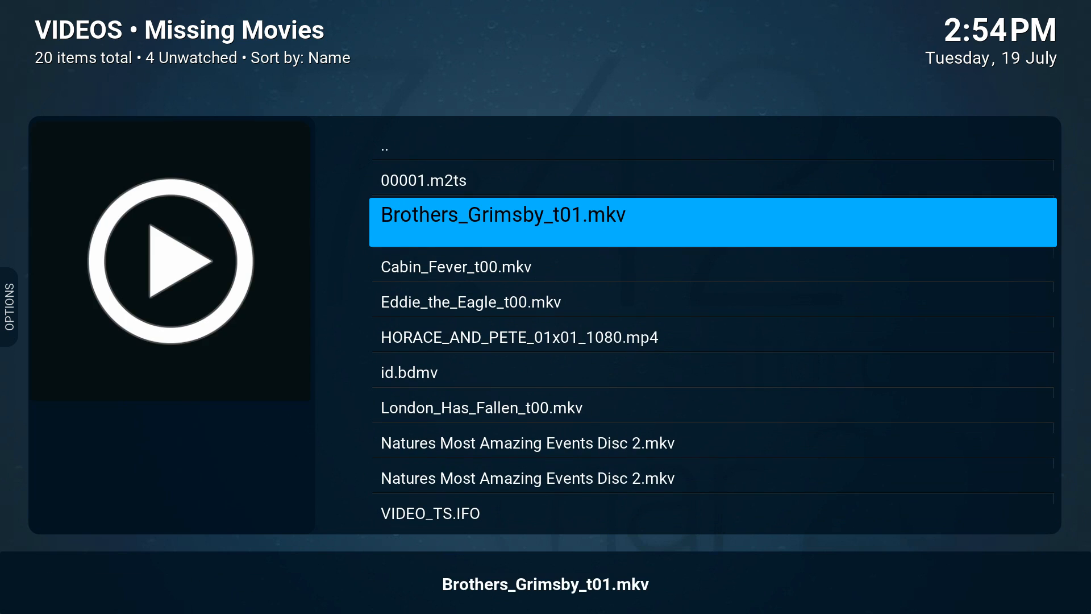
key("Up")
key("Up")
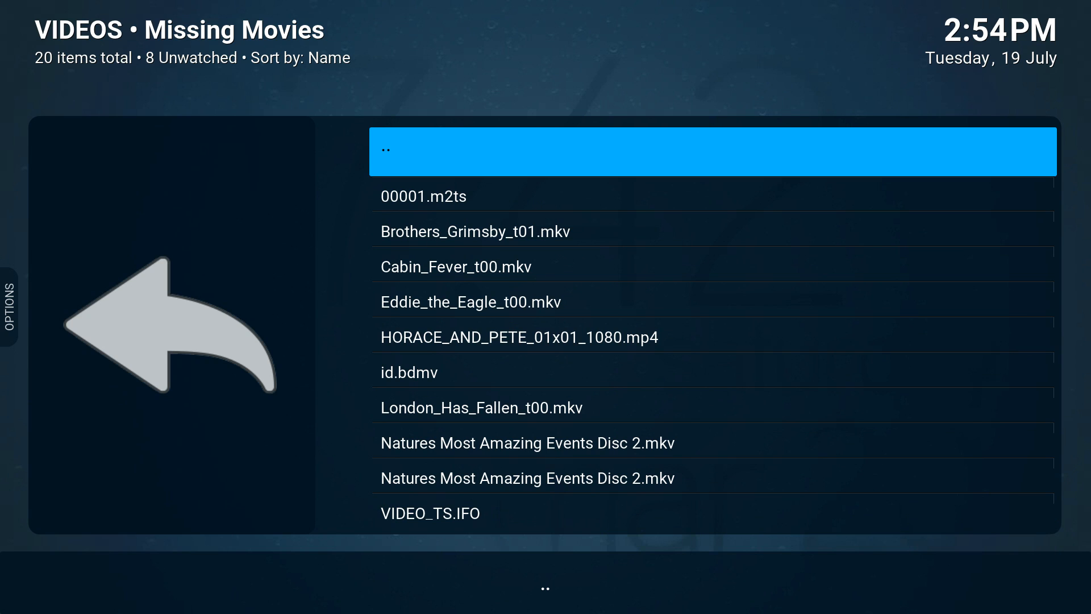
key("Down")
key("Down")
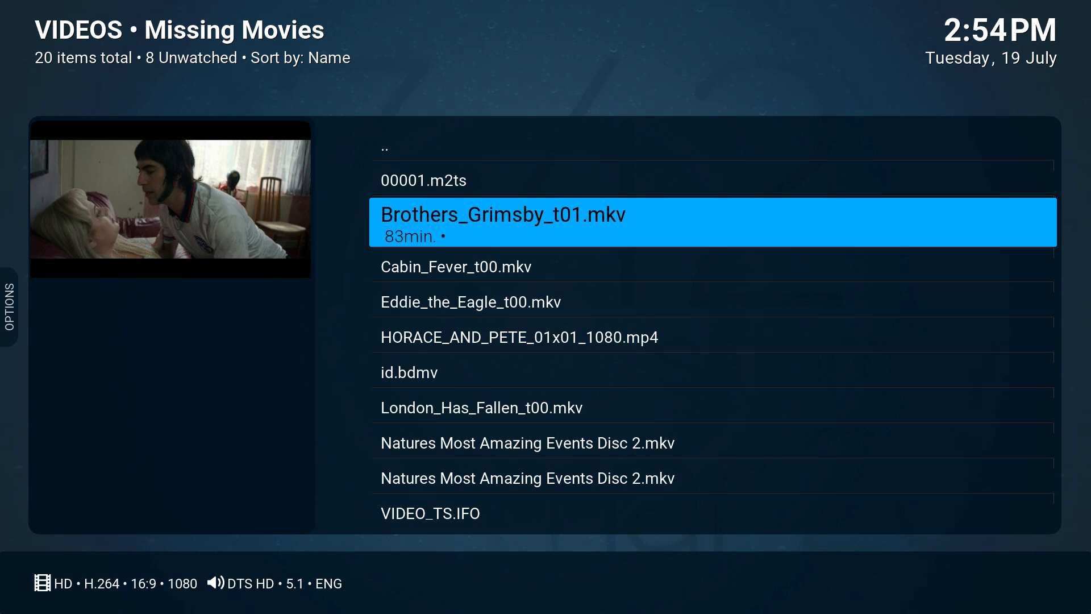
key("BackSpace")
key("BackSpace")
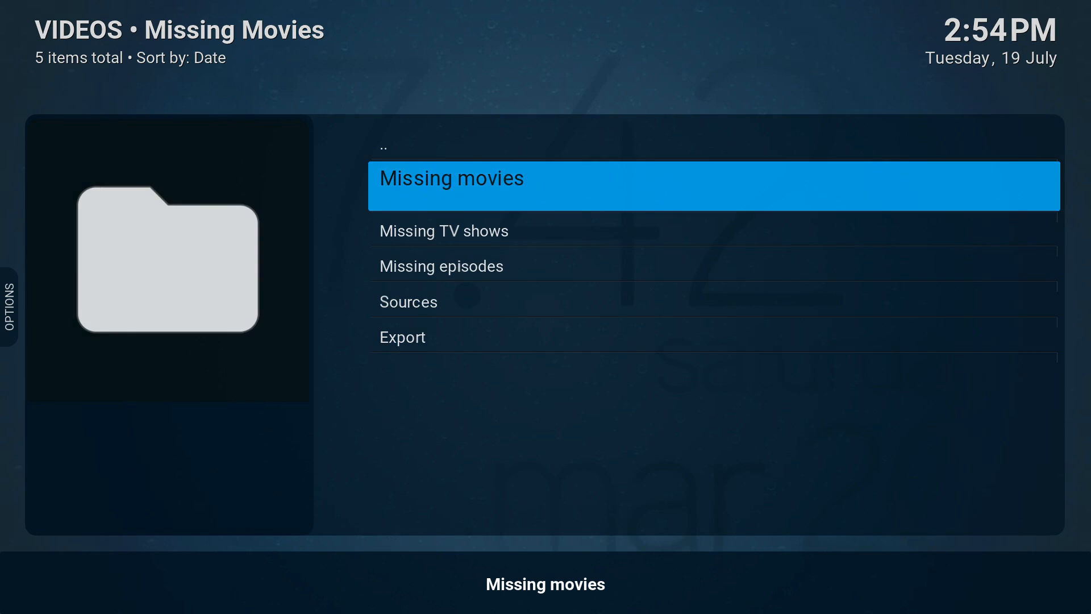
Leave the Missing Movies add-on and back out of the add-on browser and settings to the home menu.
key("BackSpace")
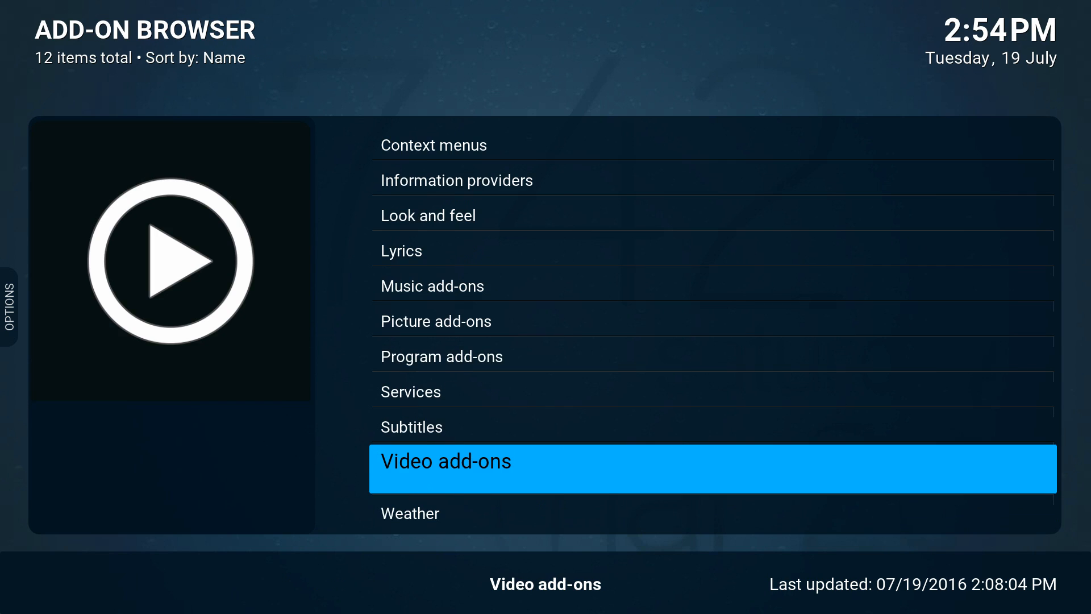
key("BackSpace")
key("BackSpace")
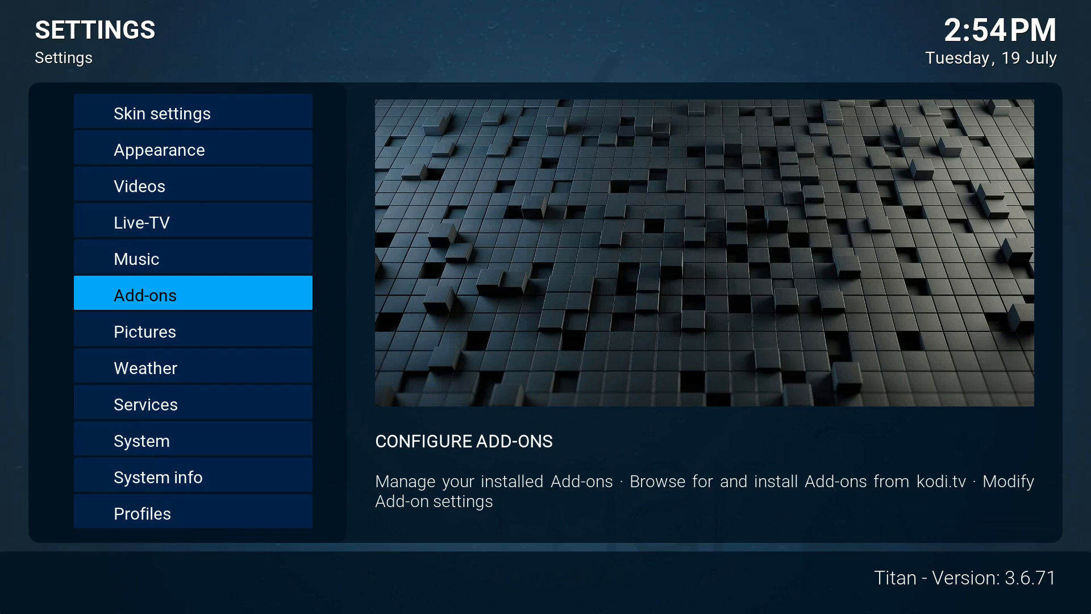
key("BackSpace")
key("Right")
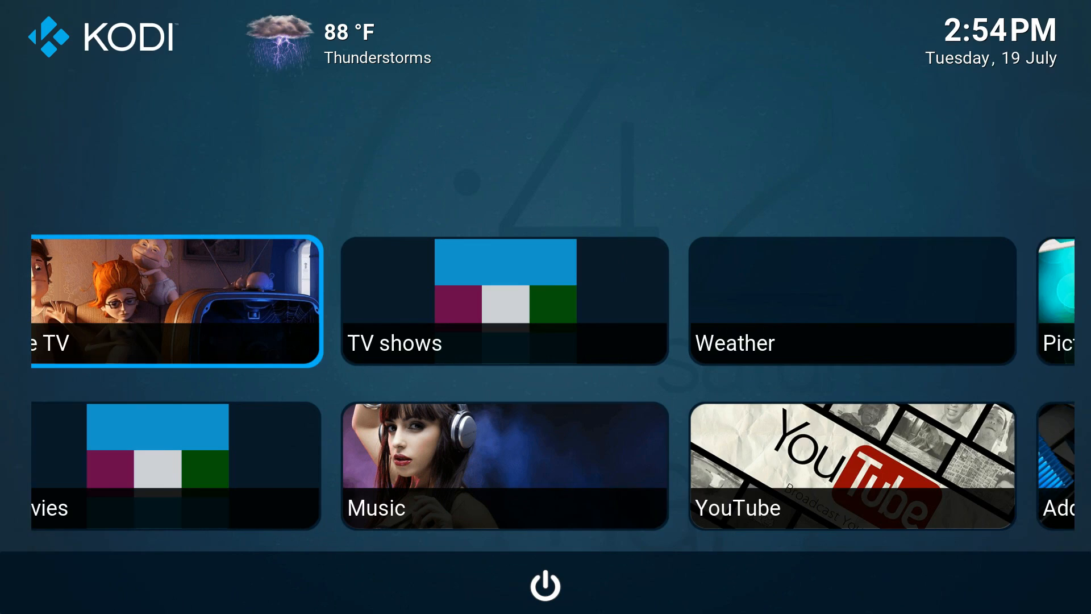
Open the All Movies list from the Movies entry and display its view and library options.
key("Down")
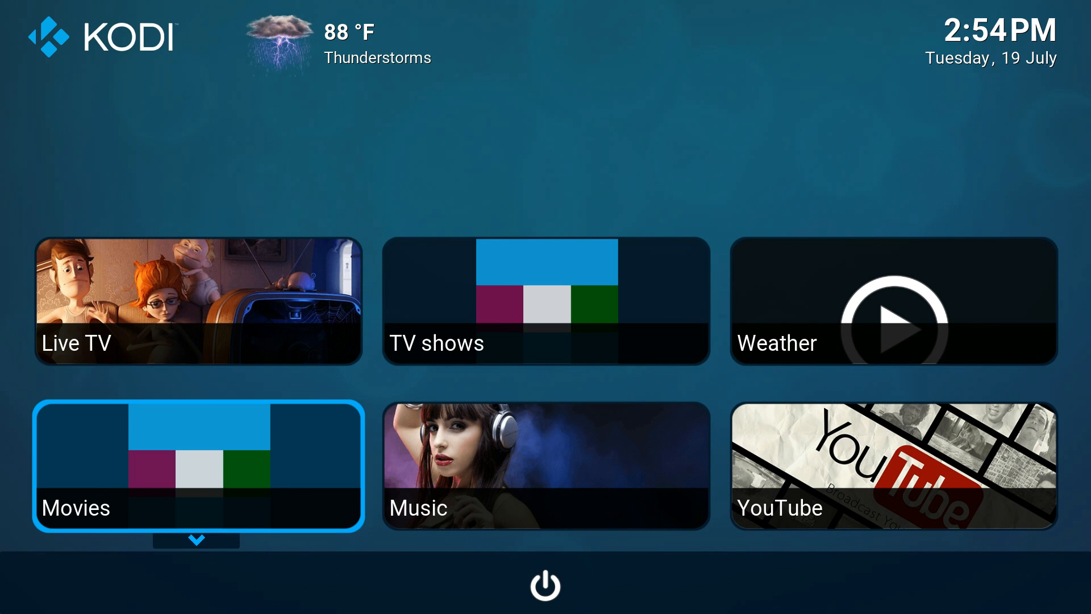
key("Down")
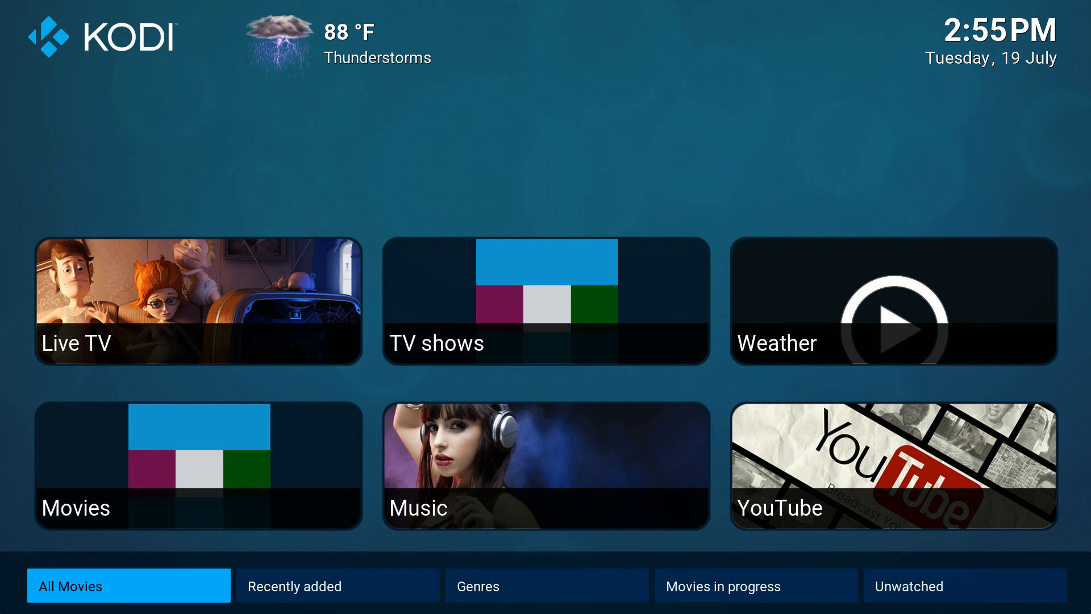
key("Return")
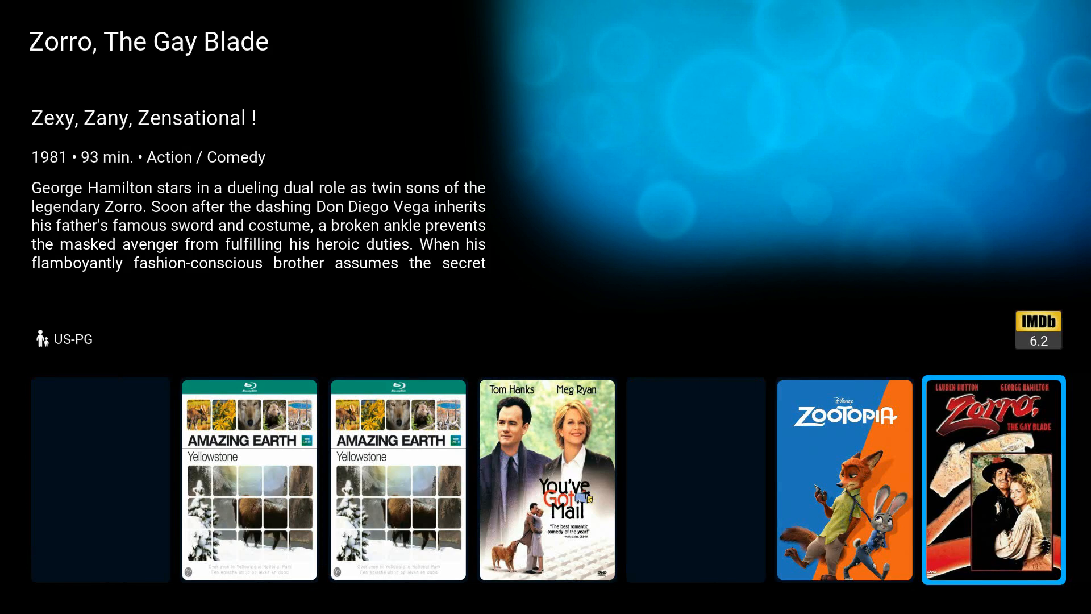
key("Right")
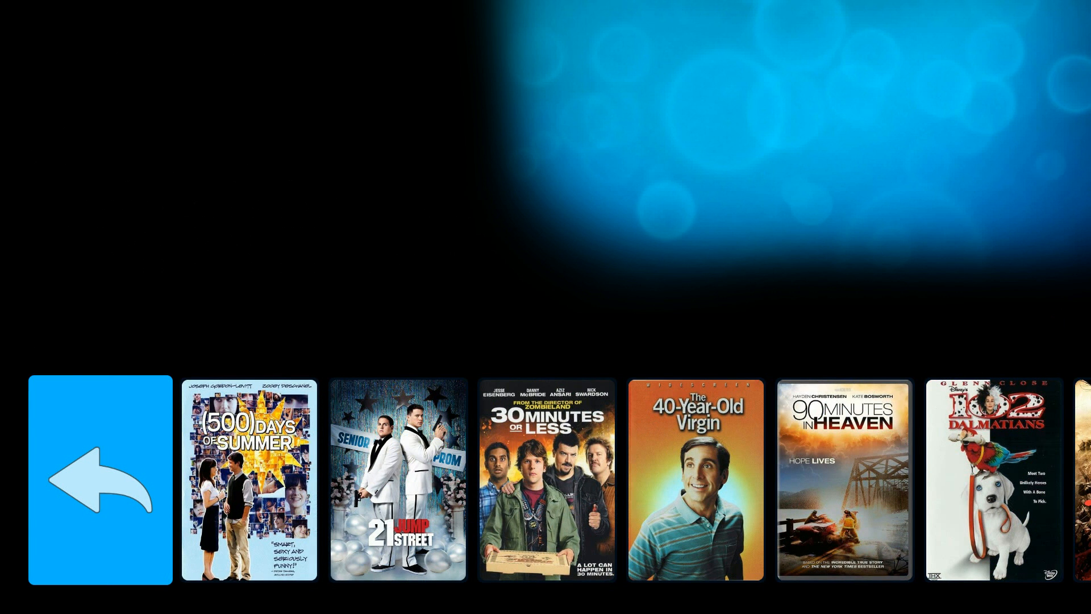
key("Left")
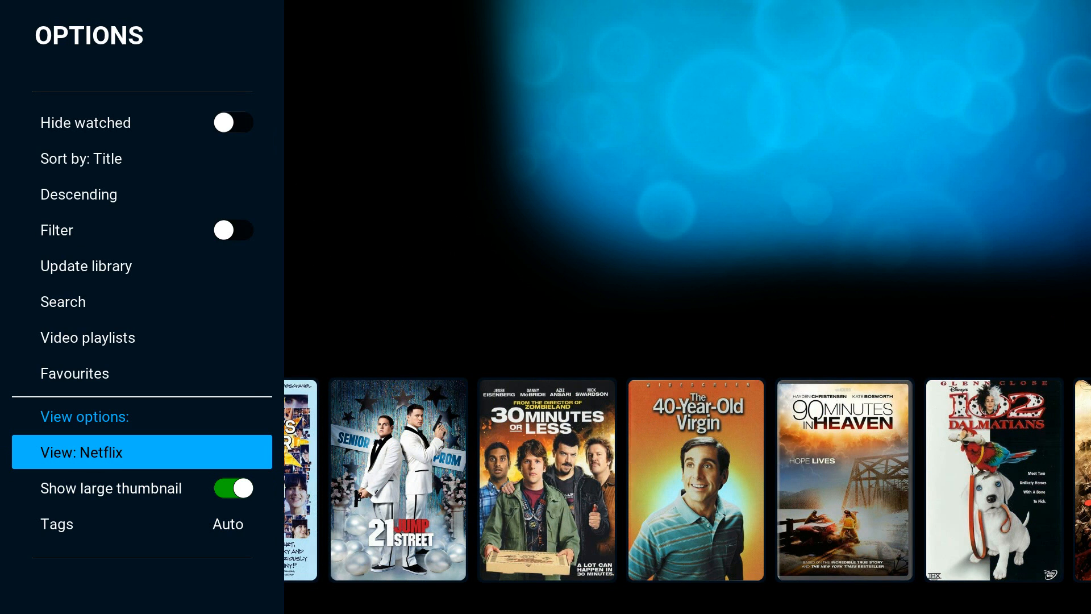
Locate the Update library option for the movie list and return to the home menu.
key("Up")
key("Up")
key("Up")
key("Up")
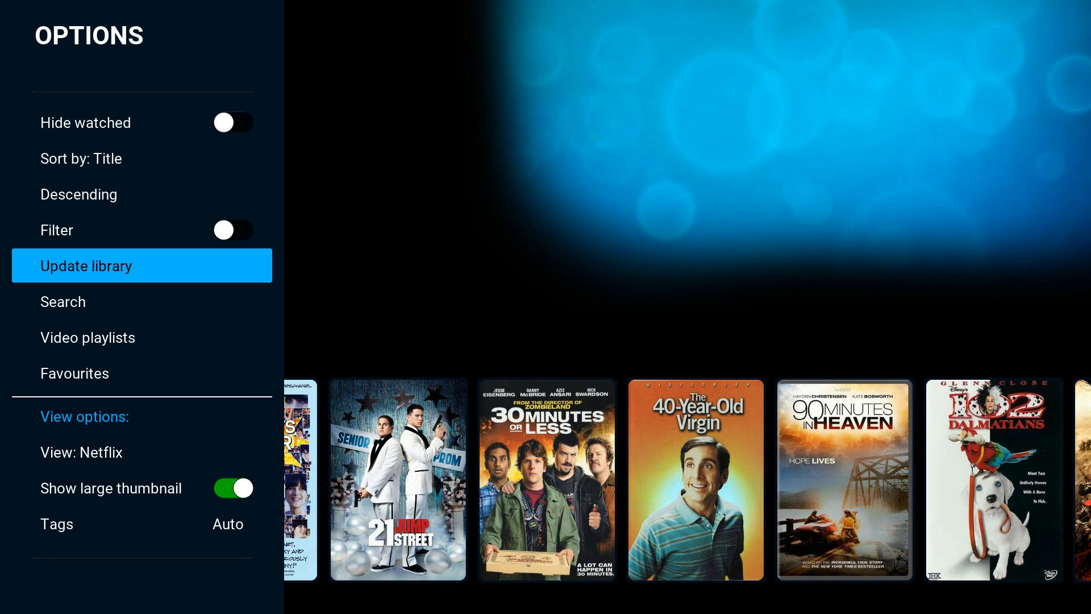
key("Escape")
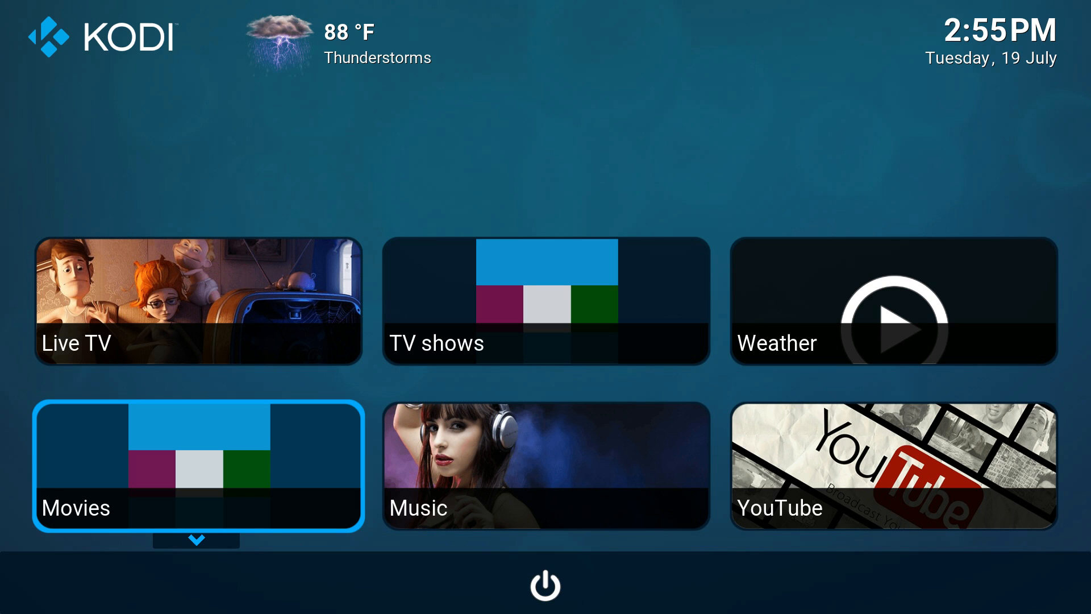
Look over the home menu entries from Music through HGTV and back to the start.
key("Right")
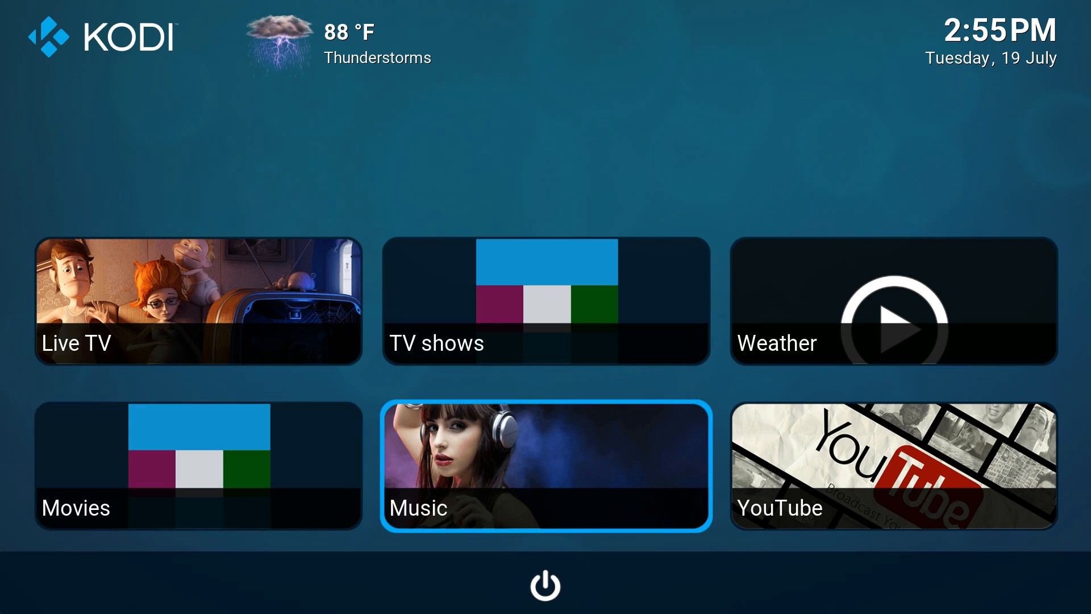
key("Right")
key("Right")
key("Right")
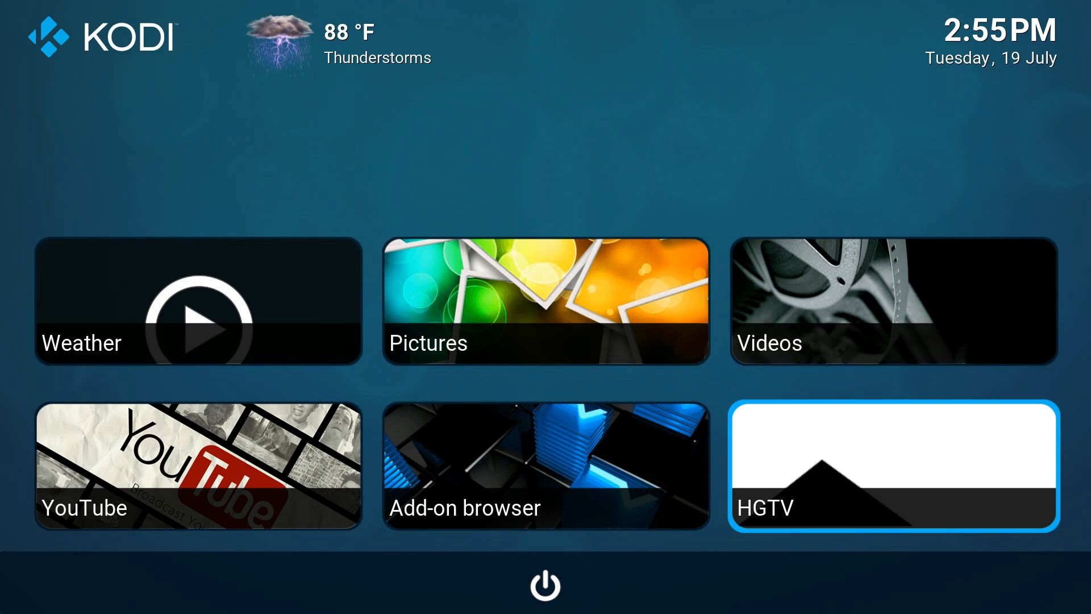
key("Left")
key("Left")
key("Left")
key("Left")
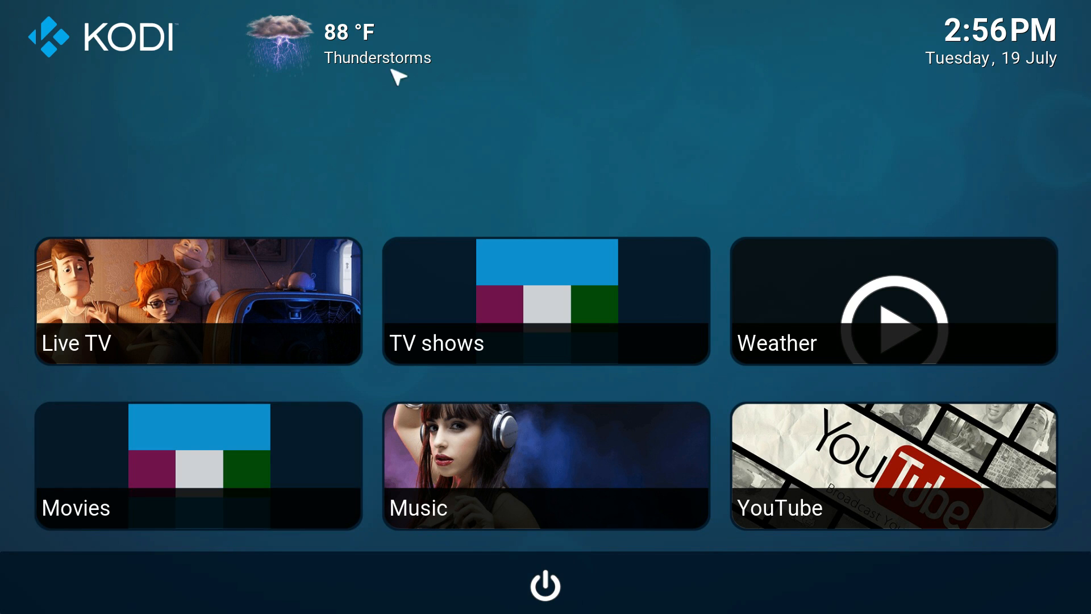
Quit Kodi and put away the open C: drive folder and Manage Accounts windows.
left_click(546, 590)
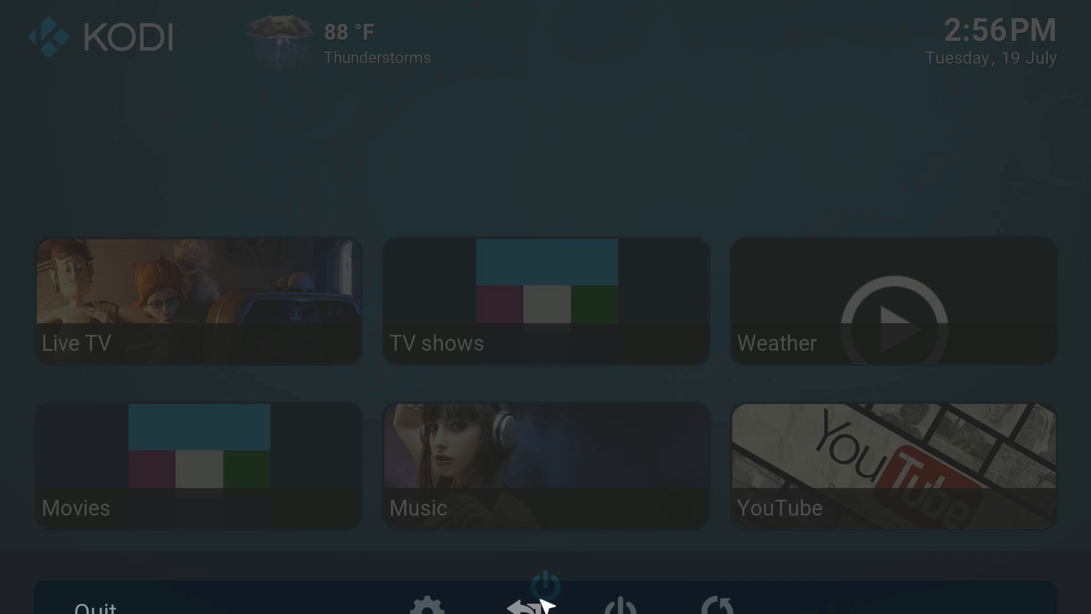
left_click(543, 602)
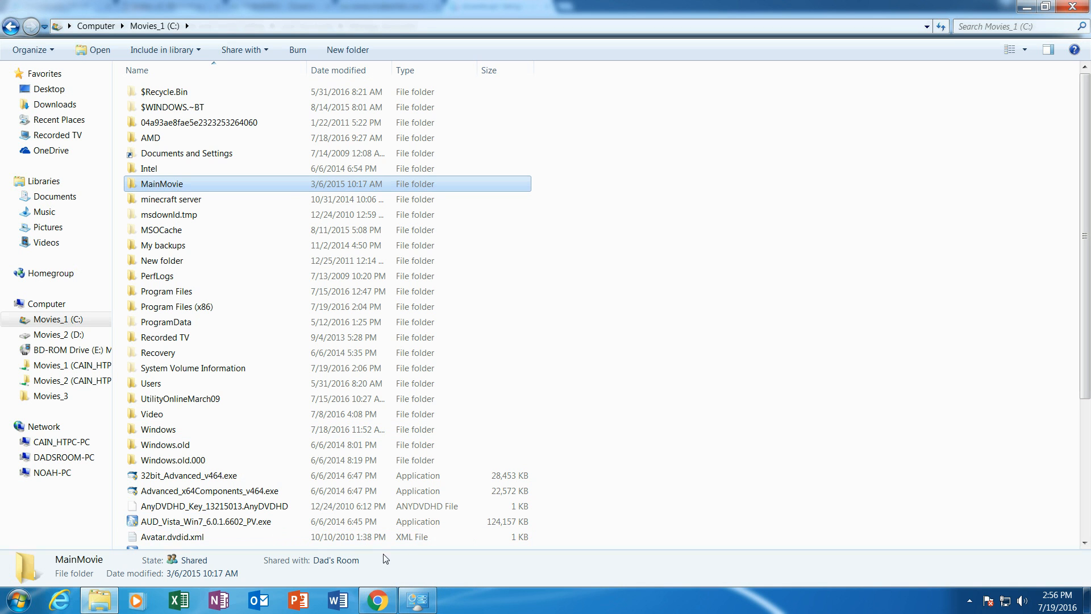
left_click(1026, 7)
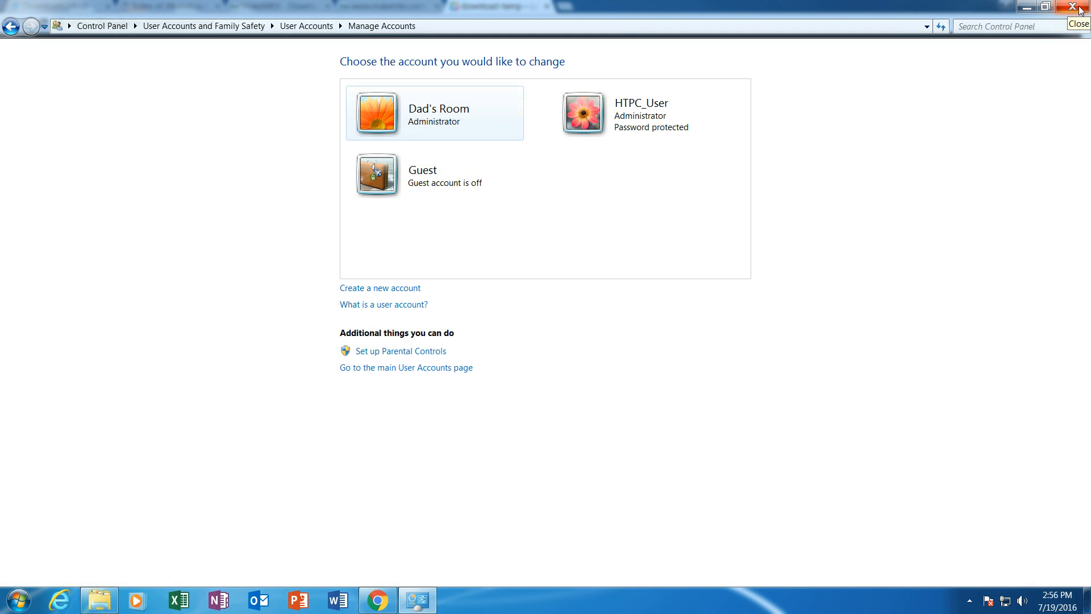
left_click(1078, 8)
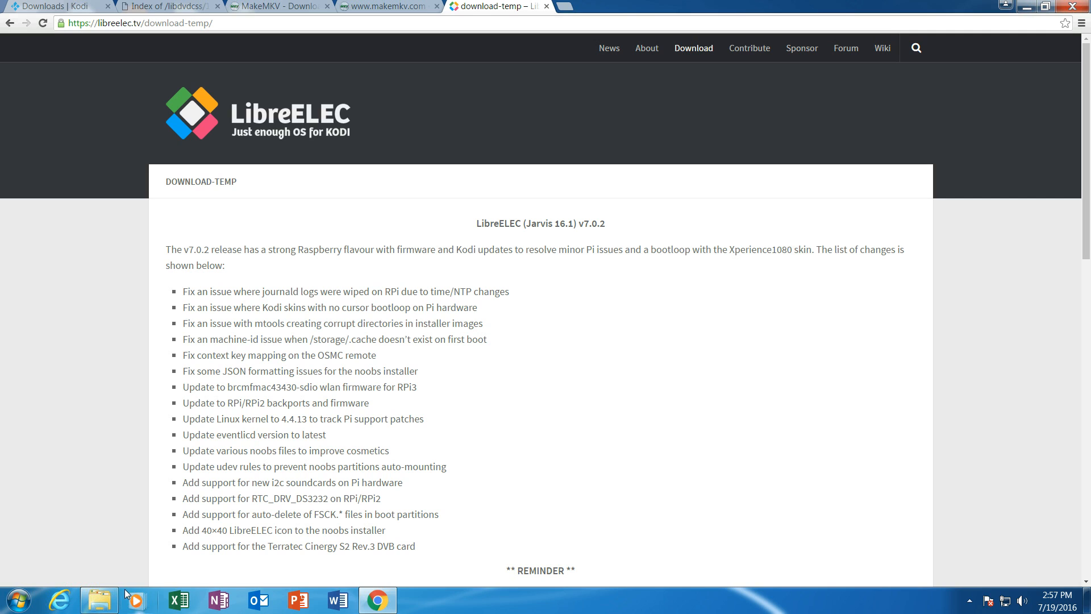
Switch to Windows Explorer and open the Screen Capture Output folder inside Documents, Expression, Expression Encoder.
left_click(103, 604)
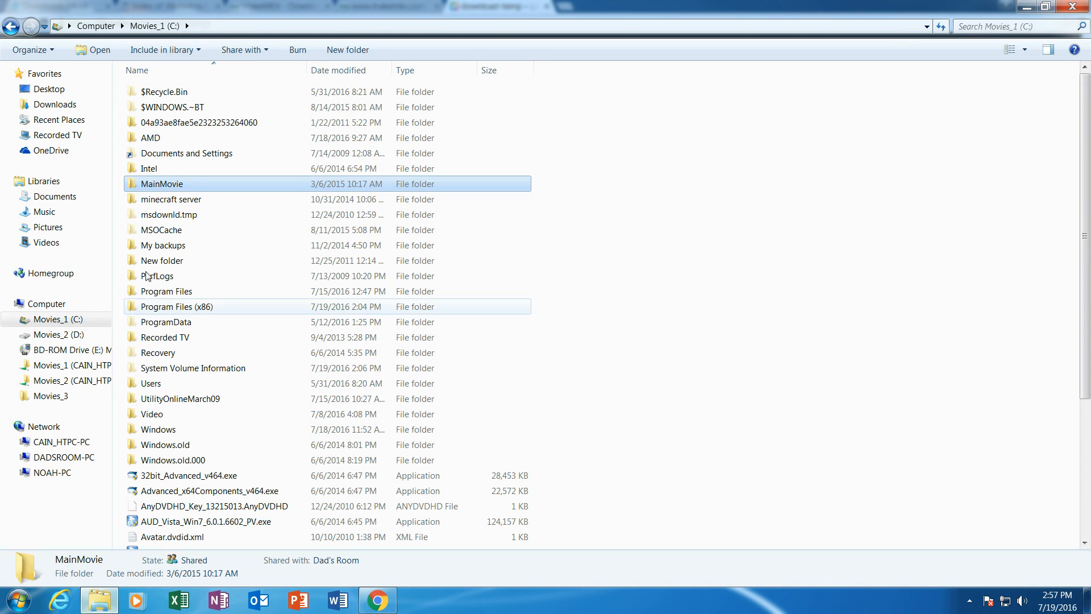
left_click(47, 199)
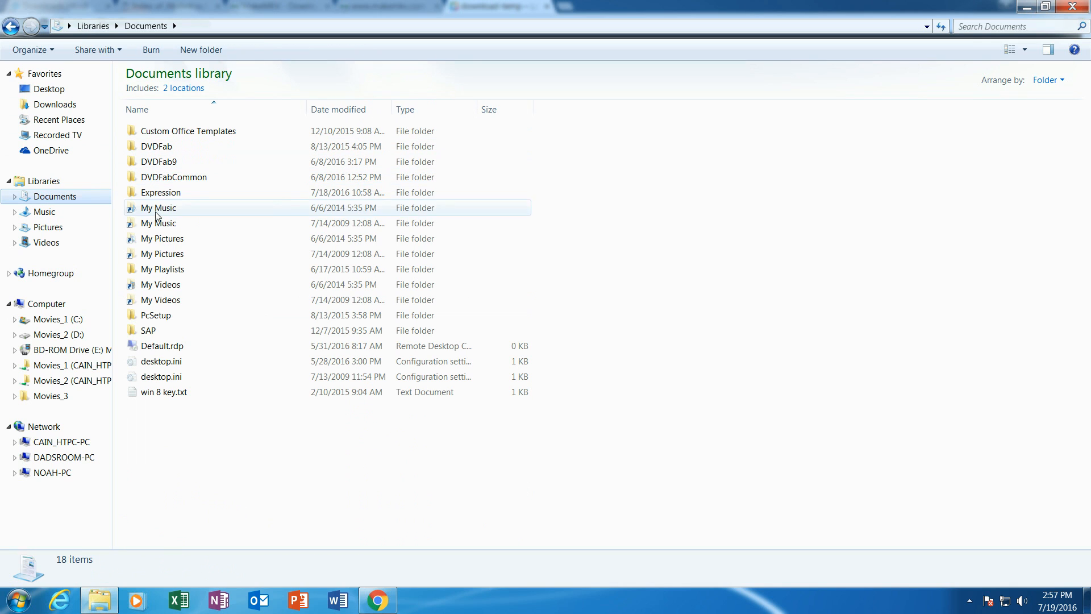
double_click(163, 196)
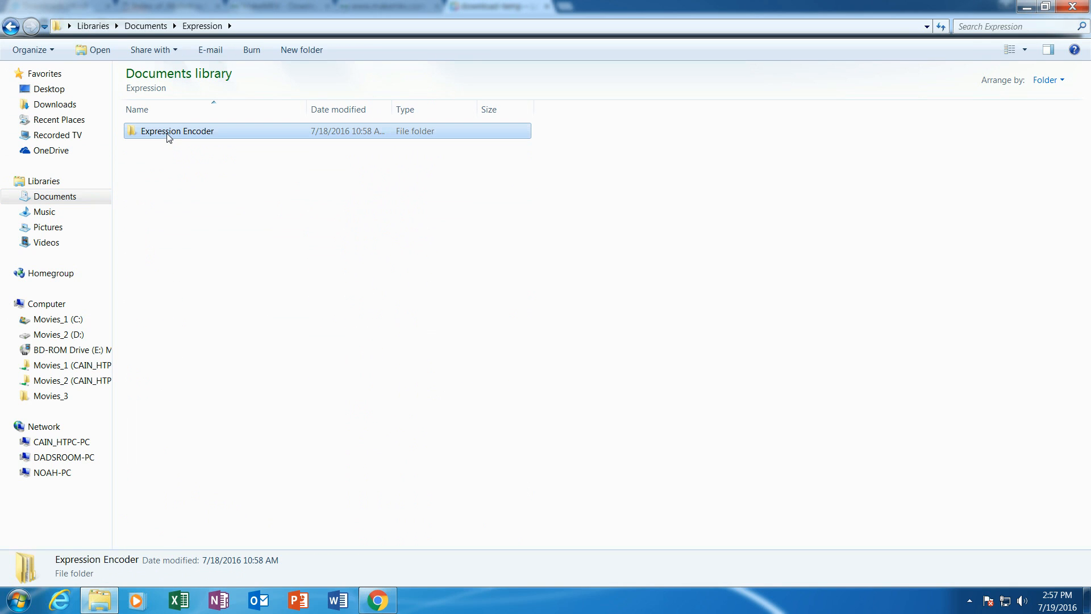
left_click(167, 134)
left_click(165, 185)
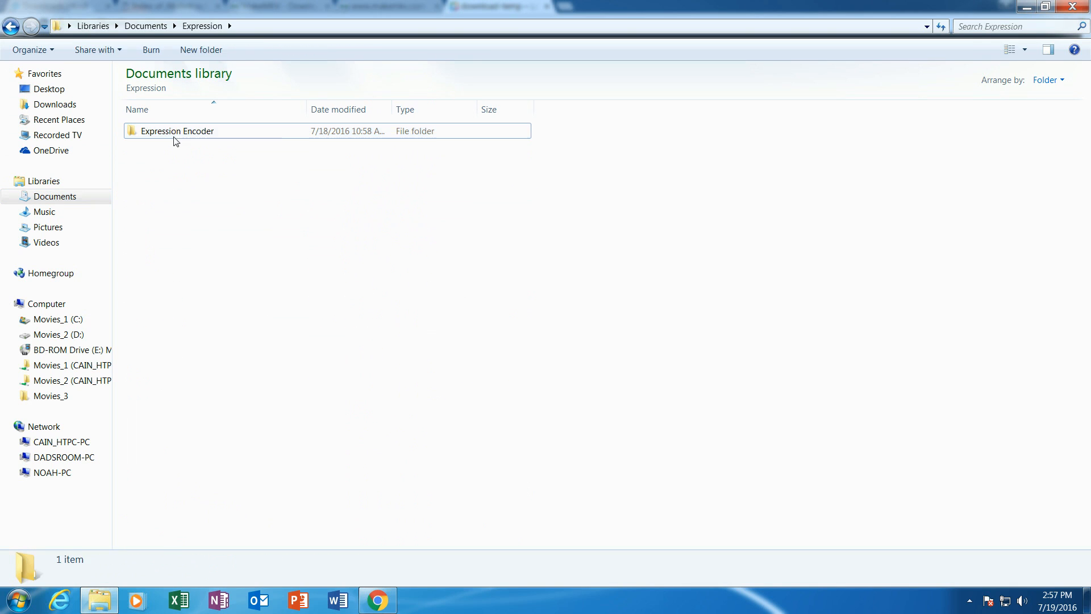
left_click(174, 135)
double_click(177, 138)
left_click(176, 138)
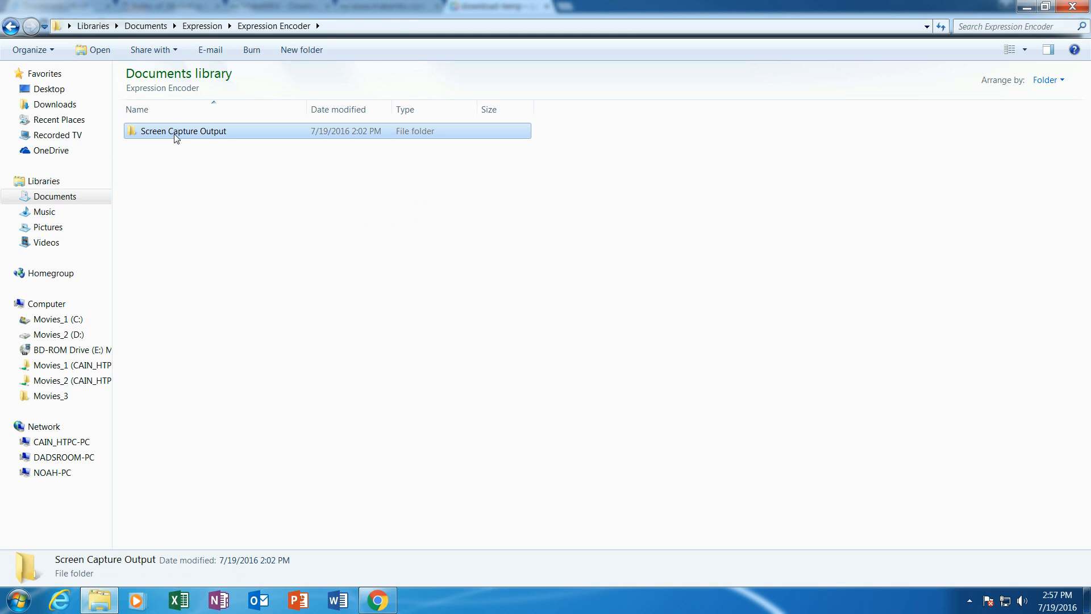
double_click(176, 138)
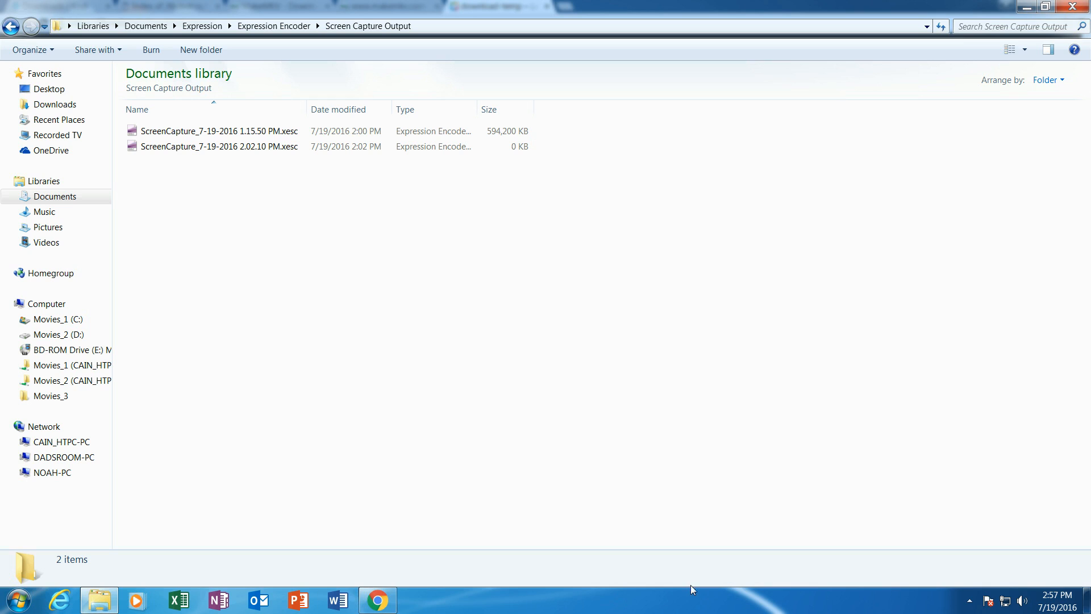
Bring up the recording commands of Microsoft Expression Encoder Screen Capture.
left_click(969, 601)
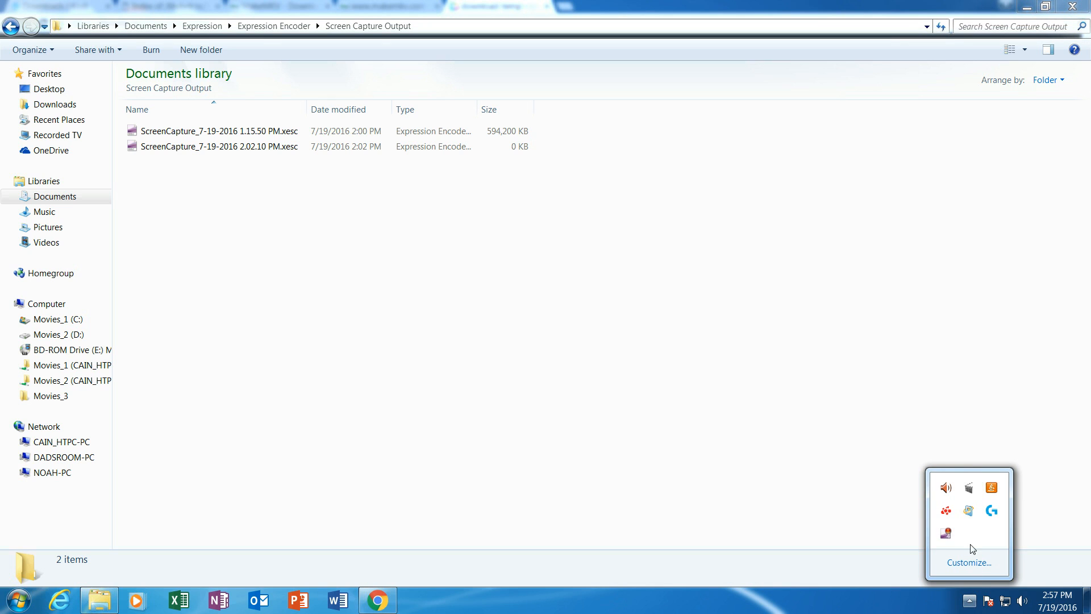
right_click(944, 534)
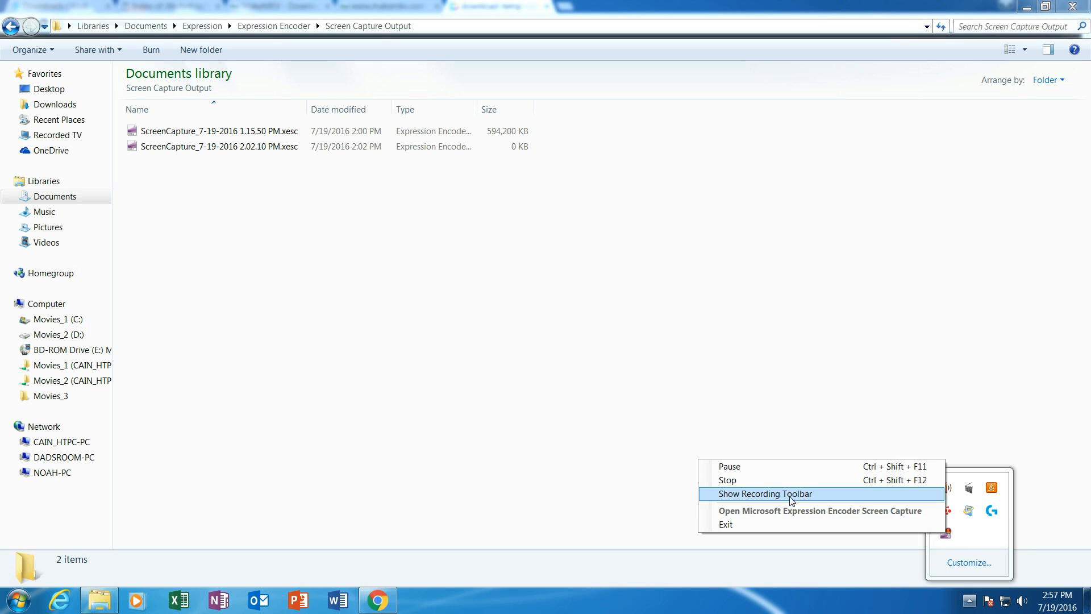